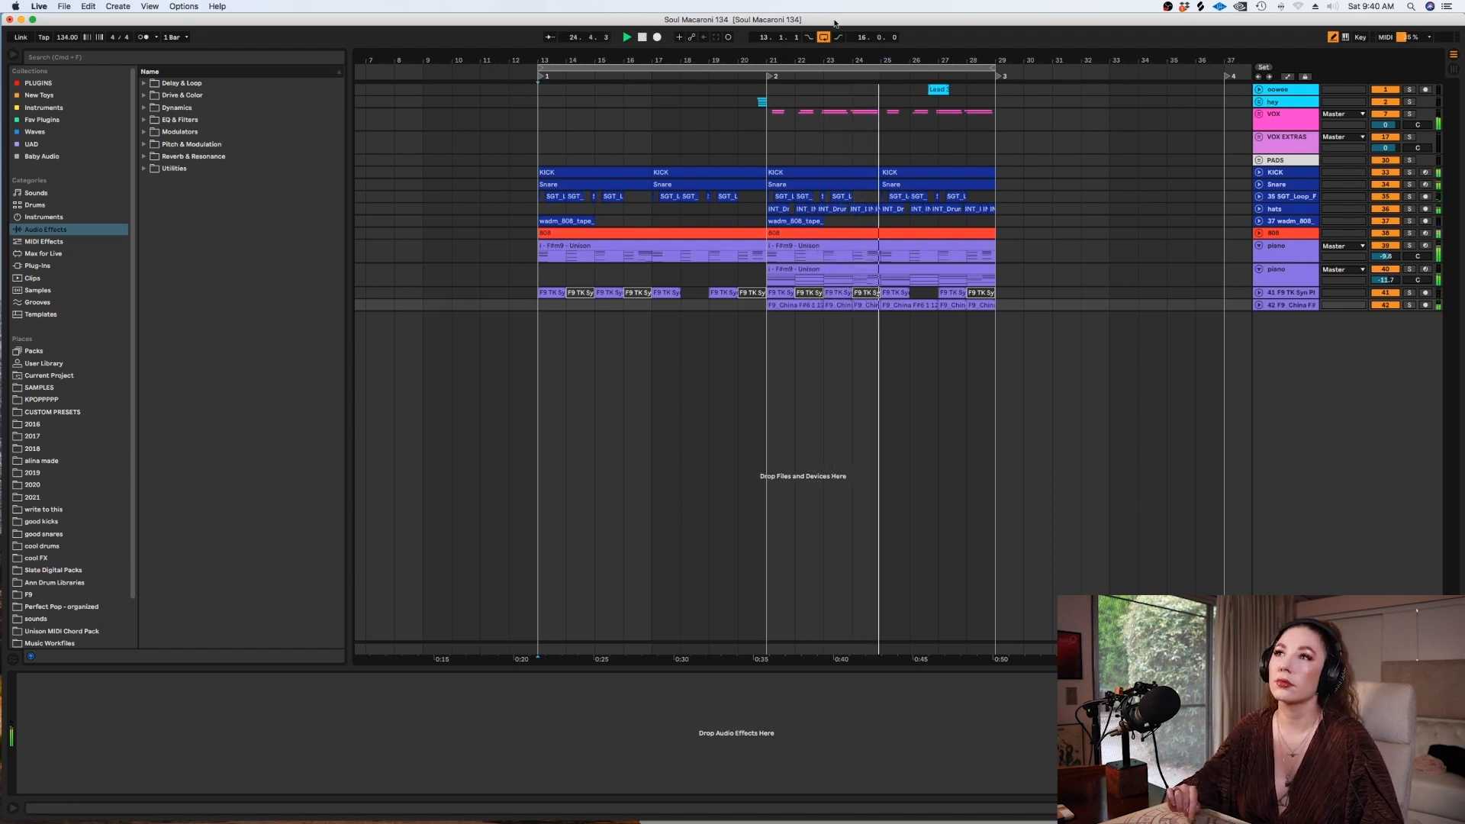
Turn off the arrangement loop and stop playback.
key("super+l")
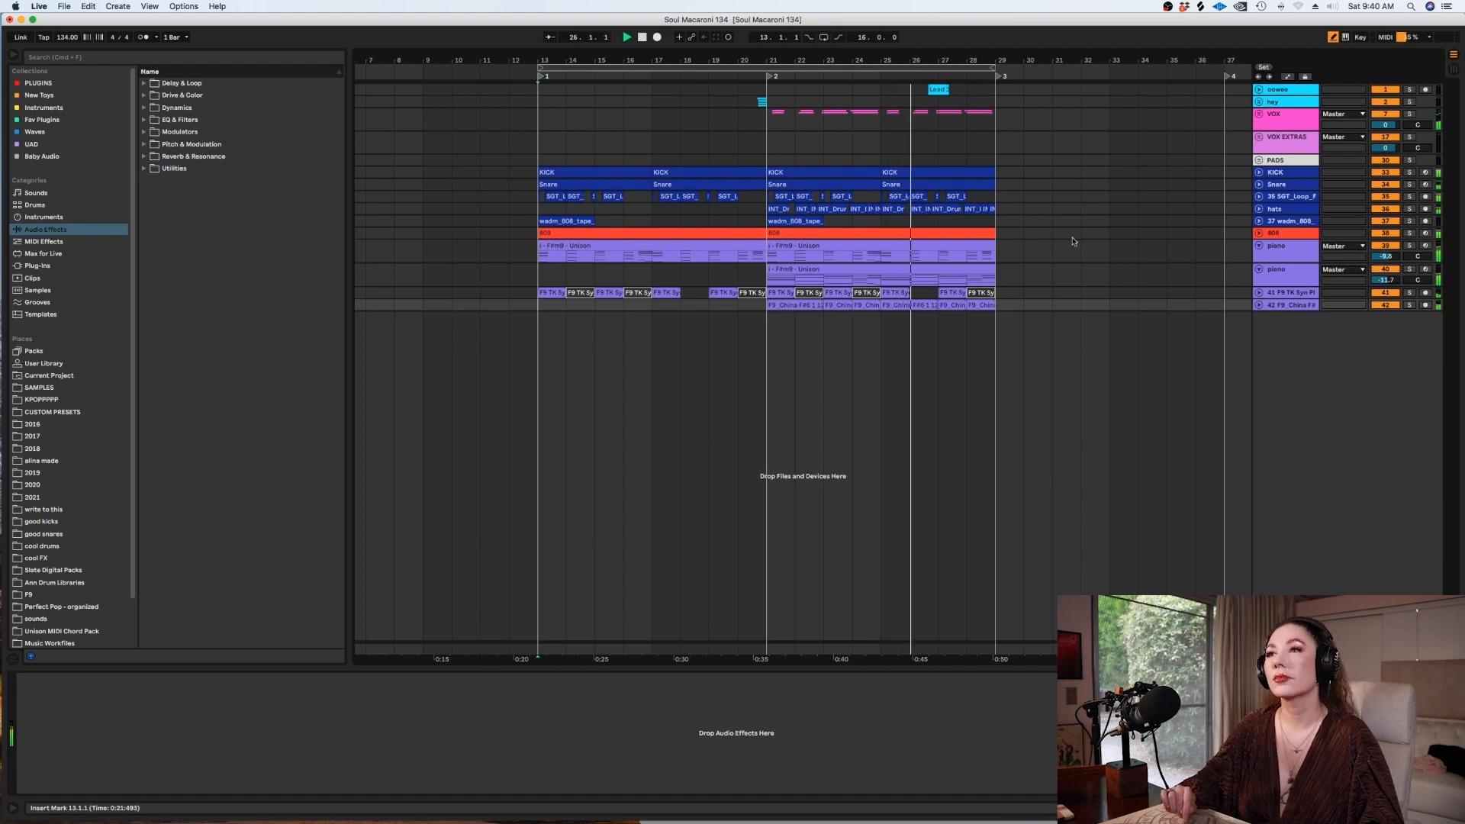
left_click(1045, 347)
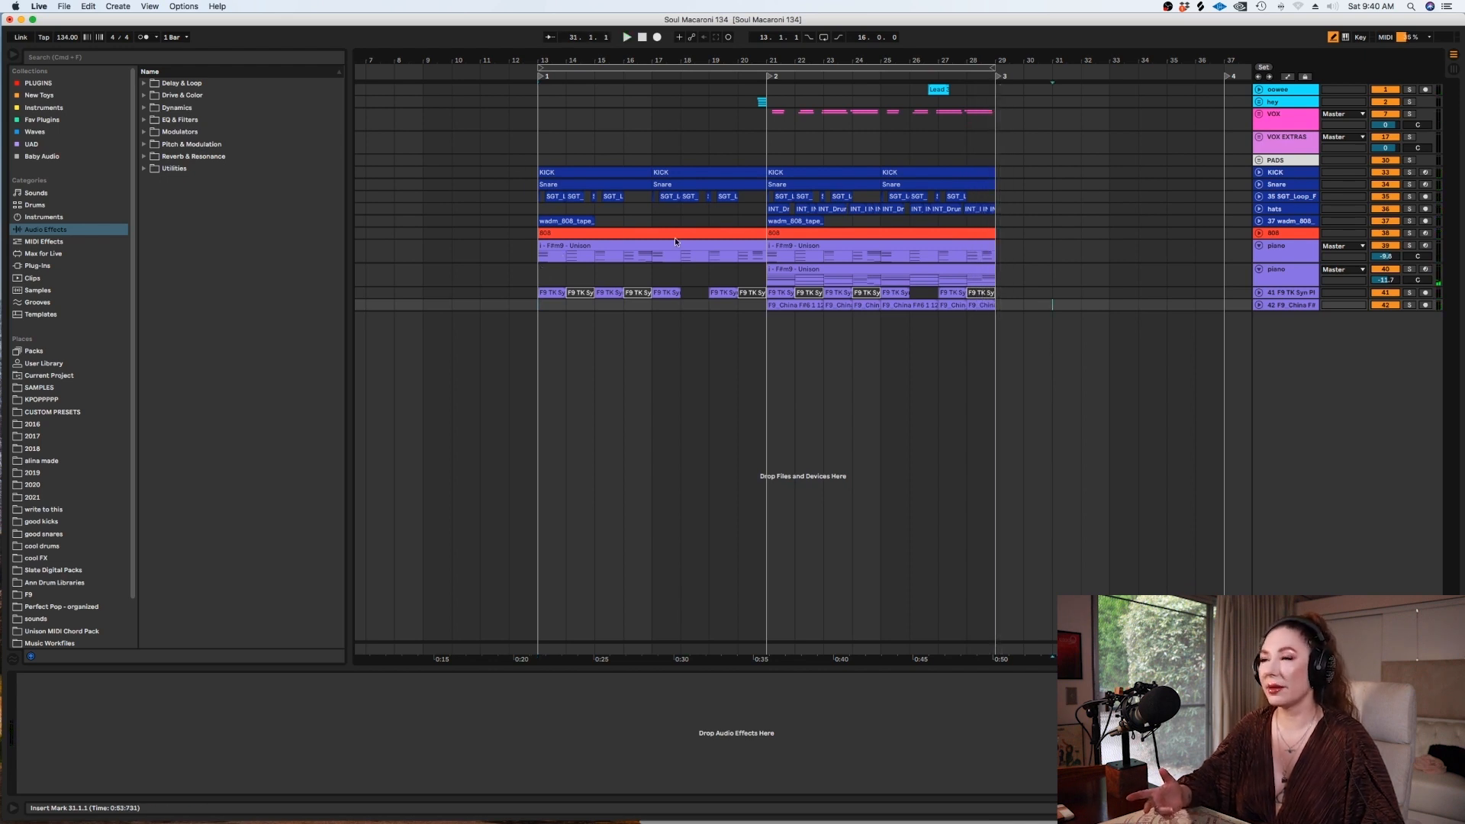
Open the Keyscape instrument on the first piano track to view its patch, and close it again.
left_click(543, 258)
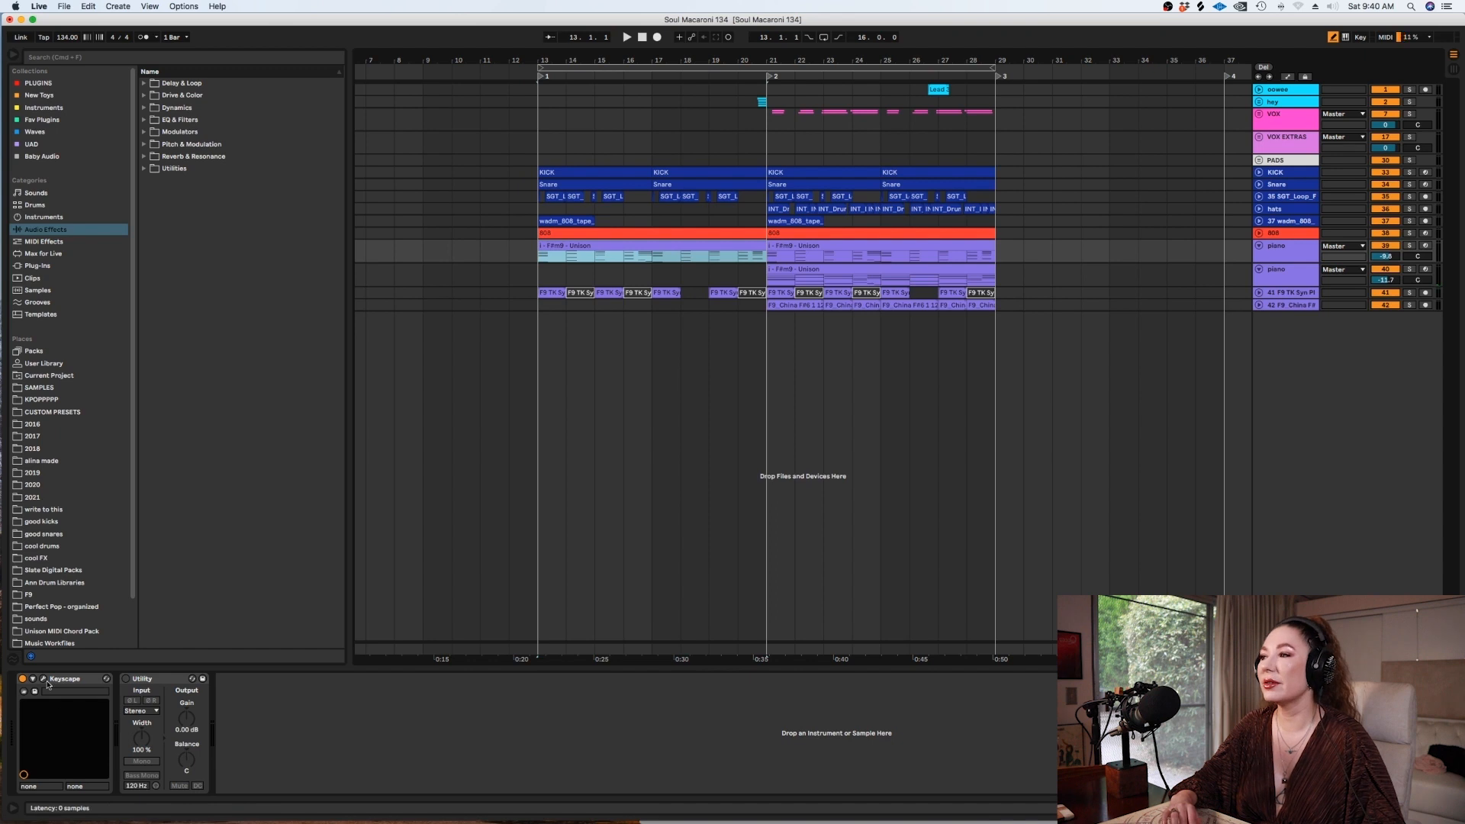
left_click(44, 679)
left_click(543, 467)
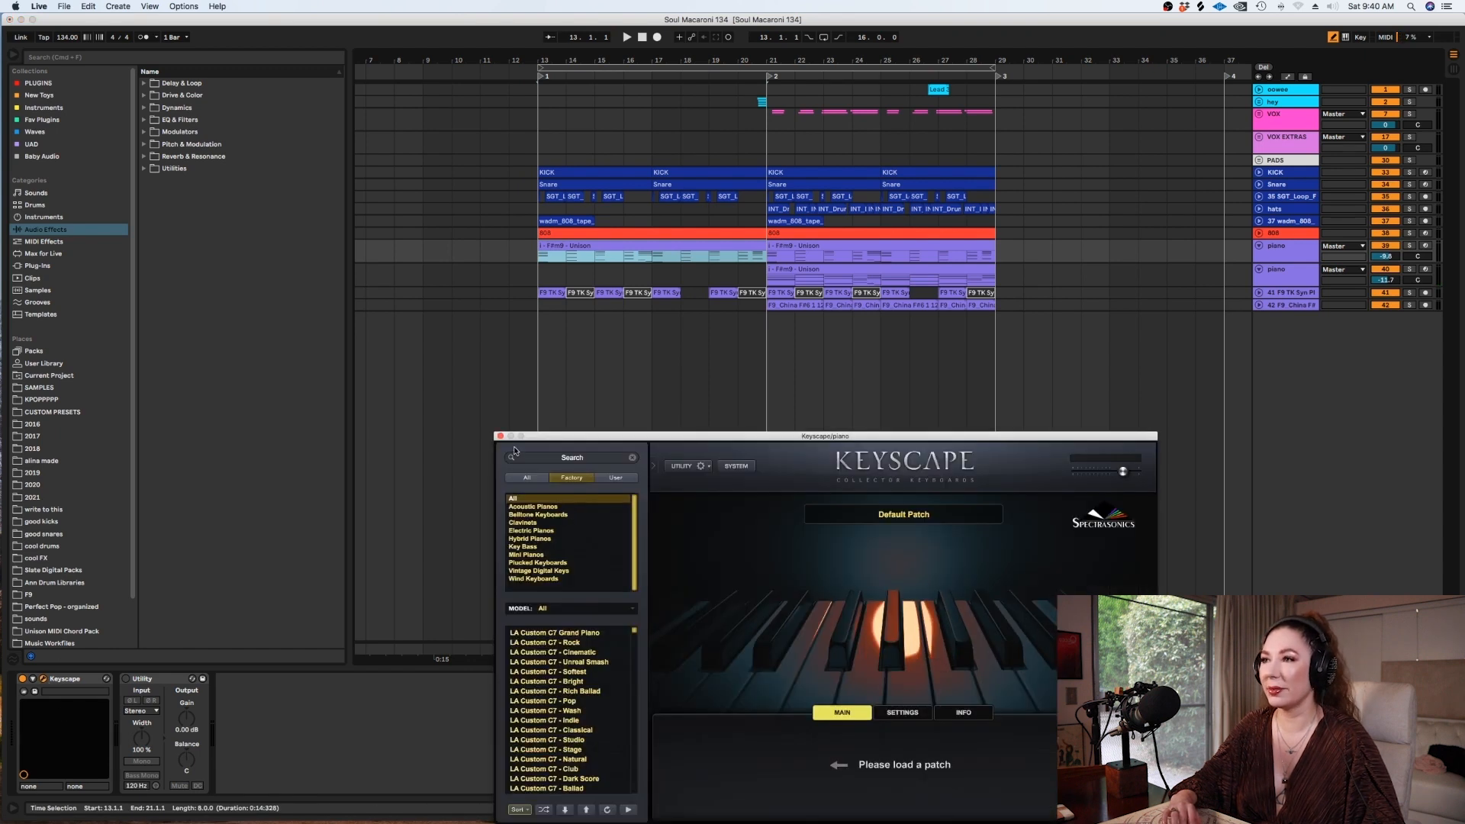
left_click(500, 436)
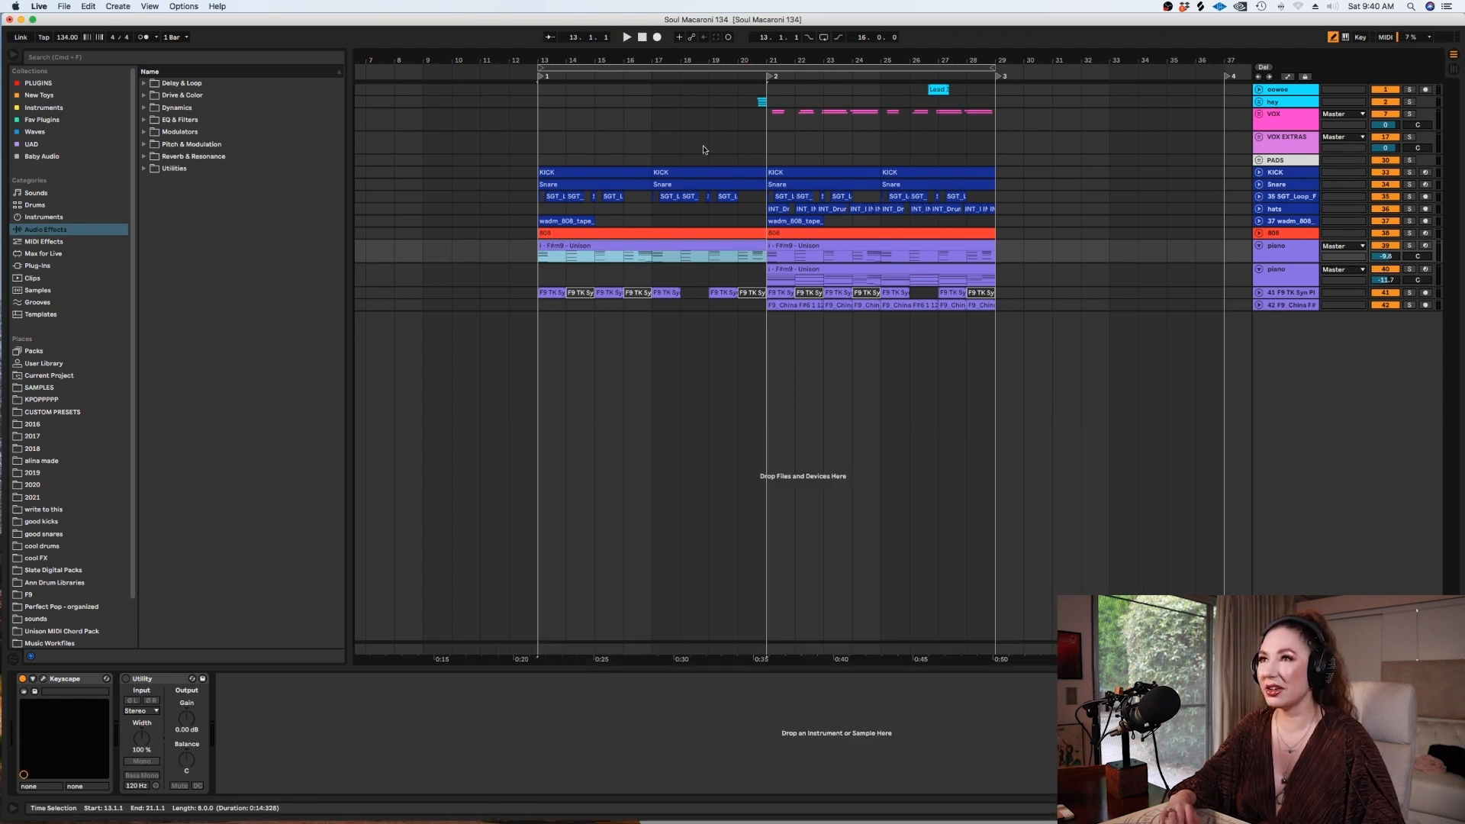
Set the arrangement's fixed grid to 1/16.
left_click(759, 113)
left_click(759, 101)
right_click(760, 101)
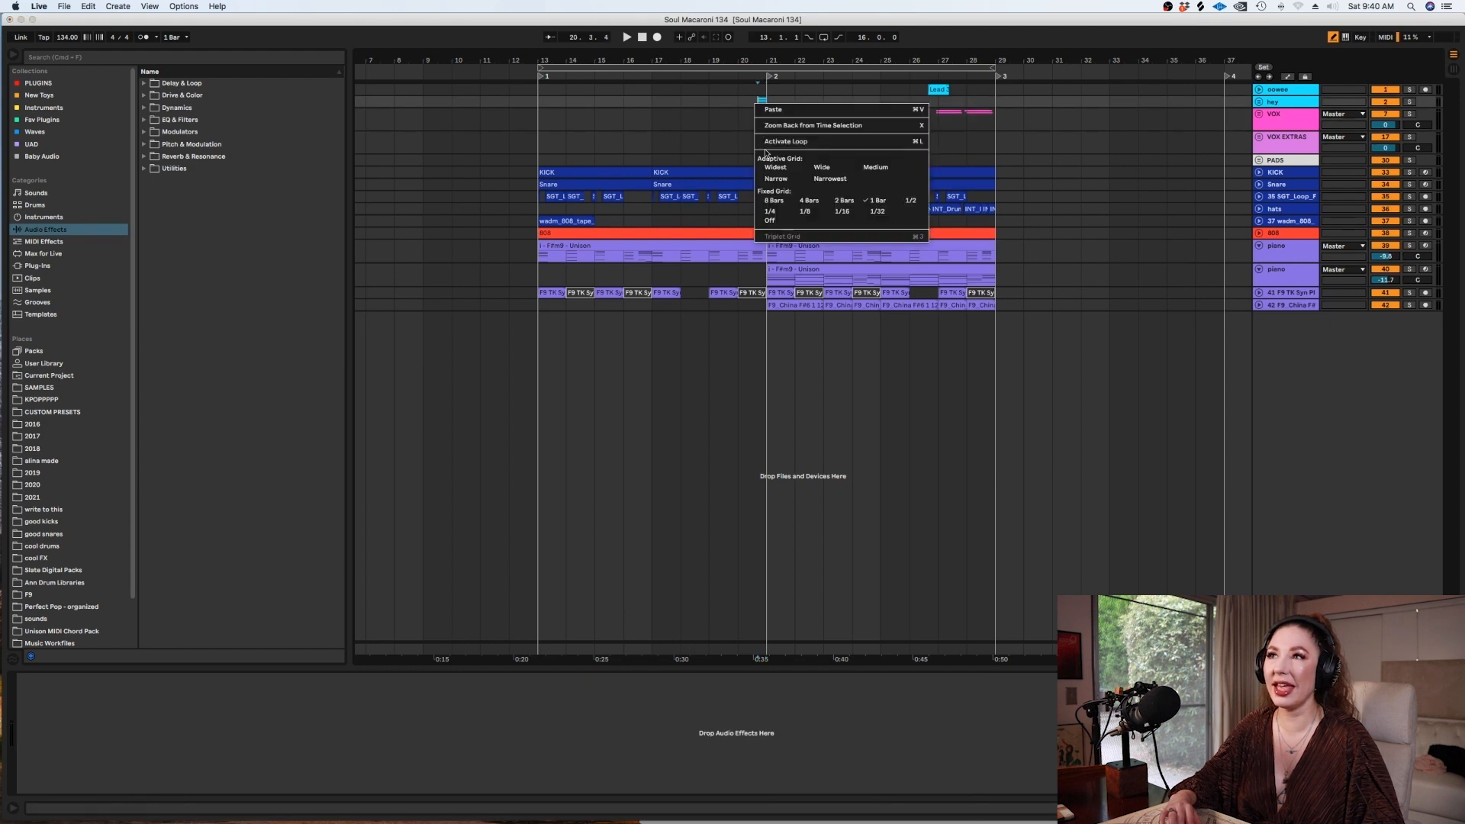
left_click(840, 212)
Audition the VOX track in solo from the start of bar 21, and restore the full mix.
key("space")
left_click(1410, 114)
left_click(768, 124)
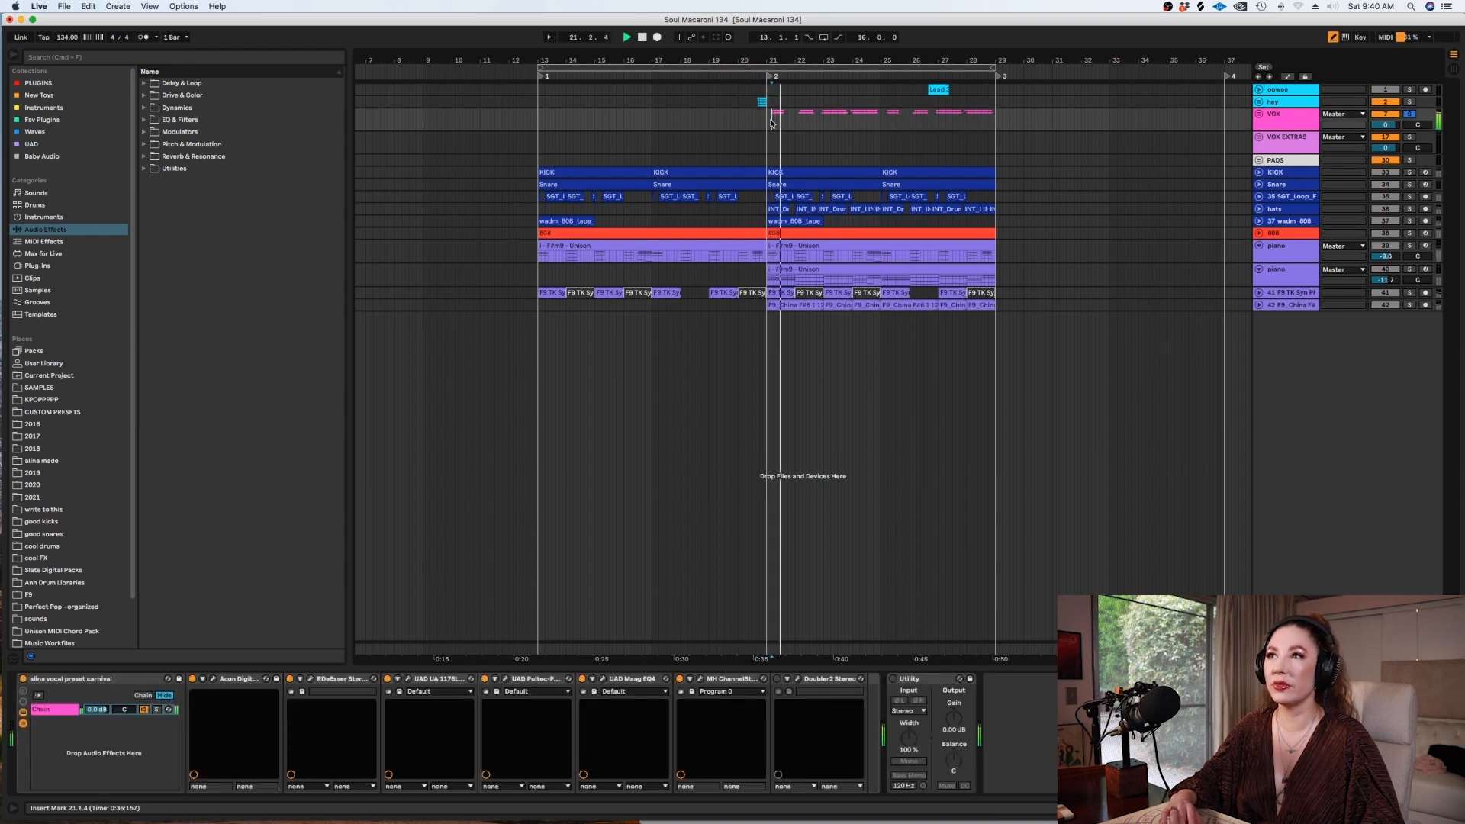
left_click(1410, 115)
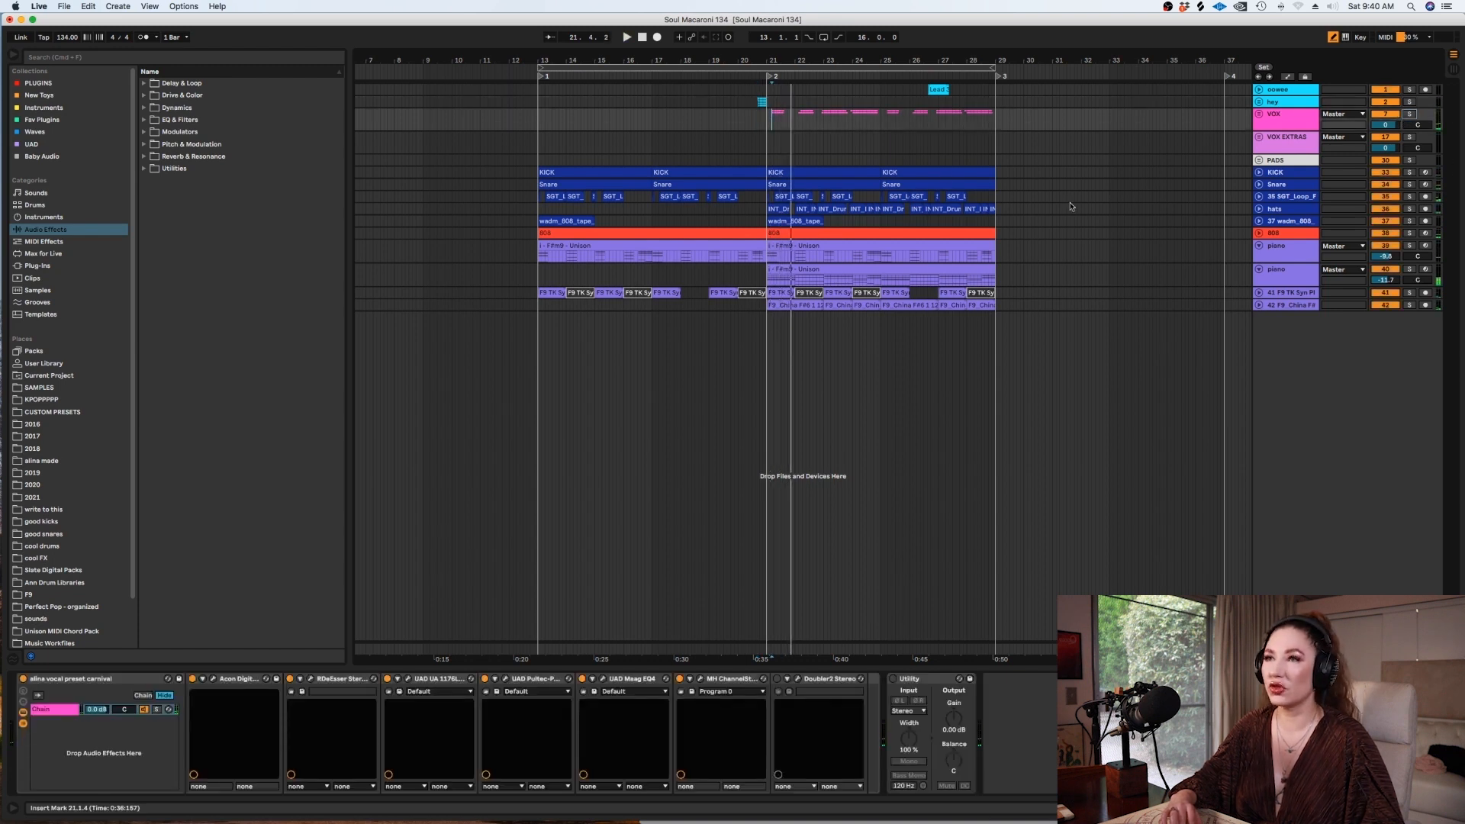
left_click(791, 161)
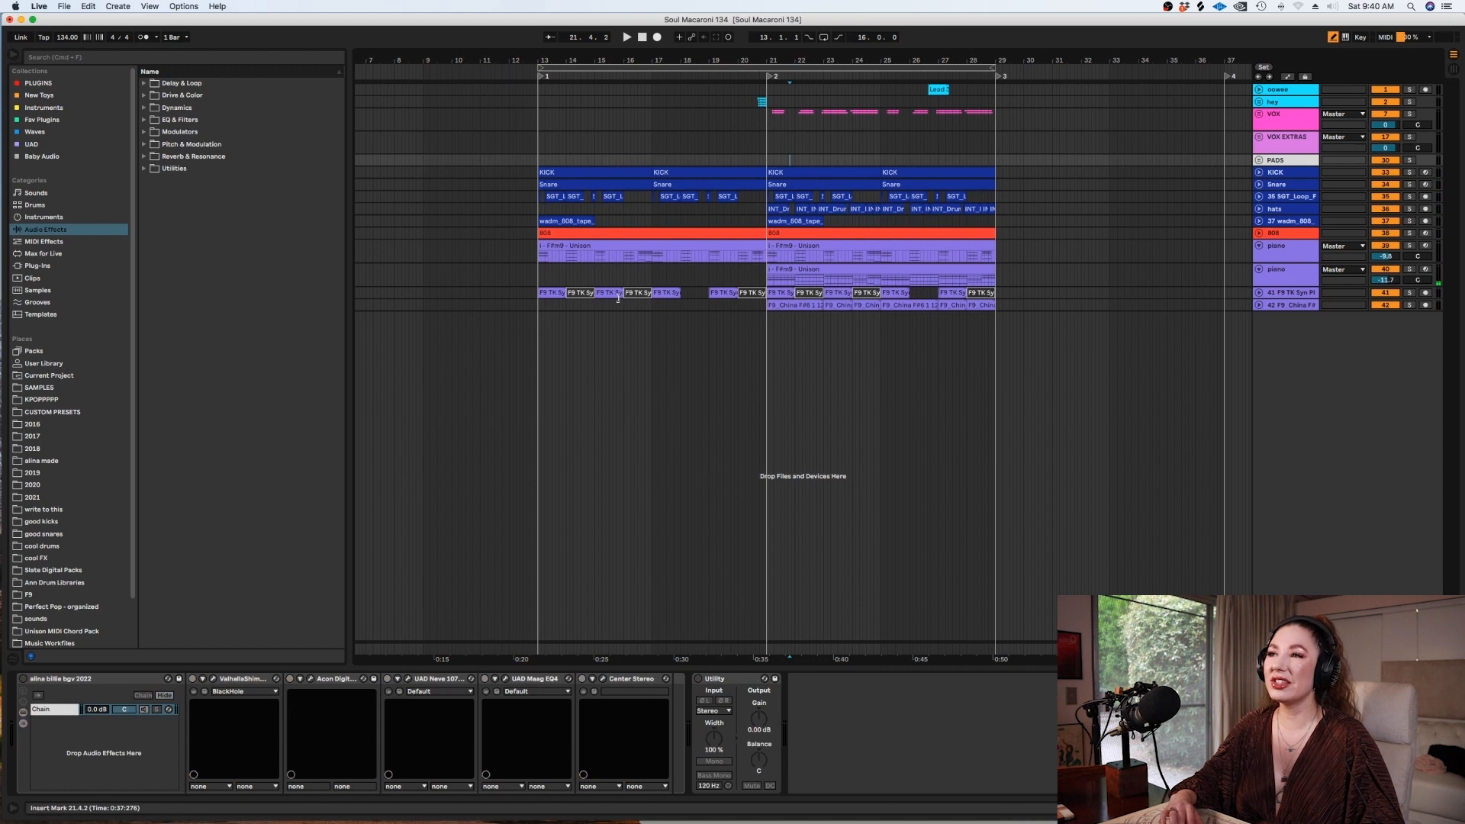
Increase the first piano track's height so the notes in its clips can be read.
left_click(529, 273)
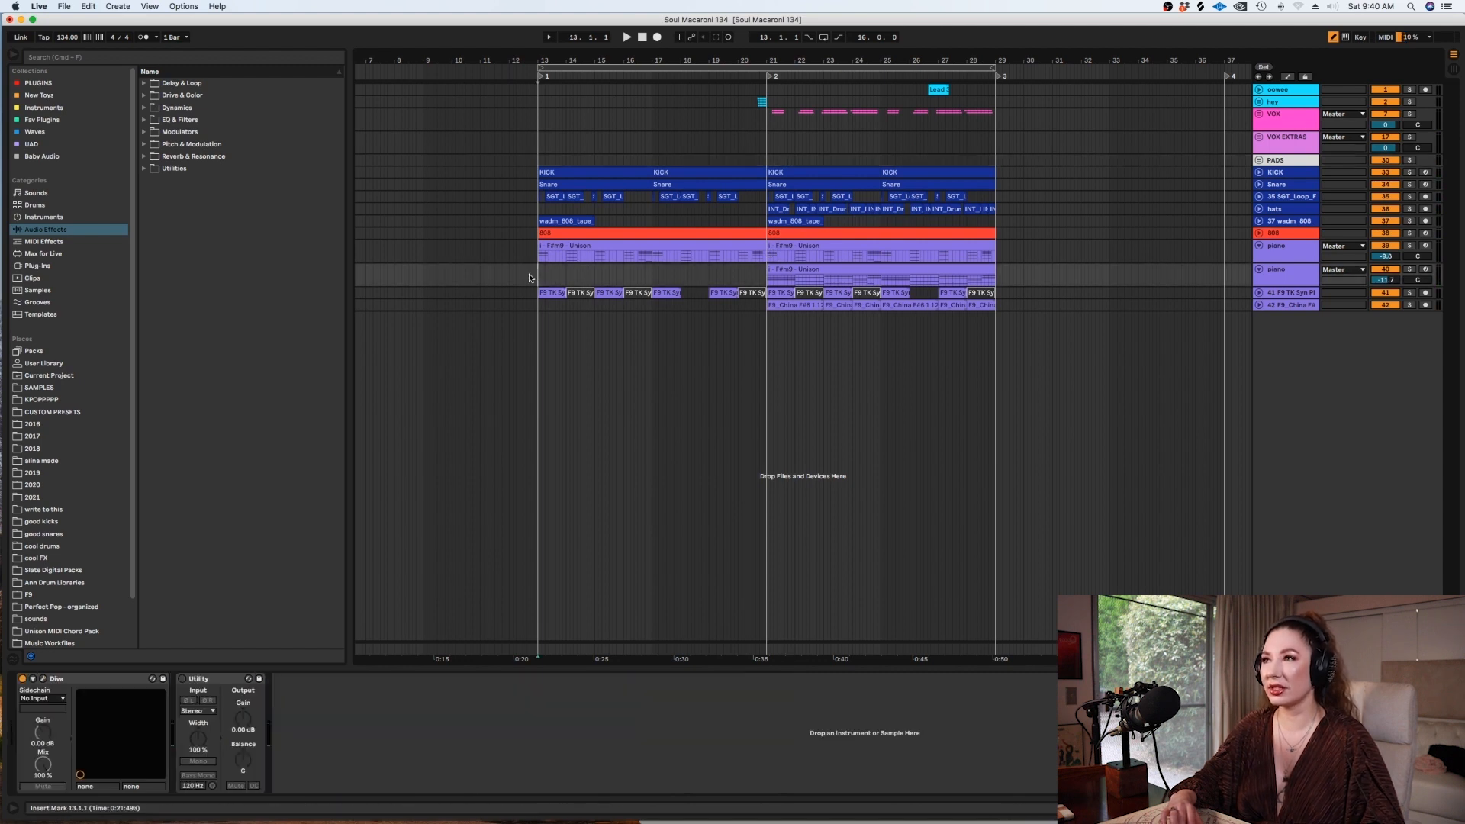
key("plus")
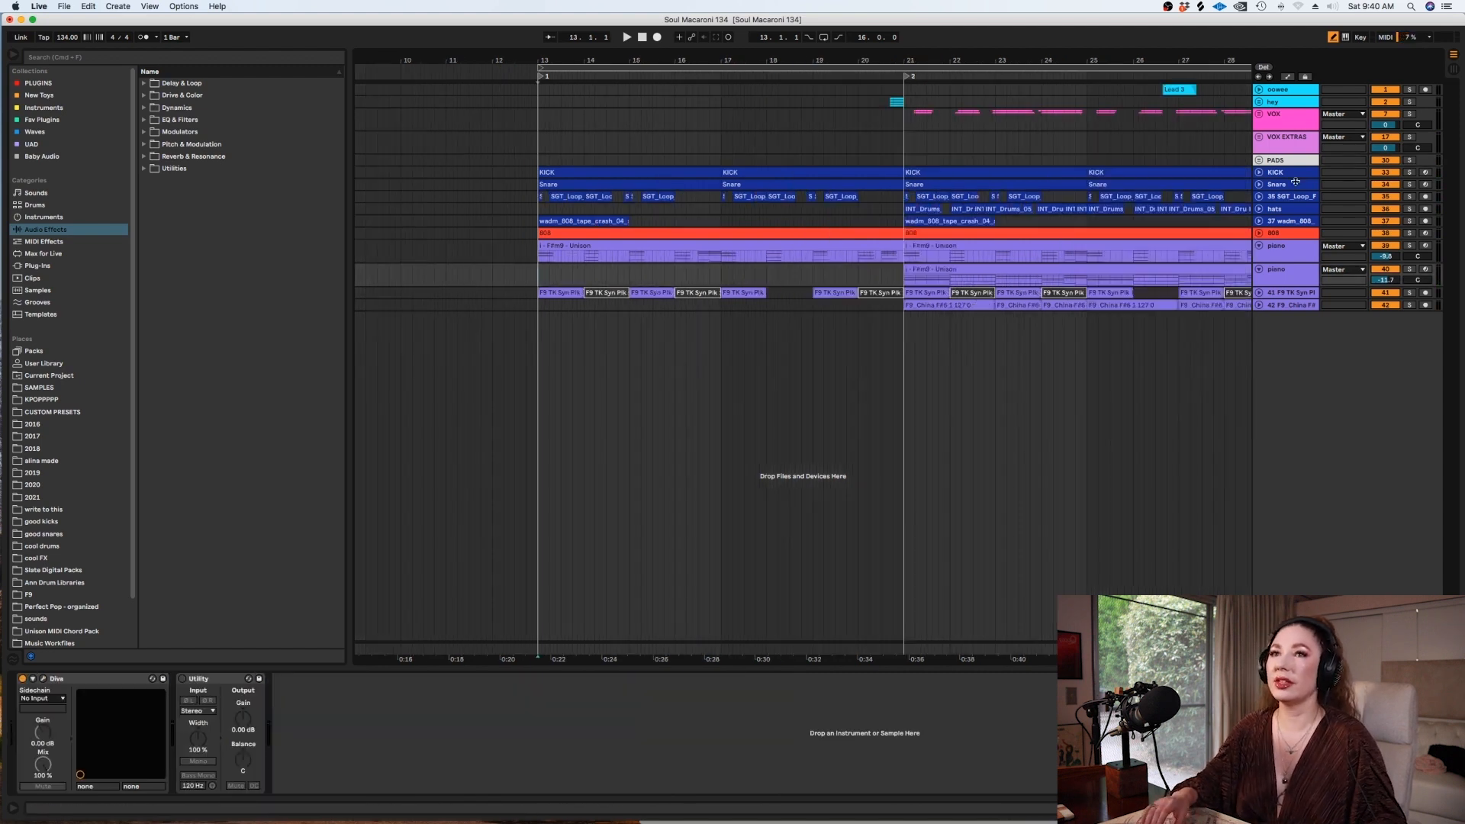
left_click(1268, 262)
left_click_drag(1268, 262, 1268, 306)
Solo the first piano track and play back its chord clip from bar 13.
left_click(697, 246)
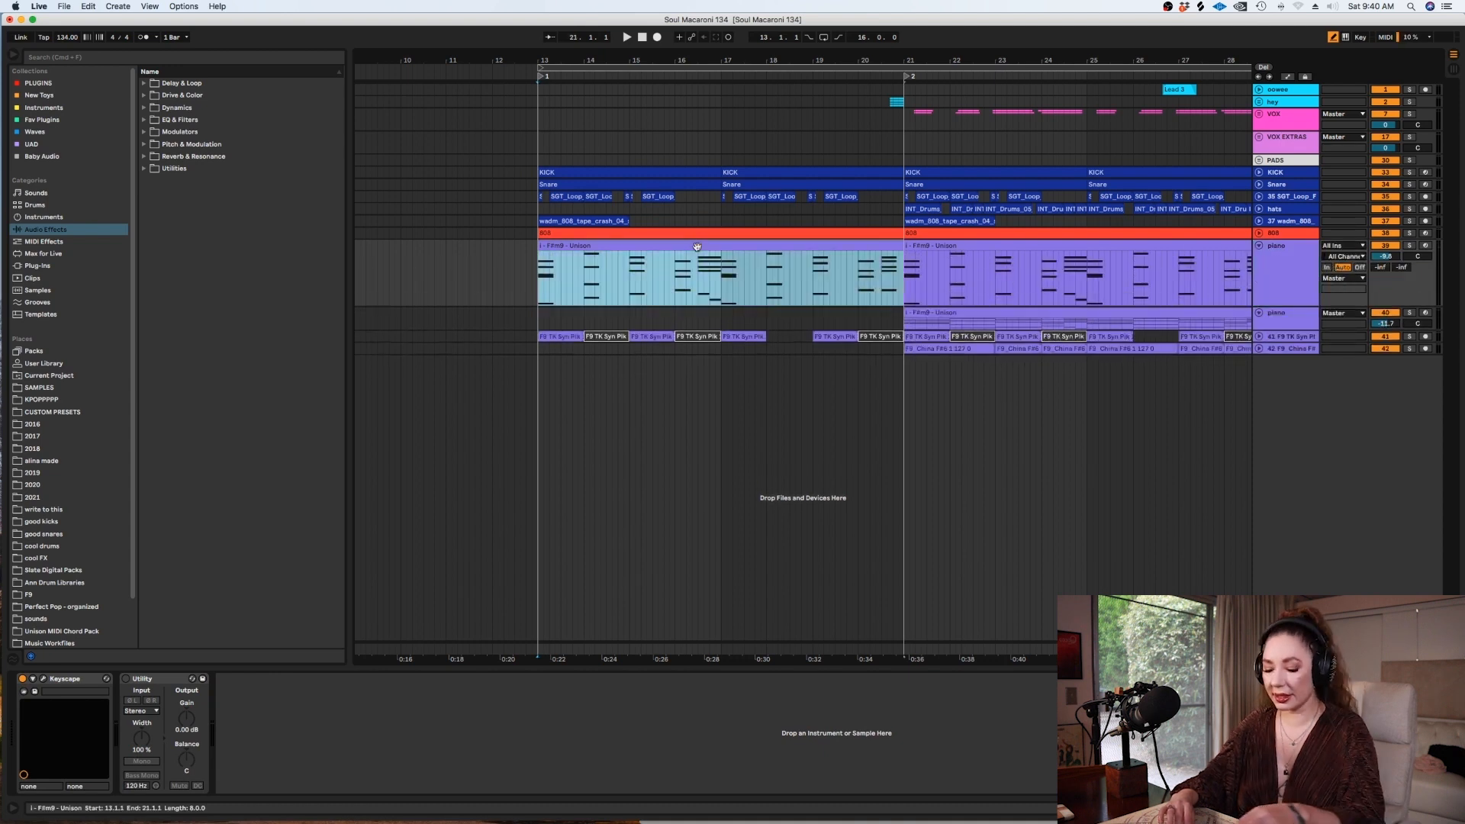
key("plus")
left_click(1410, 246)
left_click(1410, 245)
key("space")
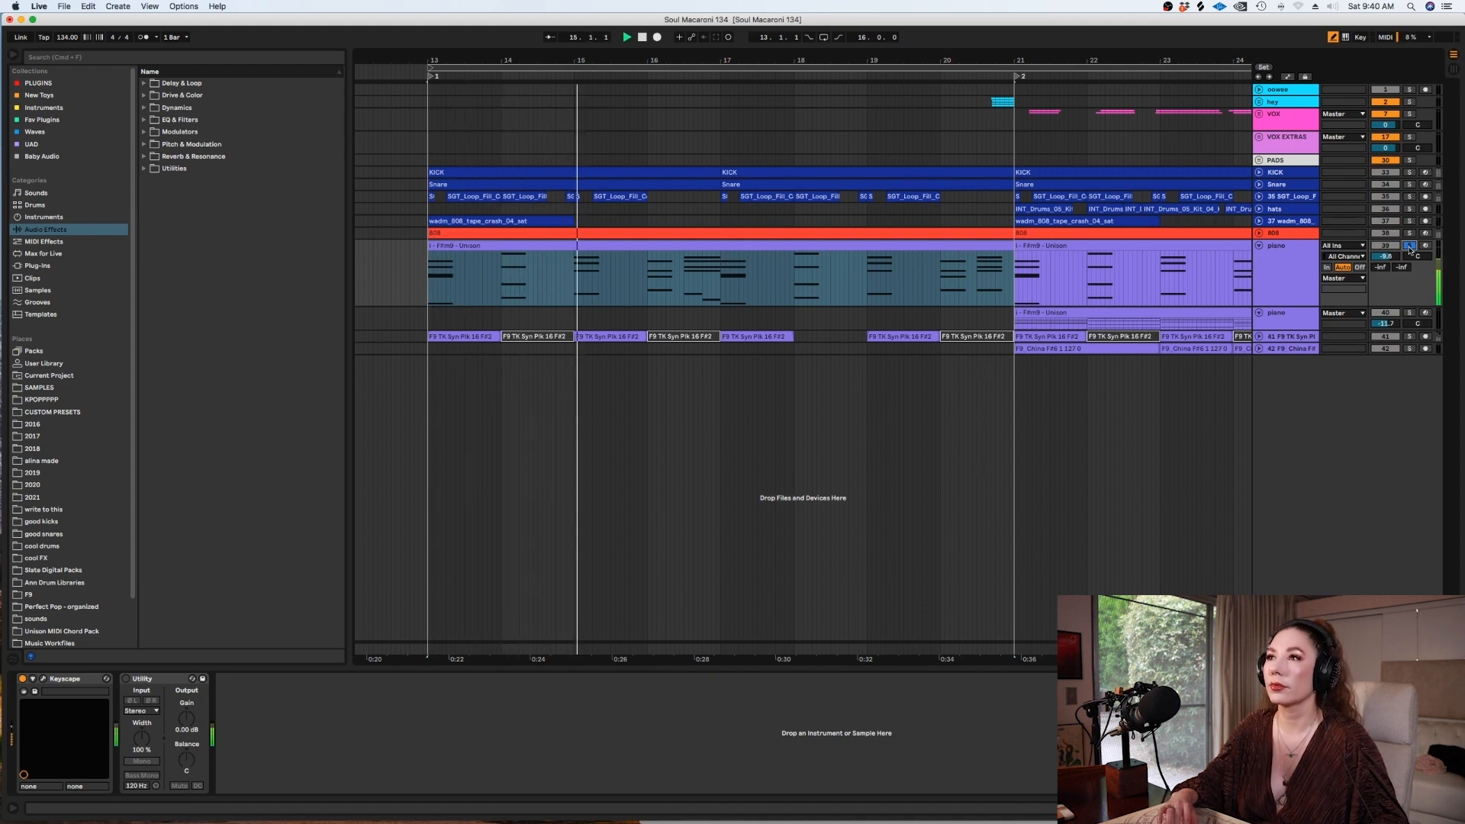
key("space")
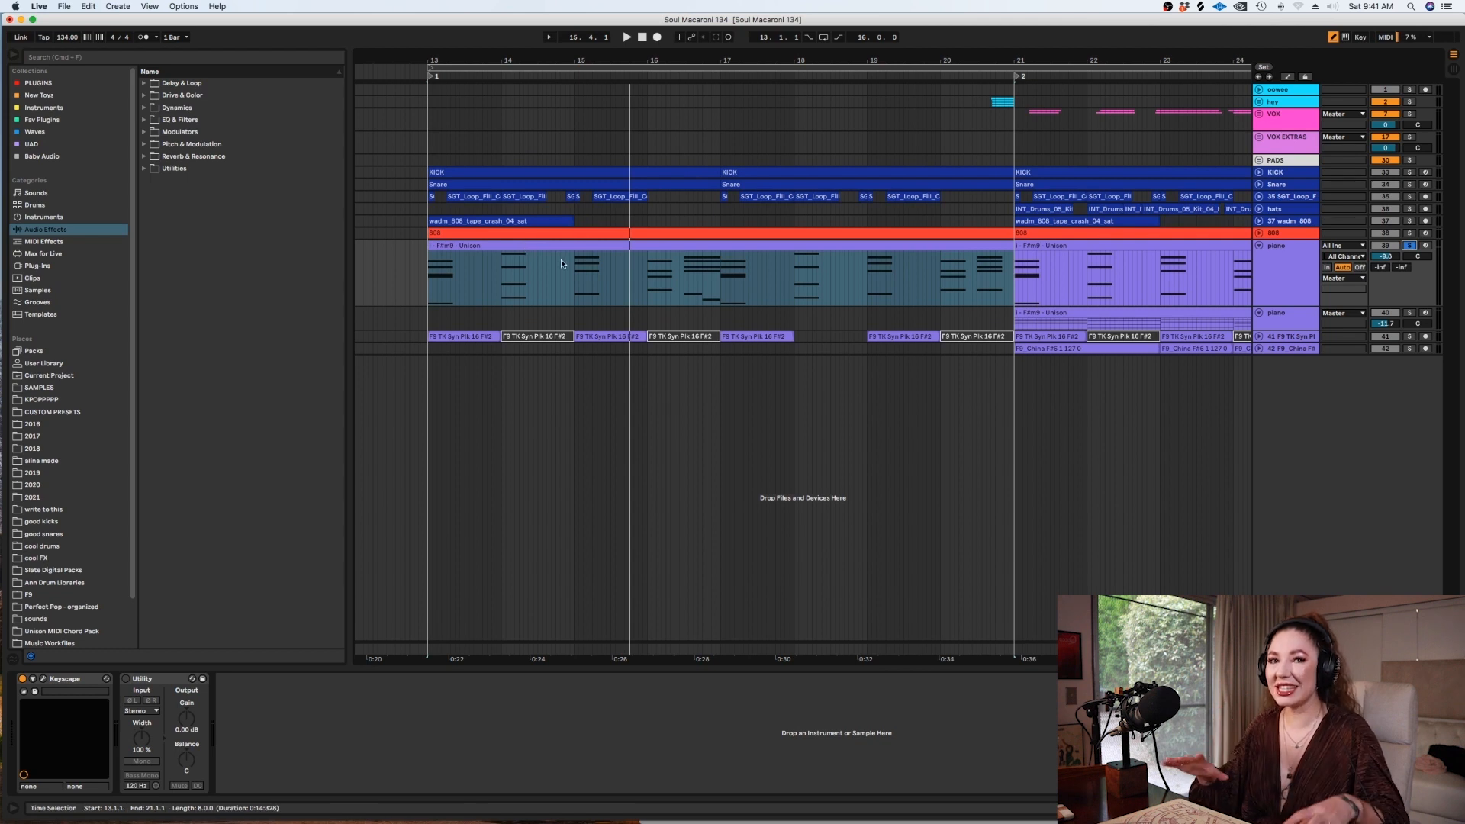
left_click(726, 282)
right_click(721, 283)
key("Escape")
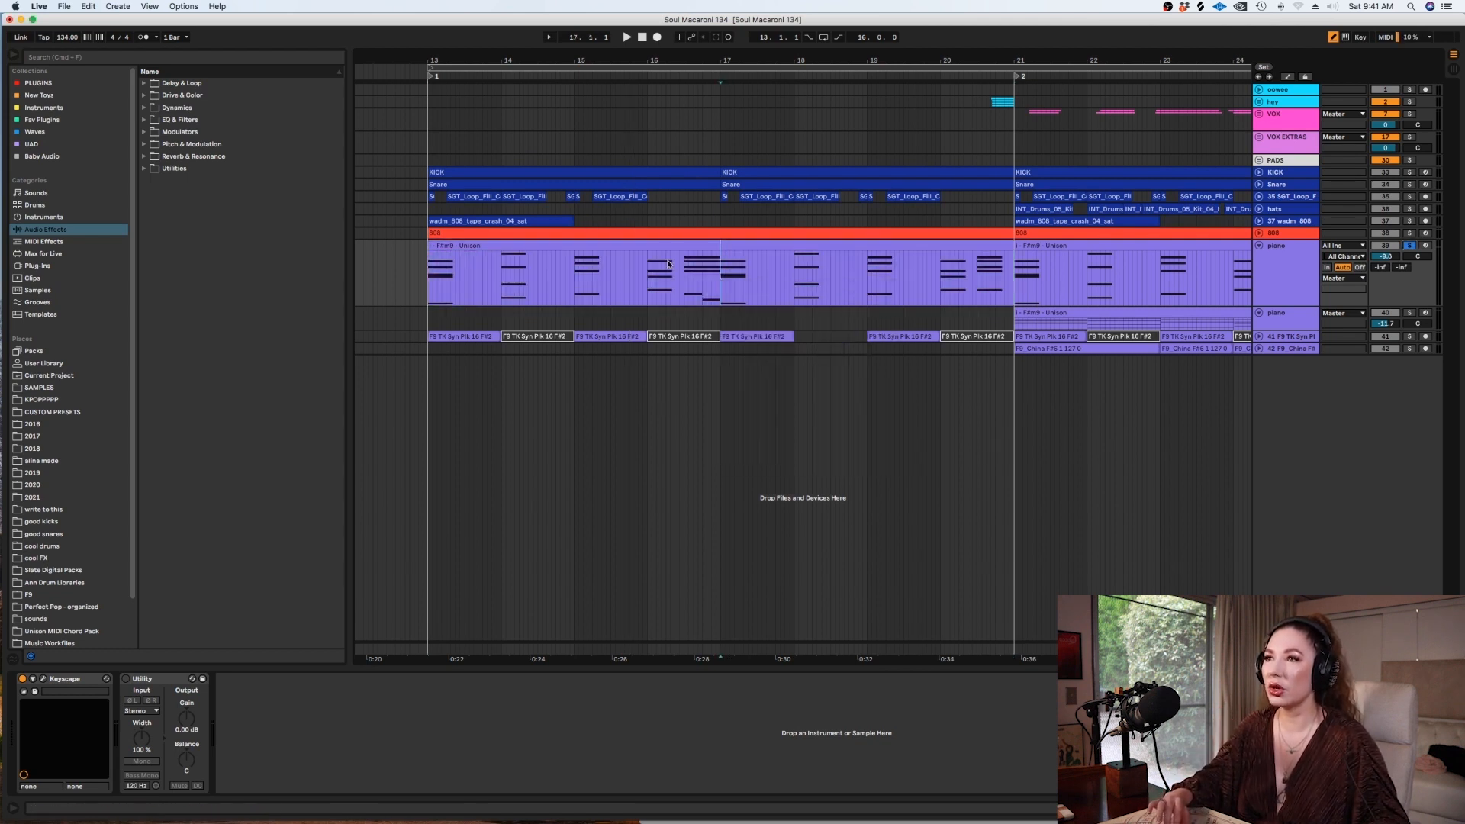
Loop the first piano clip from bar 13 to bar 21.
left_click(744, 242)
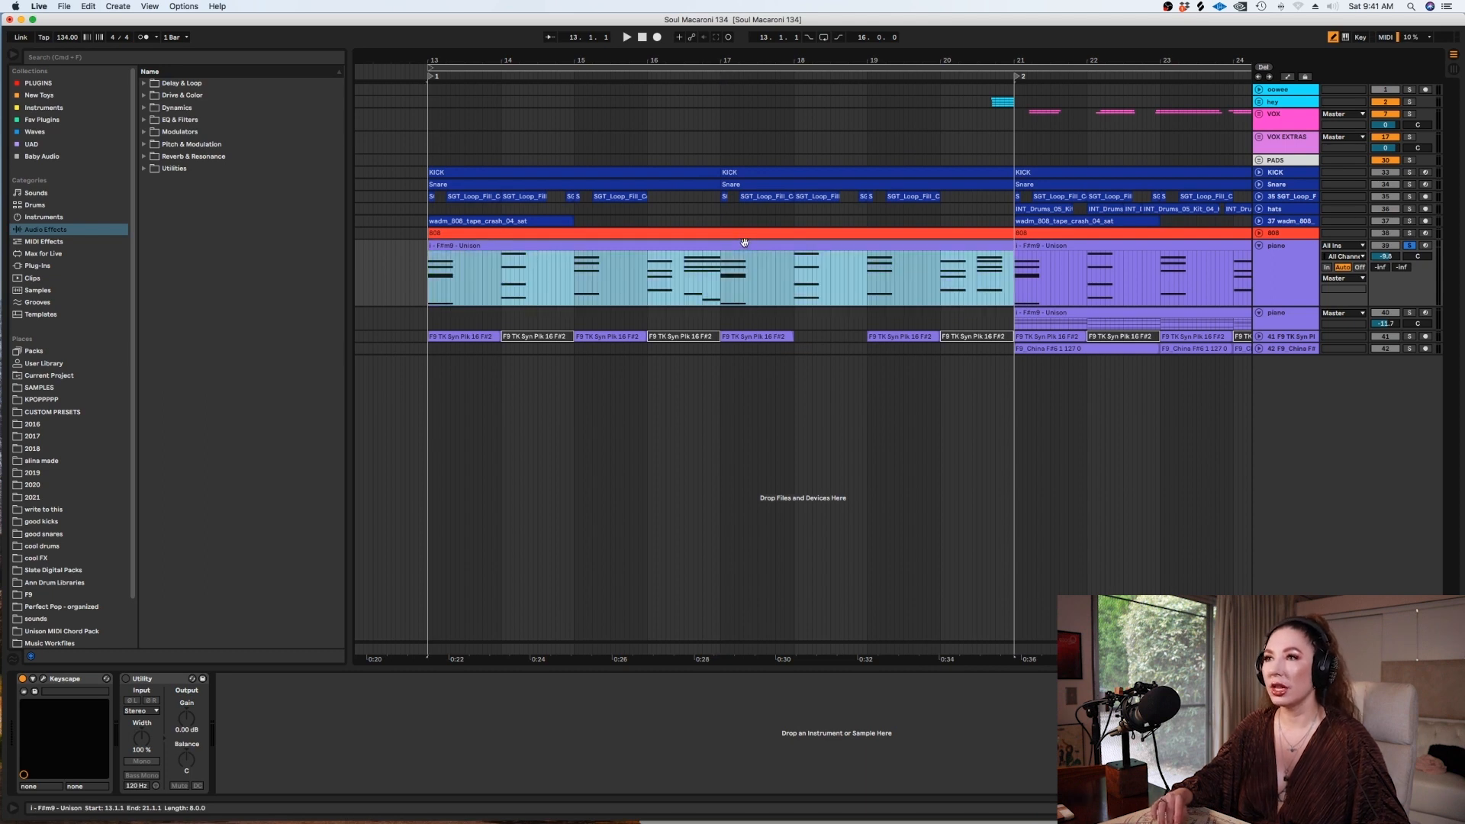
key("super+l")
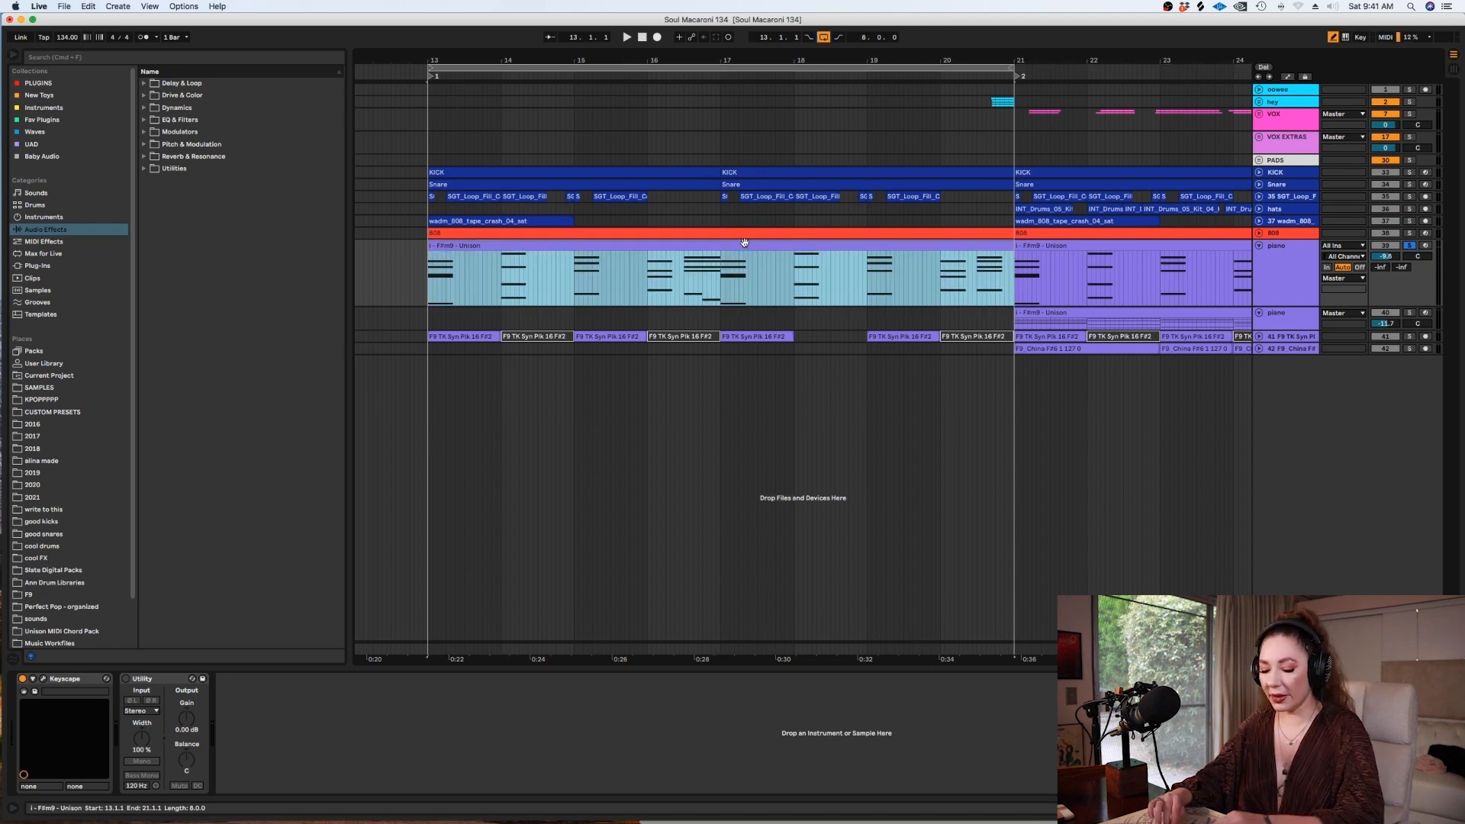
Search all browser content for "serum" and load the Serum synth on the first piano track.
left_click(254, 62)
type("serum")
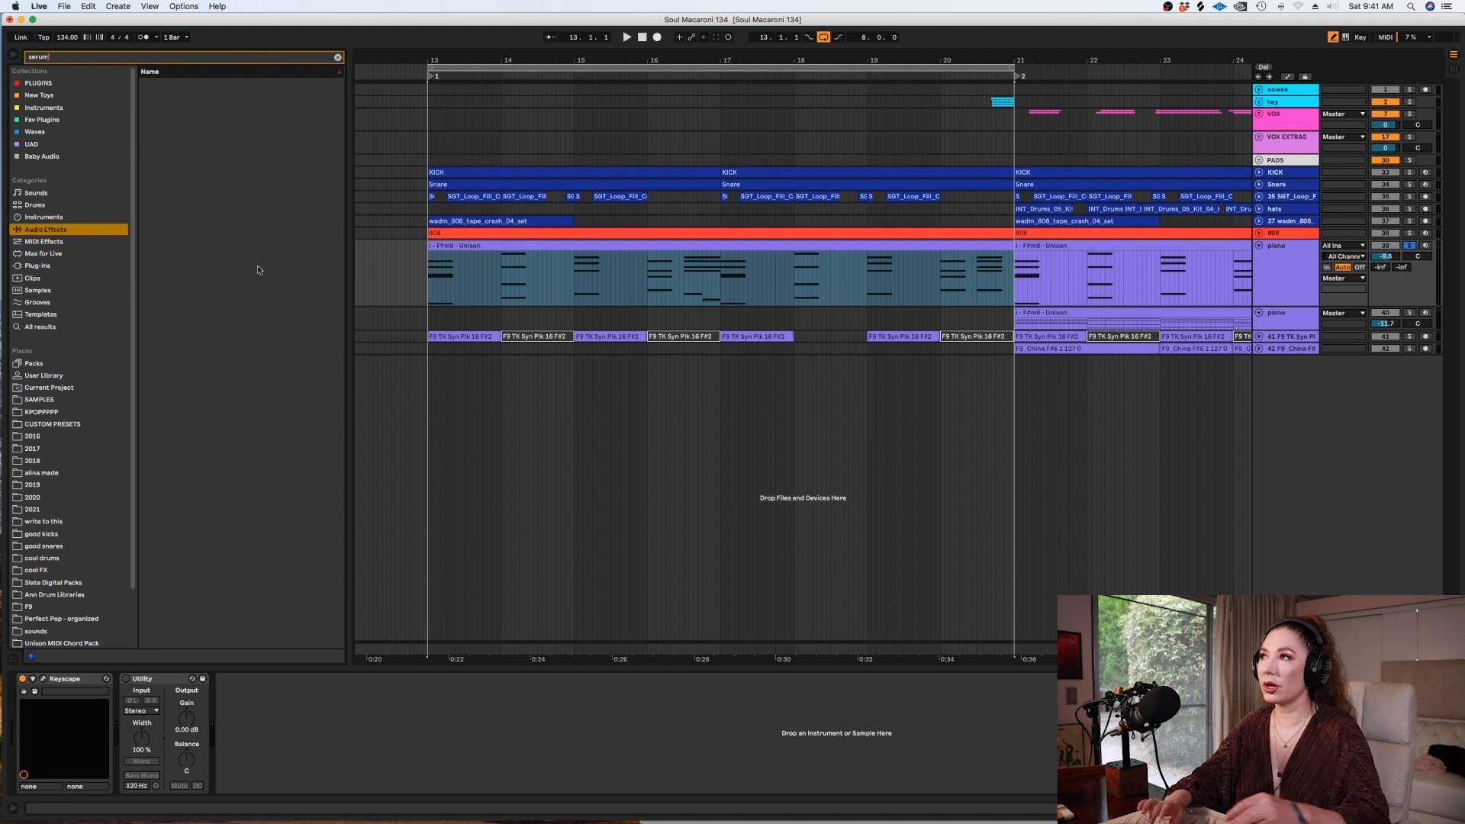
left_click(41, 327)
left_click(238, 218)
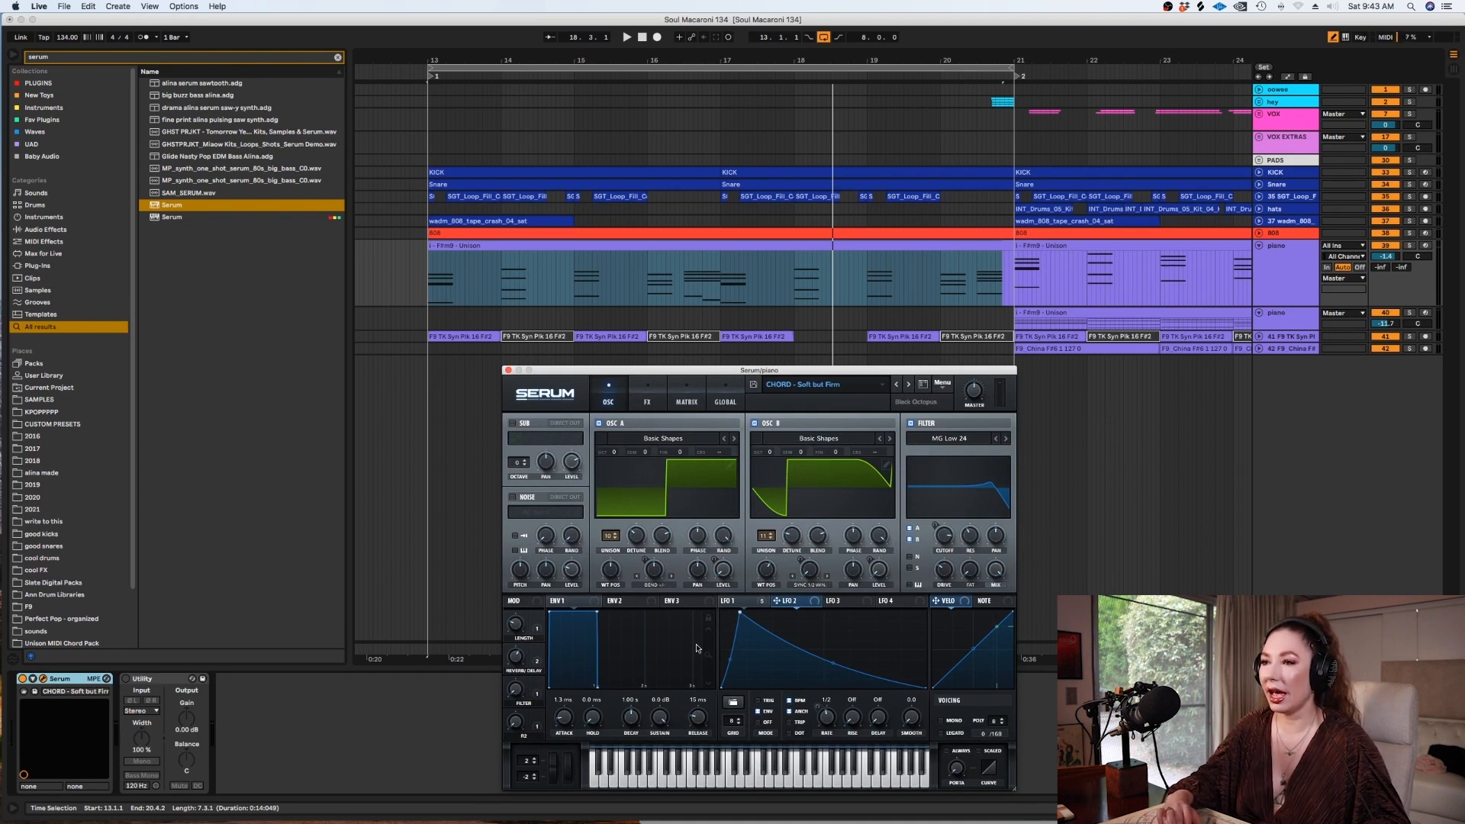
Try the LFO curve's peak at the very start of its cycle, play it back, and undo the last edit.
left_click_drag(738, 613, 723, 615)
key("space")
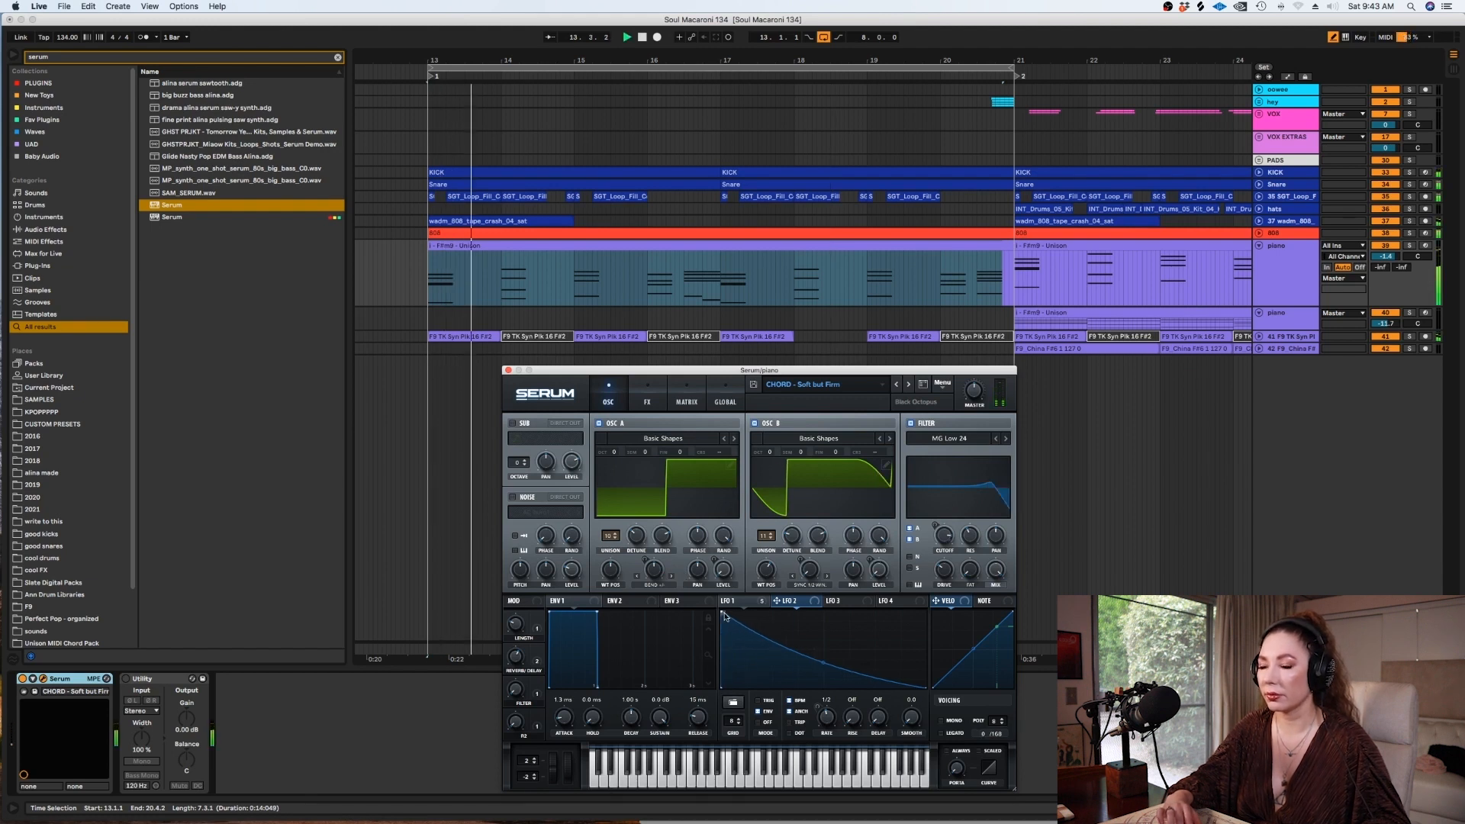
key("space")
left_click(87, 6)
left_click(88, 23)
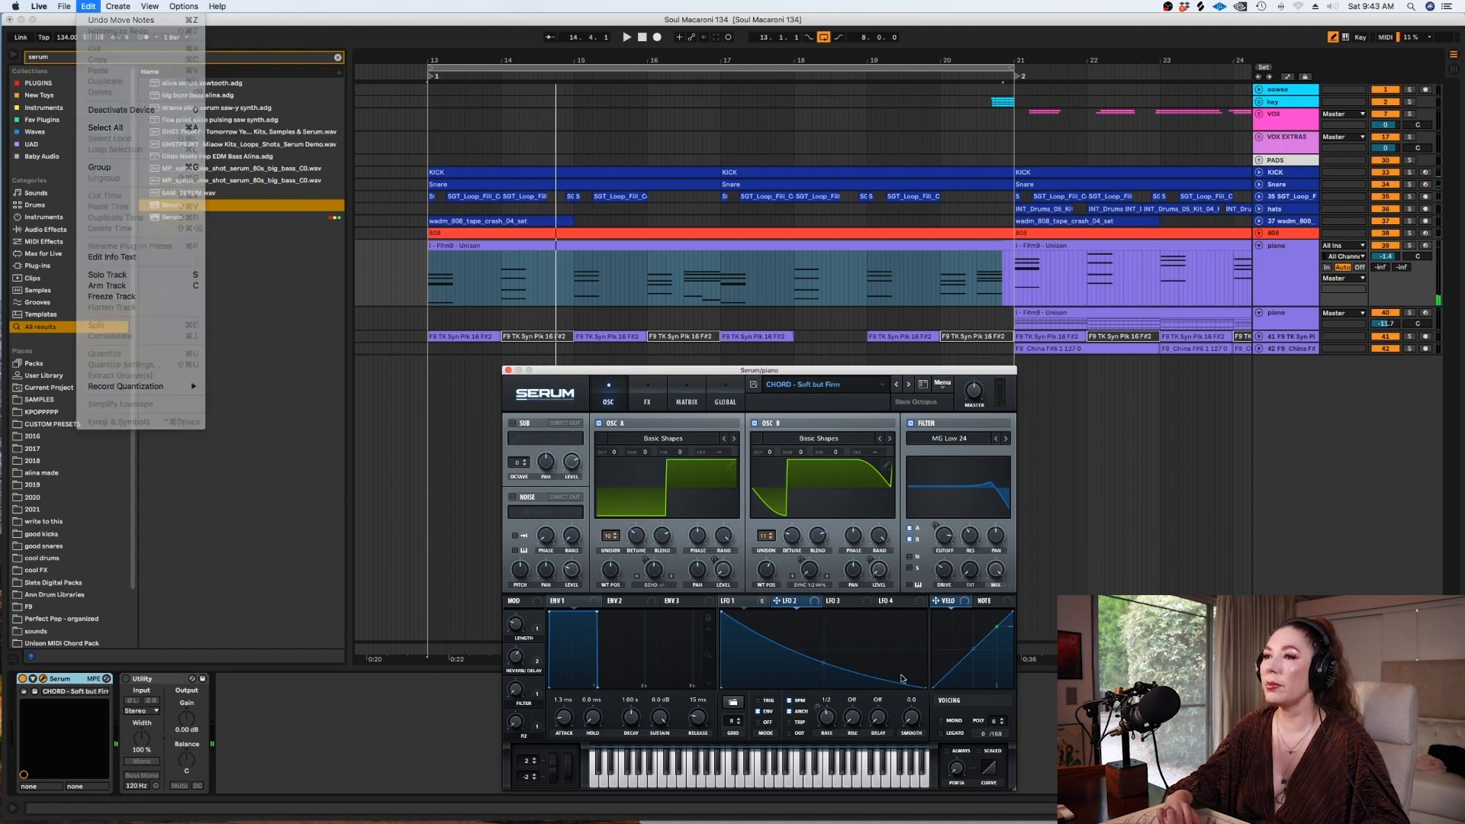
Move the LFO curve's peak slightly after the start of its cycle and play back the softer attack.
left_click_drag(722, 614, 732, 611)
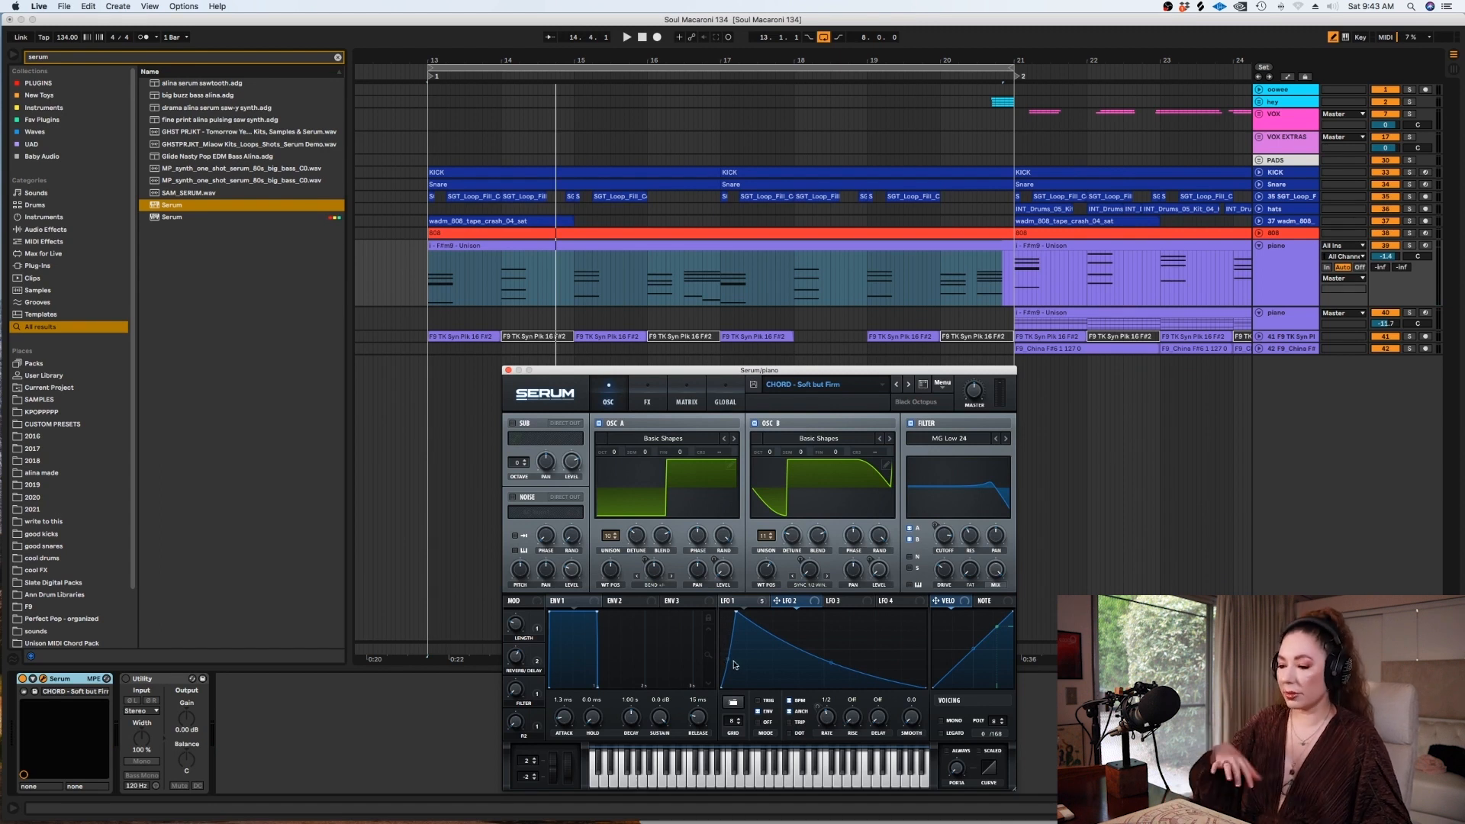
key("space")
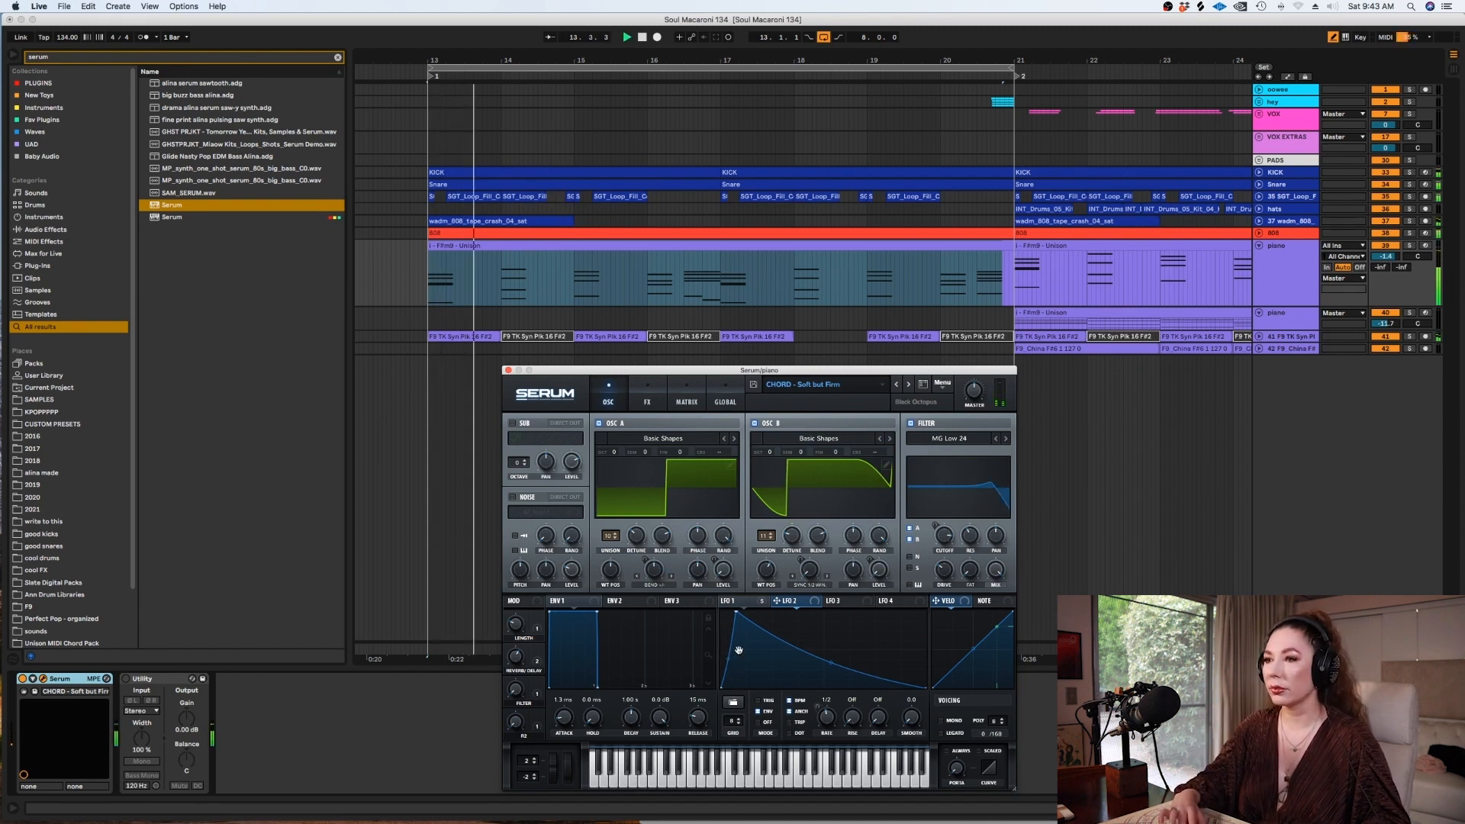
key("space")
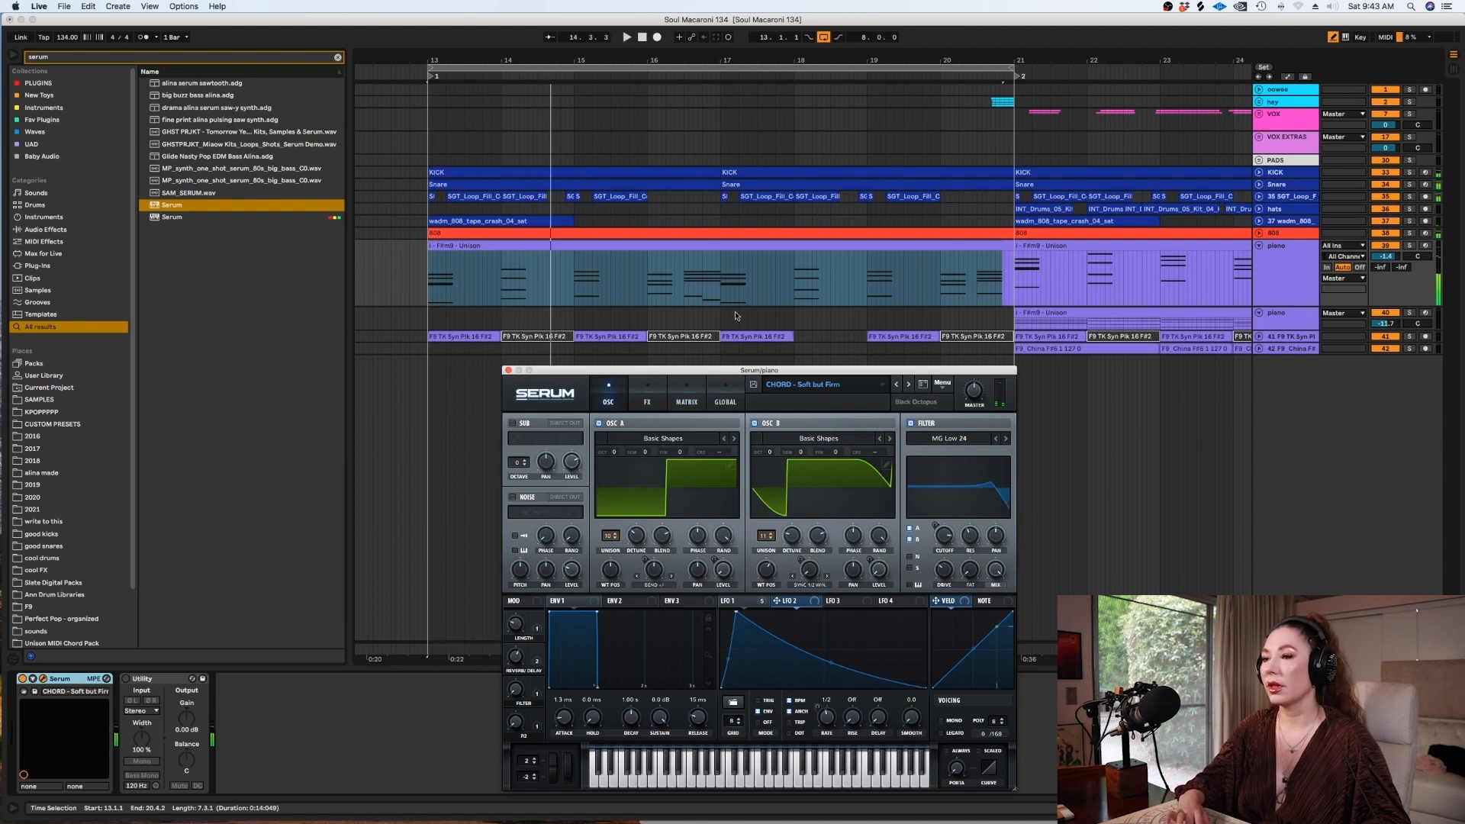
Solo the piano track, try different unison detune amounts on Serum's oscillators A and B during playback, and close the synth window.
left_click(1409, 245)
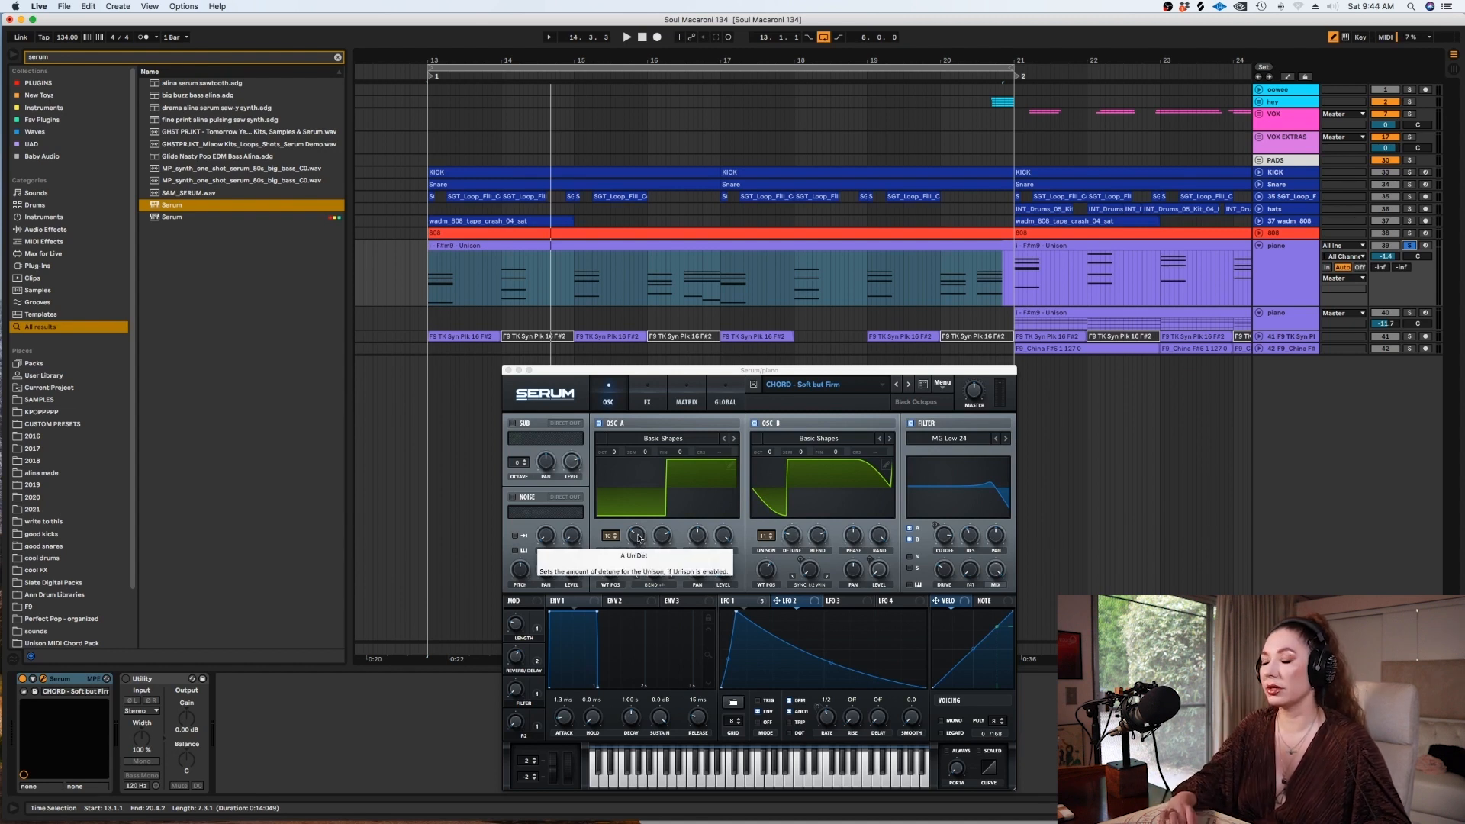
key("space")
mouse_move(636, 540)
left_mouse_down()
mouse_move(629, 560)
mouse_move(628, 508)
mouse_move(637, 535)
left_mouse_up()
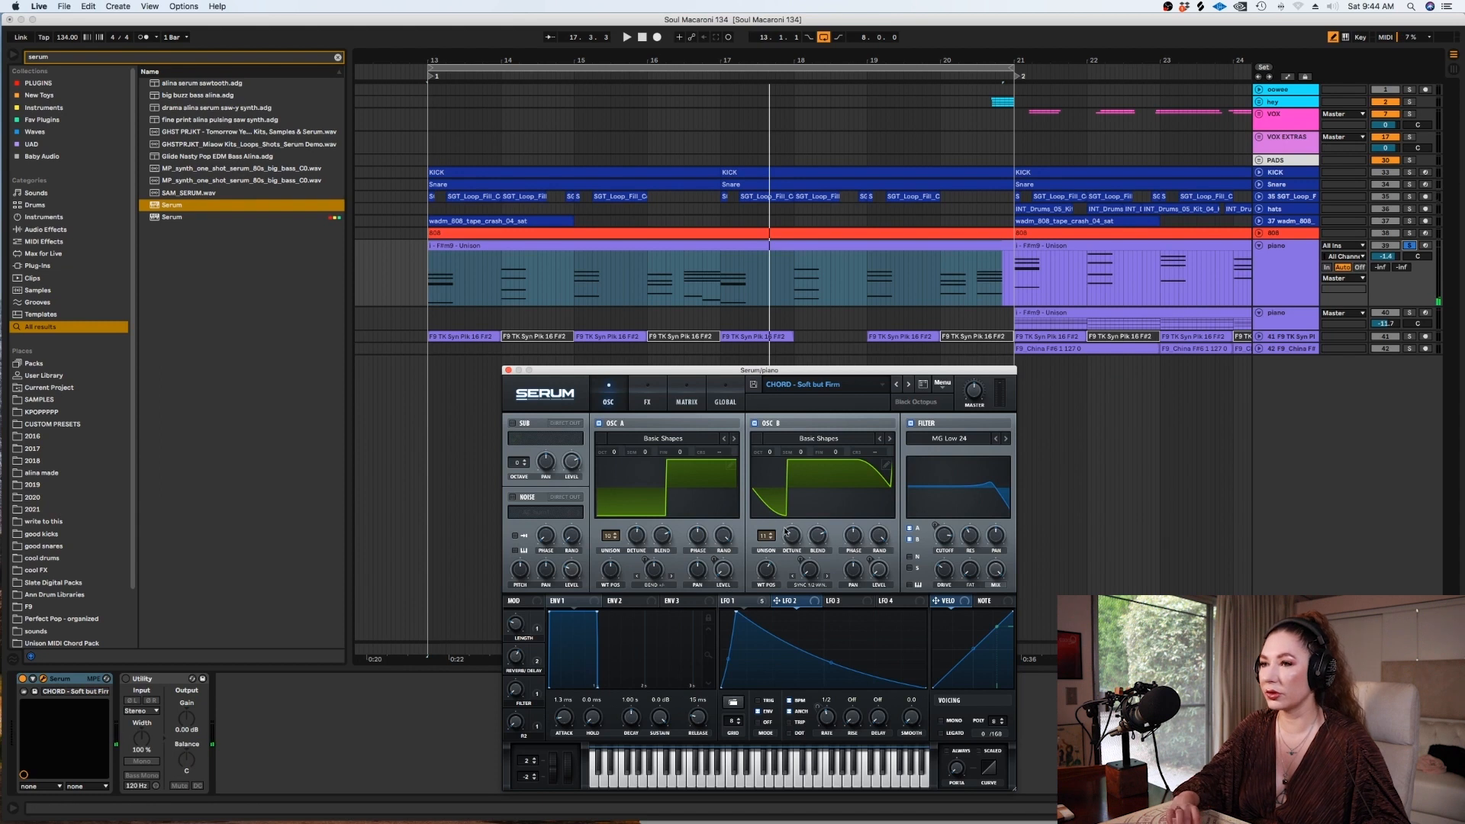
left_click_drag(795, 538, 761, 506)
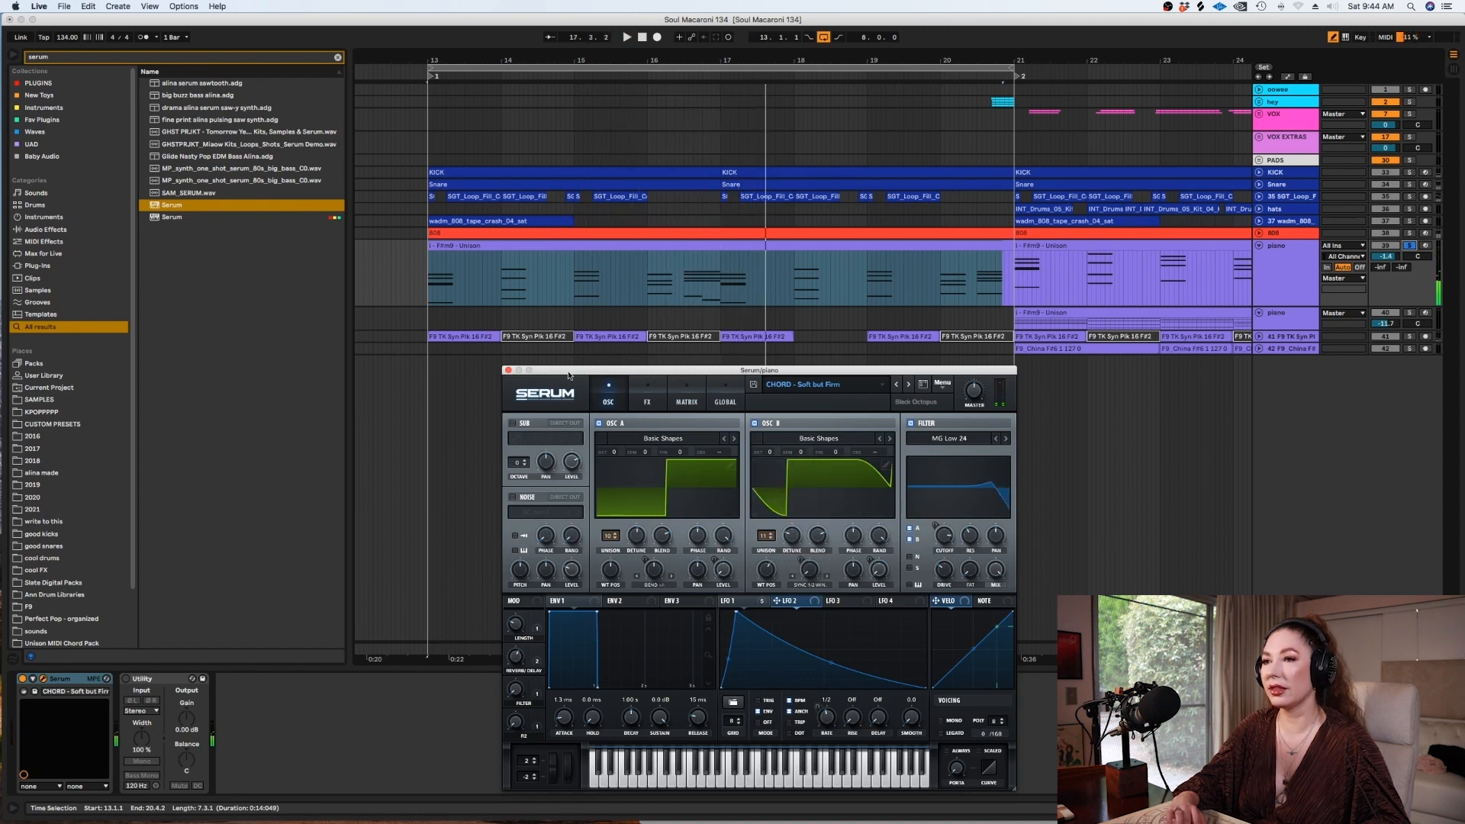
left_click(508, 371)
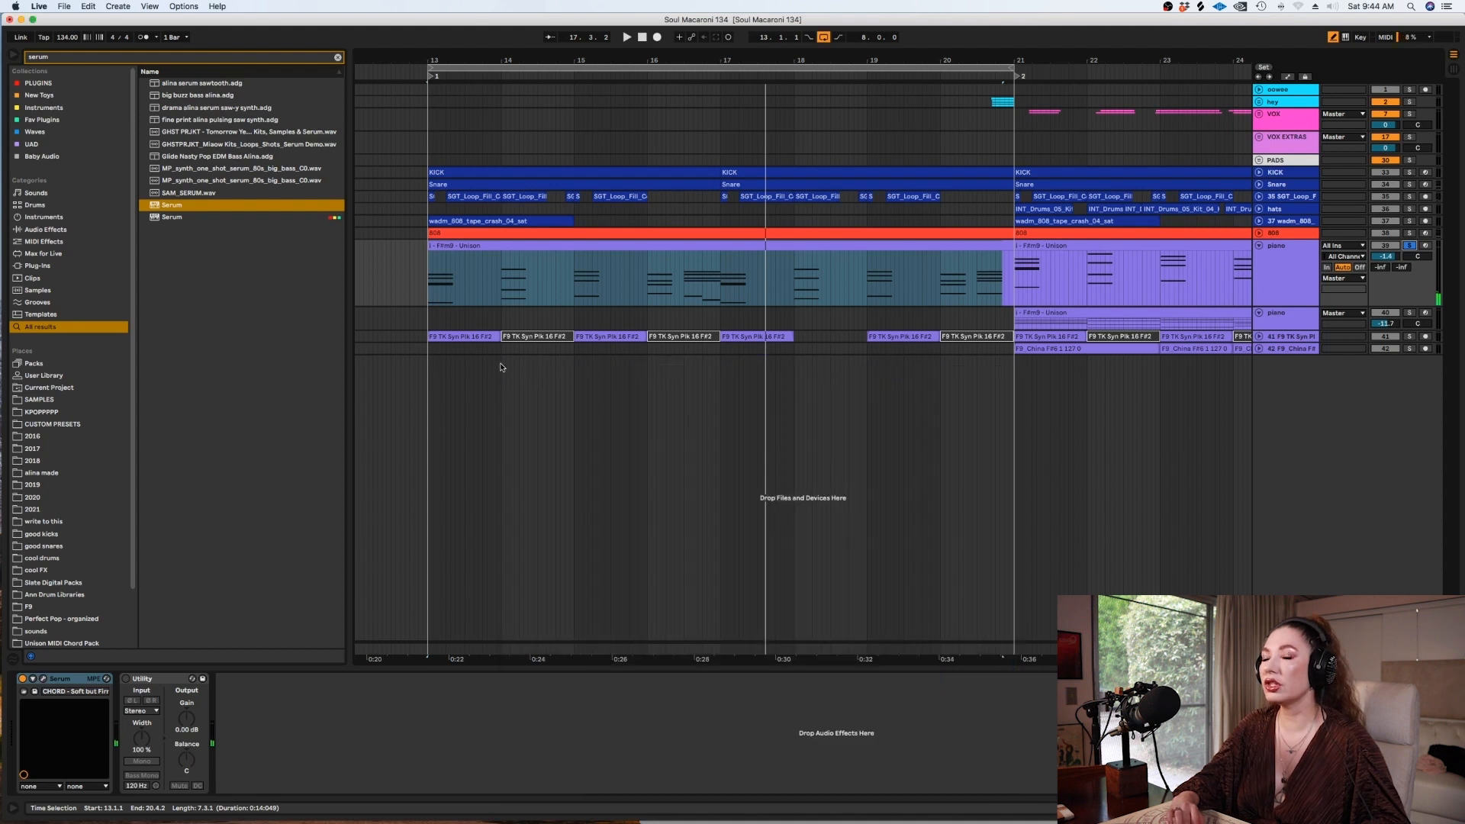
Clear the browser search and add Unison Sound Doctor from the New Toys collection to the first piano track.
left_click(629, 247)
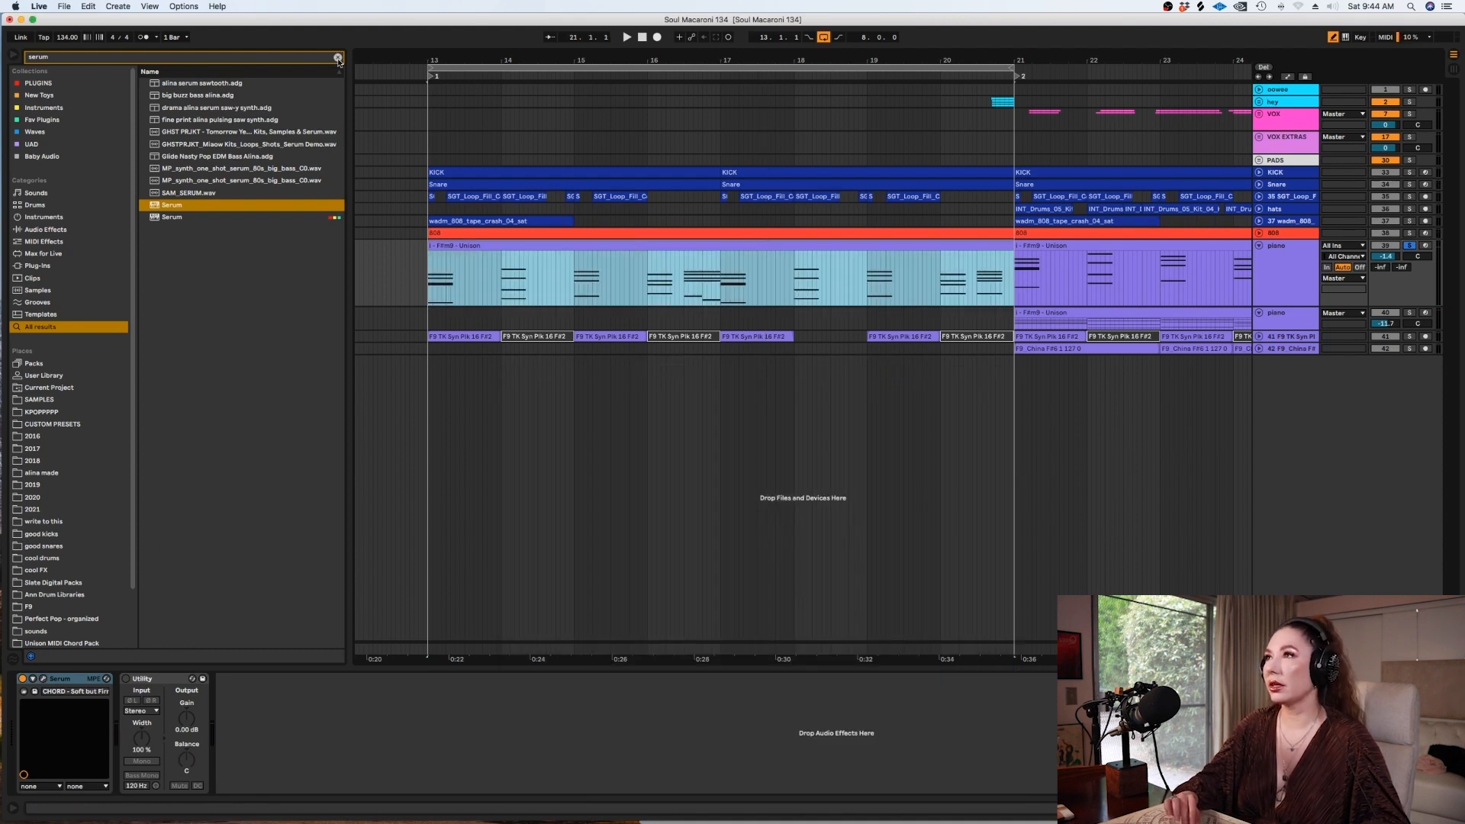
left_click(338, 59)
left_click(40, 96)
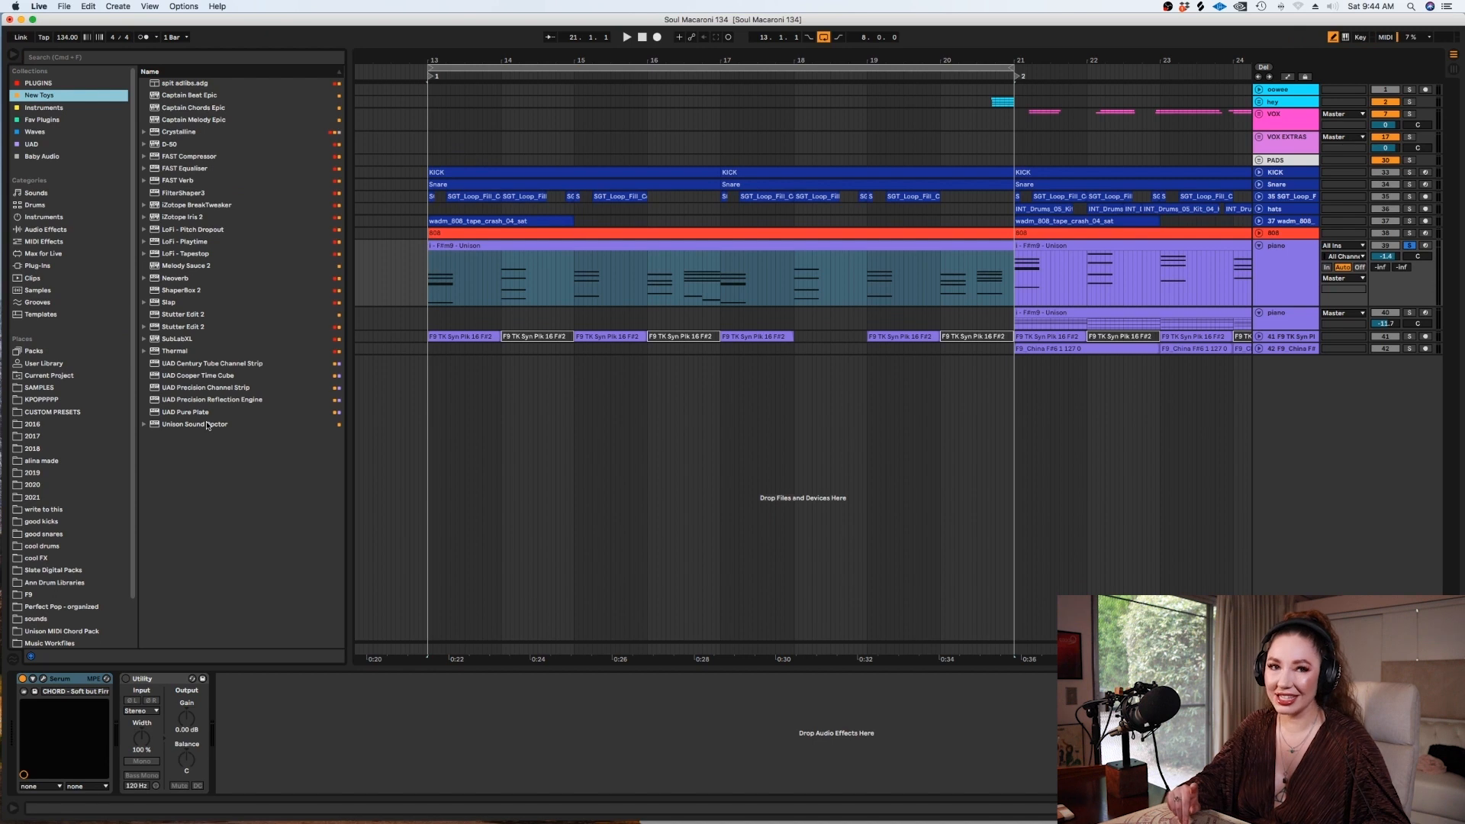
left_click_drag(207, 426, 443, 305)
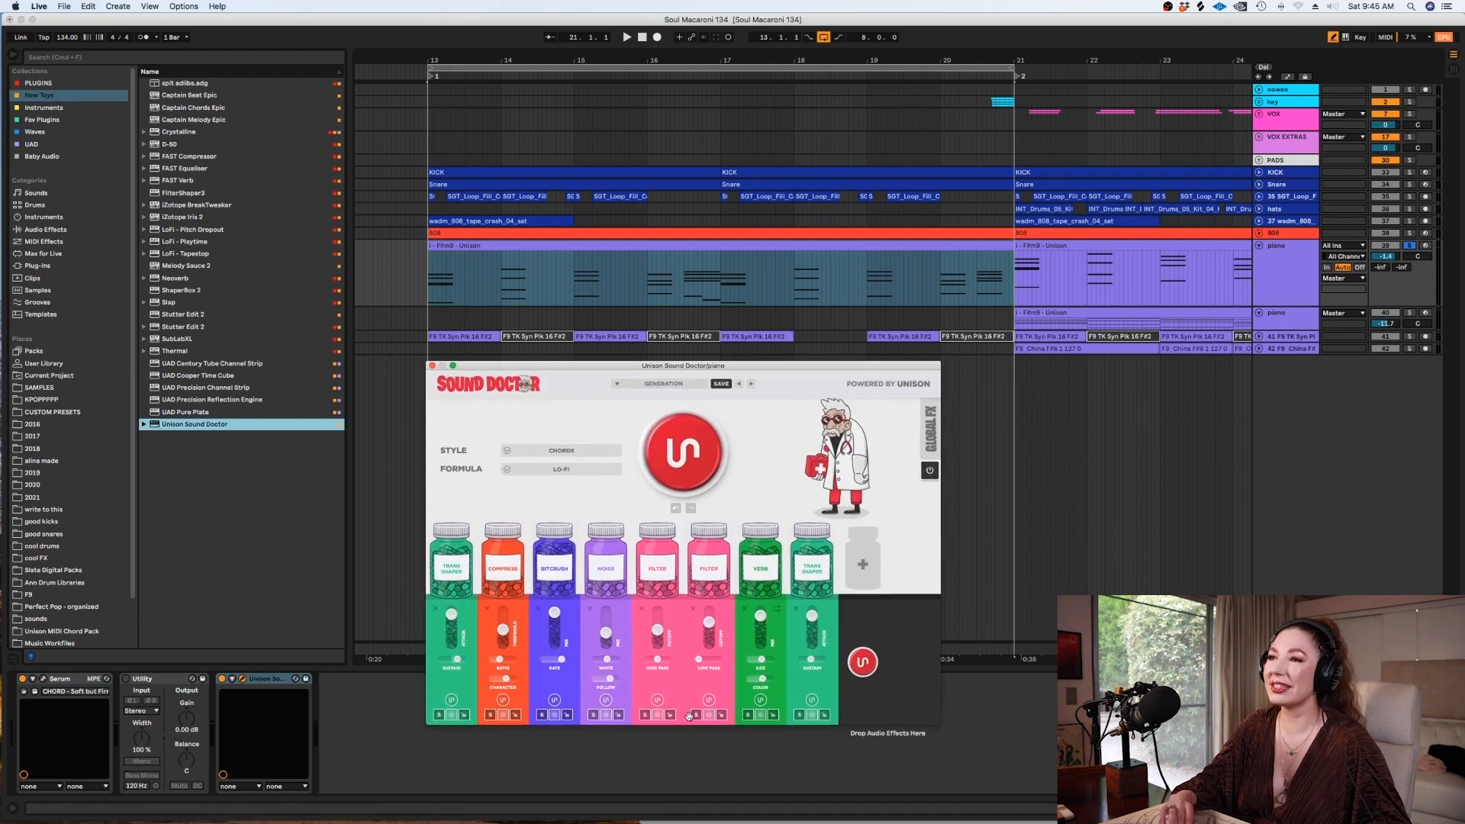
Generate two new Sound Doctor effect chains with the Chords style and Lo-Fi formula, and view the effects available in The Pharmacy.
left_click(688, 462)
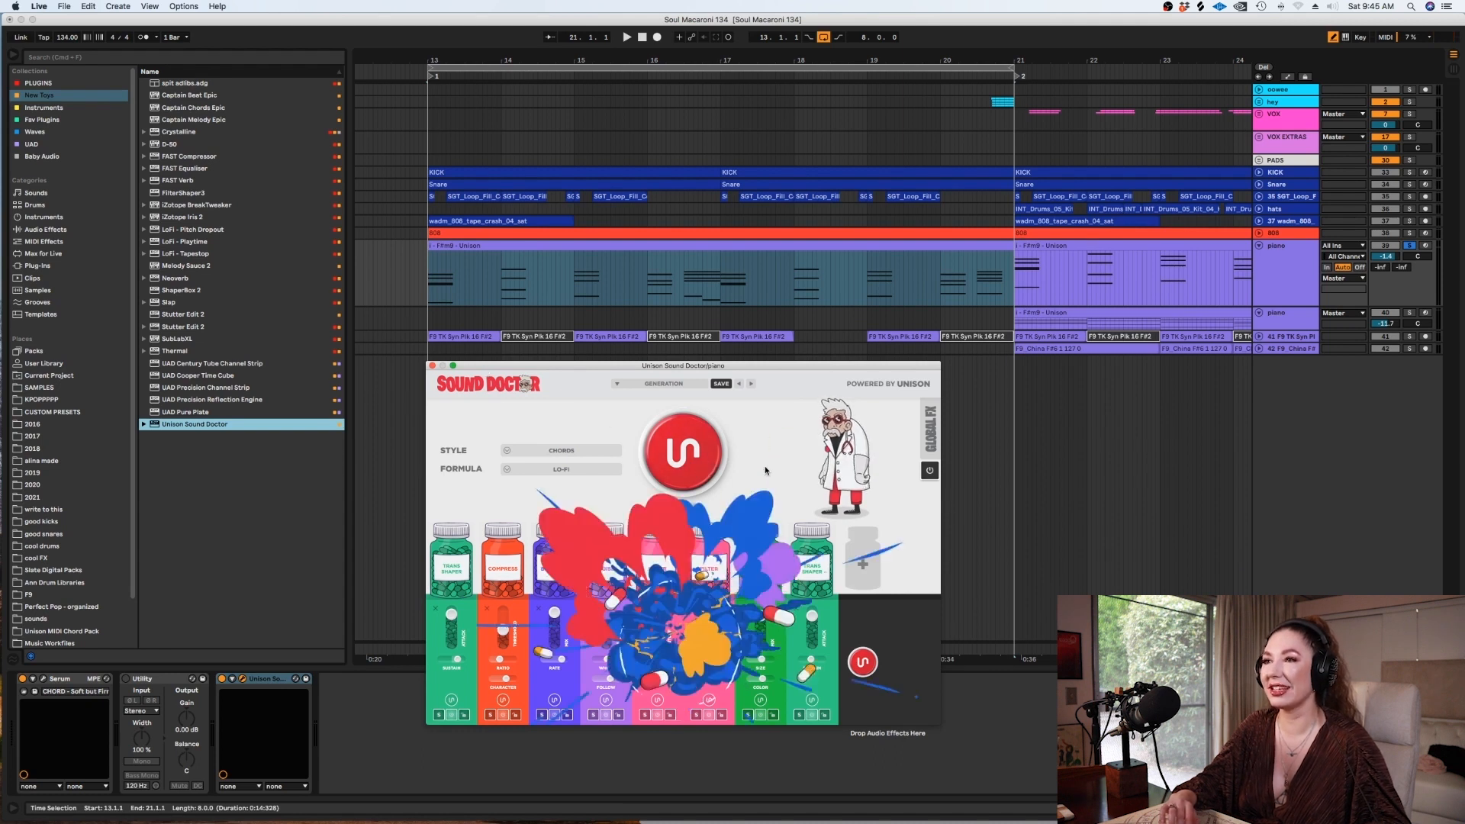
left_click(694, 460)
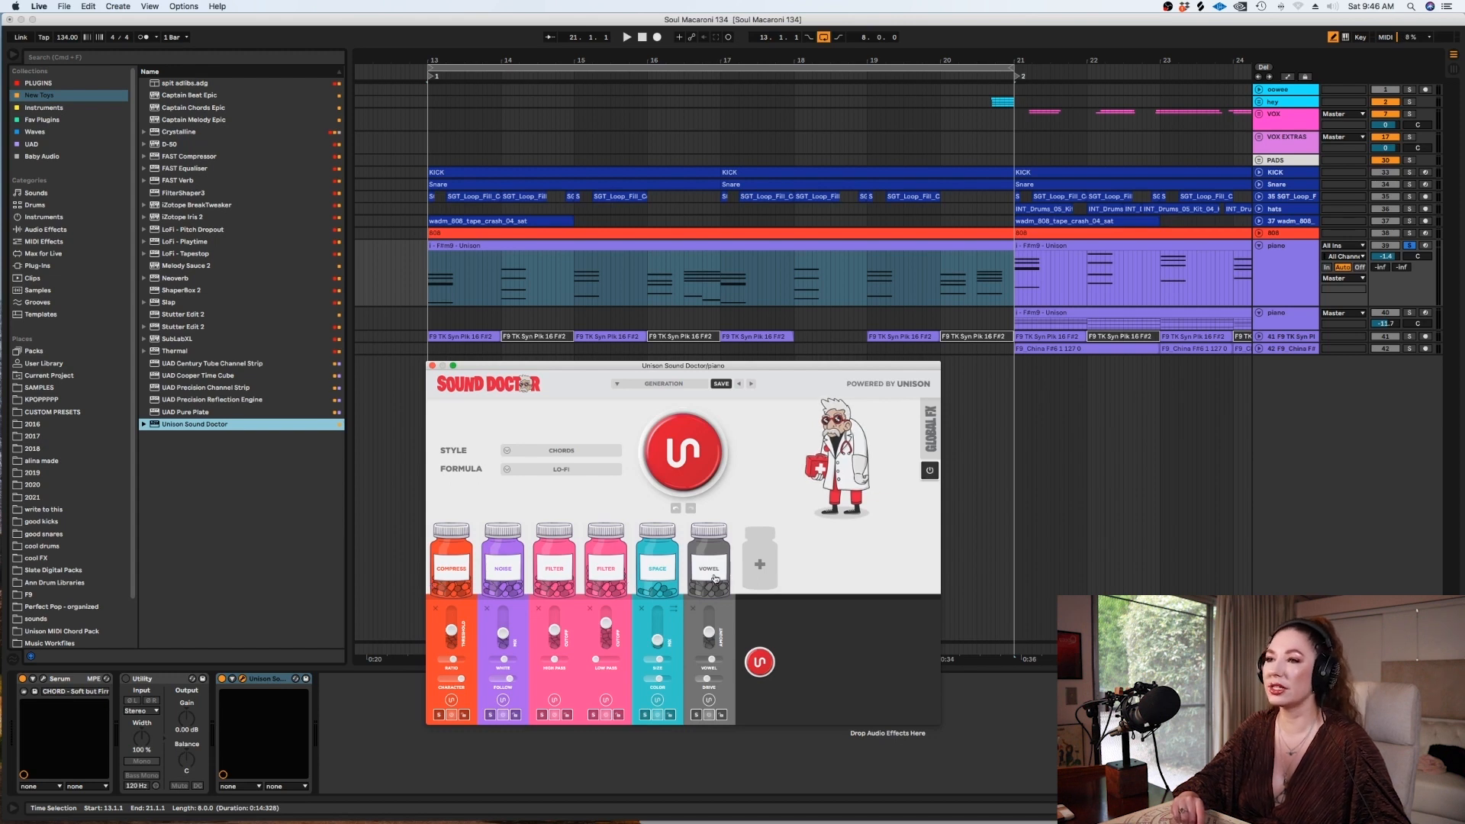
left_click(758, 565)
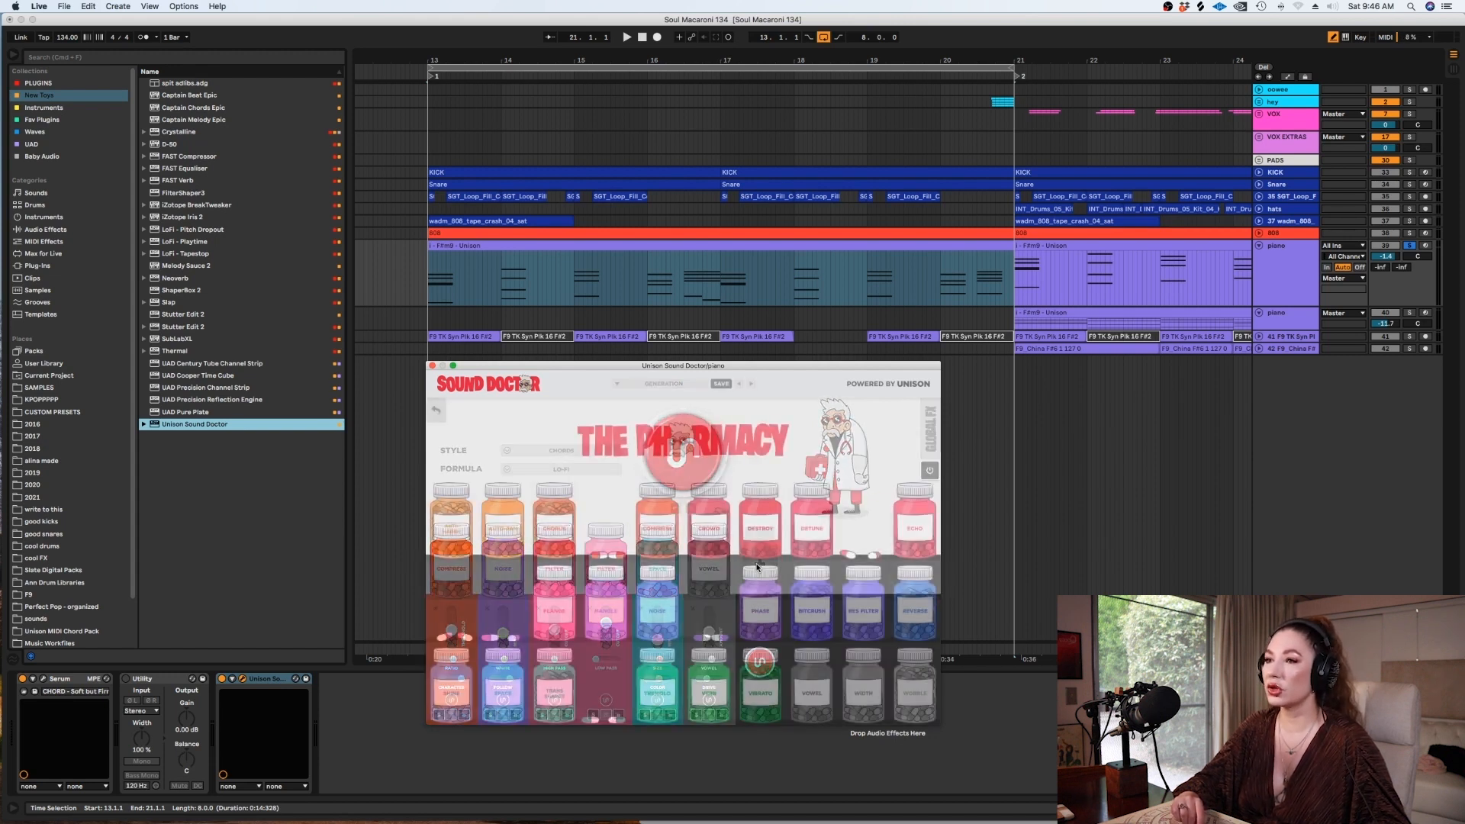
left_click(437, 414)
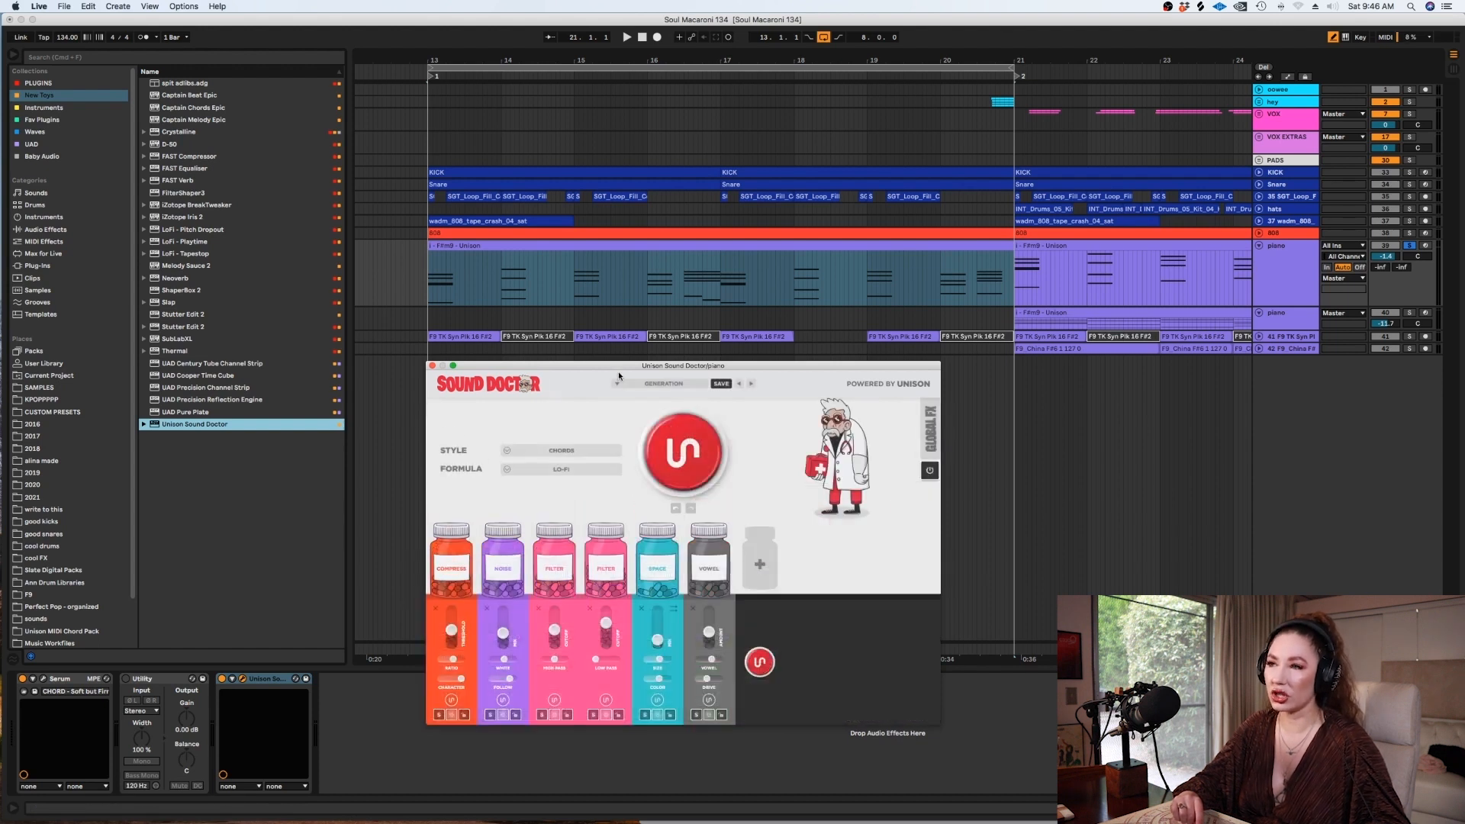
Browse the Chords categories in Sound Doctor's preset list, including Psychedelic, and close the list without loading a preset.
left_click(652, 385)
mouse_move(644, 413)
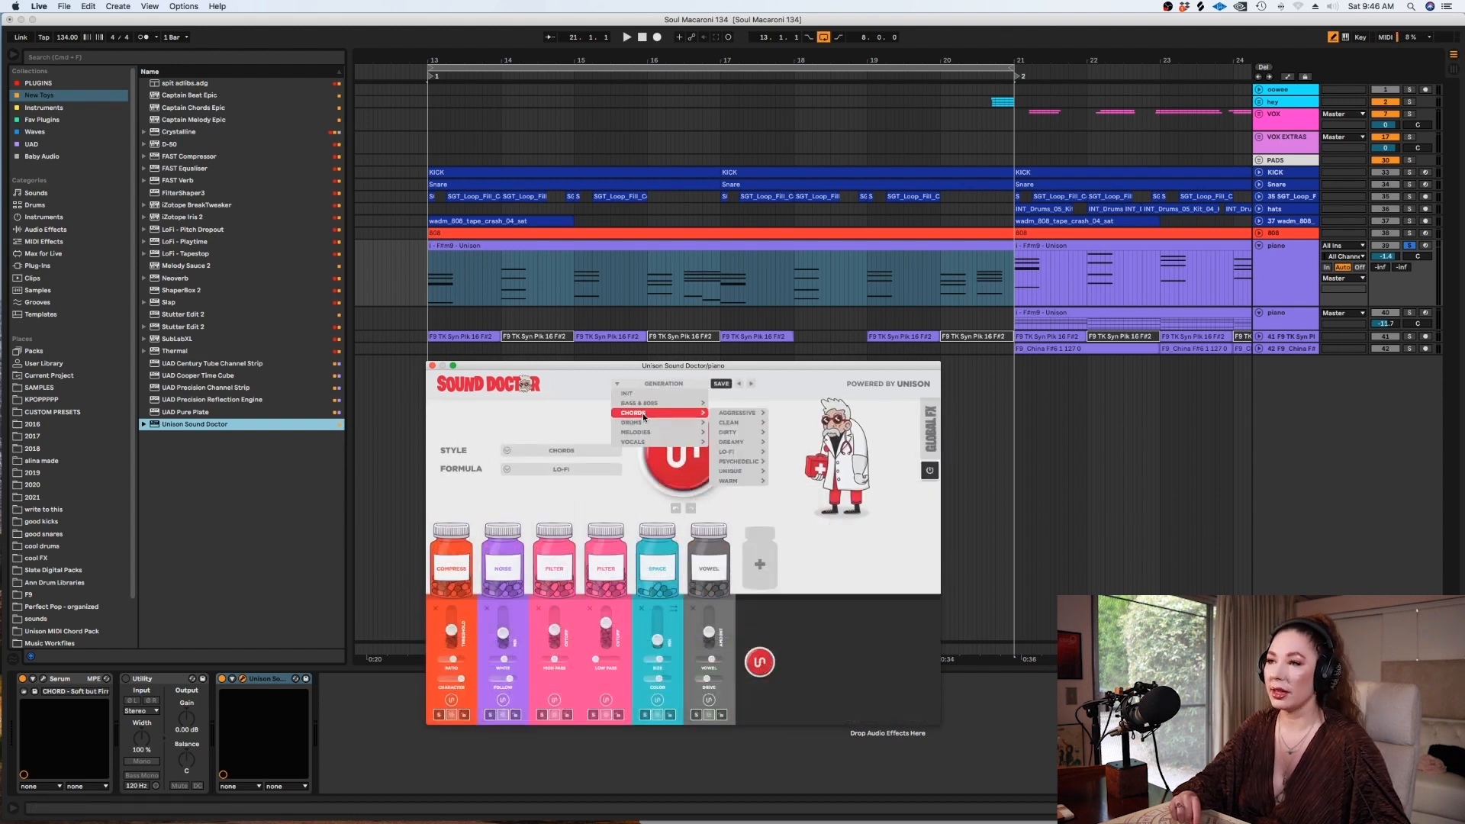
mouse_move(717, 465)
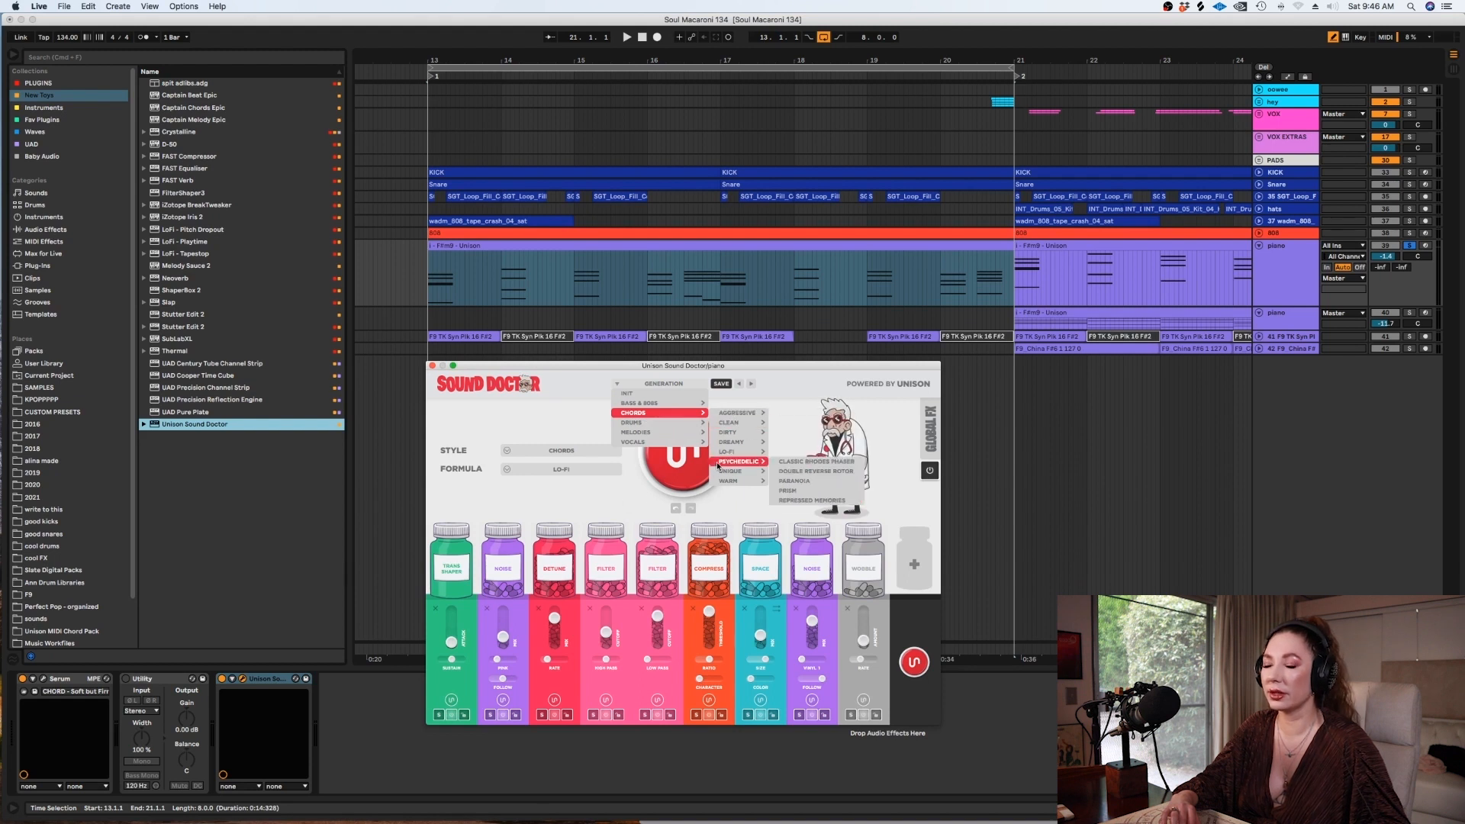
left_click(636, 500)
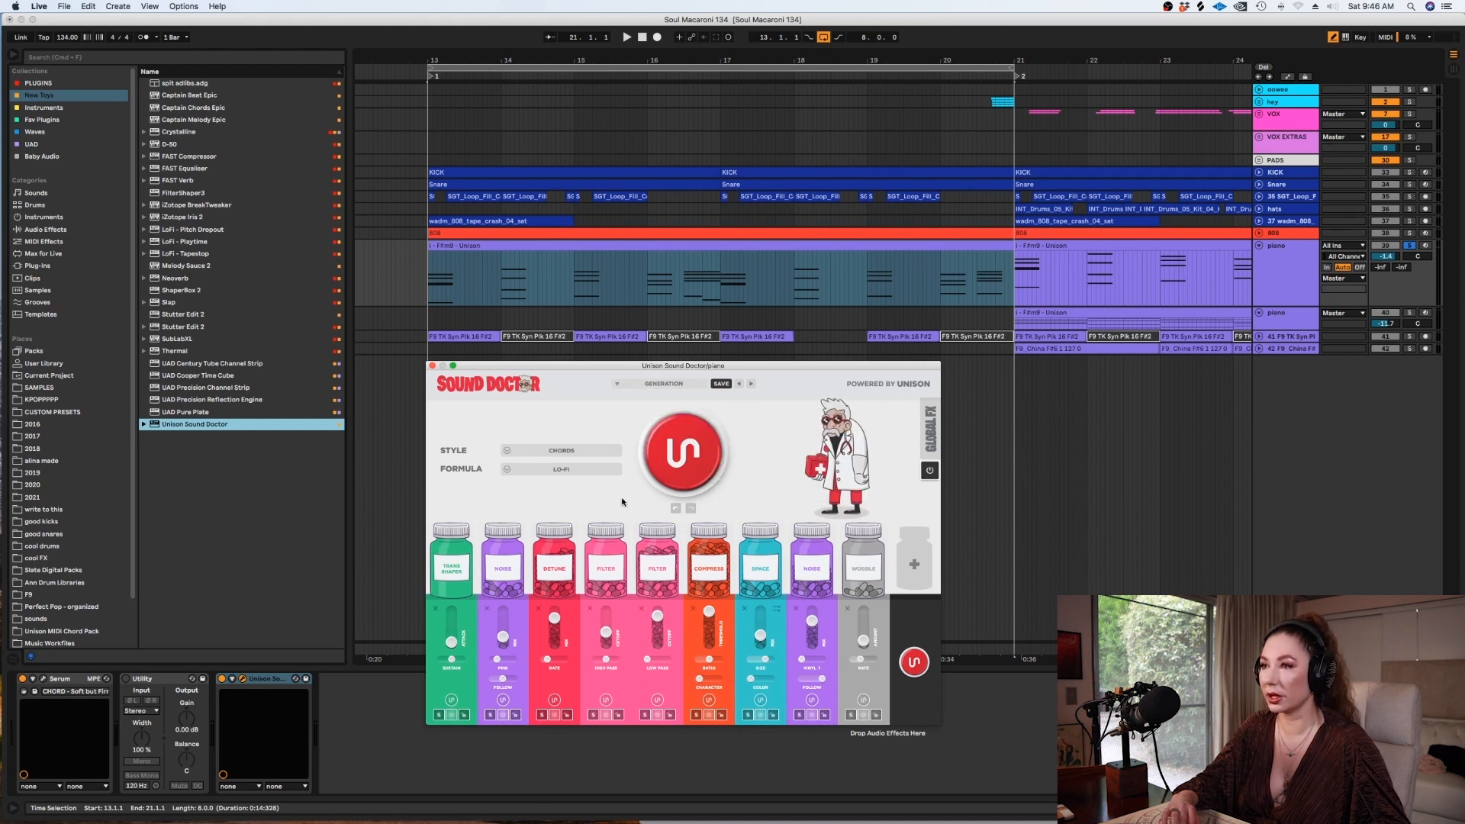
Generate further Sound Doctor effect chains with the Chords style and Lo-Fi formula.
left_click(695, 452)
left_click(546, 468)
left_click(547, 465)
left_click(548, 461)
left_click(549, 467)
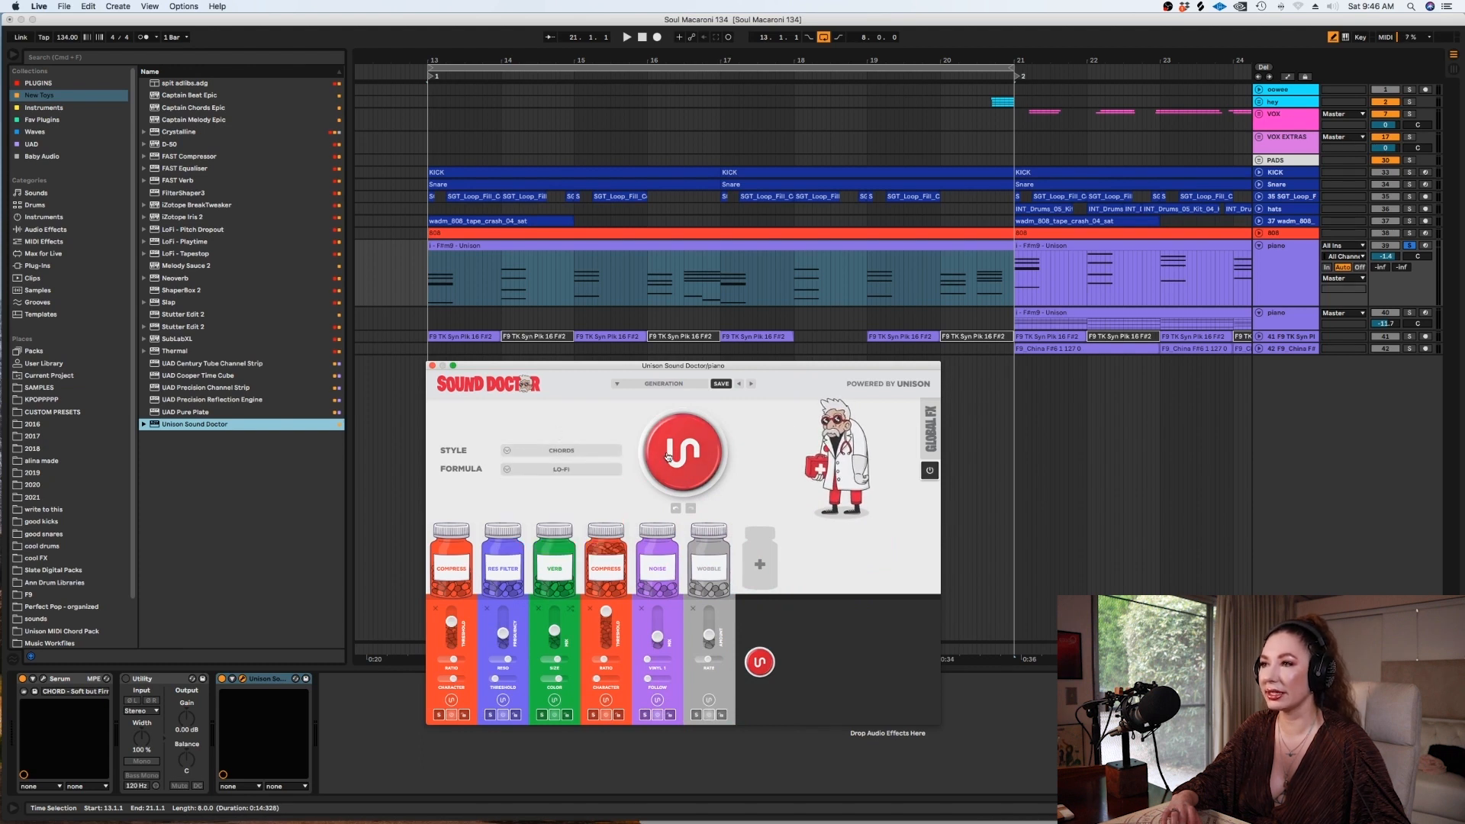
left_click(696, 460)
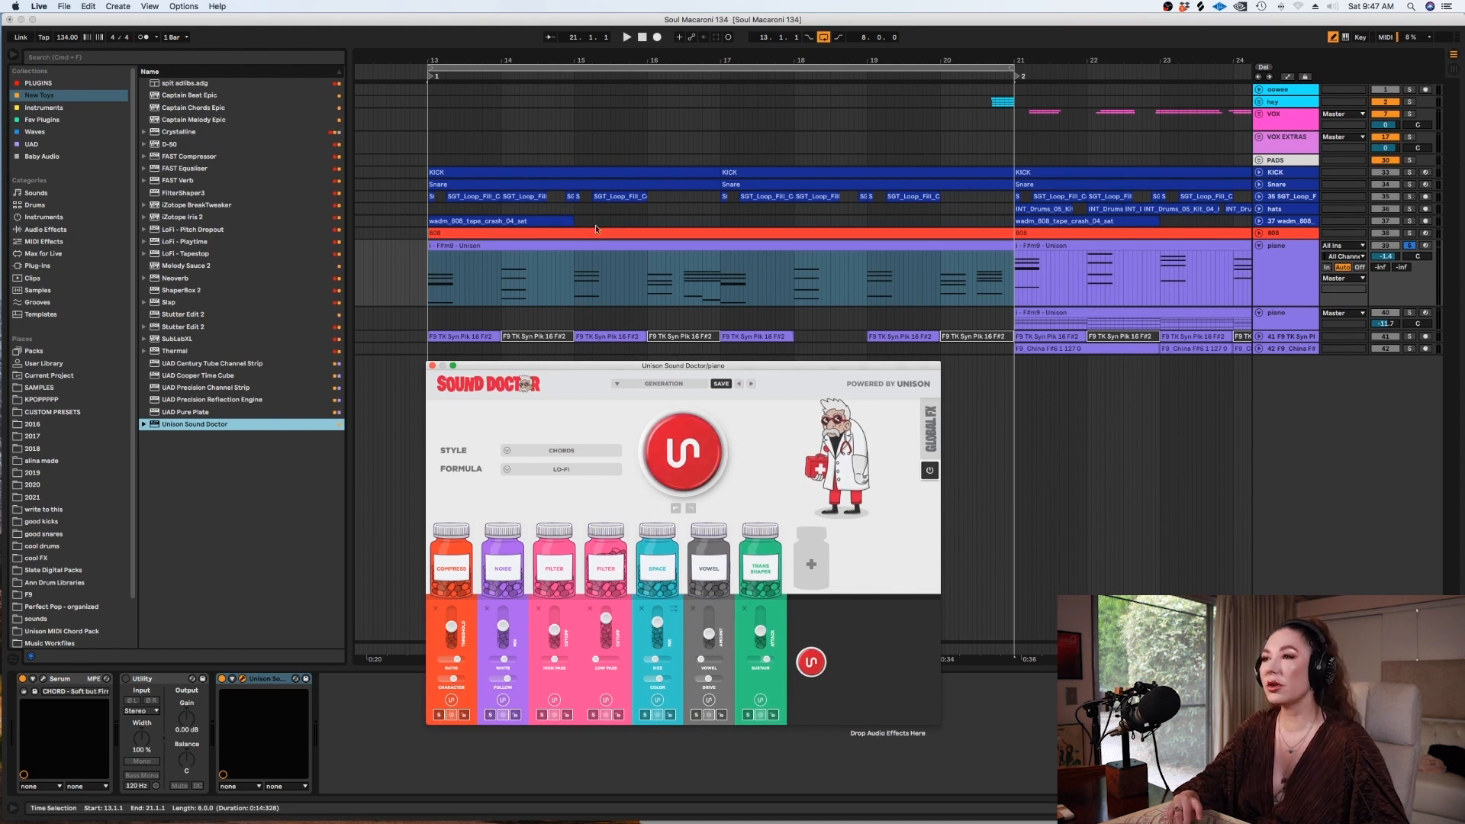
Play back the soloed piano and compare it with Sound Doctor active and bypassed.
key("space")
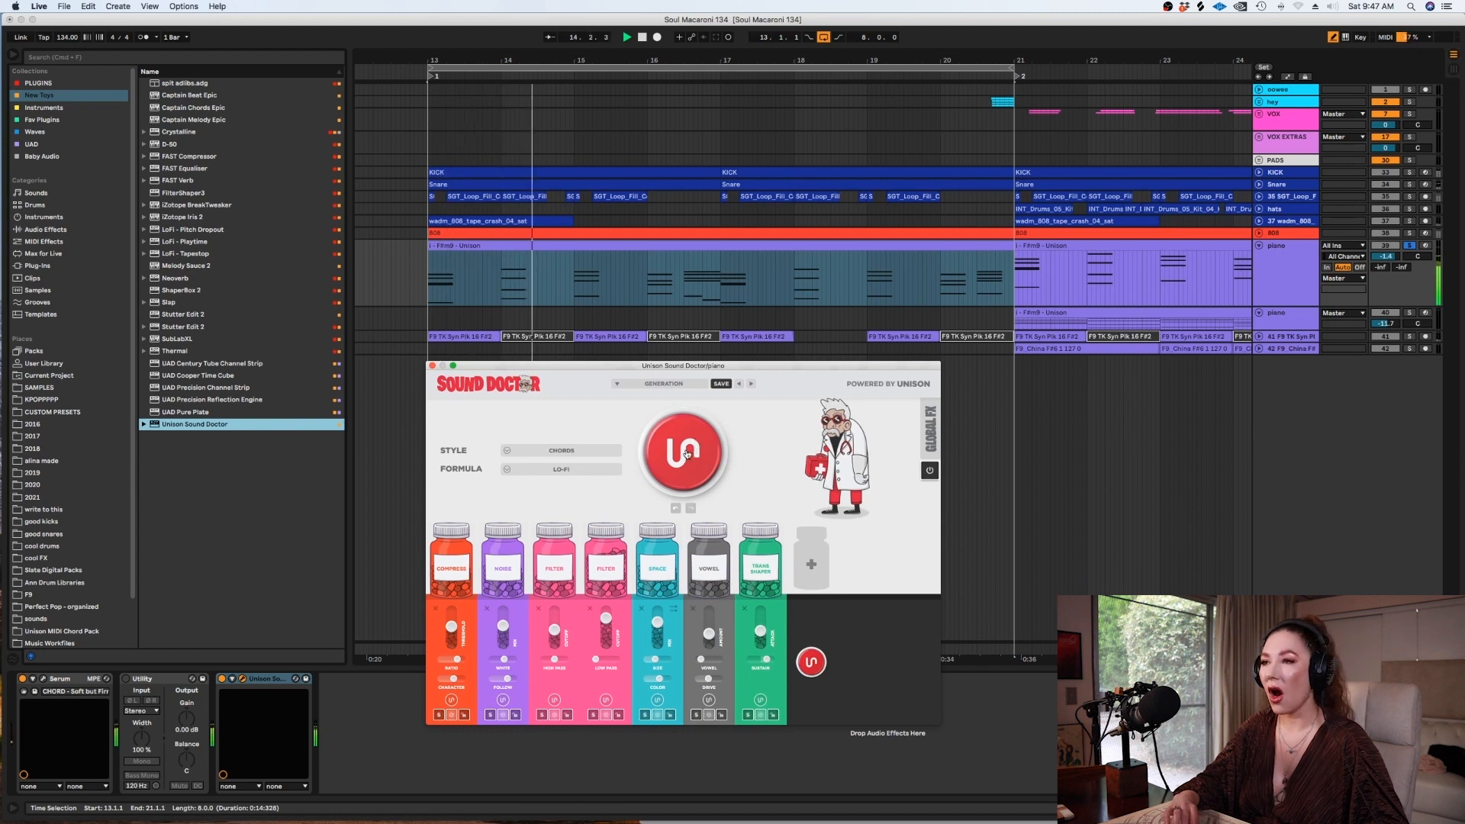
left_click(223, 681)
key("space")
key("space")
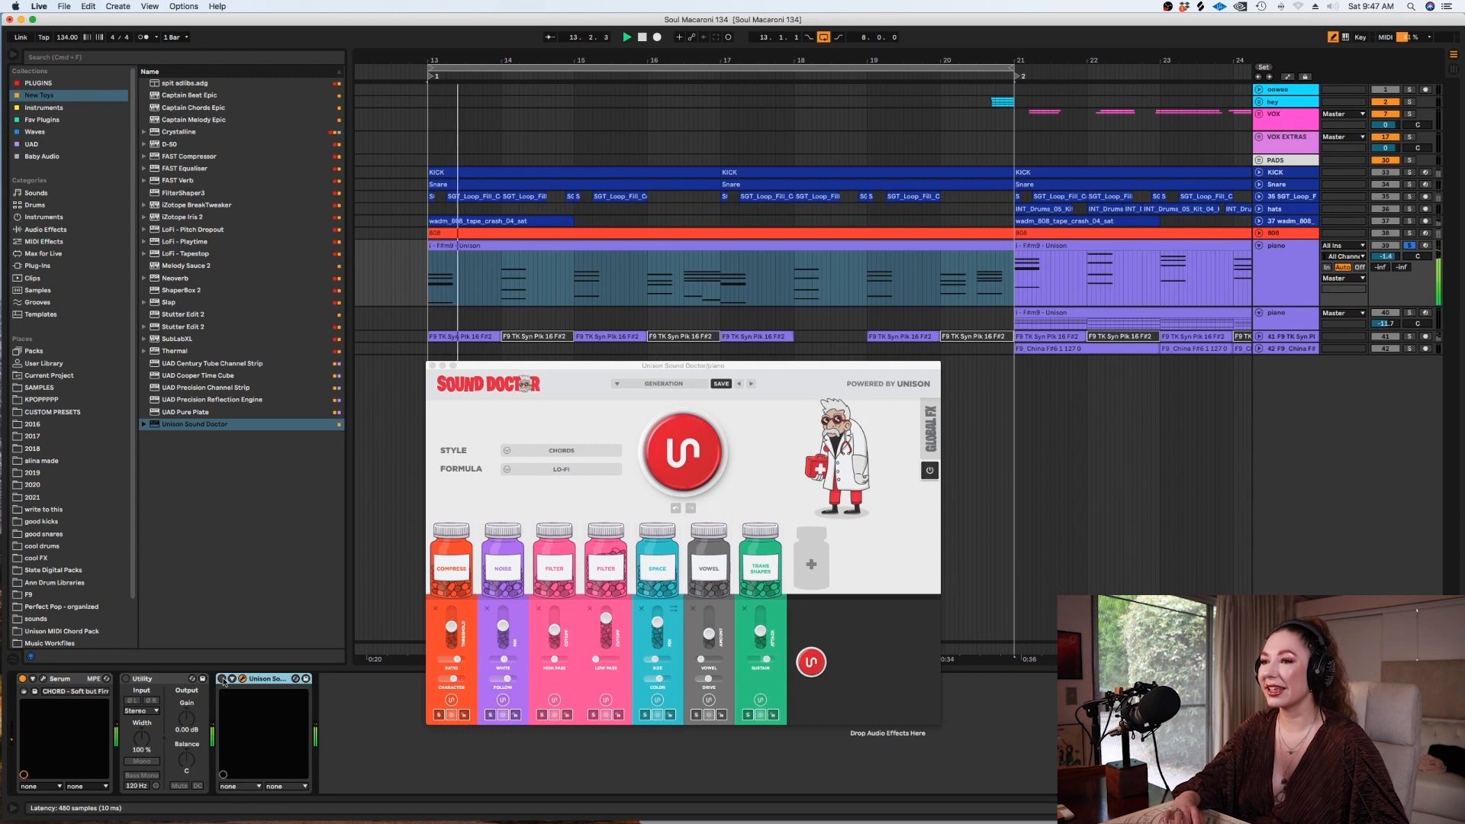
key("space")
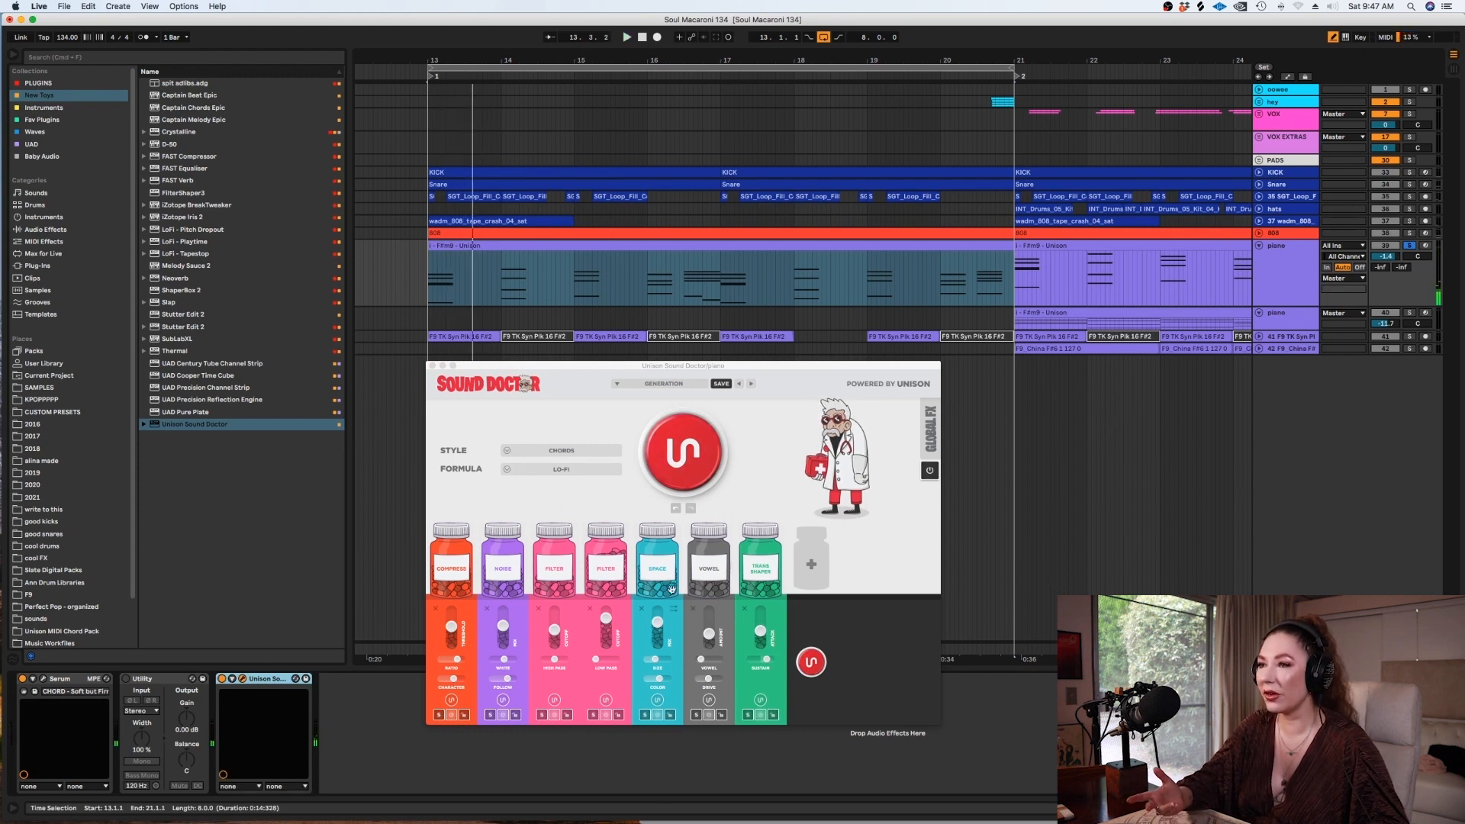
Lower the Noise effect's amount and remove the first of the two filters after auditioning its cutoff.
left_click(502, 633)
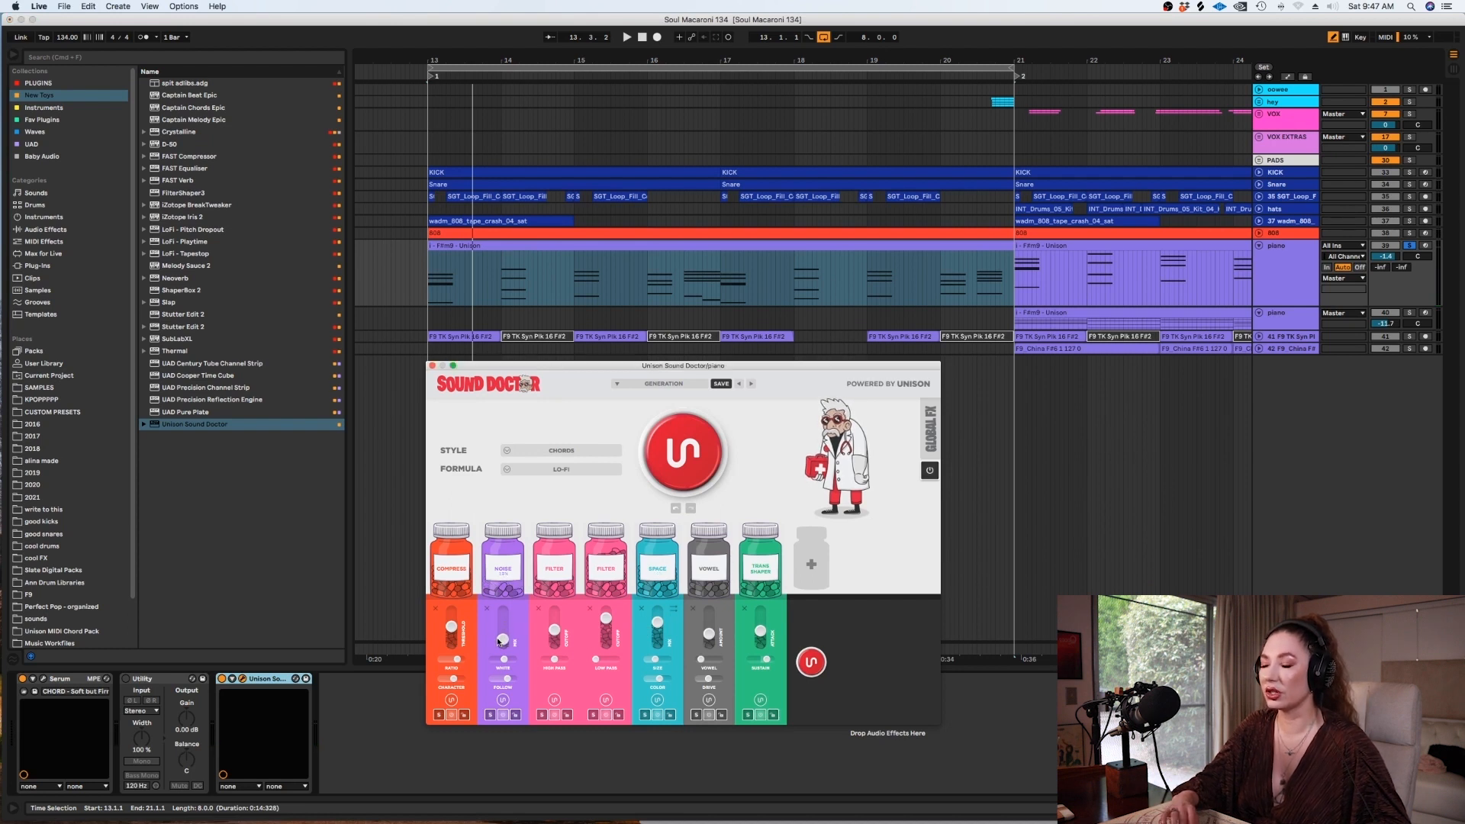
left_click_drag(554, 632, 553, 615)
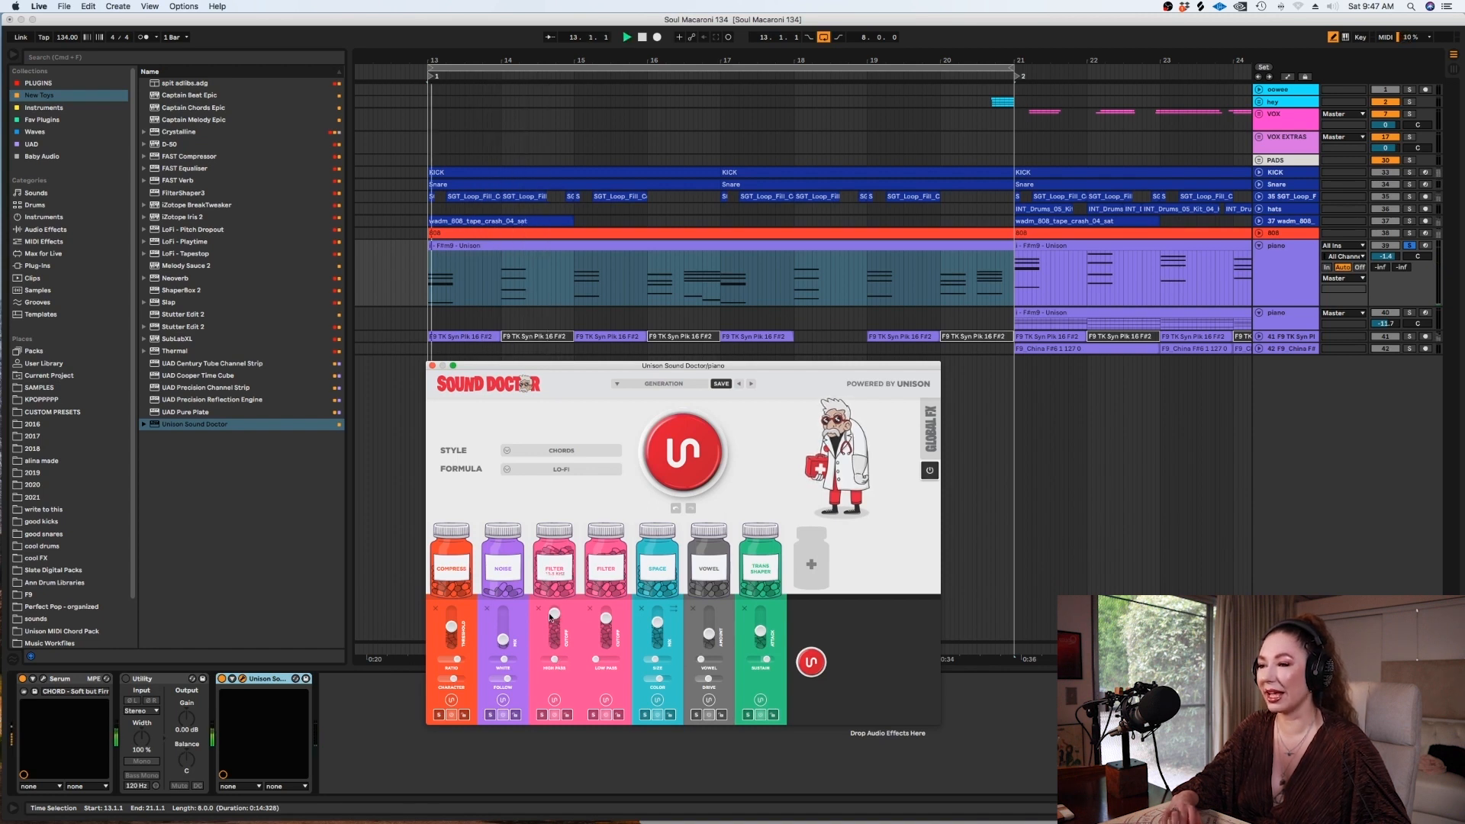
mouse_move(553, 615)
left_mouse_down()
mouse_move(552, 657)
mouse_move(556, 630)
left_mouse_up()
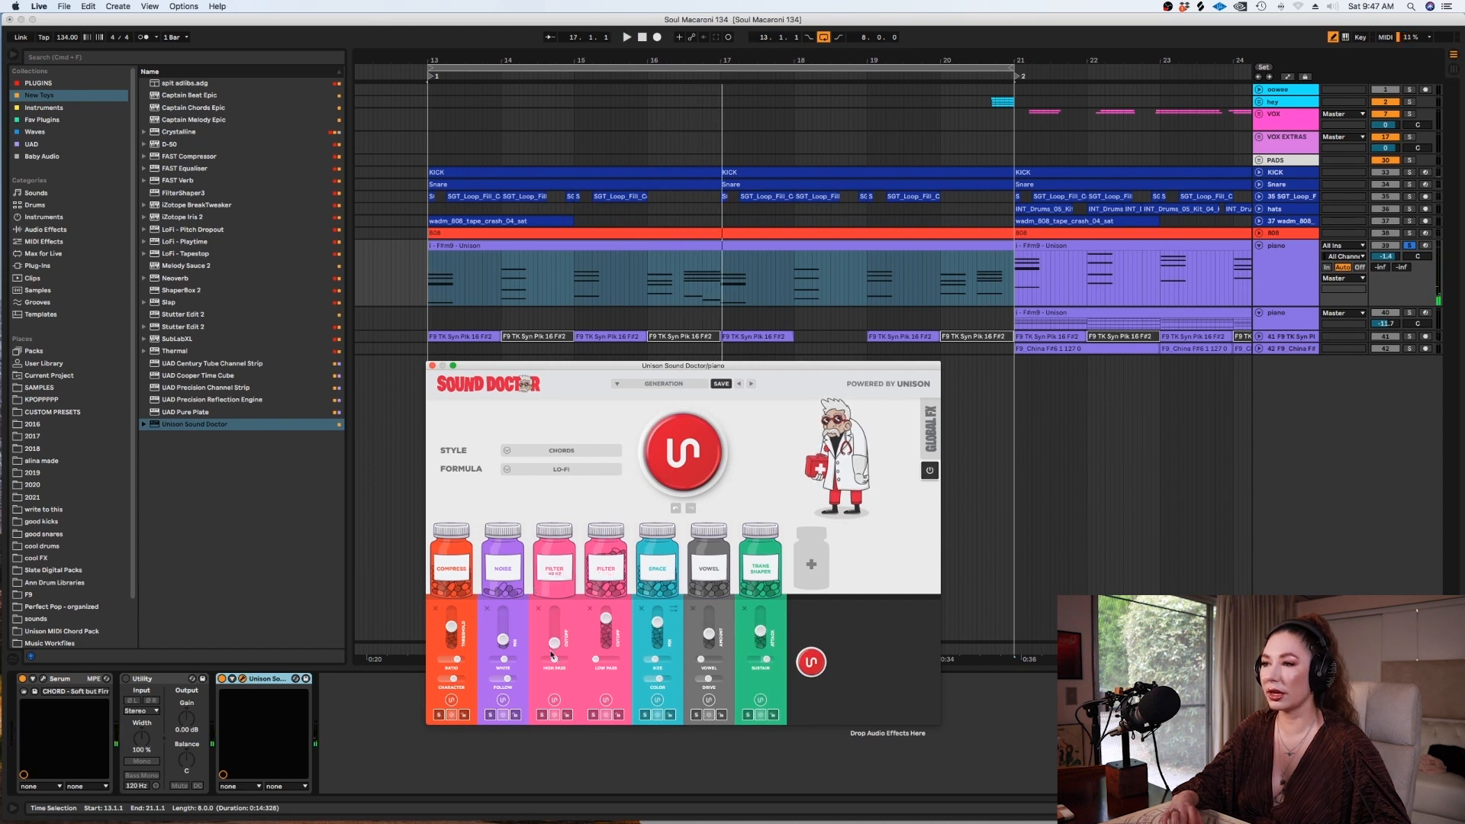
left_click(537, 608)
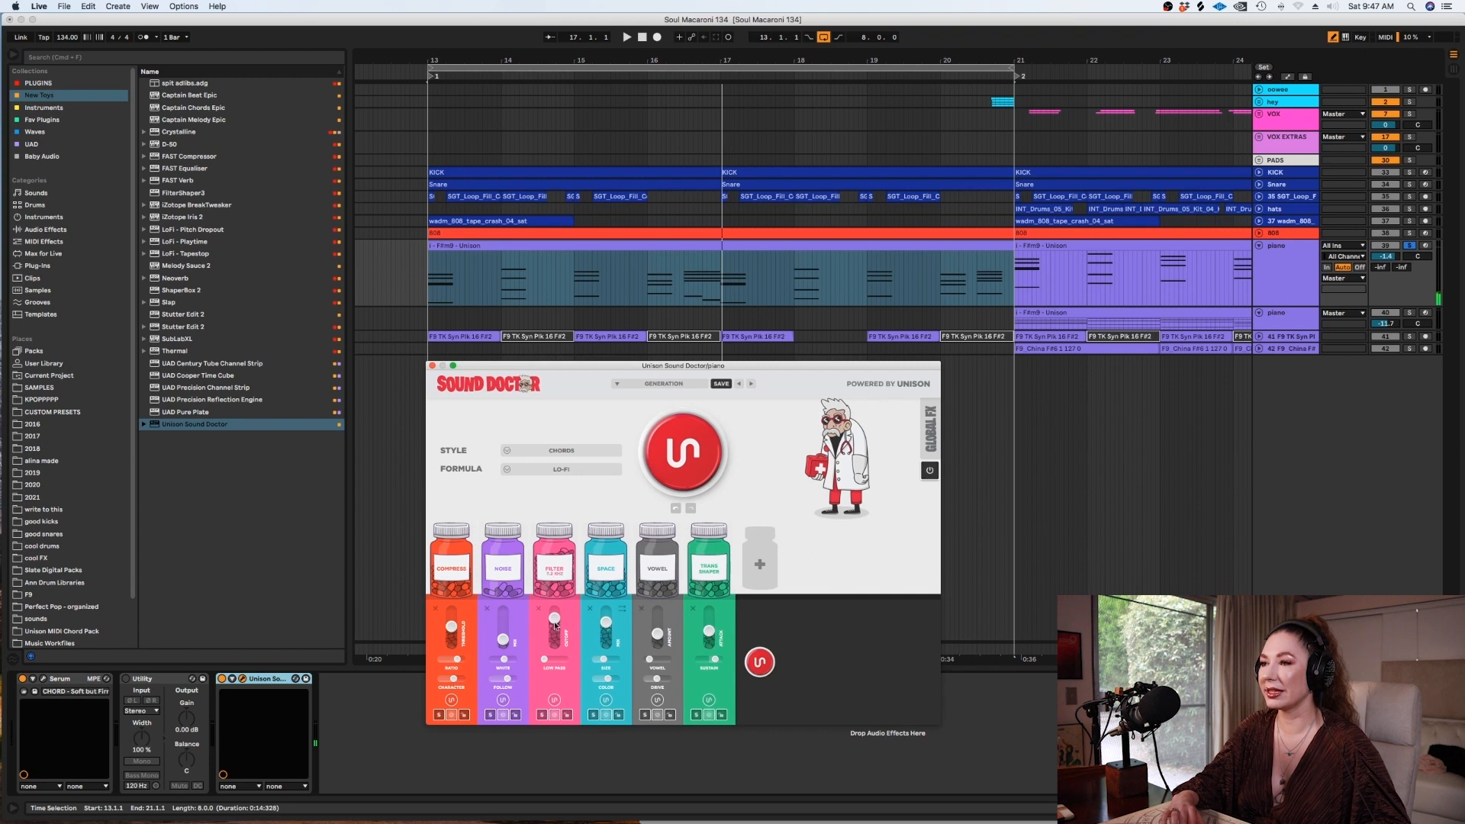
Sweep the remaining low-pass filter's cutoff during playback and leave it near the top of its range.
key("space")
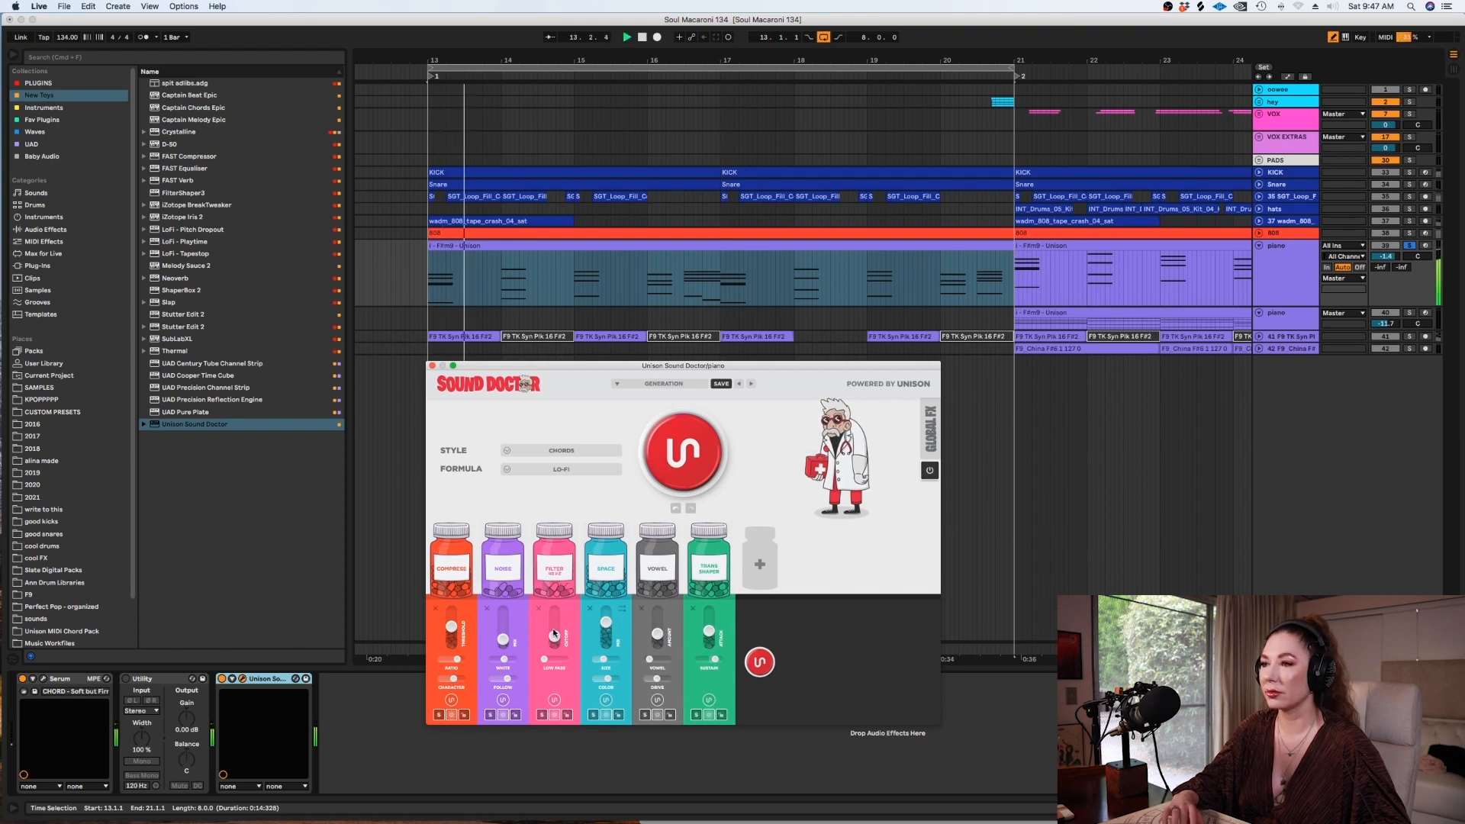
mouse_move(556, 621)
left_mouse_down()
mouse_move(553, 632)
mouse_move(555, 614)
left_mouse_up()
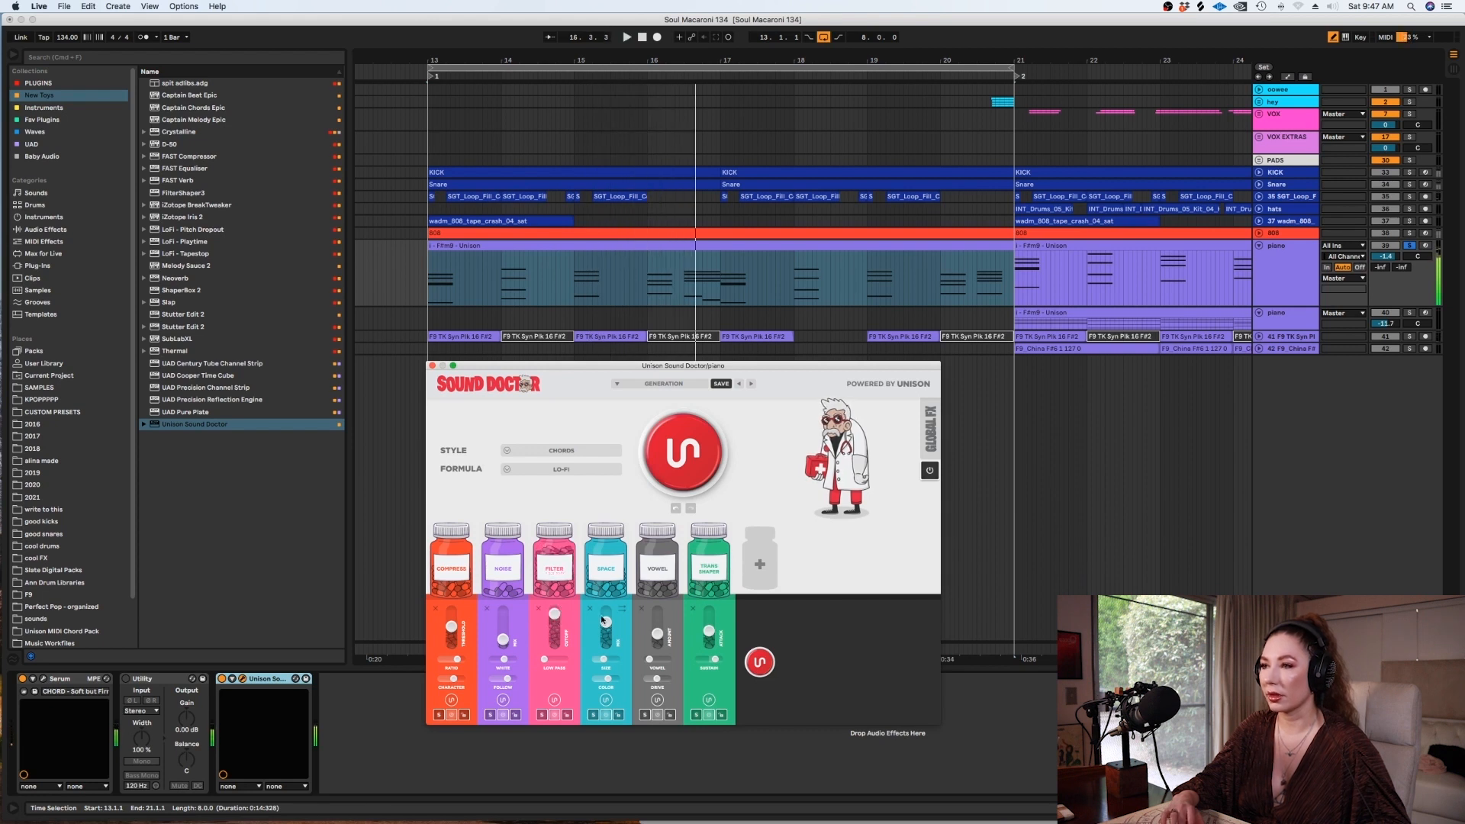
key("space")
Draw Filter 2 Cutoff automation on the piano track in bar 13, rising to 15.1 kHz and falling to about 2.3 kHz by bar 14.
key("a")
left_click(425, 283)
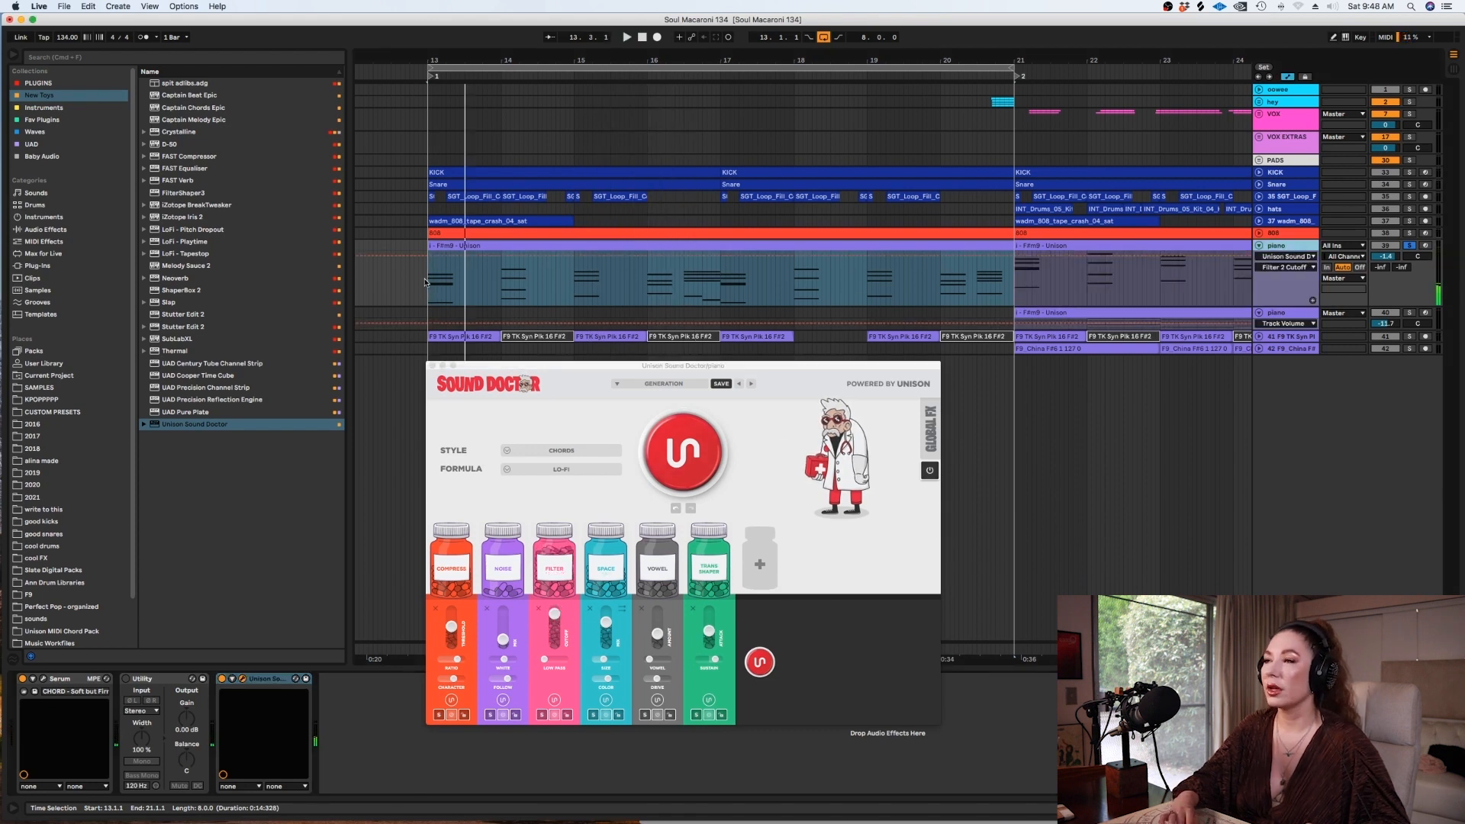
key("plus")
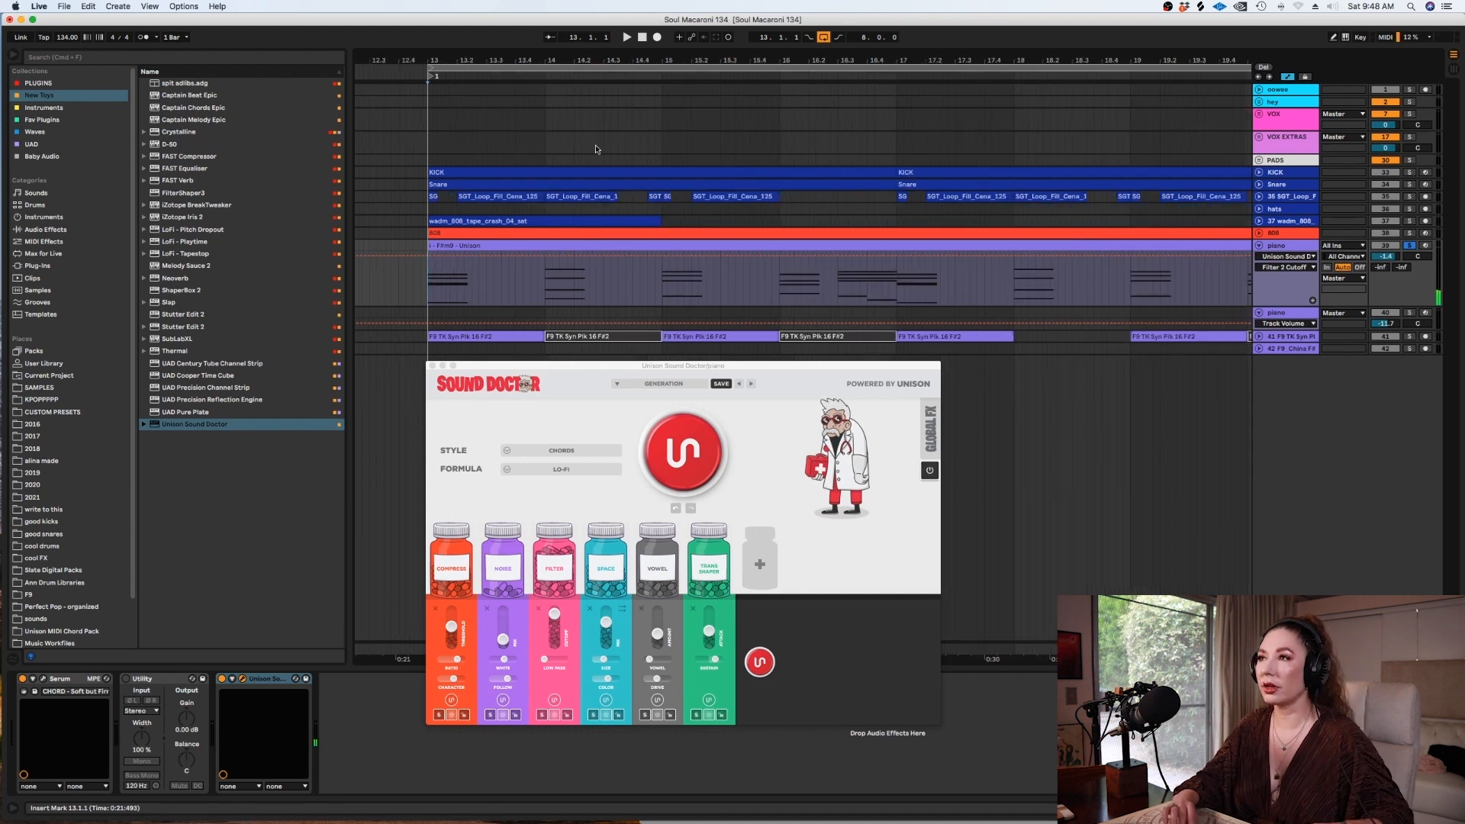
left_click(455, 256)
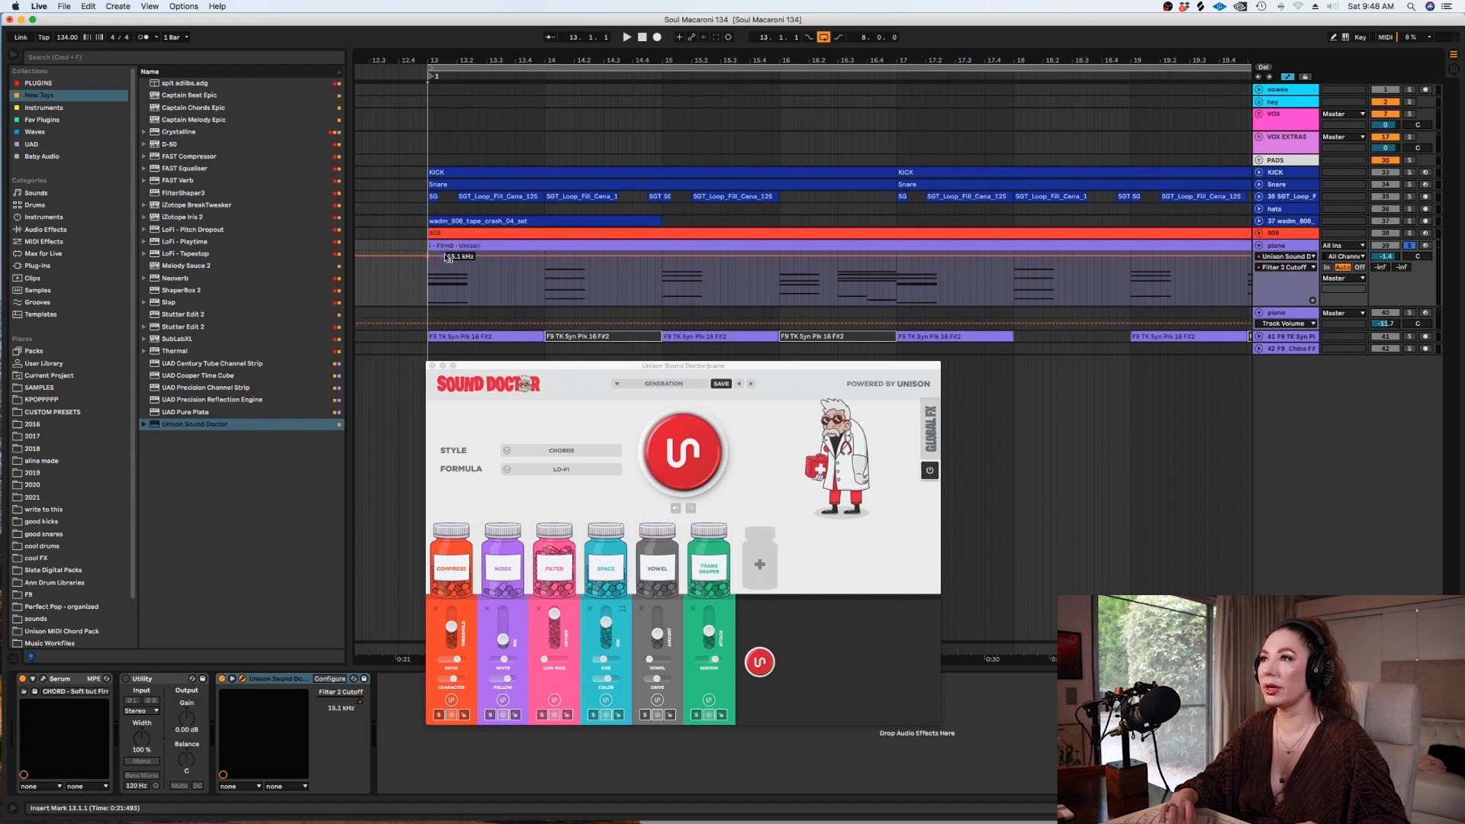
left_click_drag(430, 279, 429, 284)
key("space")
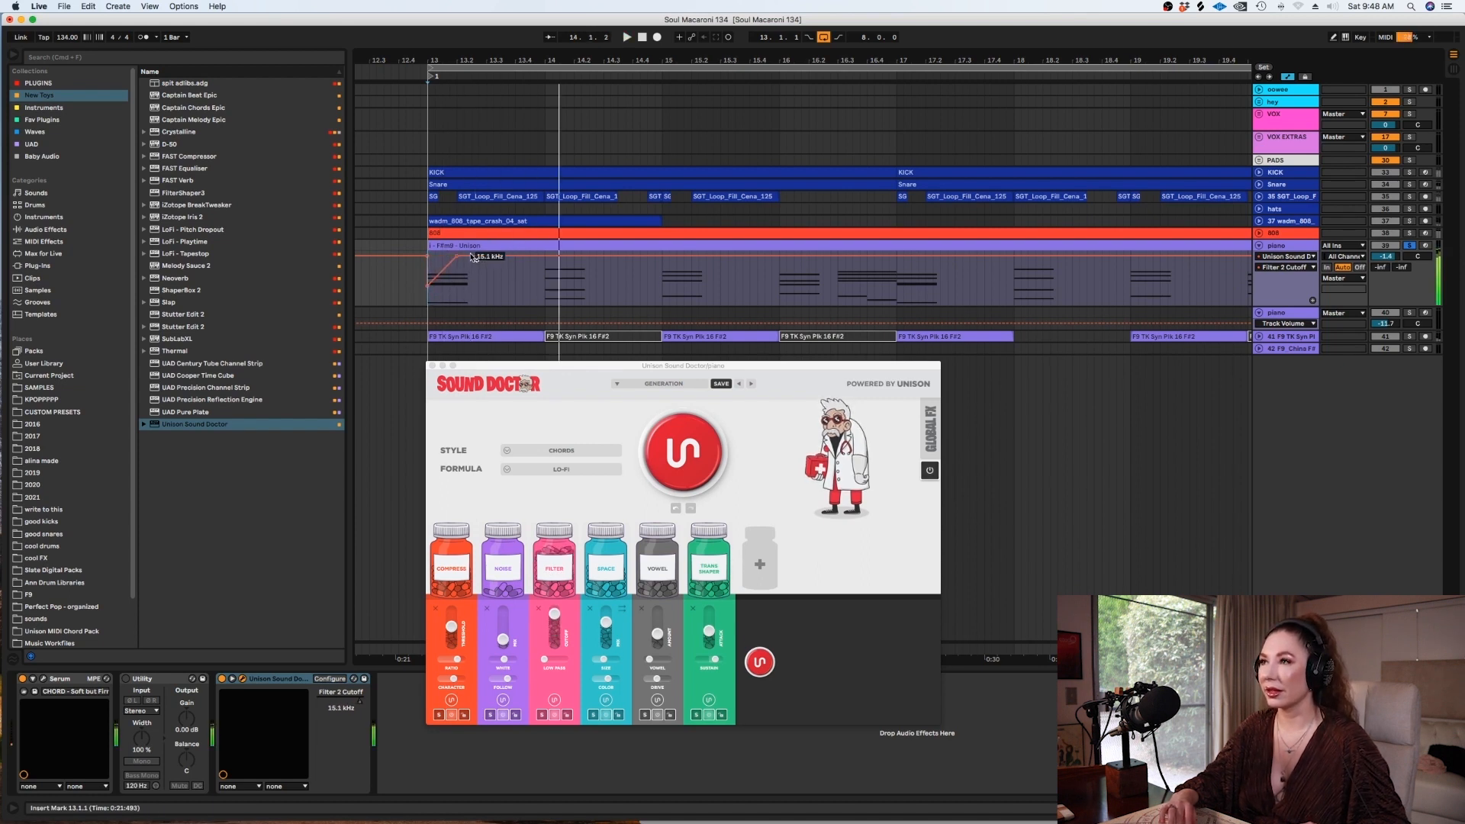
left_click_drag(539, 256, 545, 287)
key("space")
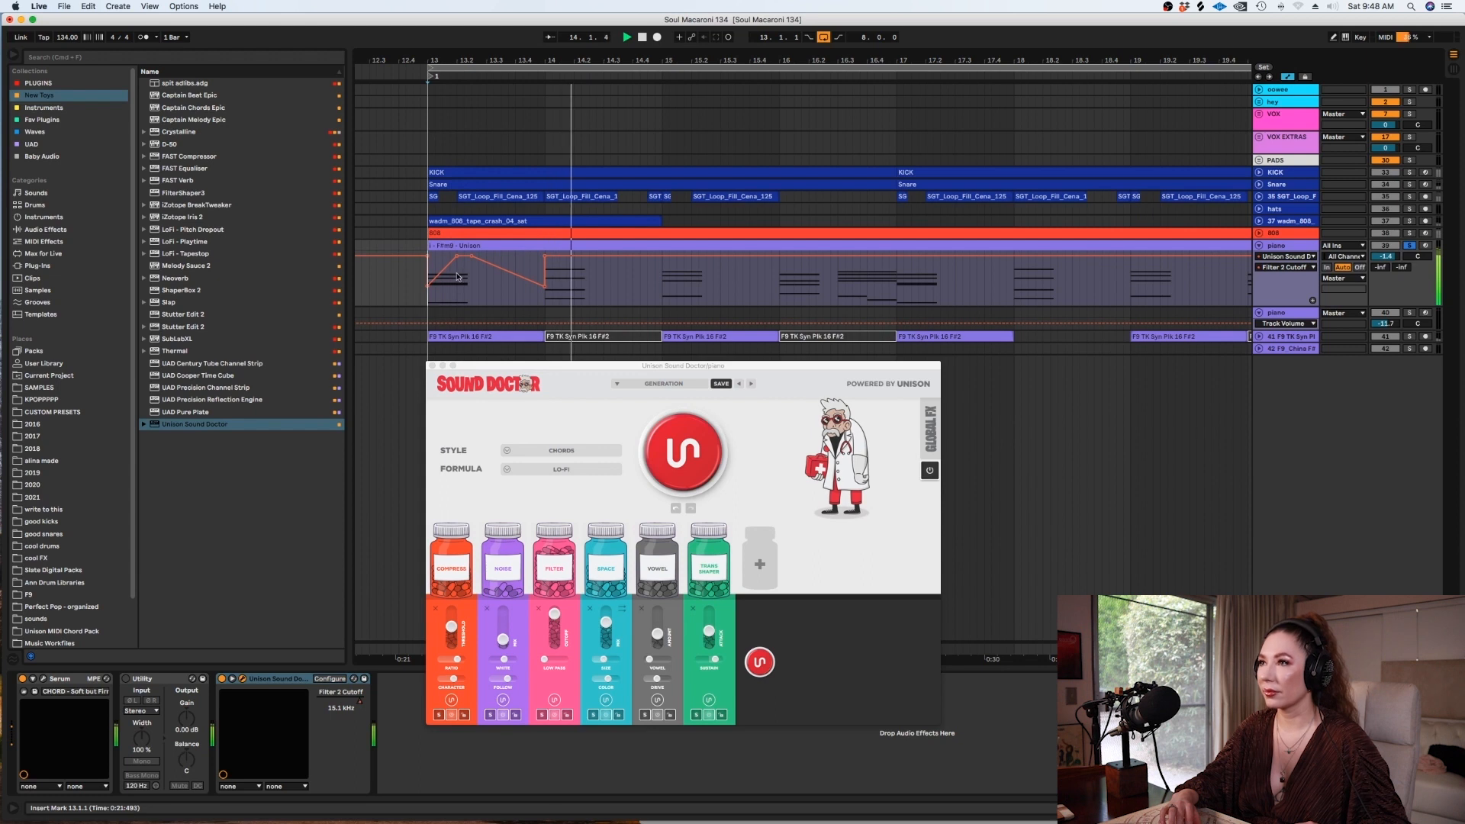
left_click(546, 288)
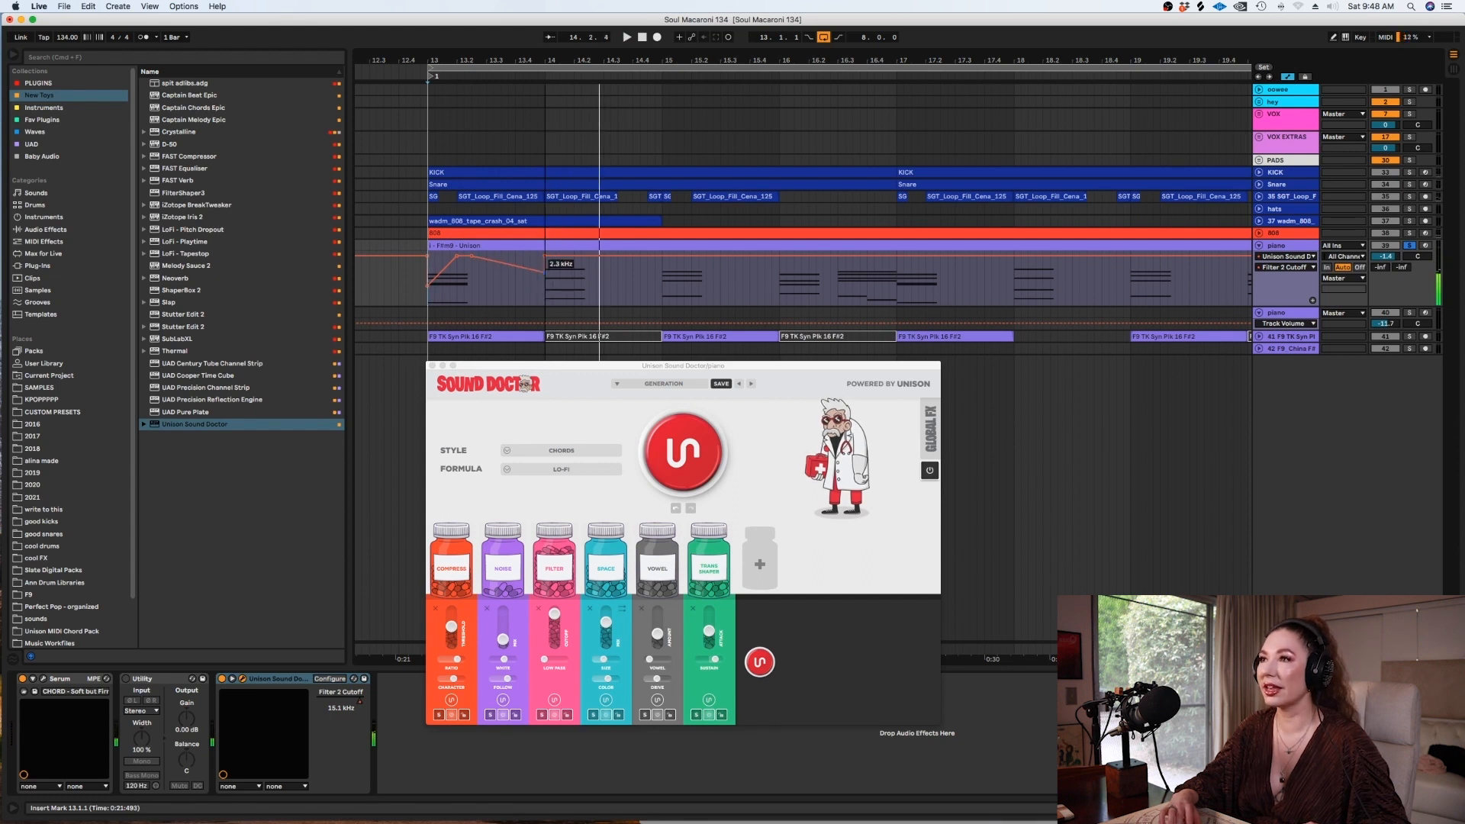
Give the cutoff automation its own lane, duplicate the bar 13 curve through bar 20, and play the result.
left_click(1313, 301)
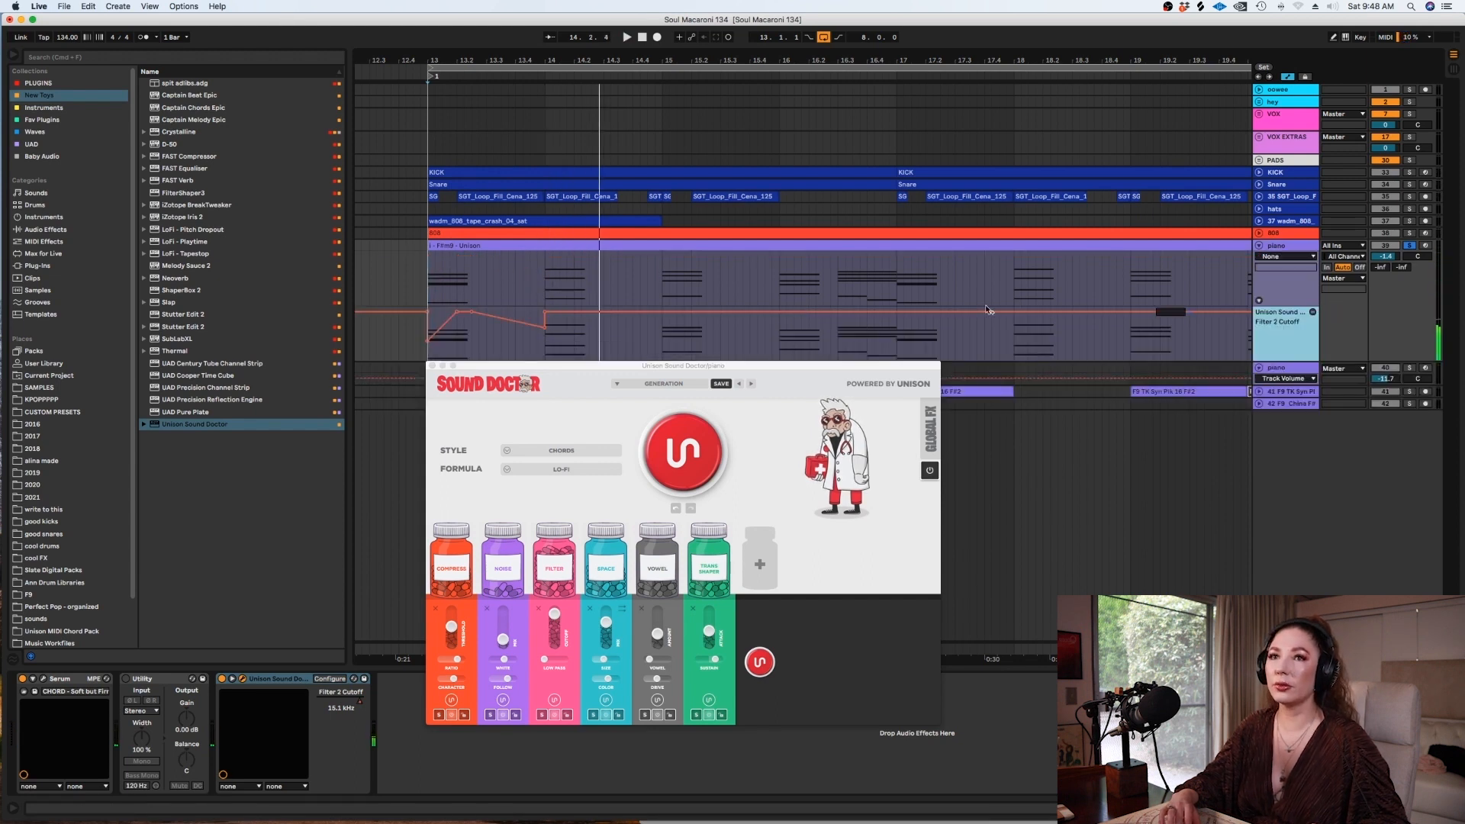
left_click(432, 365)
left_click_drag(544, 342, 427, 348)
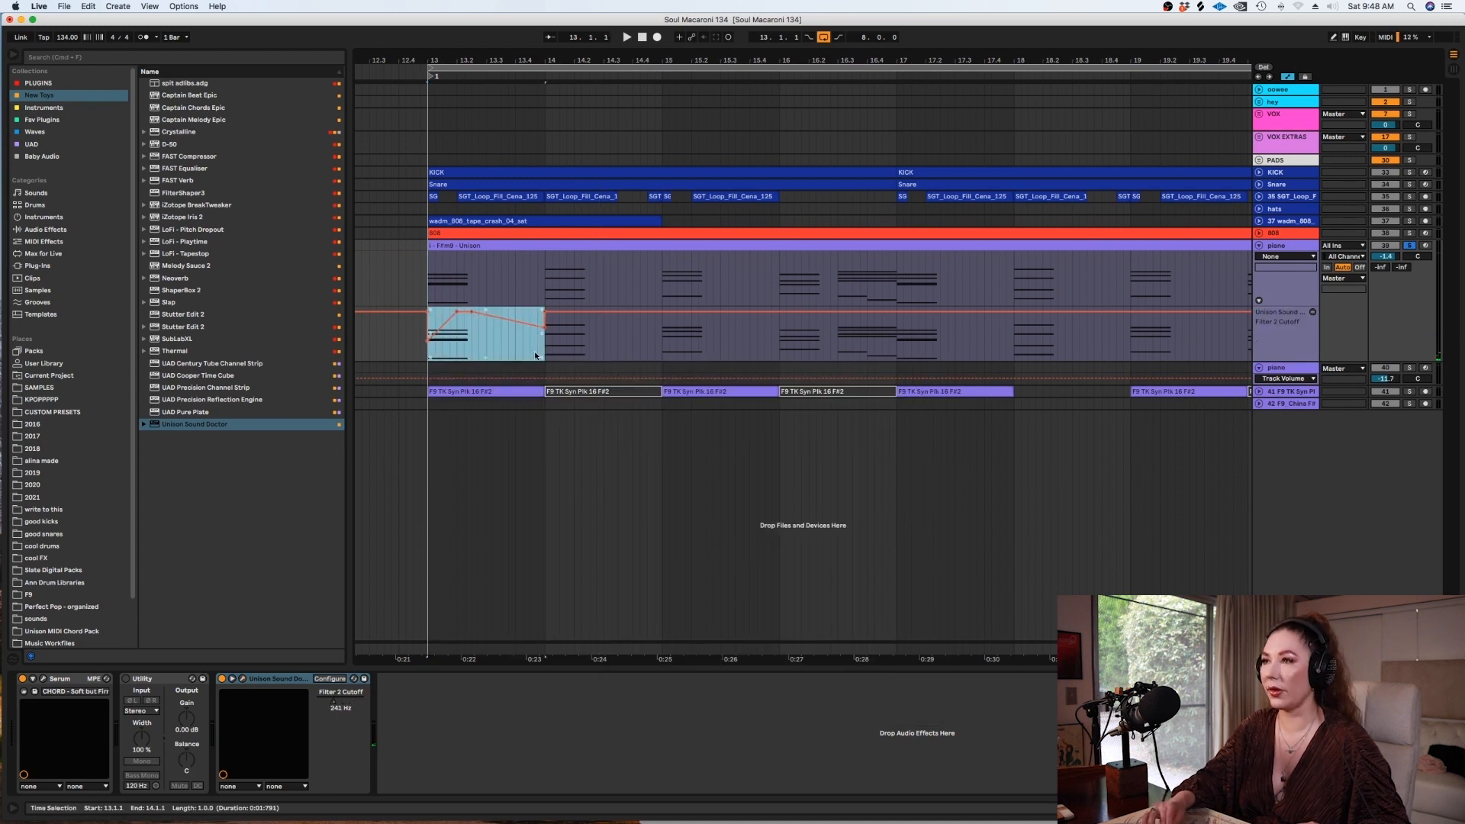
key("super+d")
left_click(421, 352)
key("space")
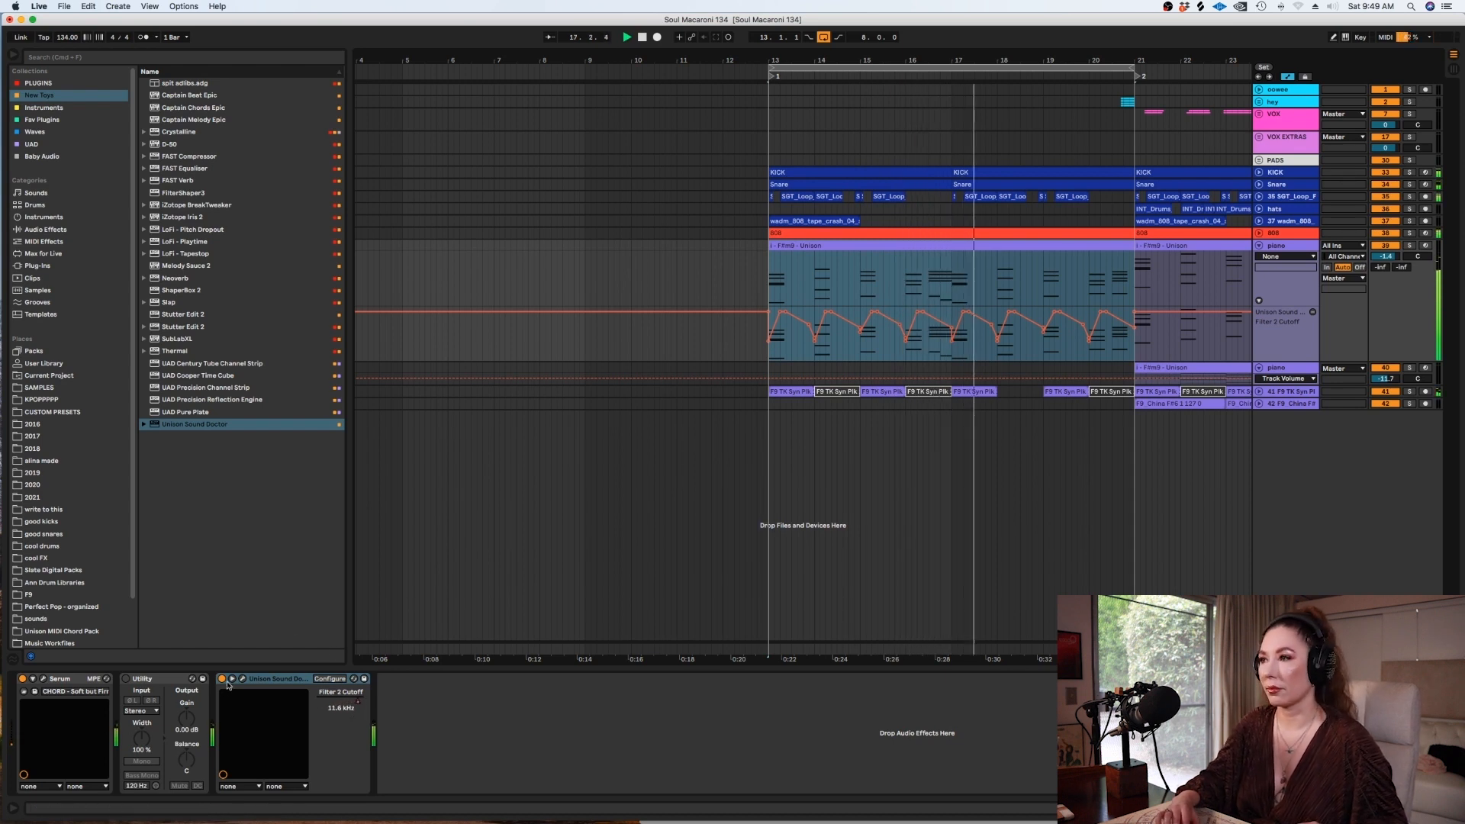
Reopen the Serum and Sound Doctor windows and add a Tremolo effect from The Pharmacy.
left_click(43, 678)
left_click(242, 678)
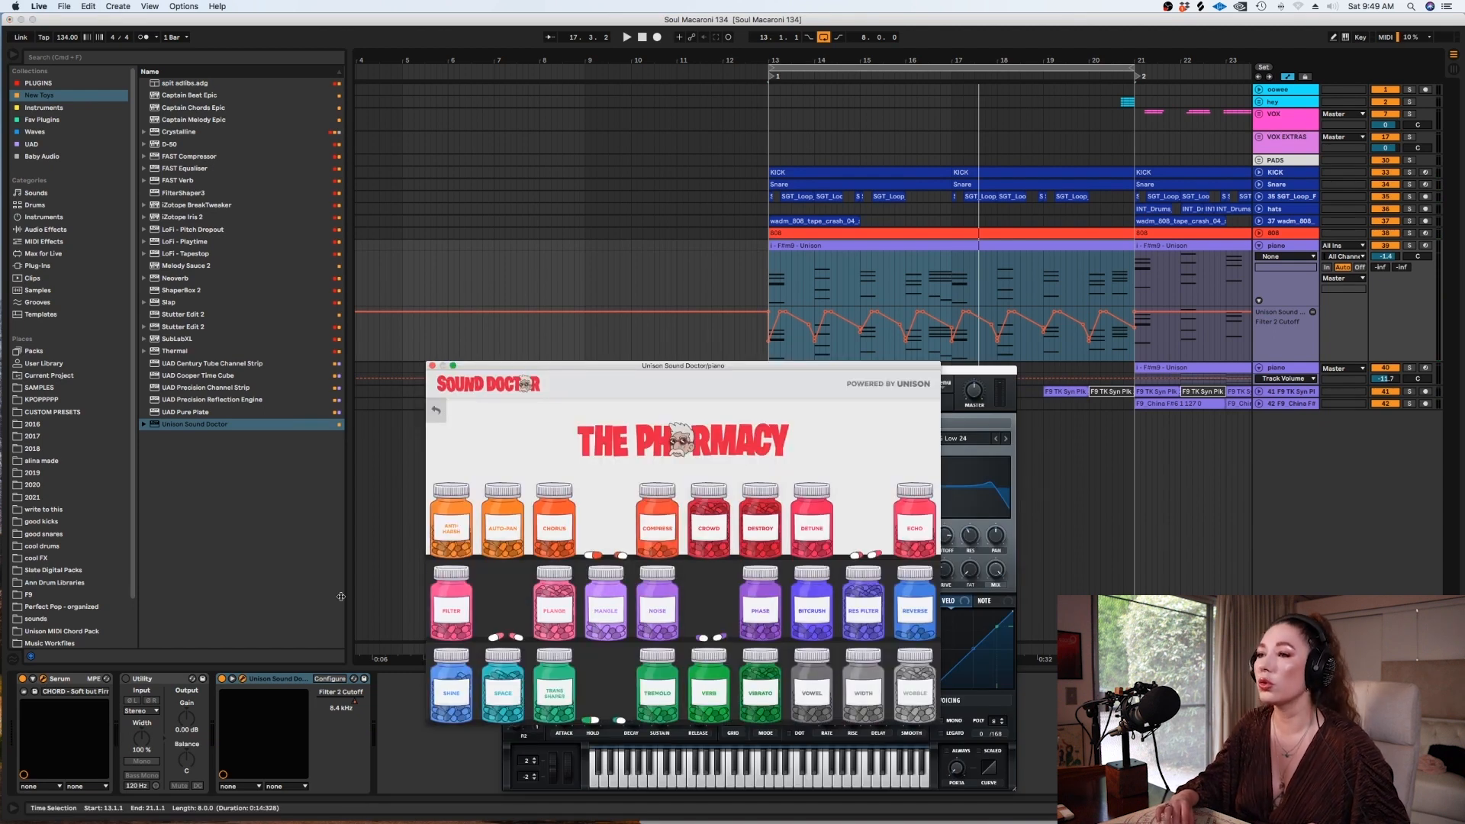
left_click(659, 698)
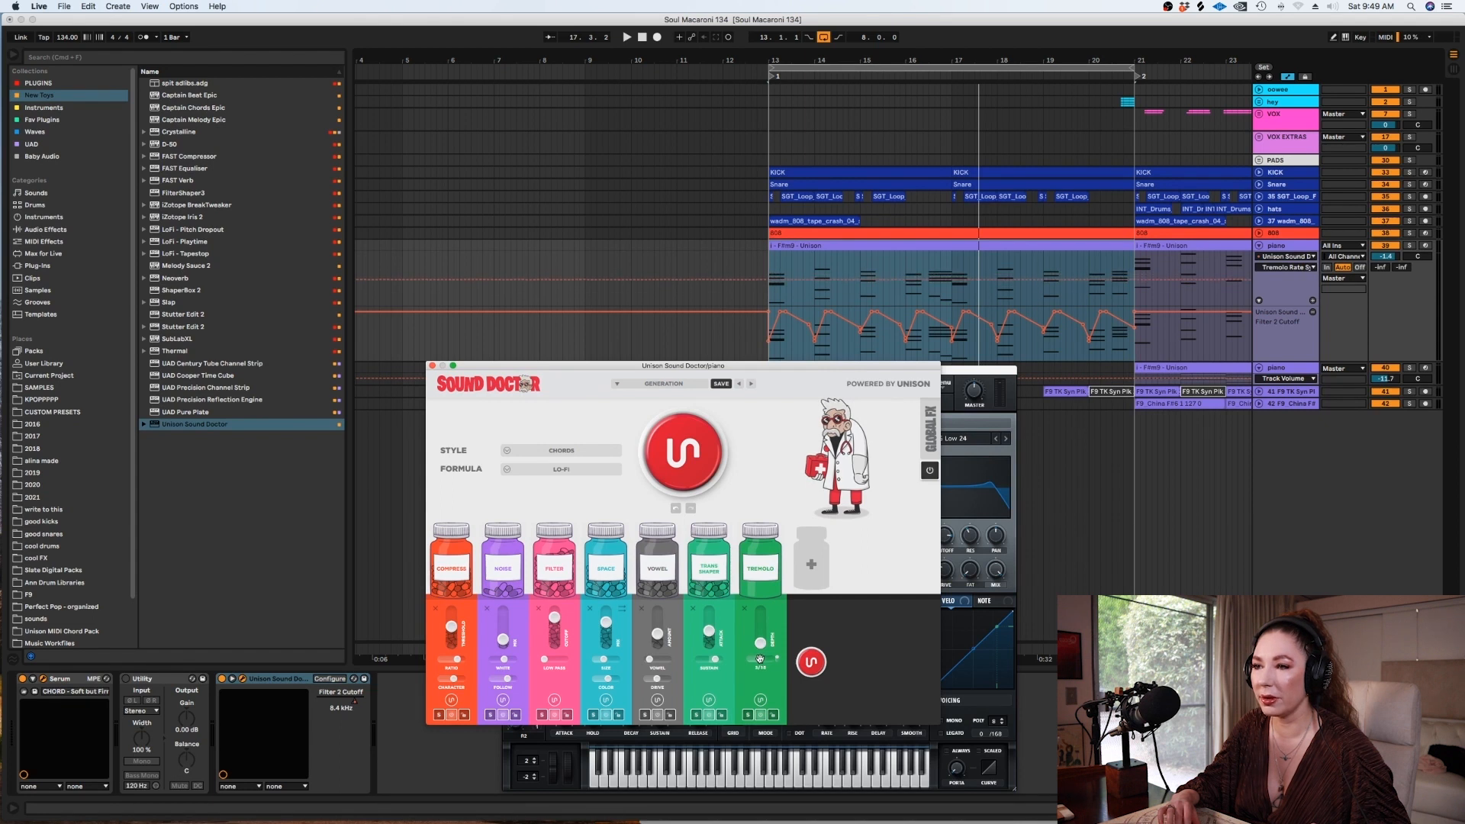
Raise the Tremolo depth to 100% during playback, then bring it back to a moderate amount.
key("space")
left_click_drag(760, 643, 760, 611)
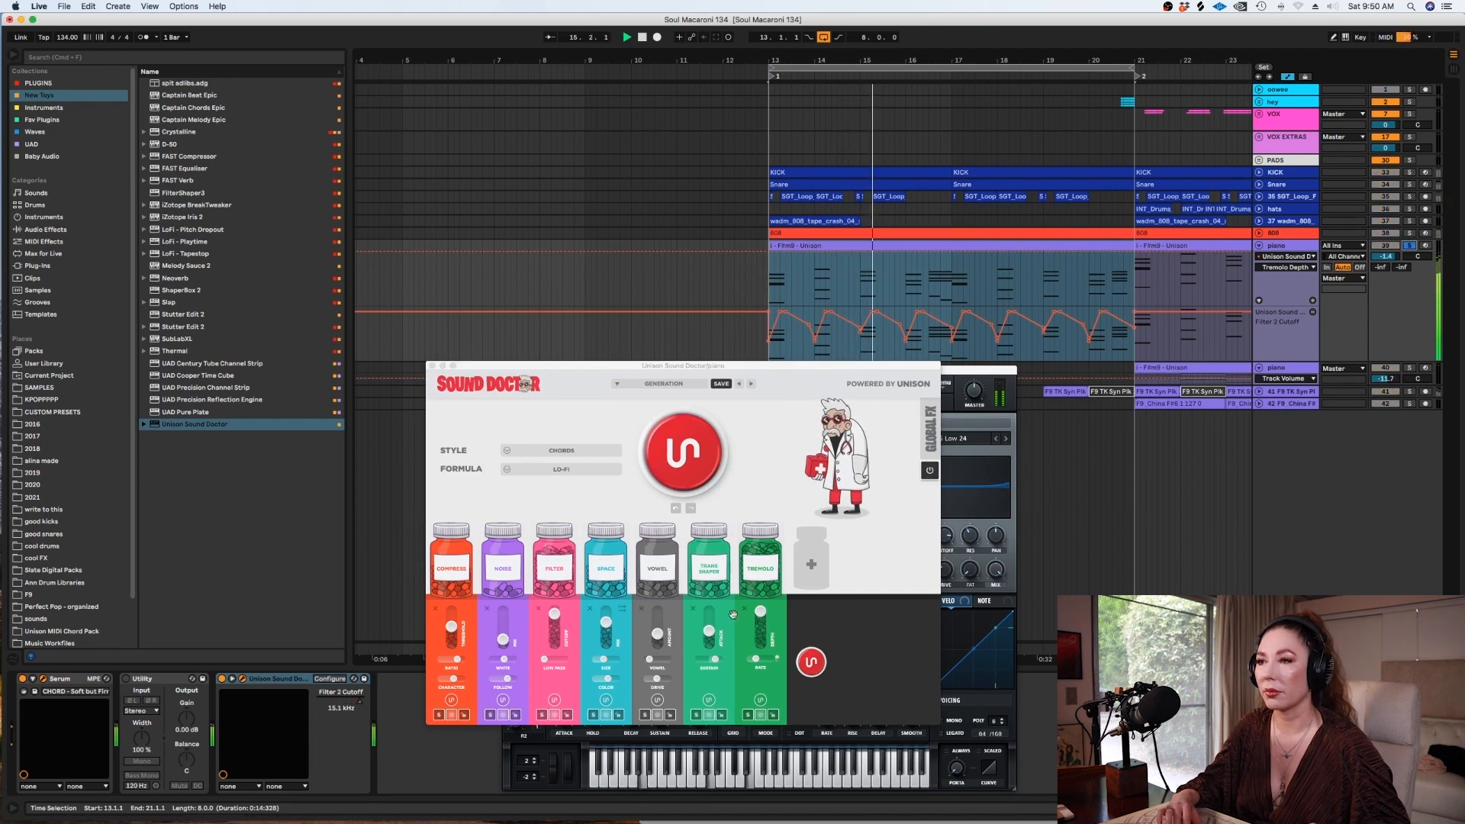
left_click(184, 6)
left_click(193, 78)
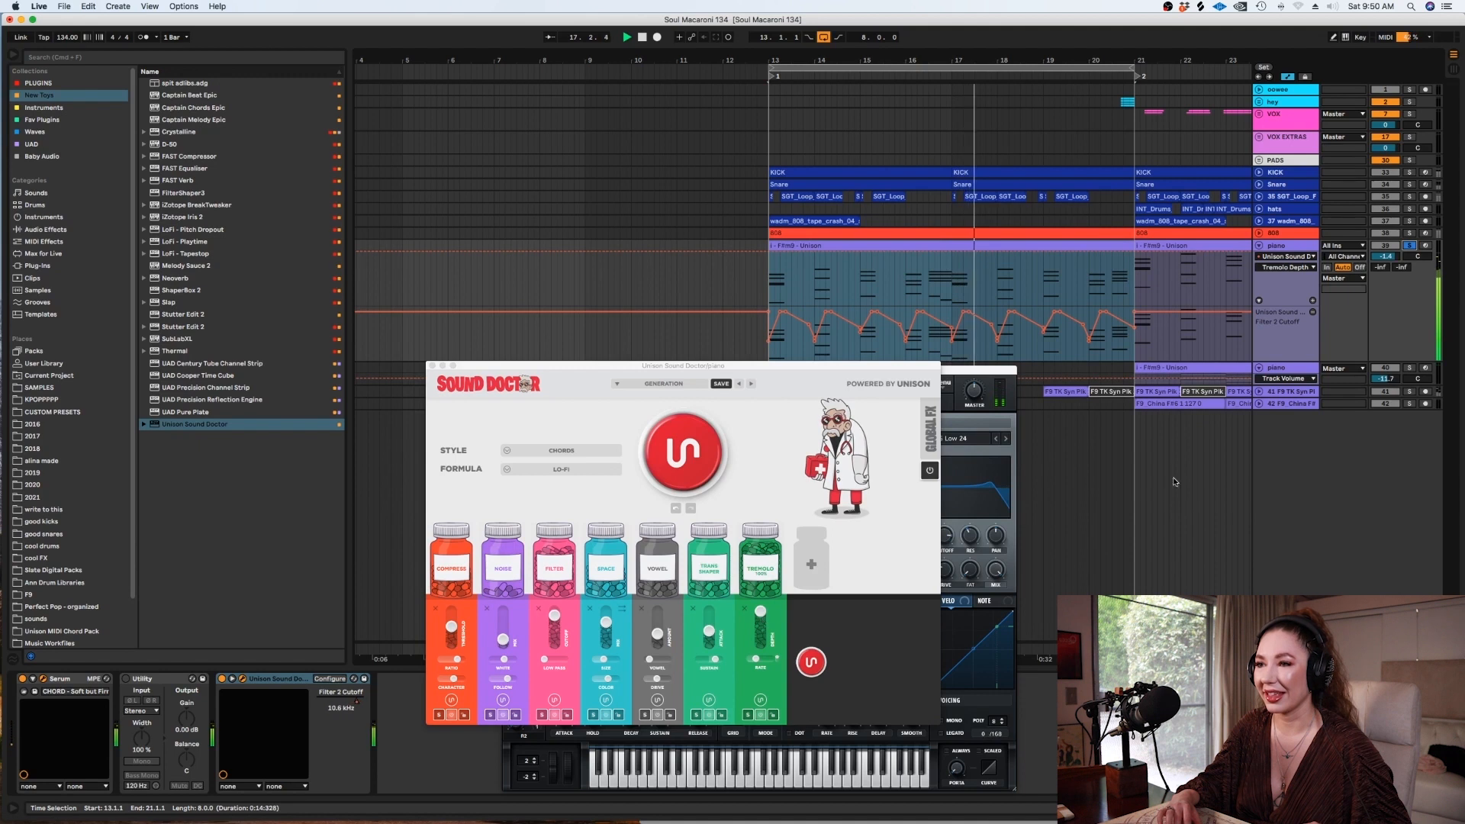
left_click_drag(761, 615, 760, 636)
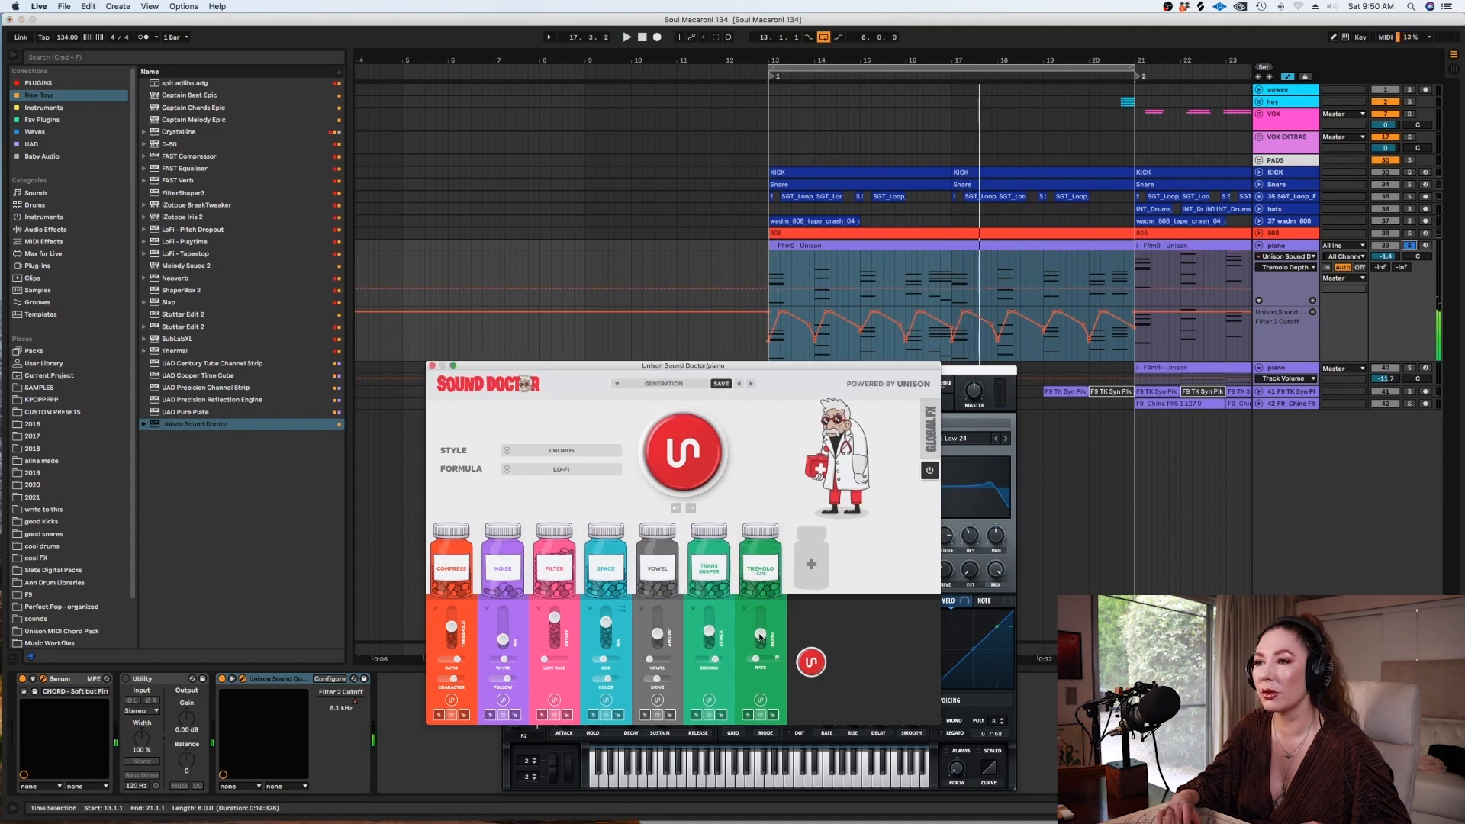
key("space")
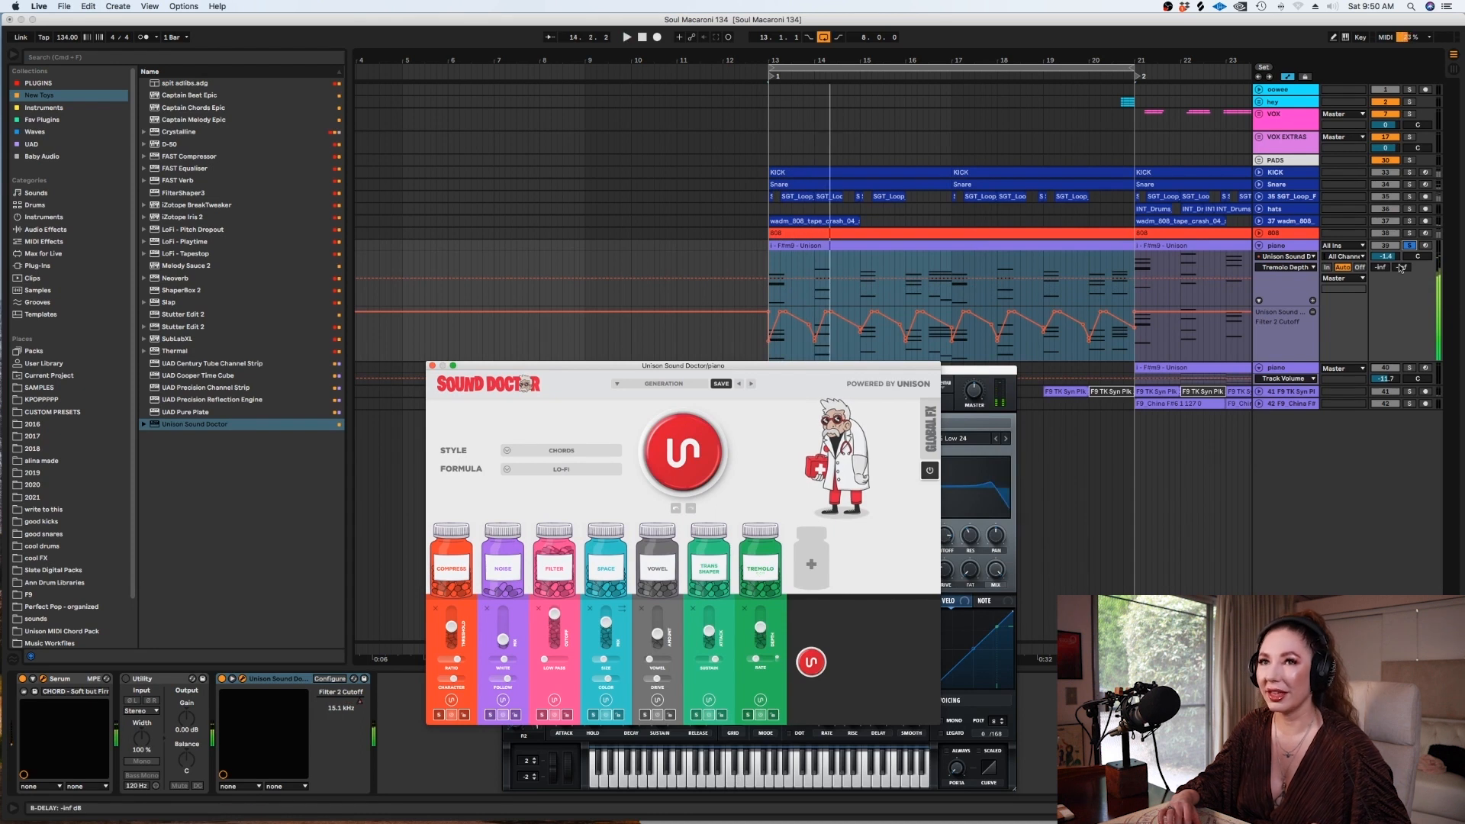
Add a Reverse effect to the chain, then lower its mix and the Tremolo depth while auditioning the piano soloed and in the mix.
left_click(811, 564)
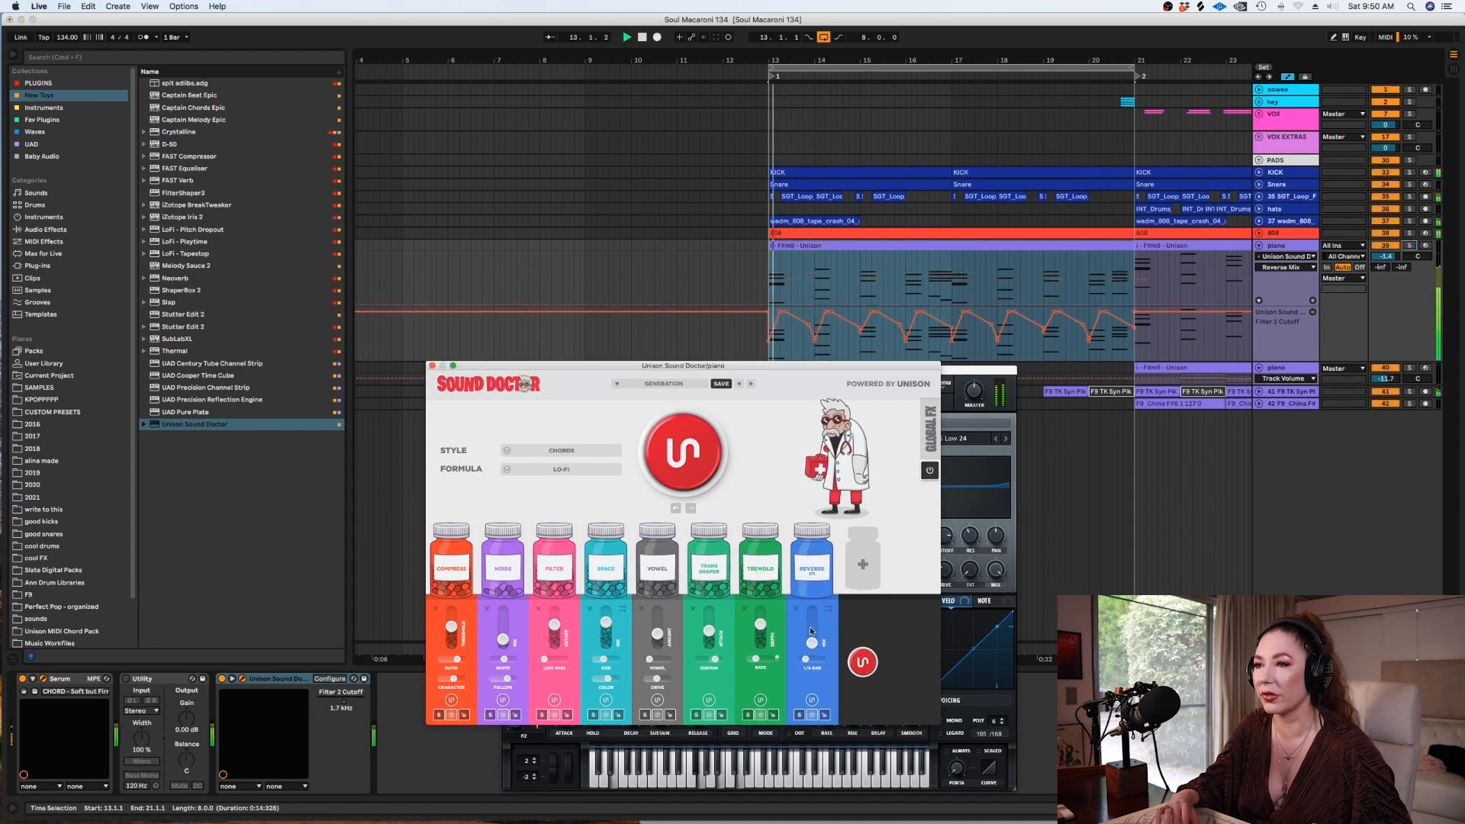
left_click(1409, 245)
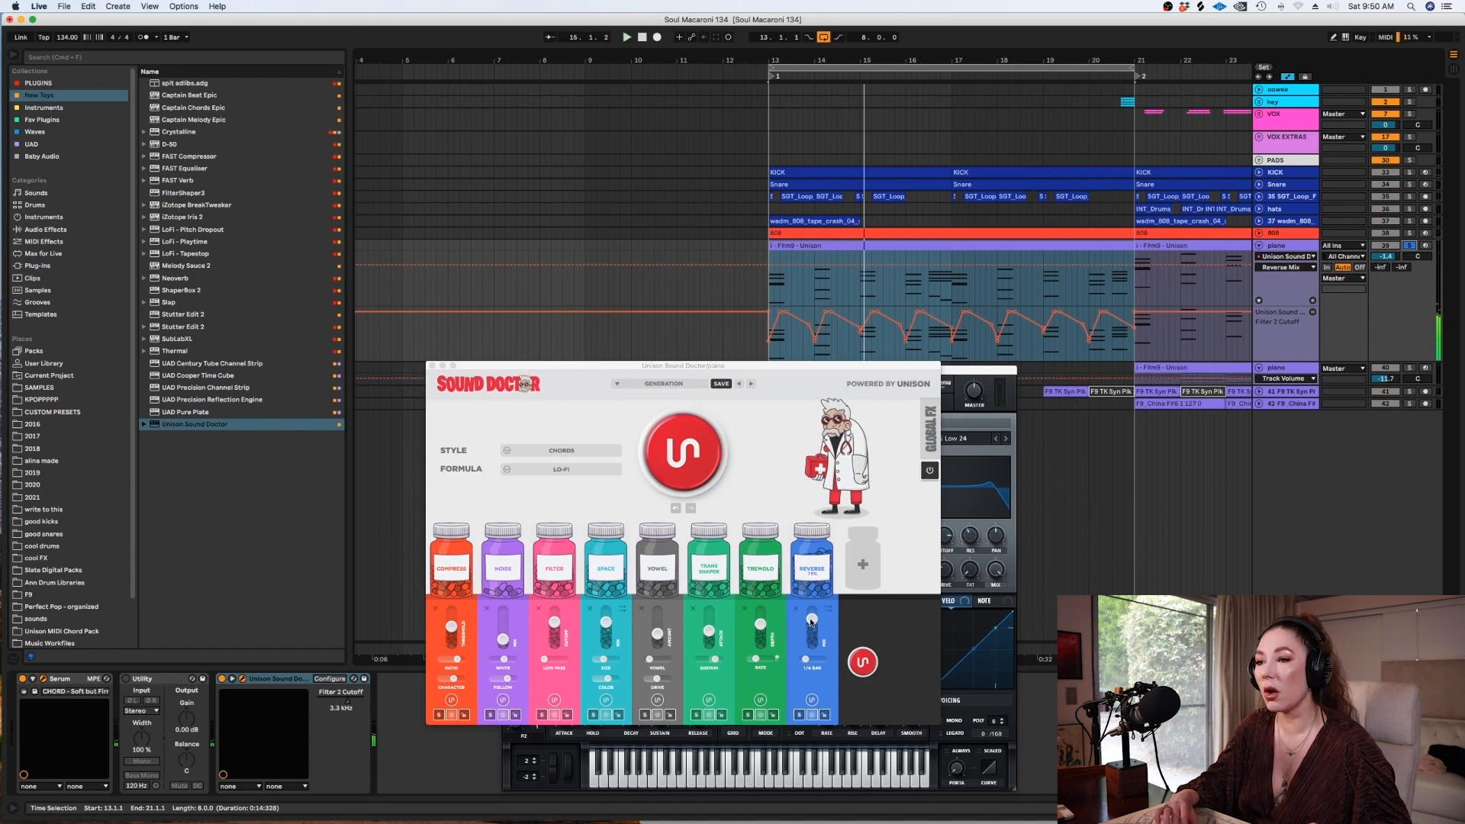
left_click_drag(813, 622, 809, 633)
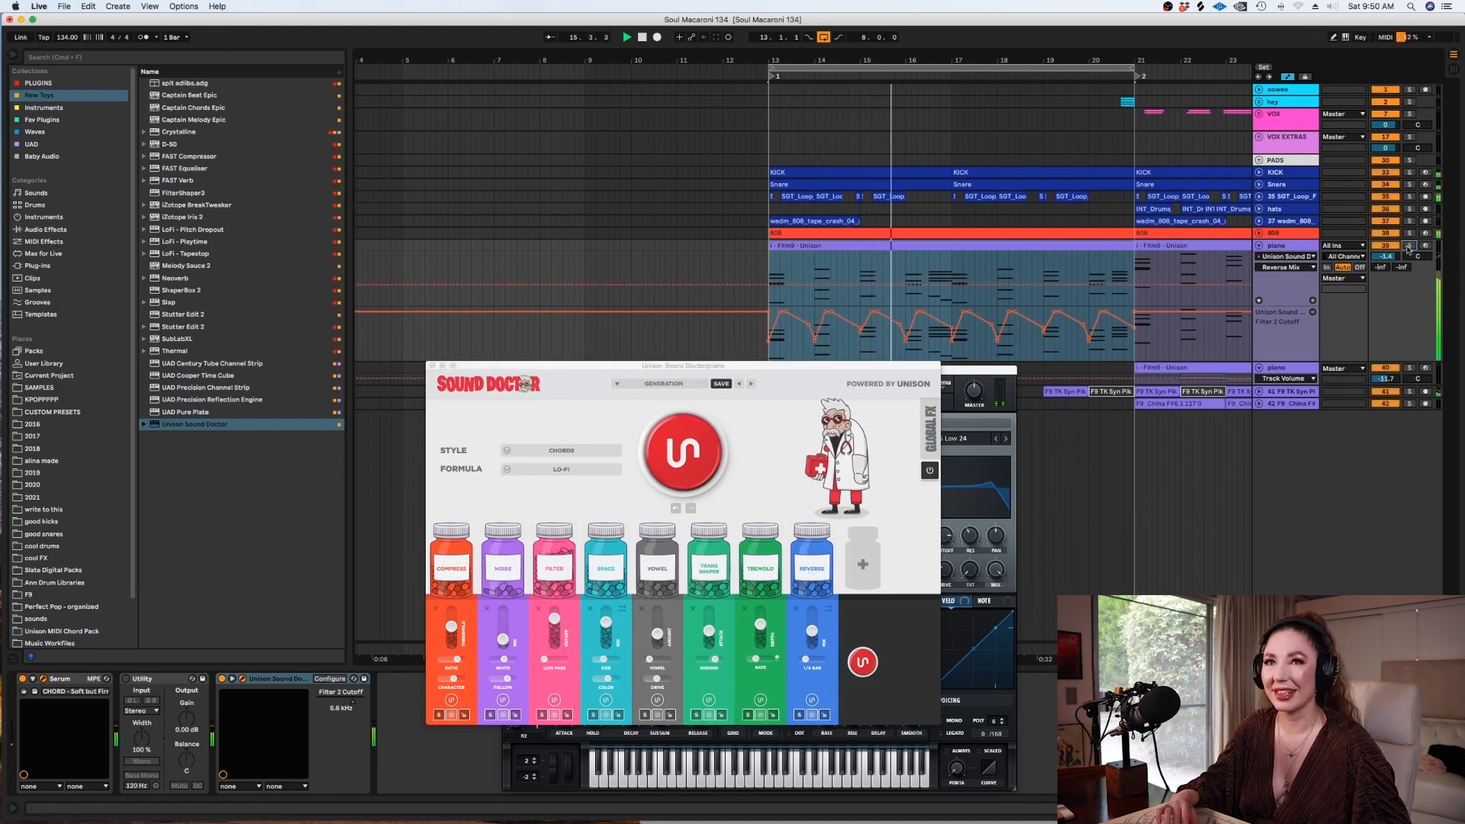
left_click(760, 633)
left_click_drag(760, 633, 759, 643)
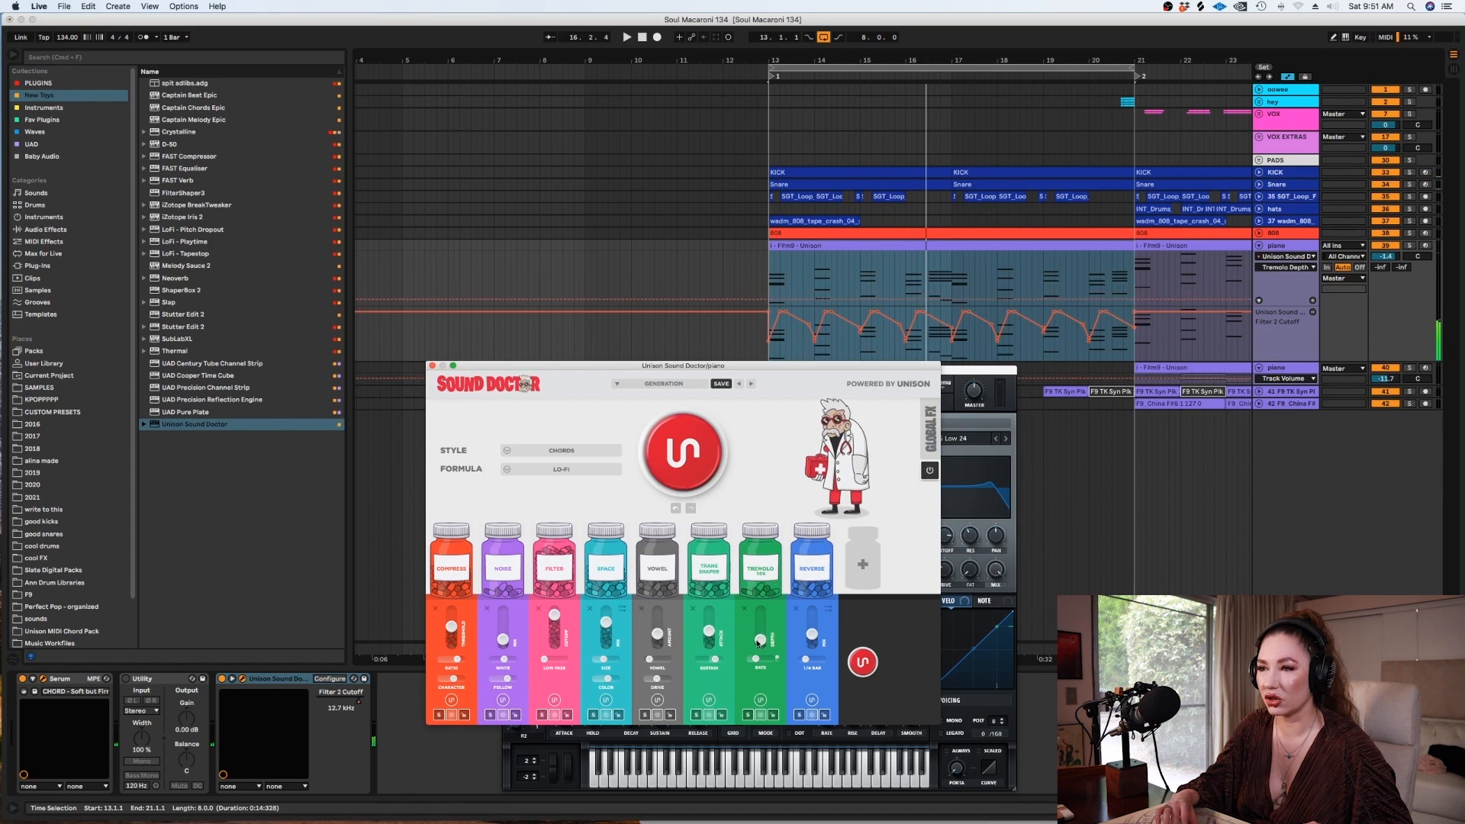
Play the full mix from bar 13, then close Sound Doctor and hide the automation lanes.
left_click(769, 359)
key("space")
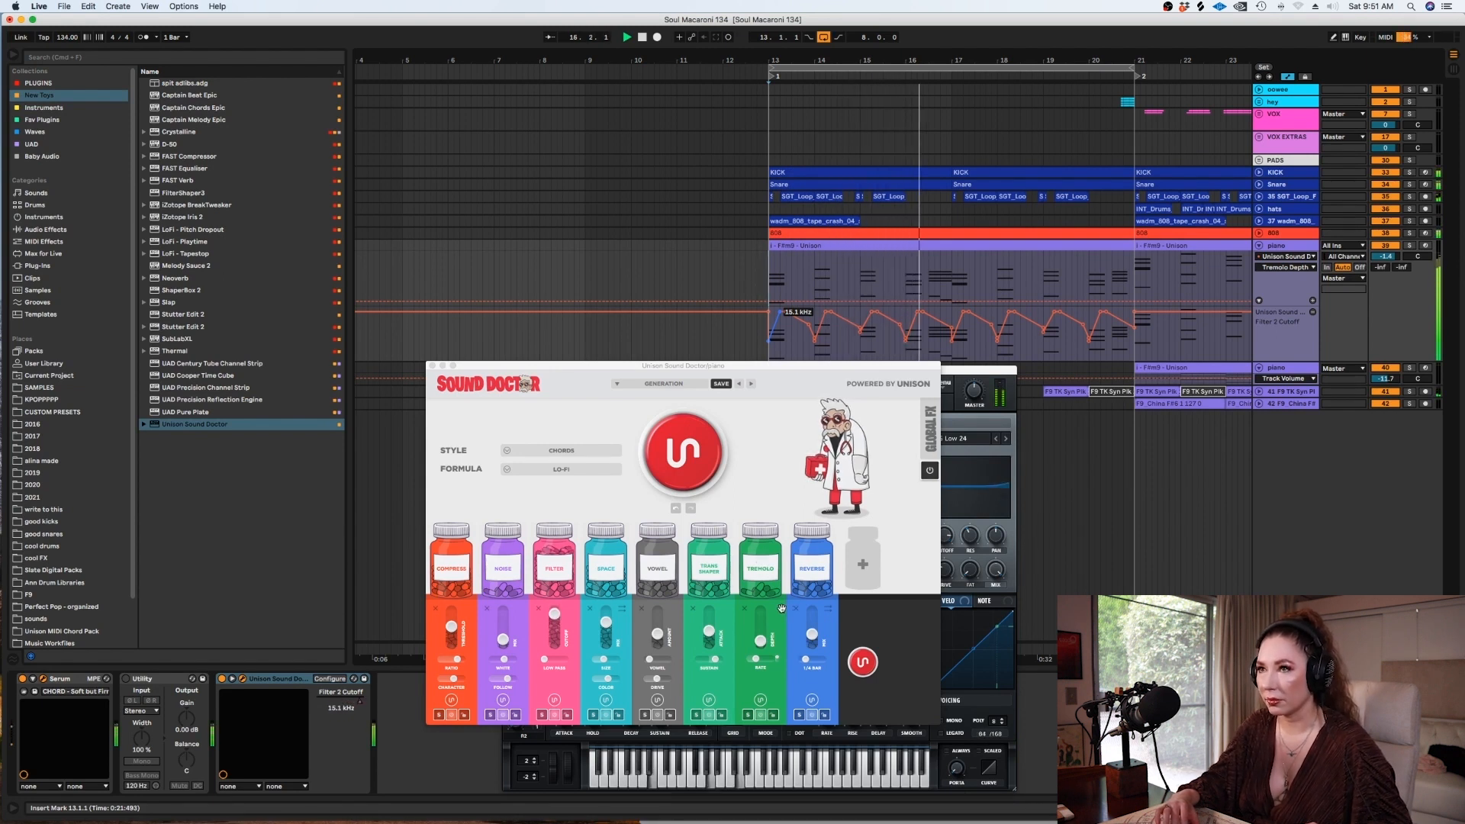
left_click(431, 367)
key("a")
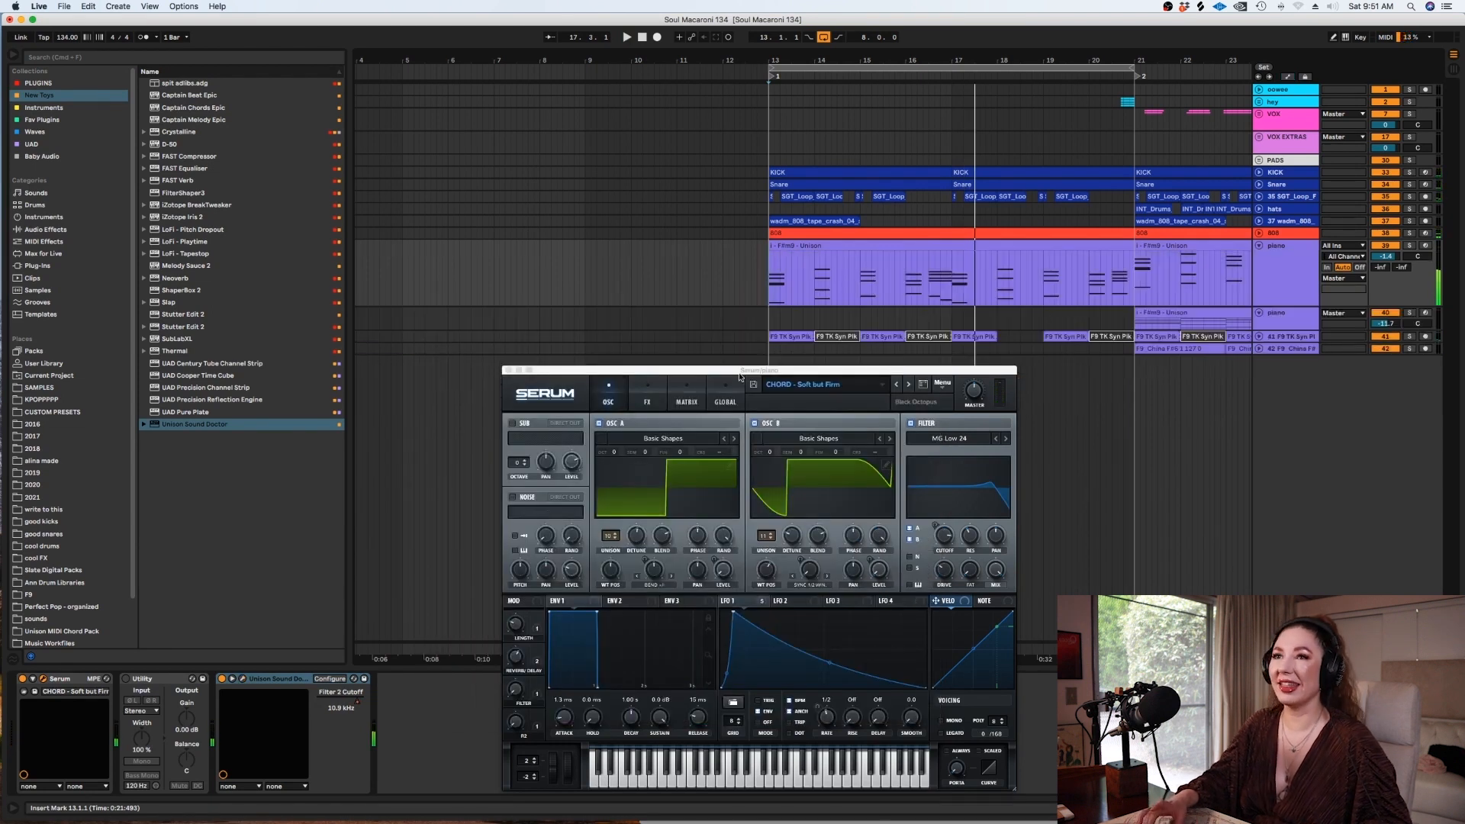
Close the Serum window and unfold the two audio tracks below the piano tracks in the arrangement.
left_click(507, 371)
left_click(924, 348)
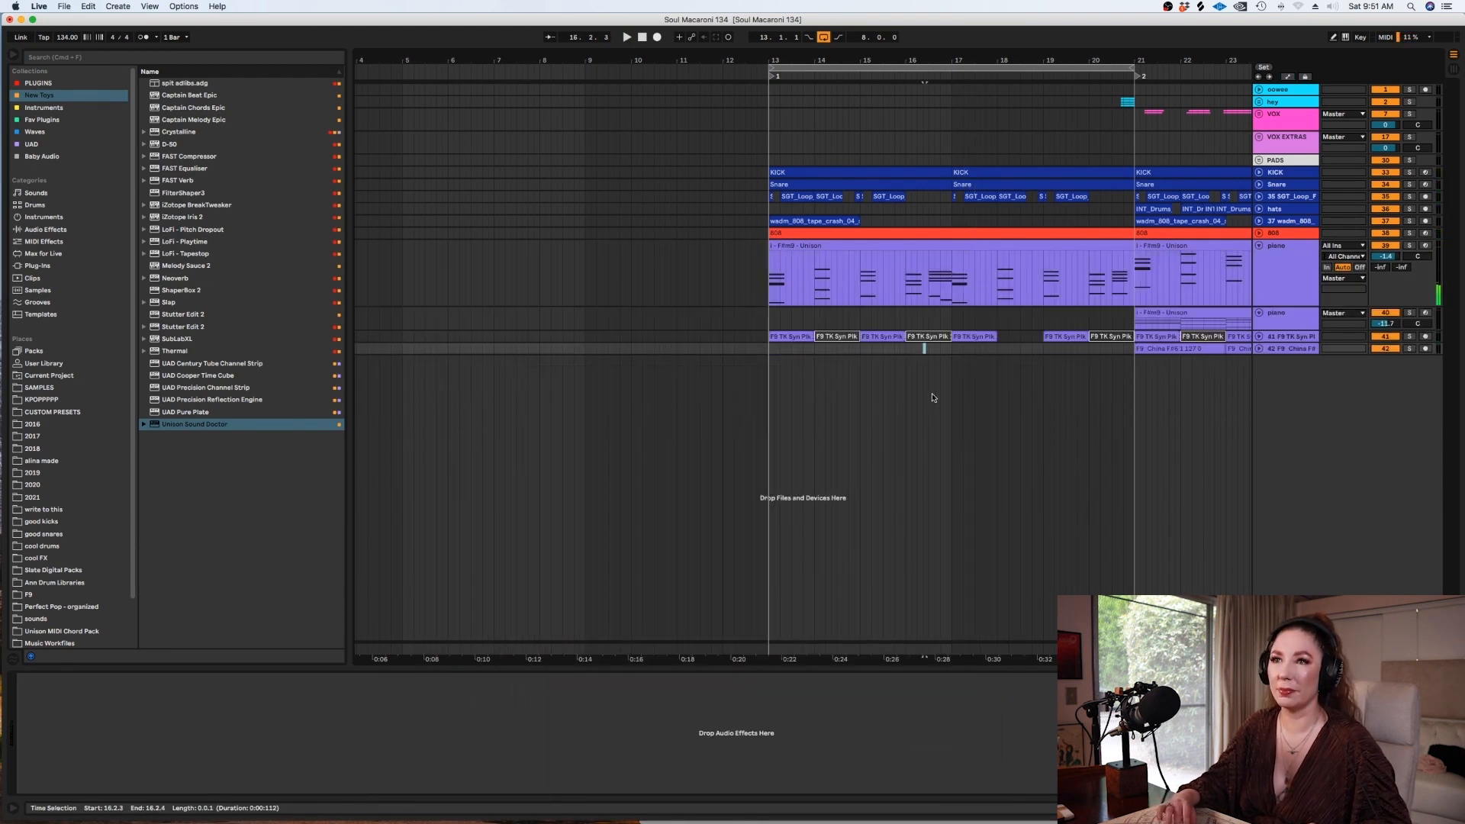
left_click_drag(1024, 656, 821, 644)
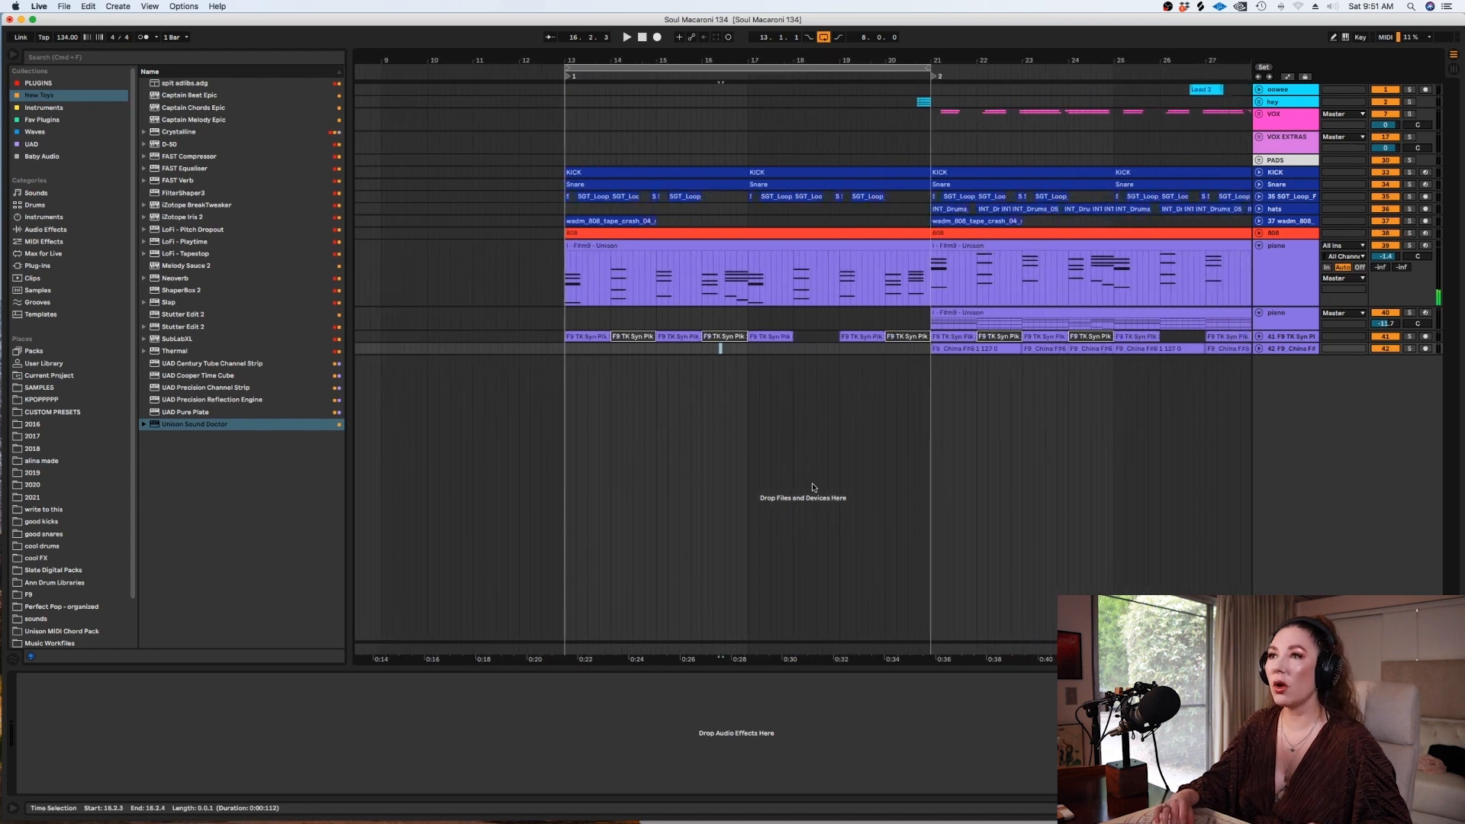
left_click(1259, 349)
left_click(1259, 336)
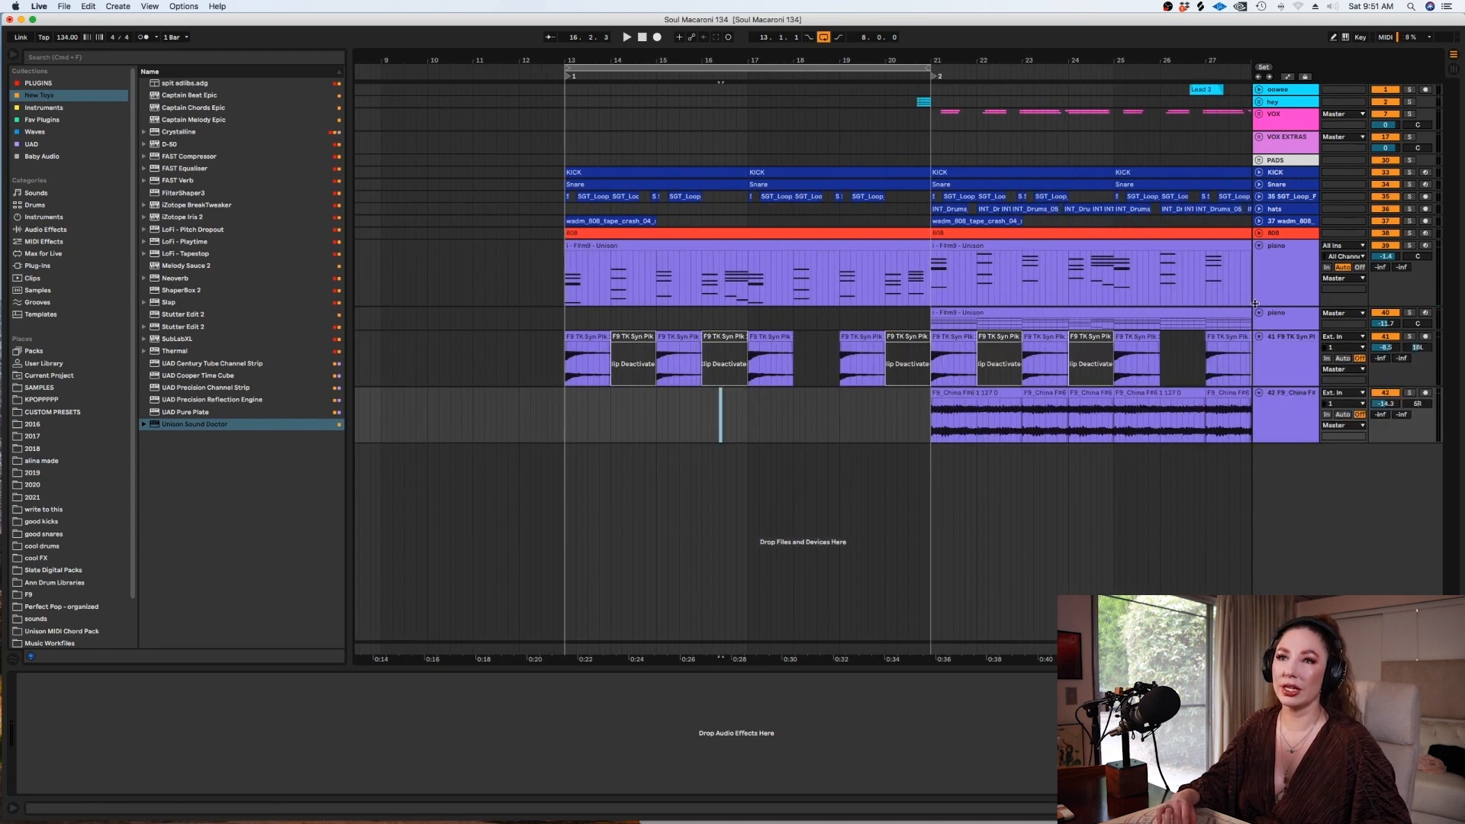
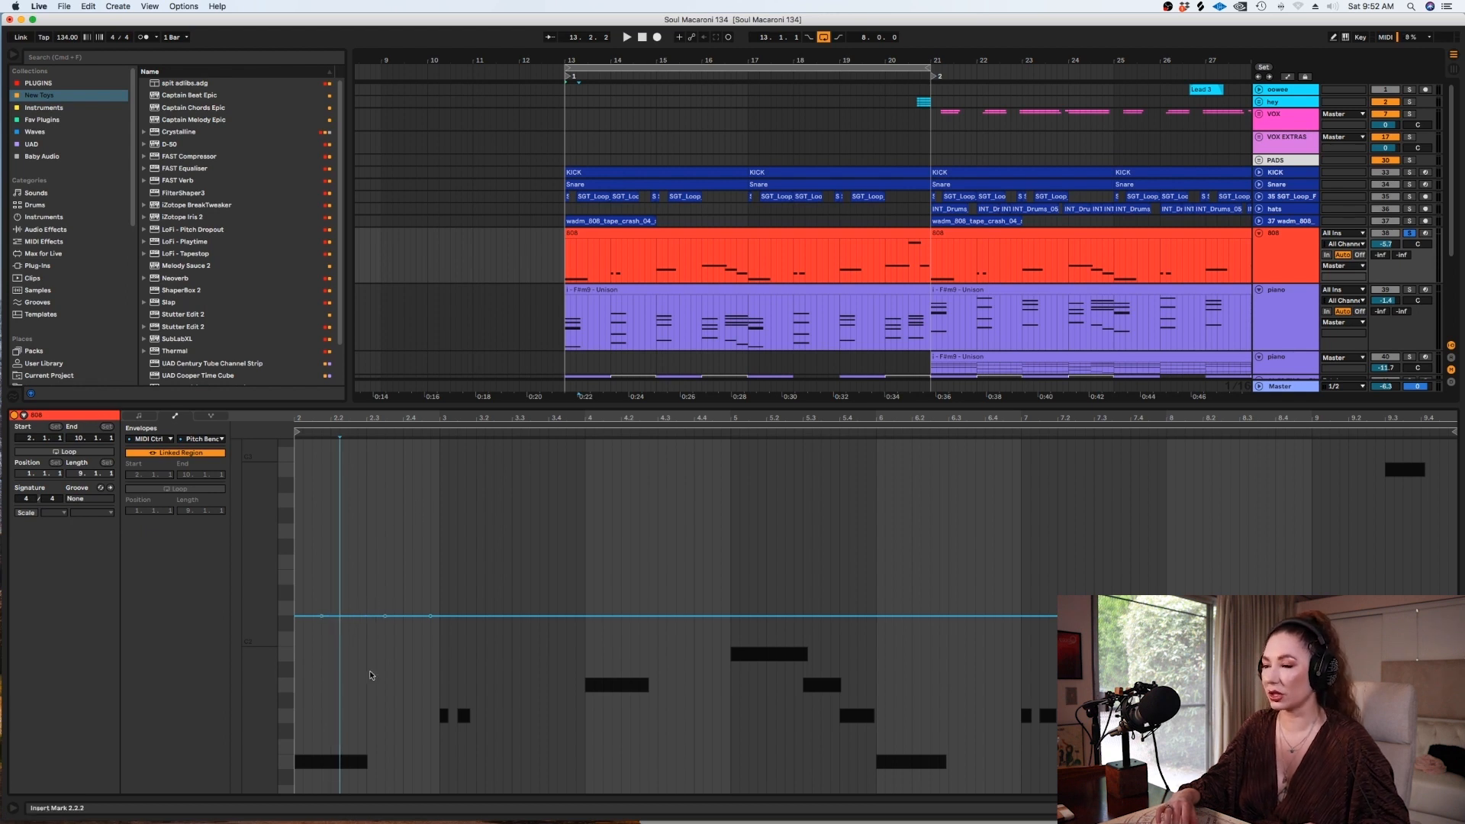
Shape the pitch bend on the 808 clip's first note into a curved drop to about -7508 and audition it in the mix.
left_click_drag(366, 608, 357, 445)
key("space")
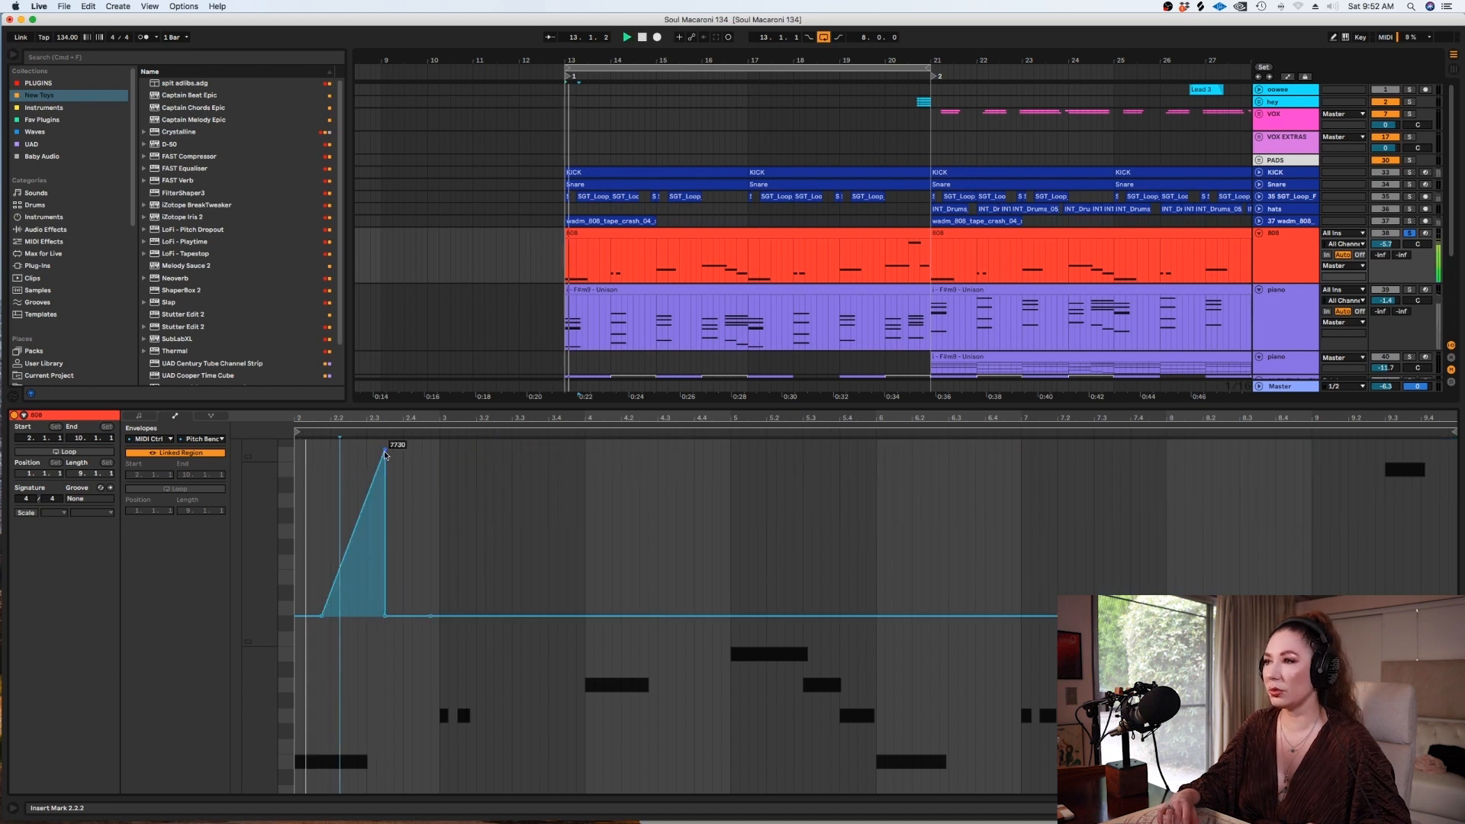
left_click_drag(386, 455, 387, 790)
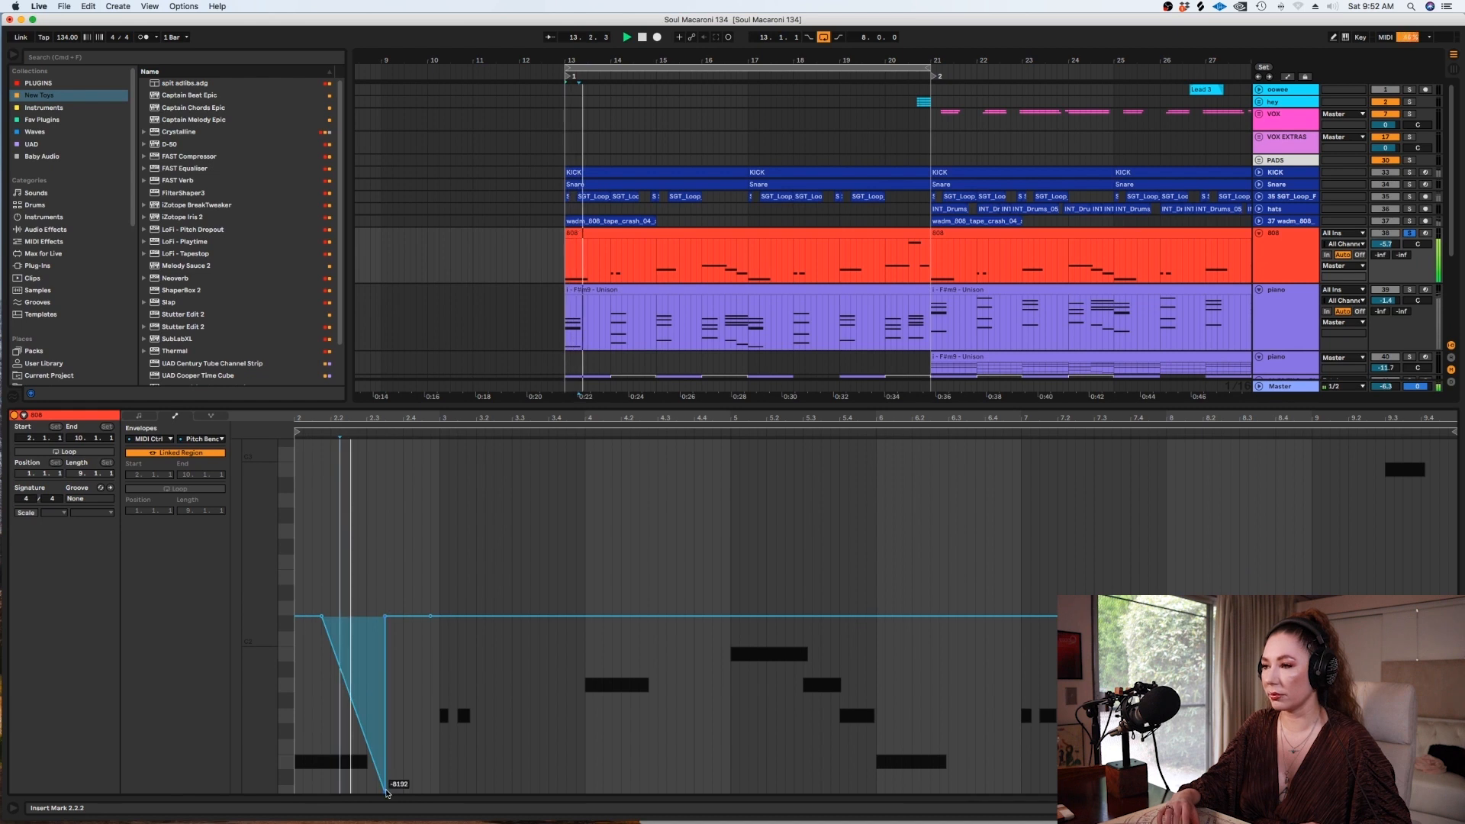
mouse_move(386, 791)
left_mouse_down()
mouse_move(386, 693)
mouse_move(386, 779)
left_mouse_up()
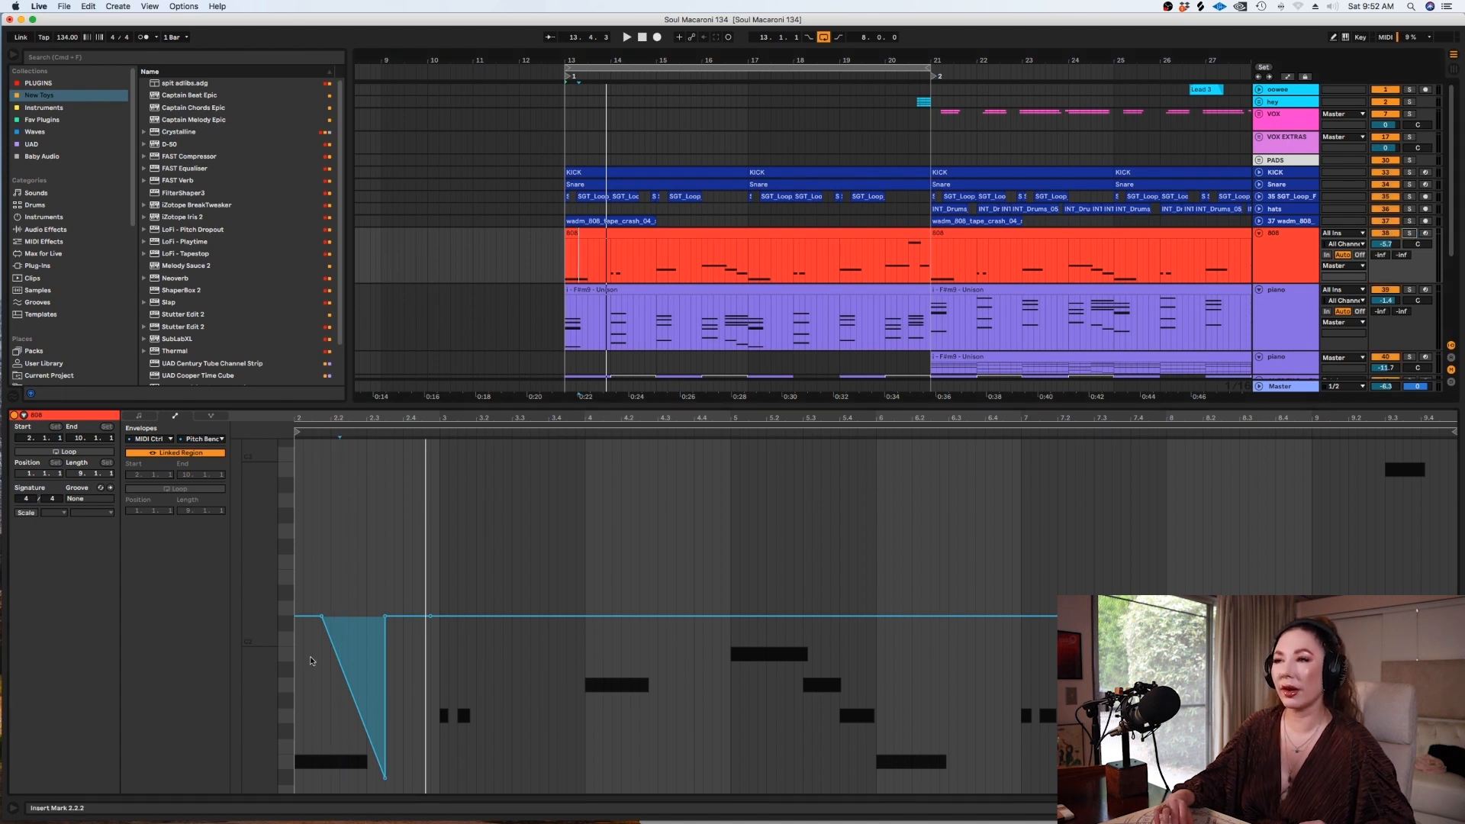
left_click_drag(339, 661, 345, 629)
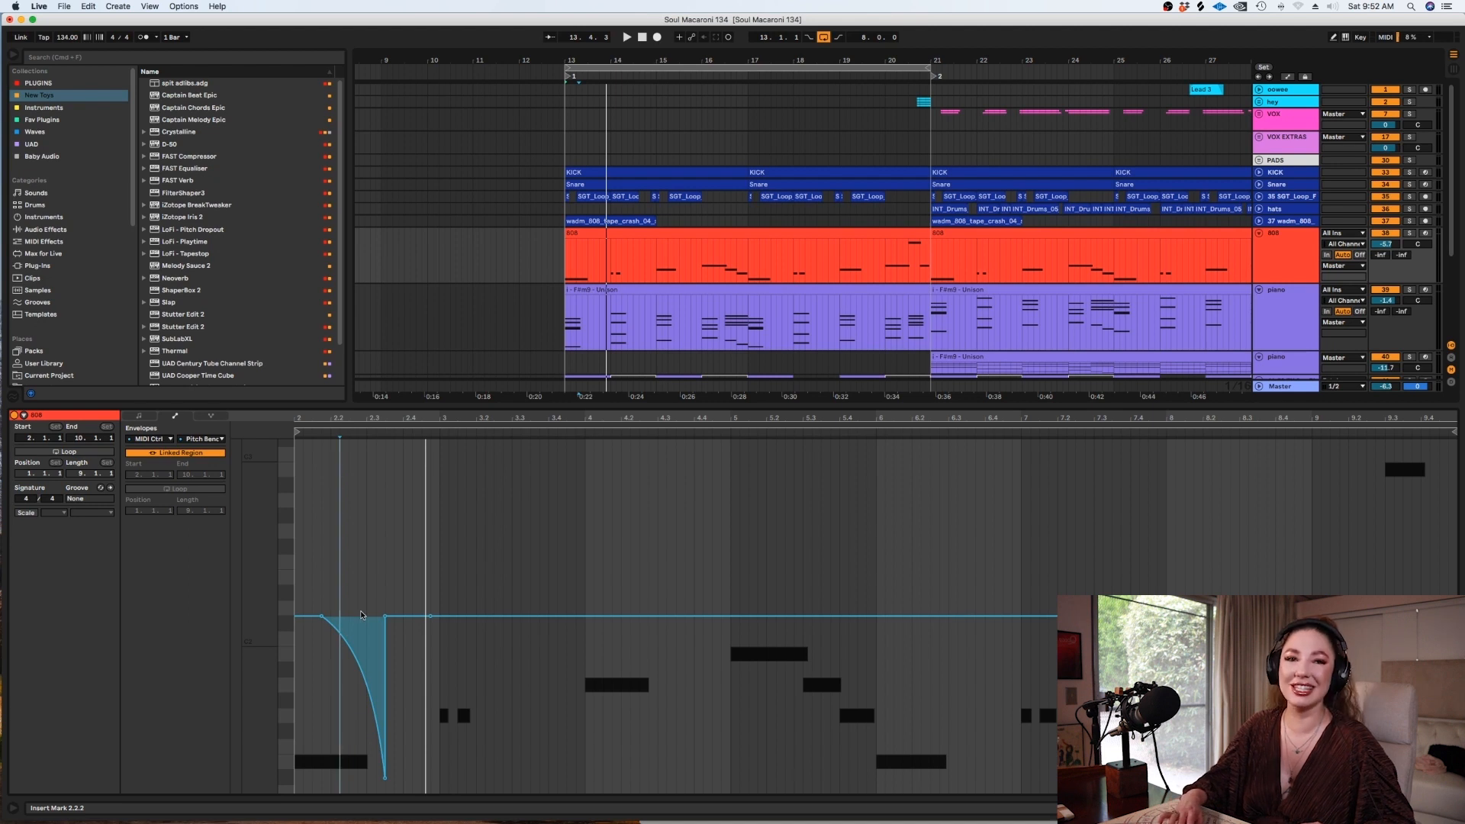
key("space")
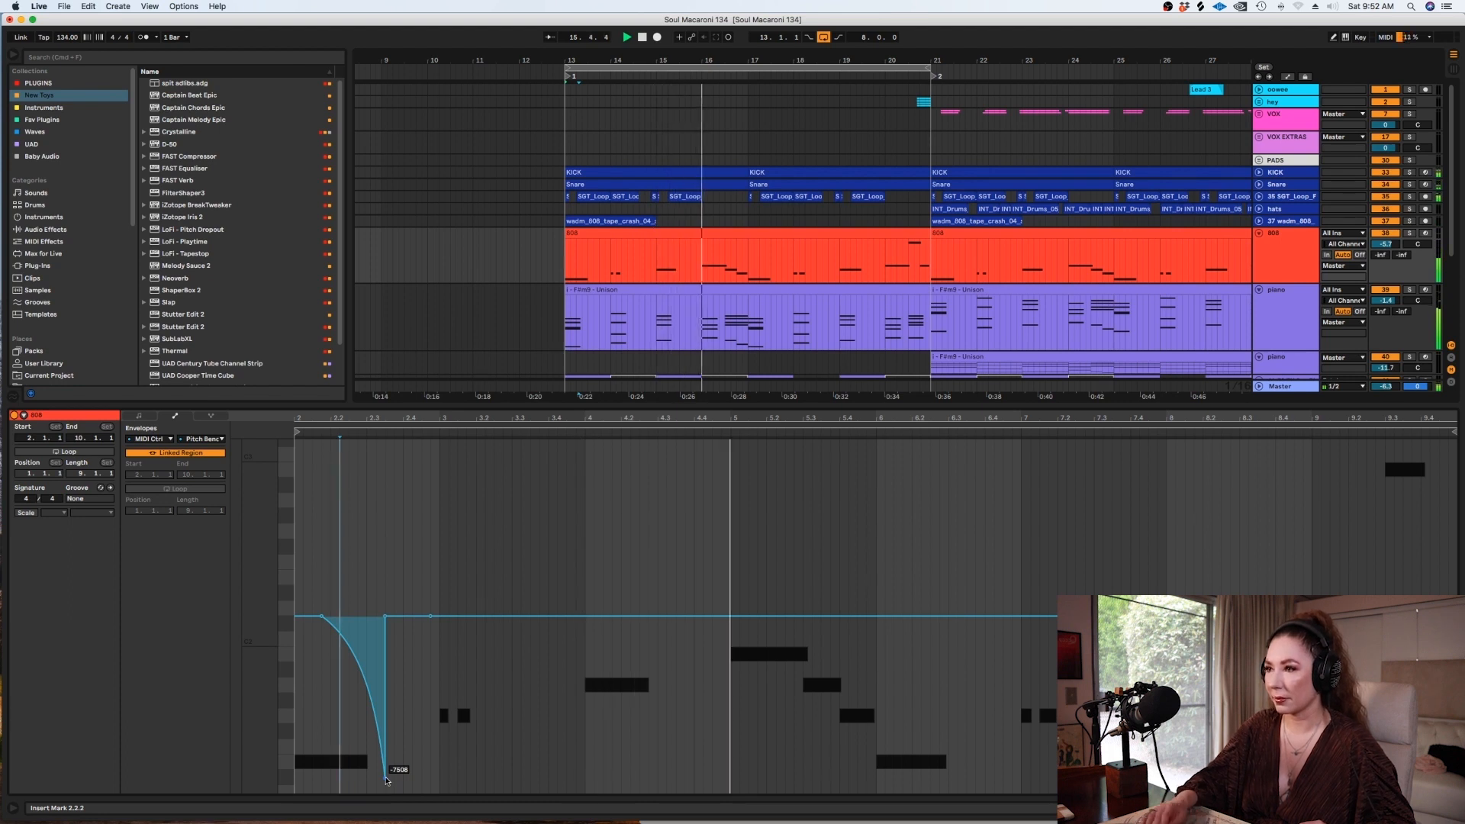
Review the piano track's Sound Doctor effect chain during playback, then hide the plugin window.
key("shift+Tab")
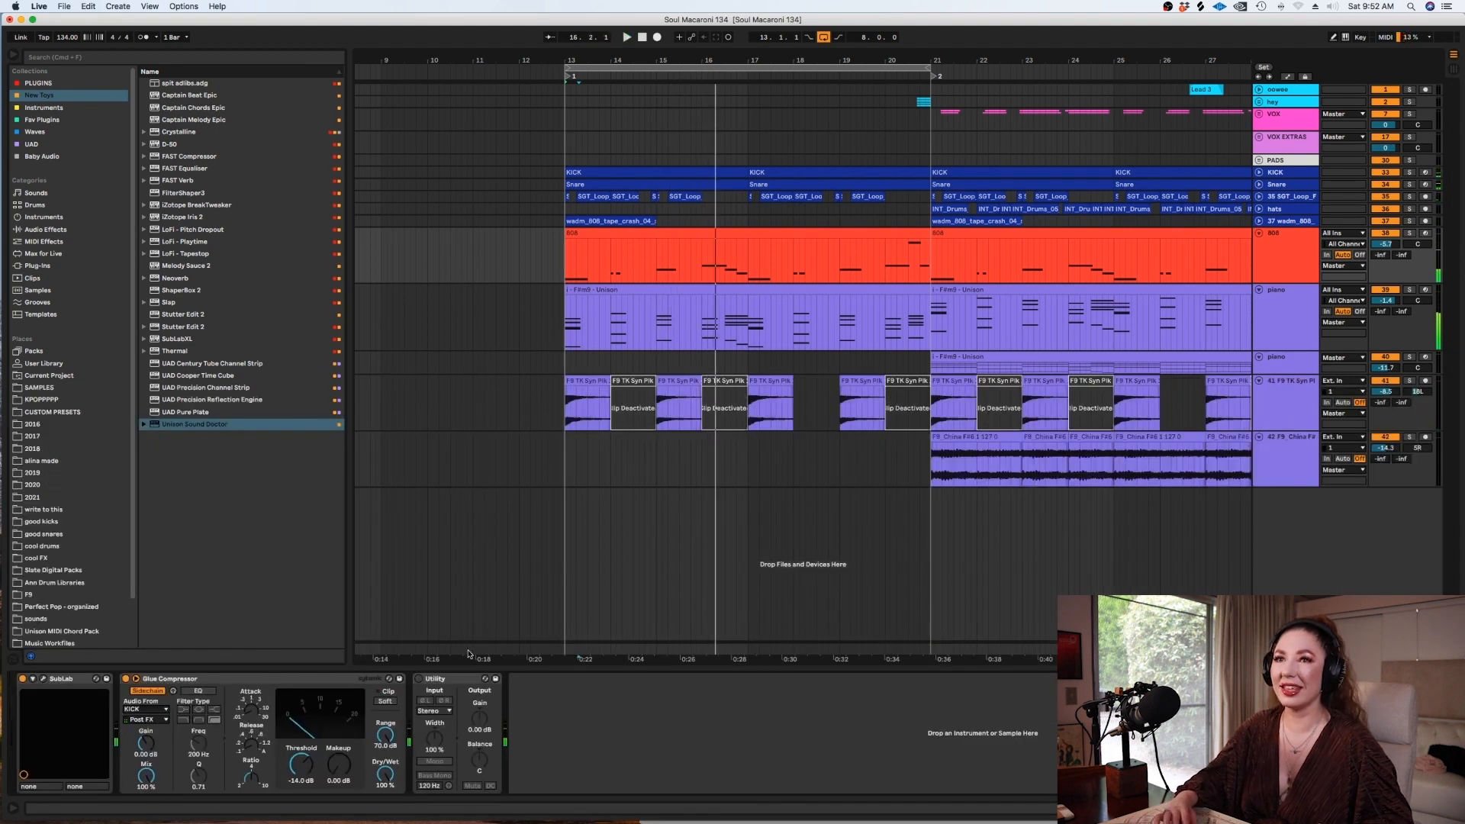
left_click(1285, 317)
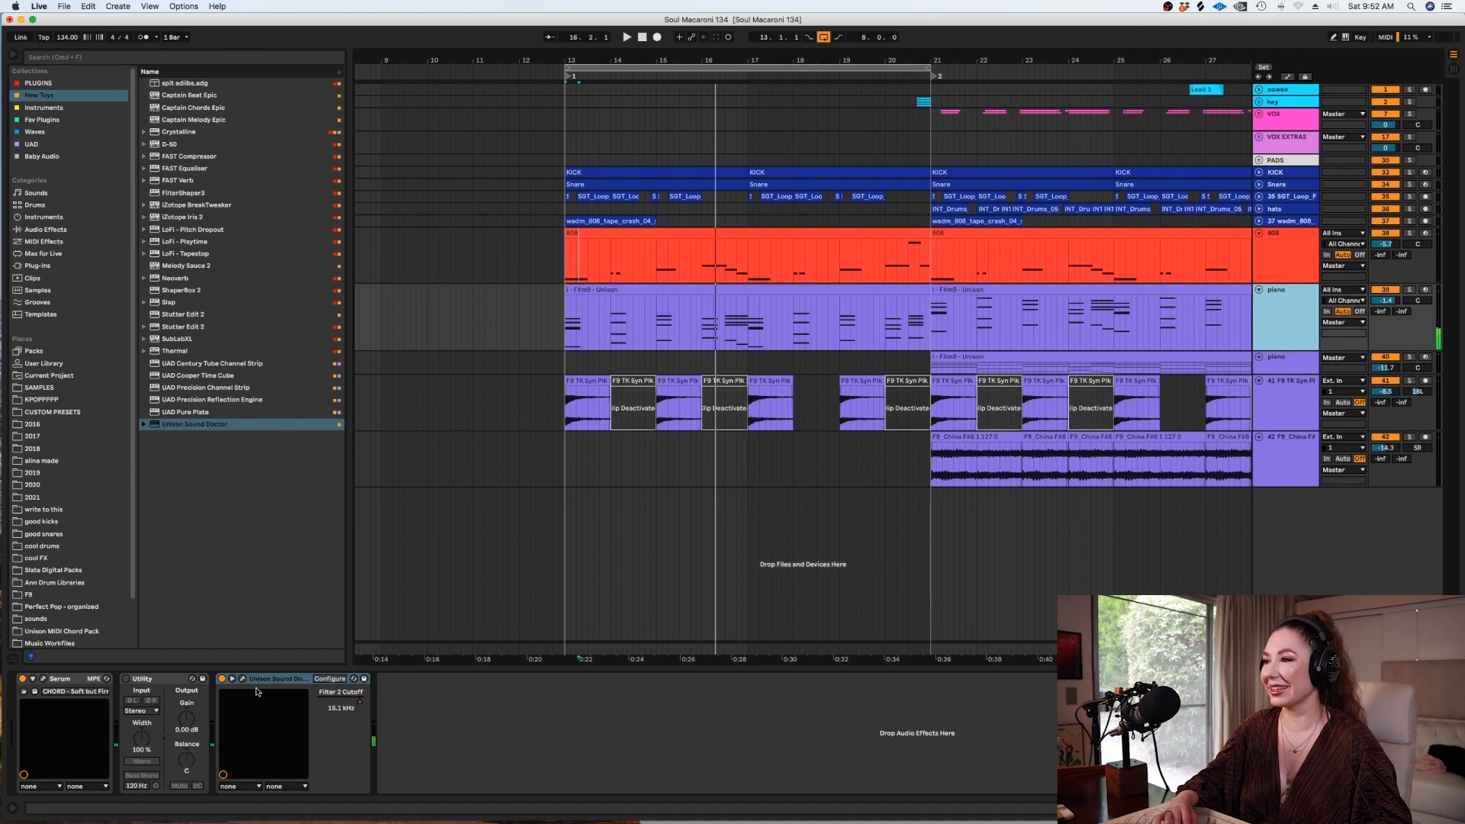
left_click(243, 679)
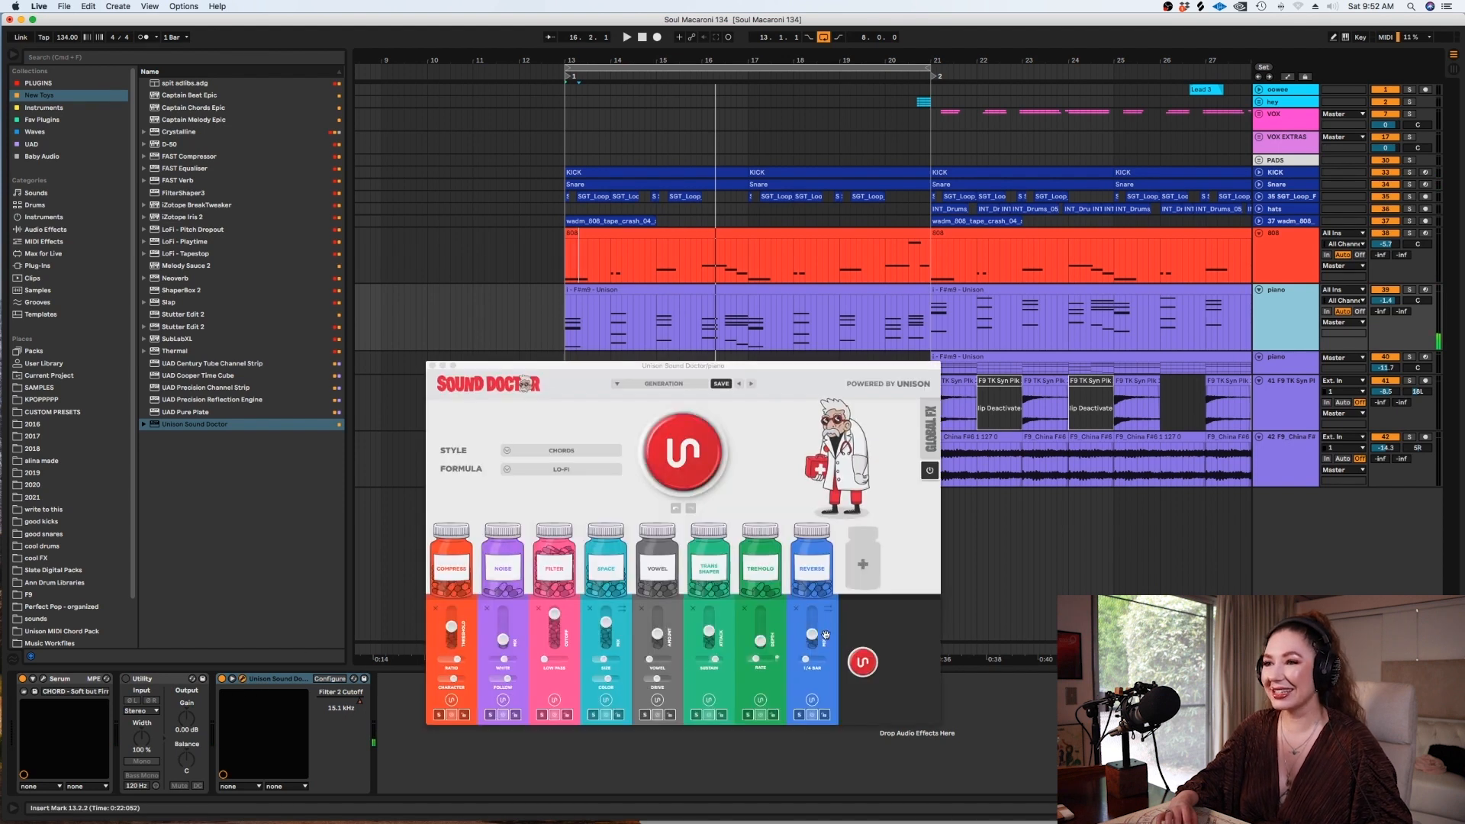
key("space")
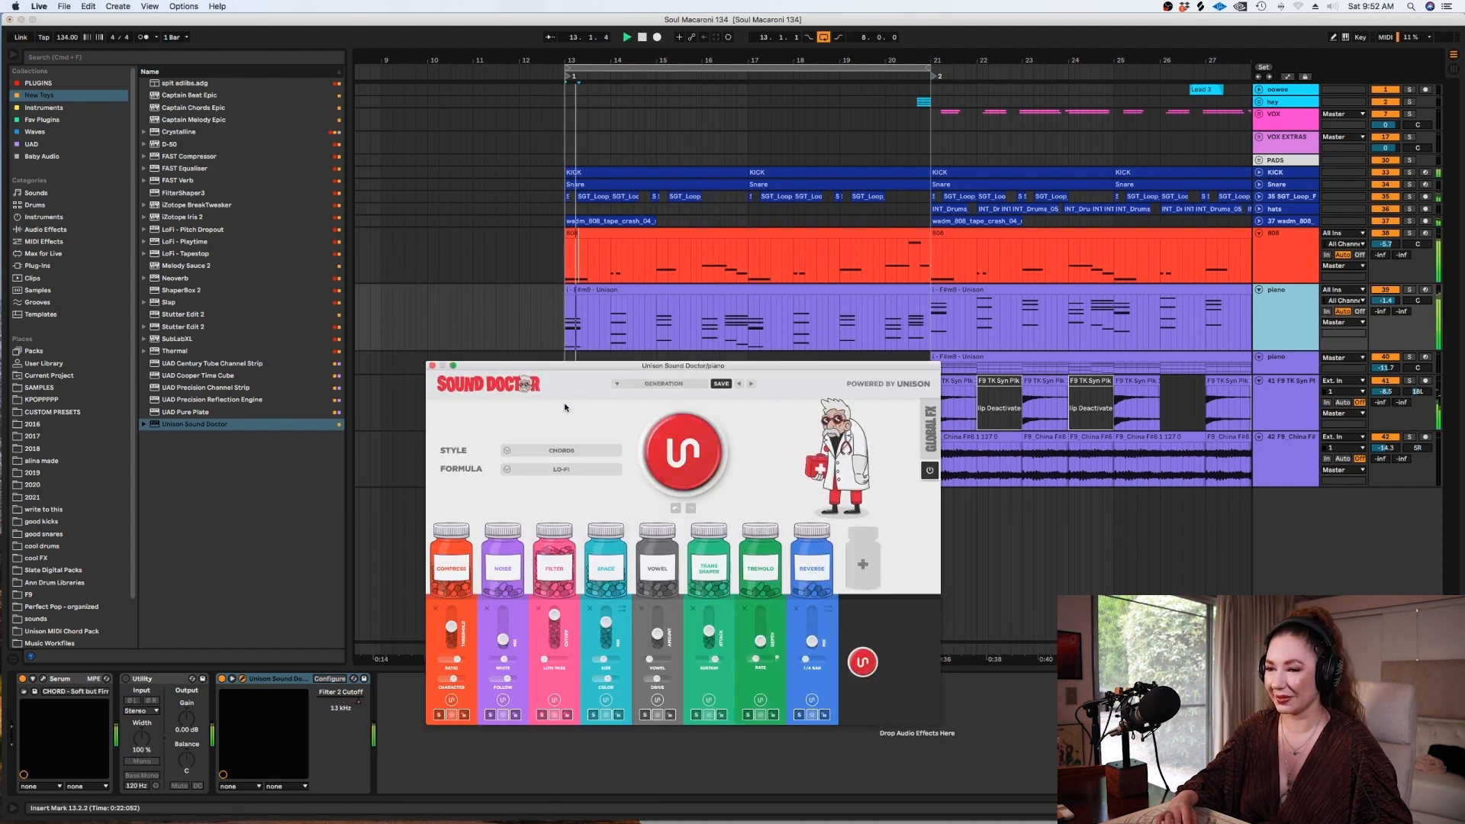
key("super+alt+p")
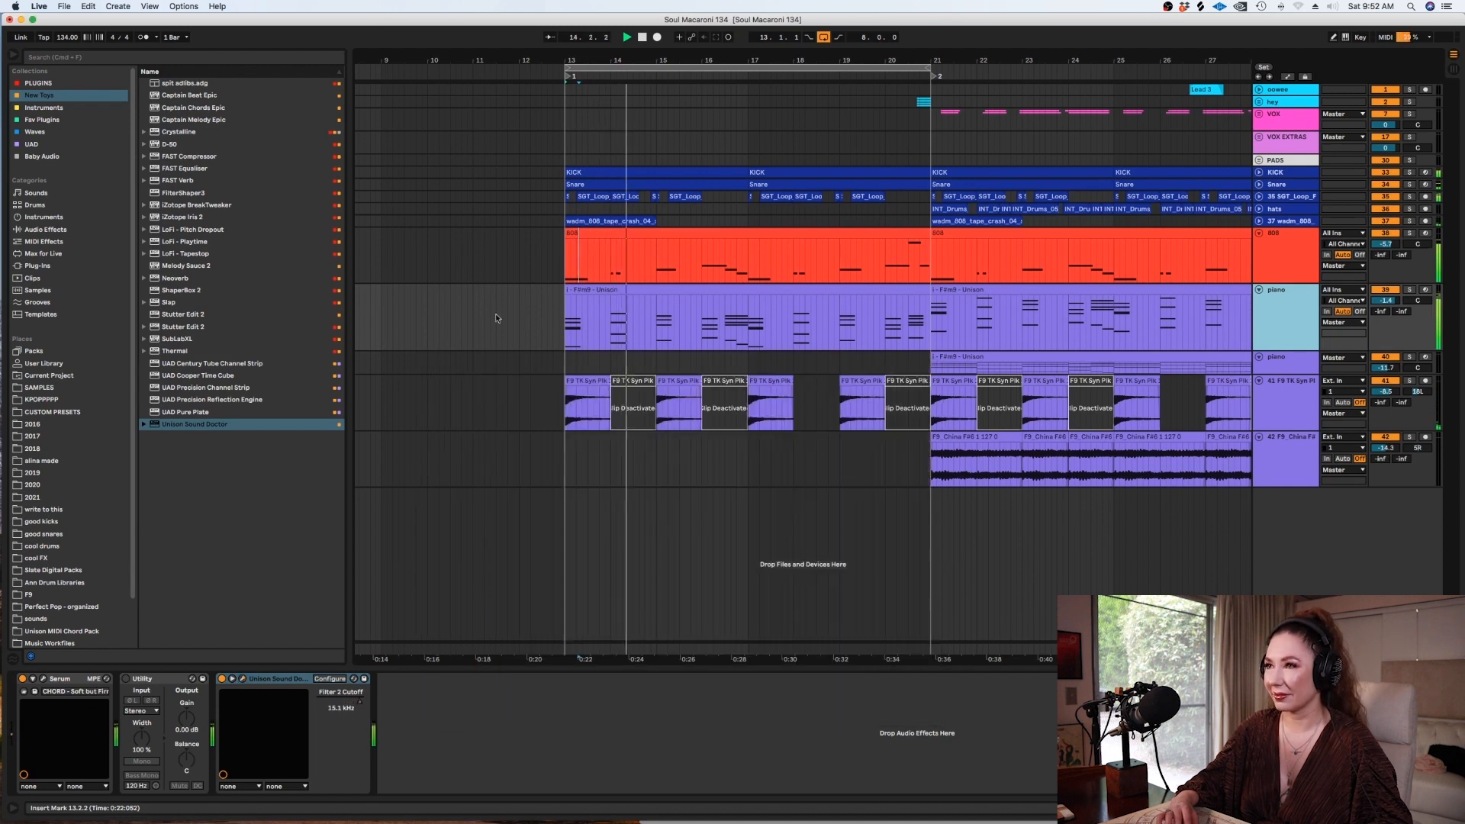
Add an upward pitch bend peak of about 4757 around the end of the 808 clip's bar 4 A1 note and audition it.
double_click(602, 247)
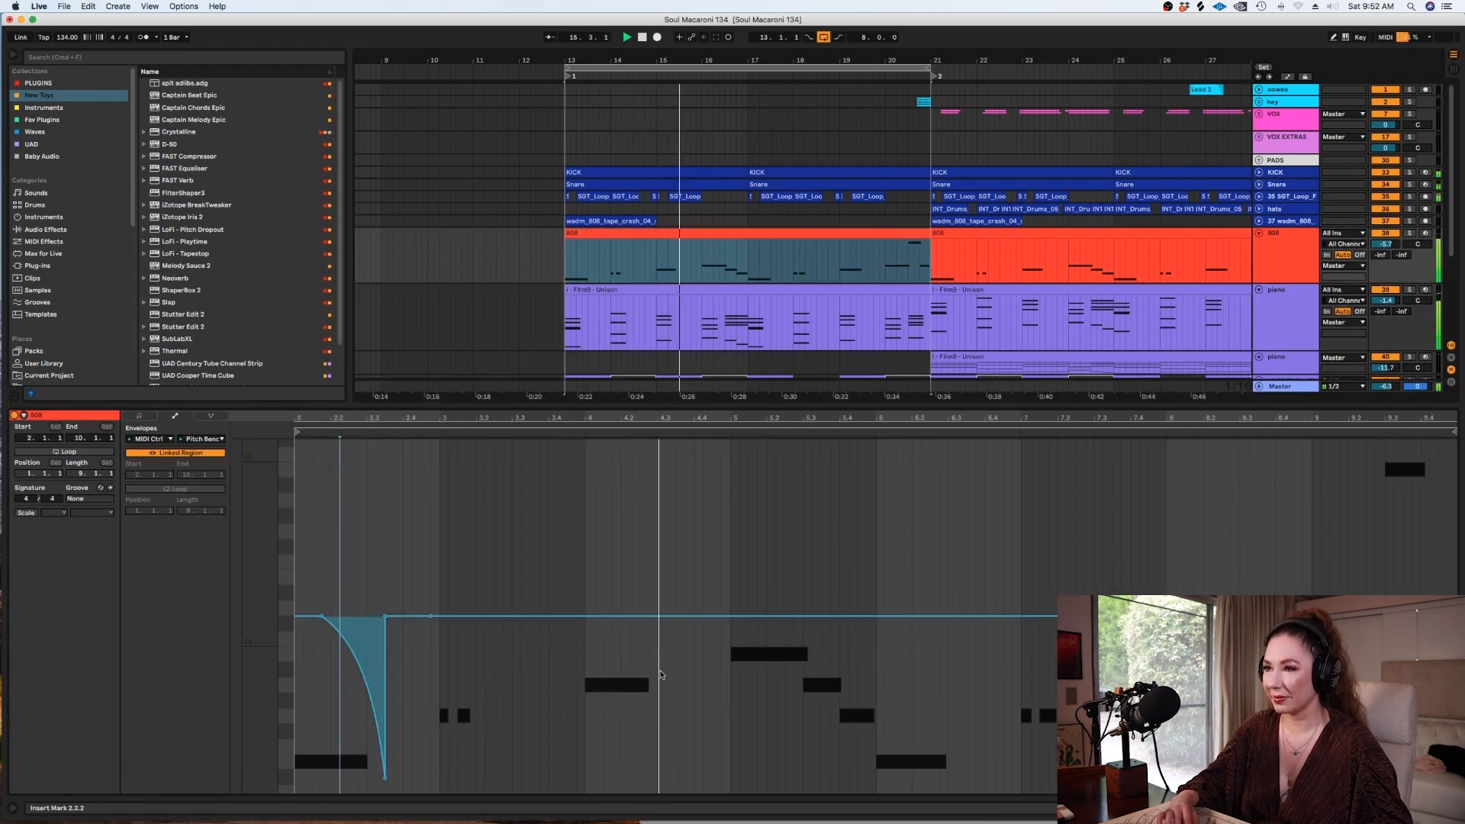
left_click(611, 615)
left_click(676, 615)
left_click_drag(658, 615, 658, 513)
left_click(577, 430)
mouse_move(657, 518)
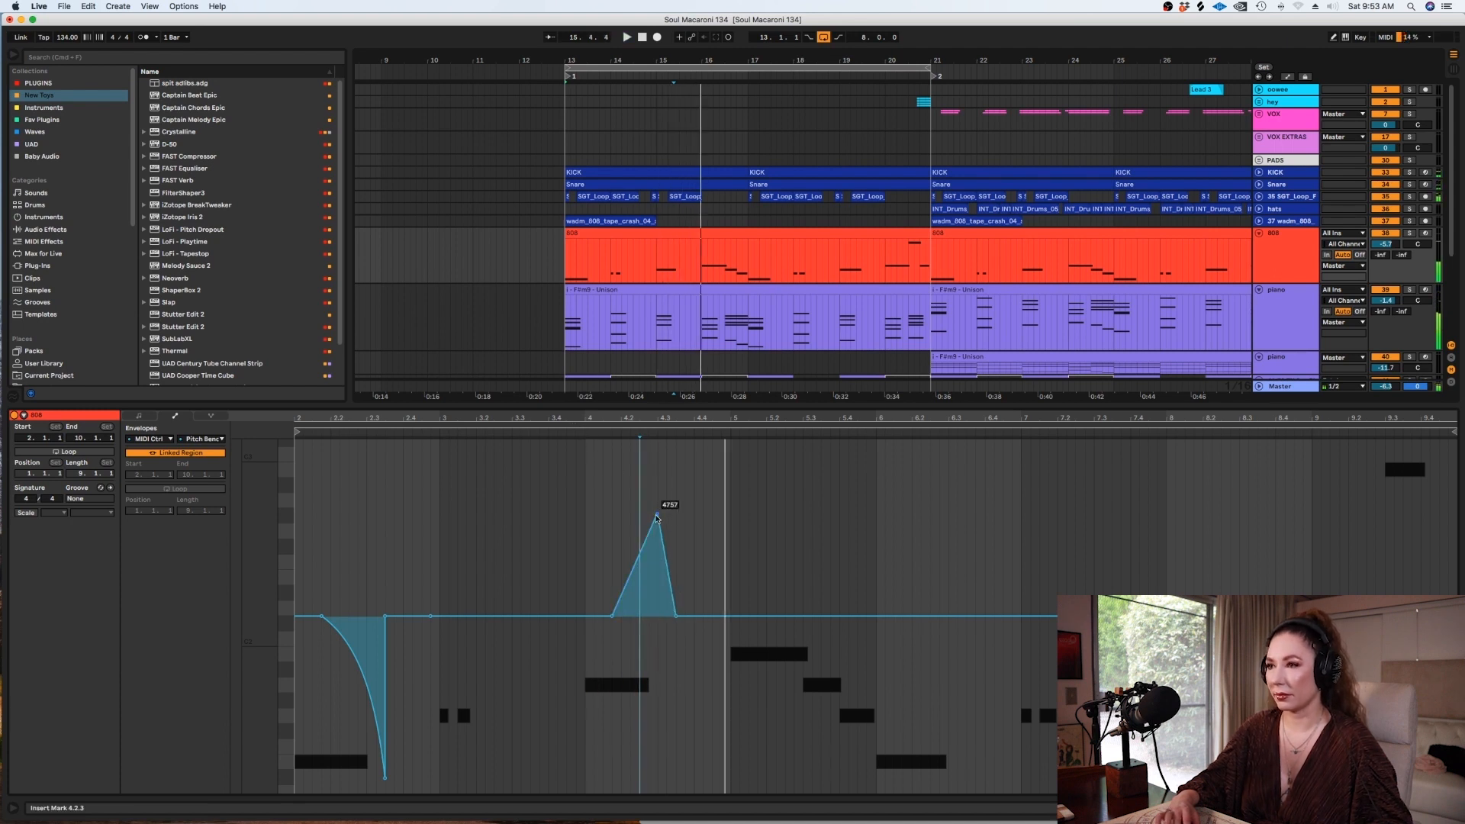
Move the bar 4 pitch bend peak earlier within the A1 note, lower its height and audition the result.
mouse_move(609, 621)
left_click_drag(611, 498, 621, 517)
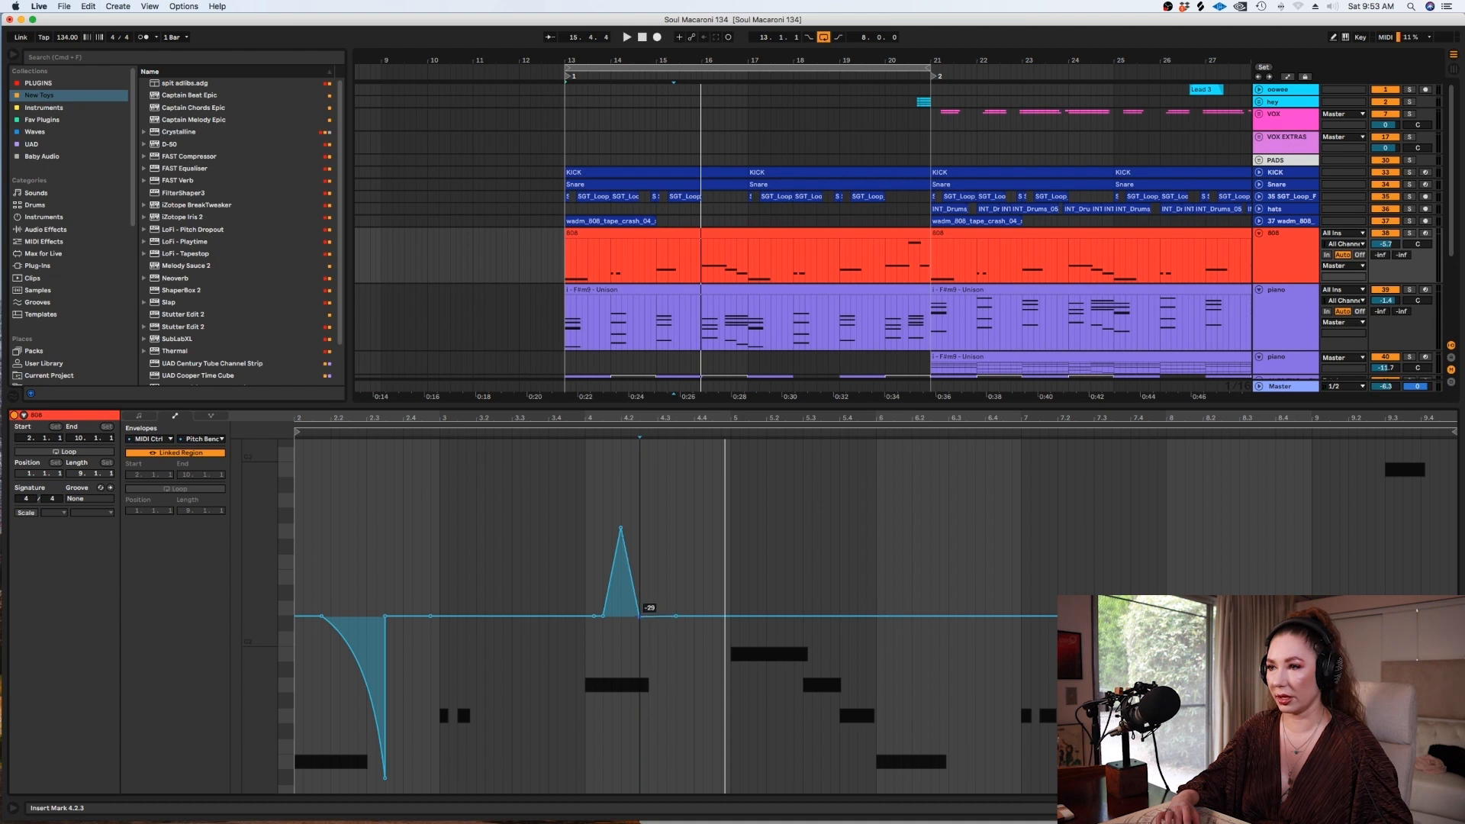
left_click(543, 424)
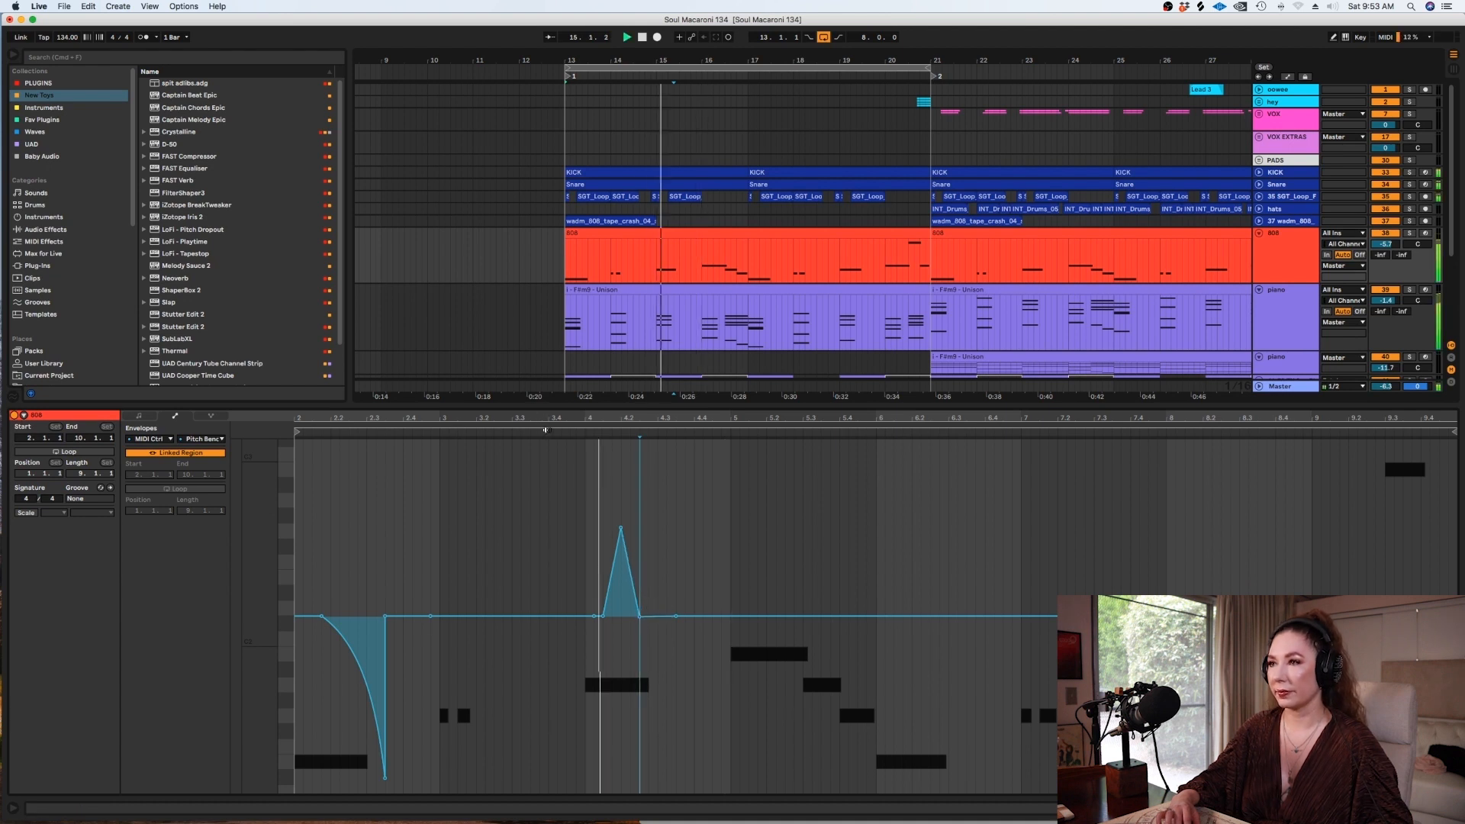
left_click_drag(621, 528, 623, 559)
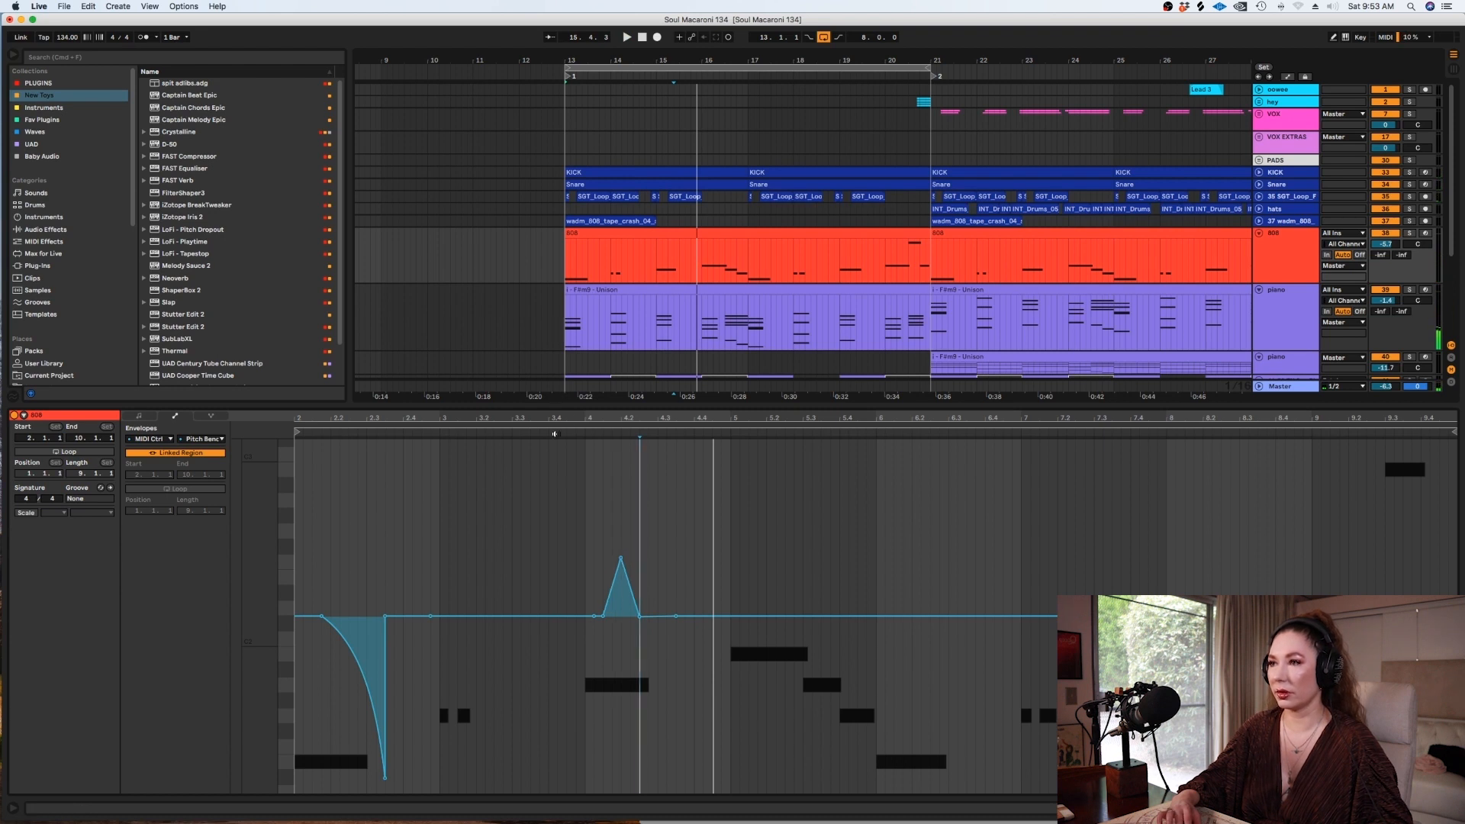
left_click(554, 433)
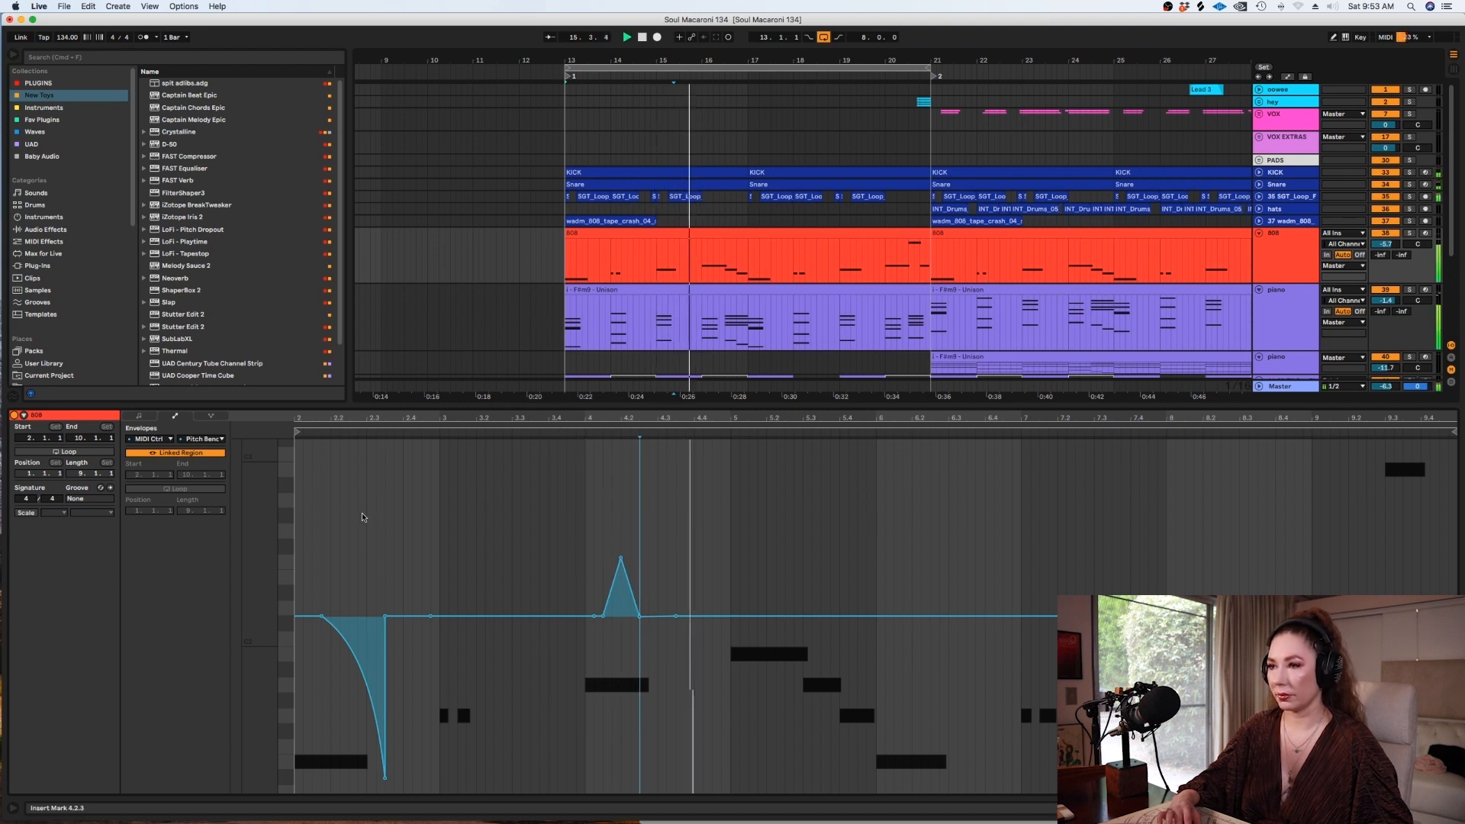
Lengthen the bar 4 A1 note to 4.3.2, bend its pitch fully down at the end and play it back.
left_click(139, 416)
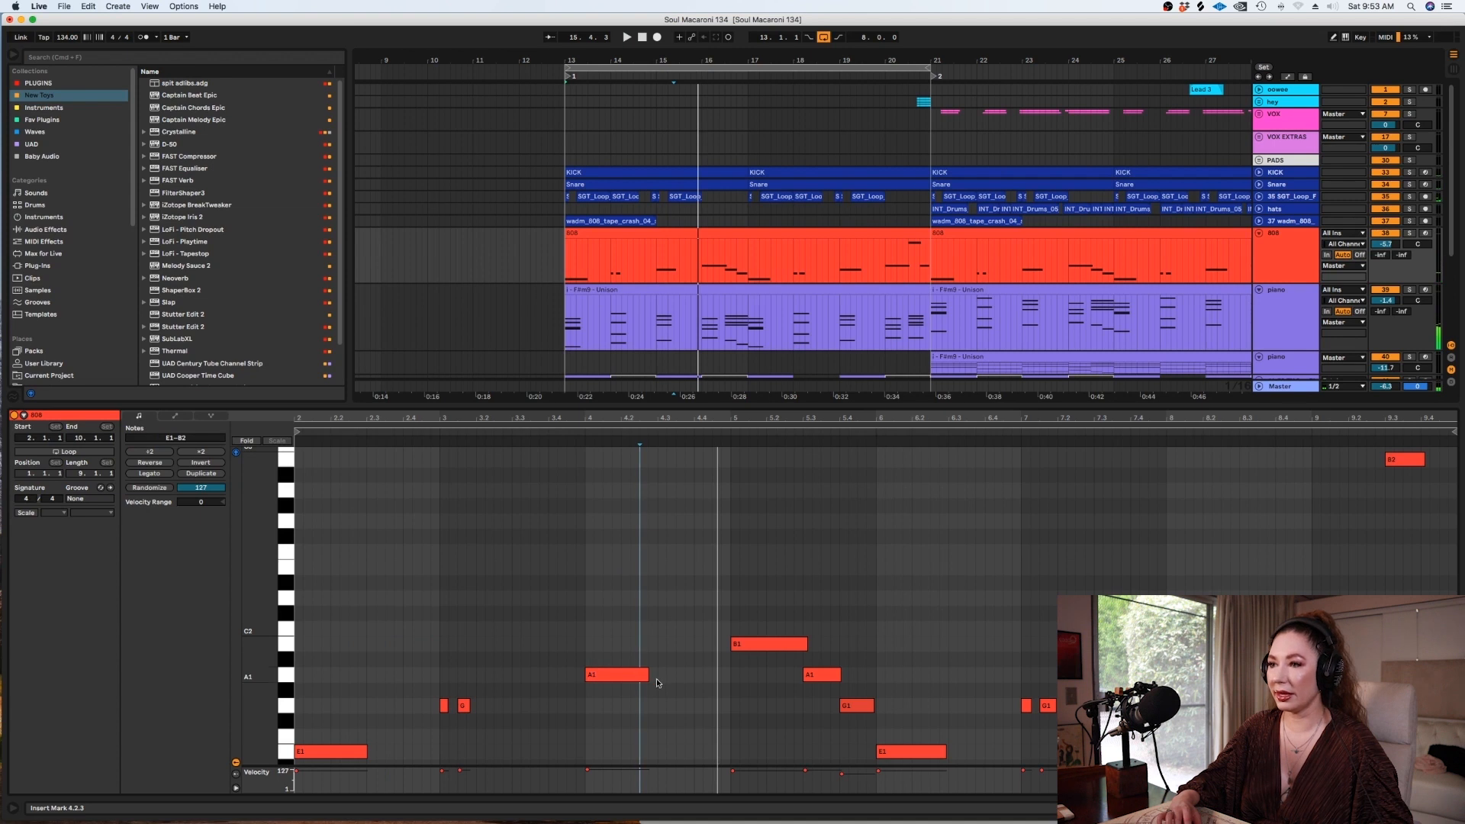
left_click_drag(648, 674, 666, 674)
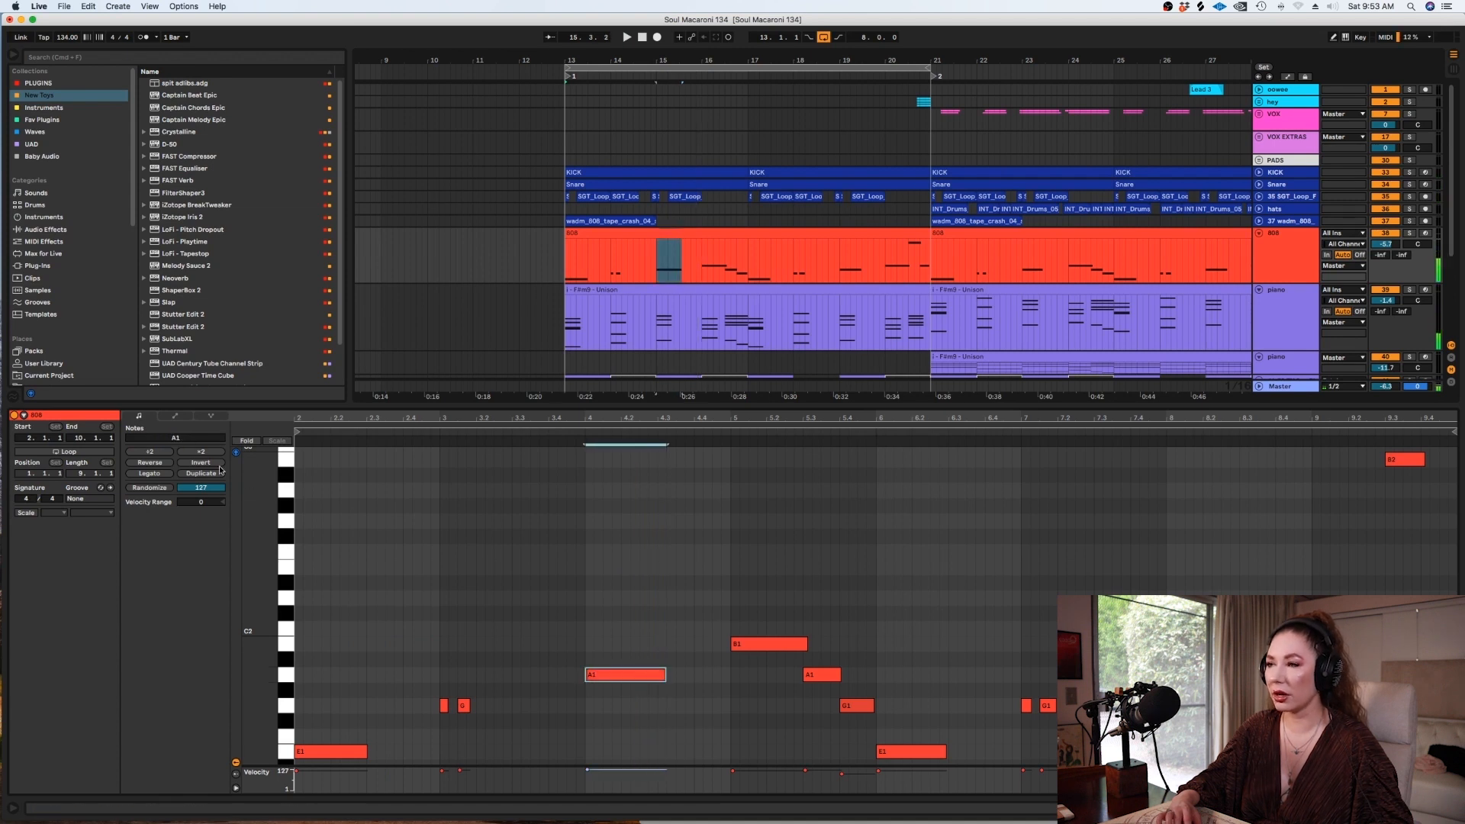
left_click(175, 417)
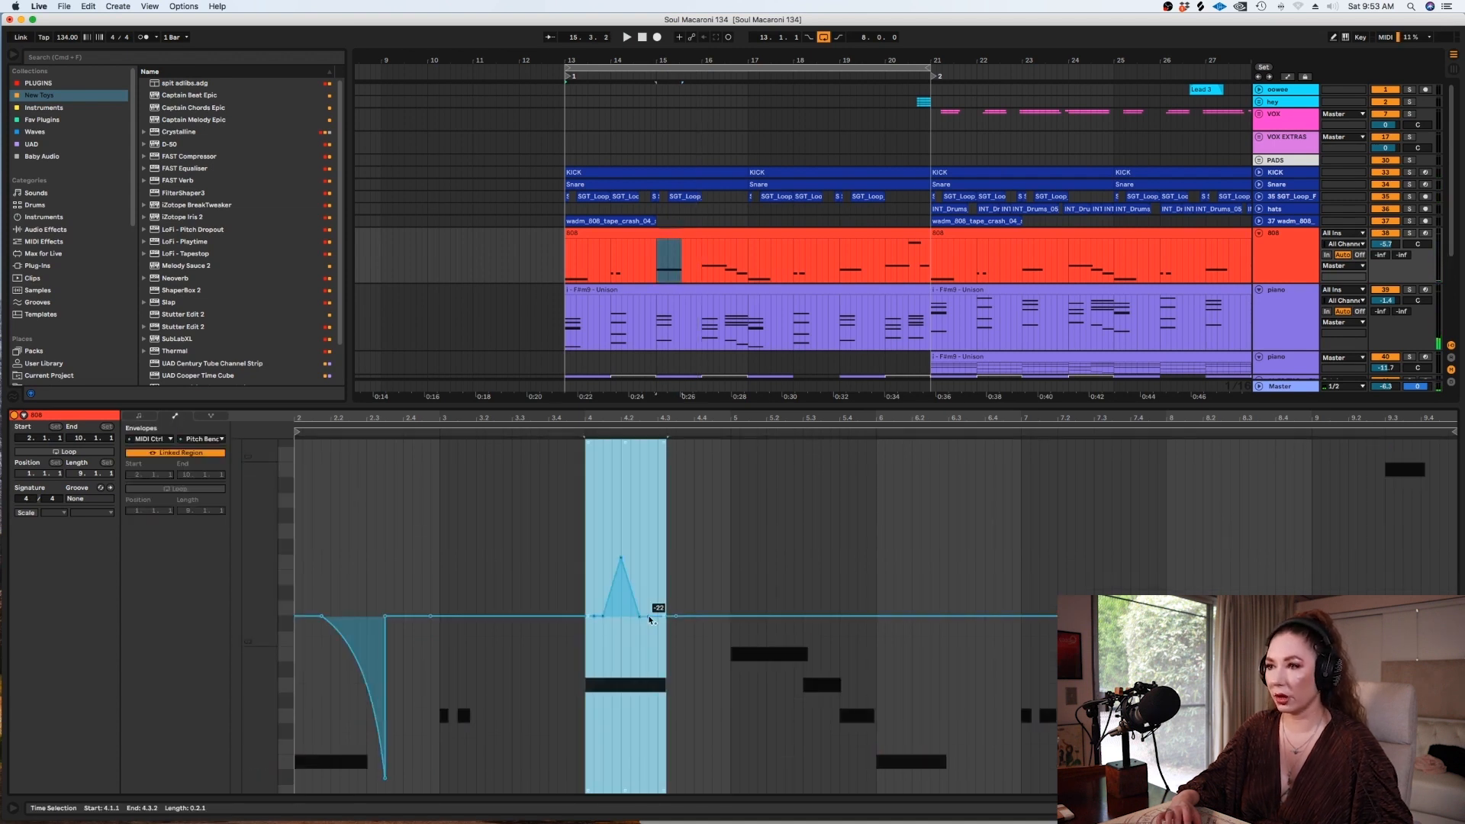
left_click_drag(656, 620, 666, 792)
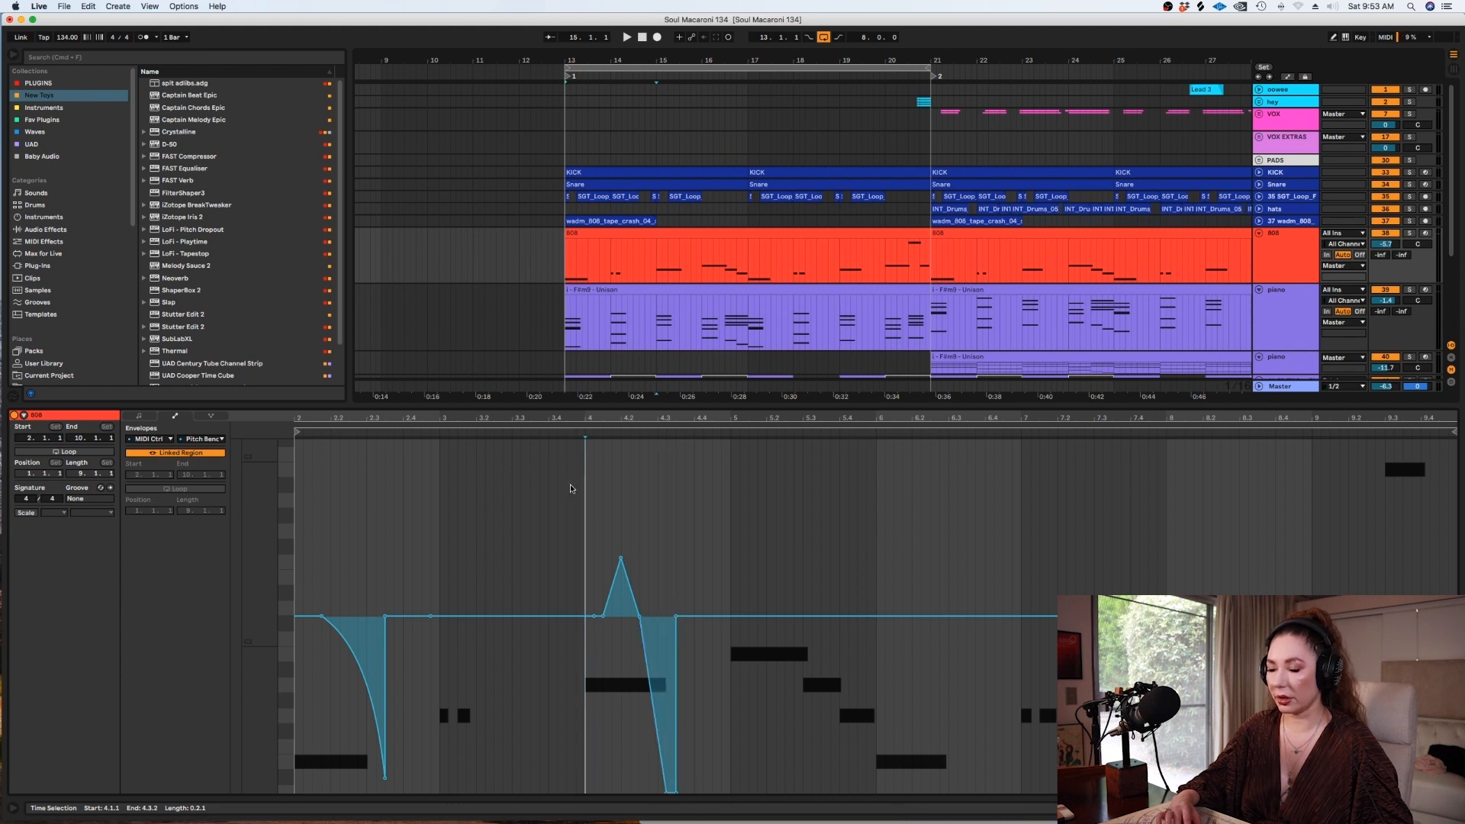
left_click(559, 429)
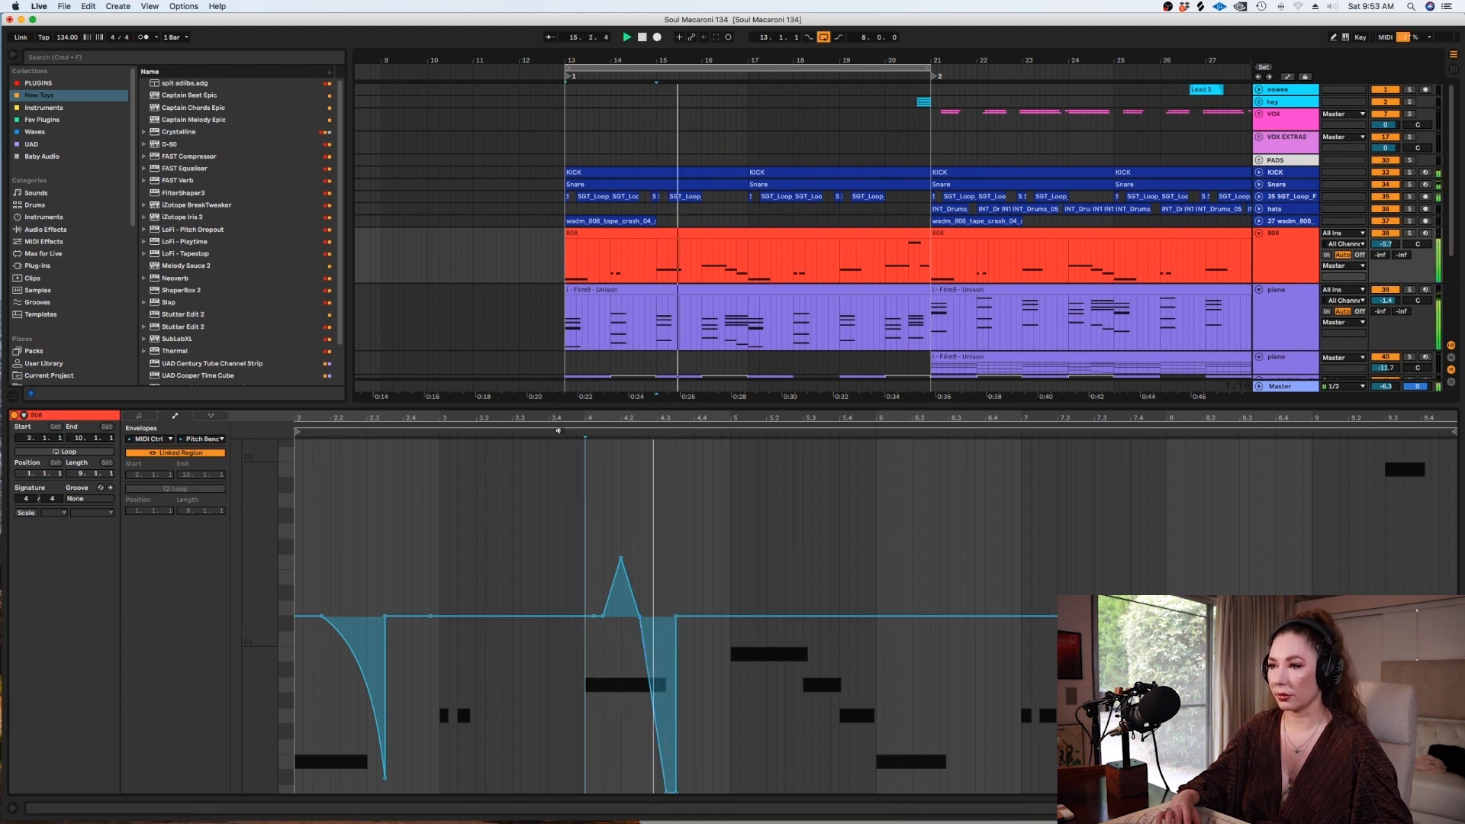
key("space")
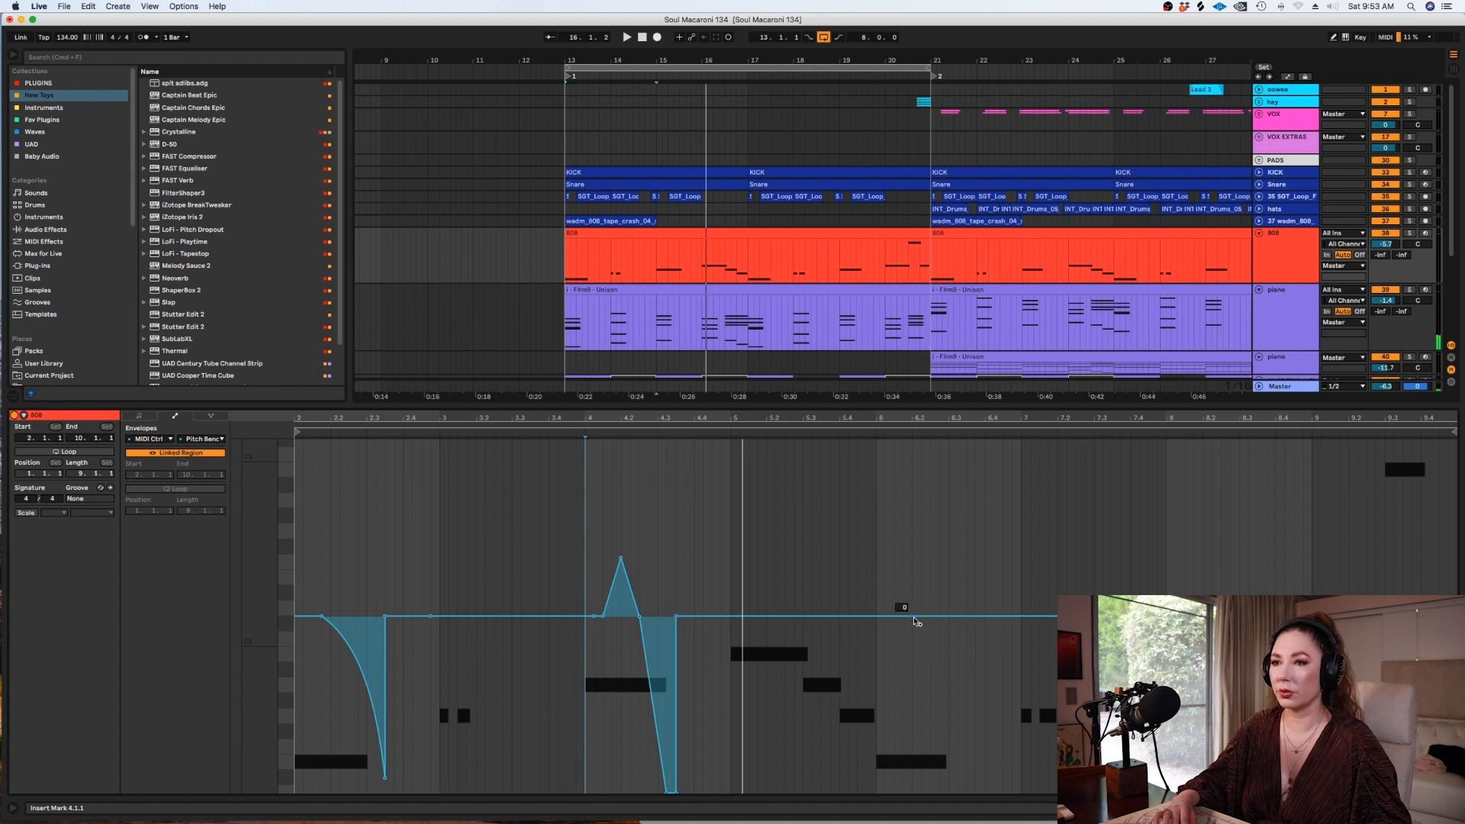
Paste the 808 clip with its pitch bends over the 808 part starting at bar 21.
left_click_drag(728, 742, 297, 750)
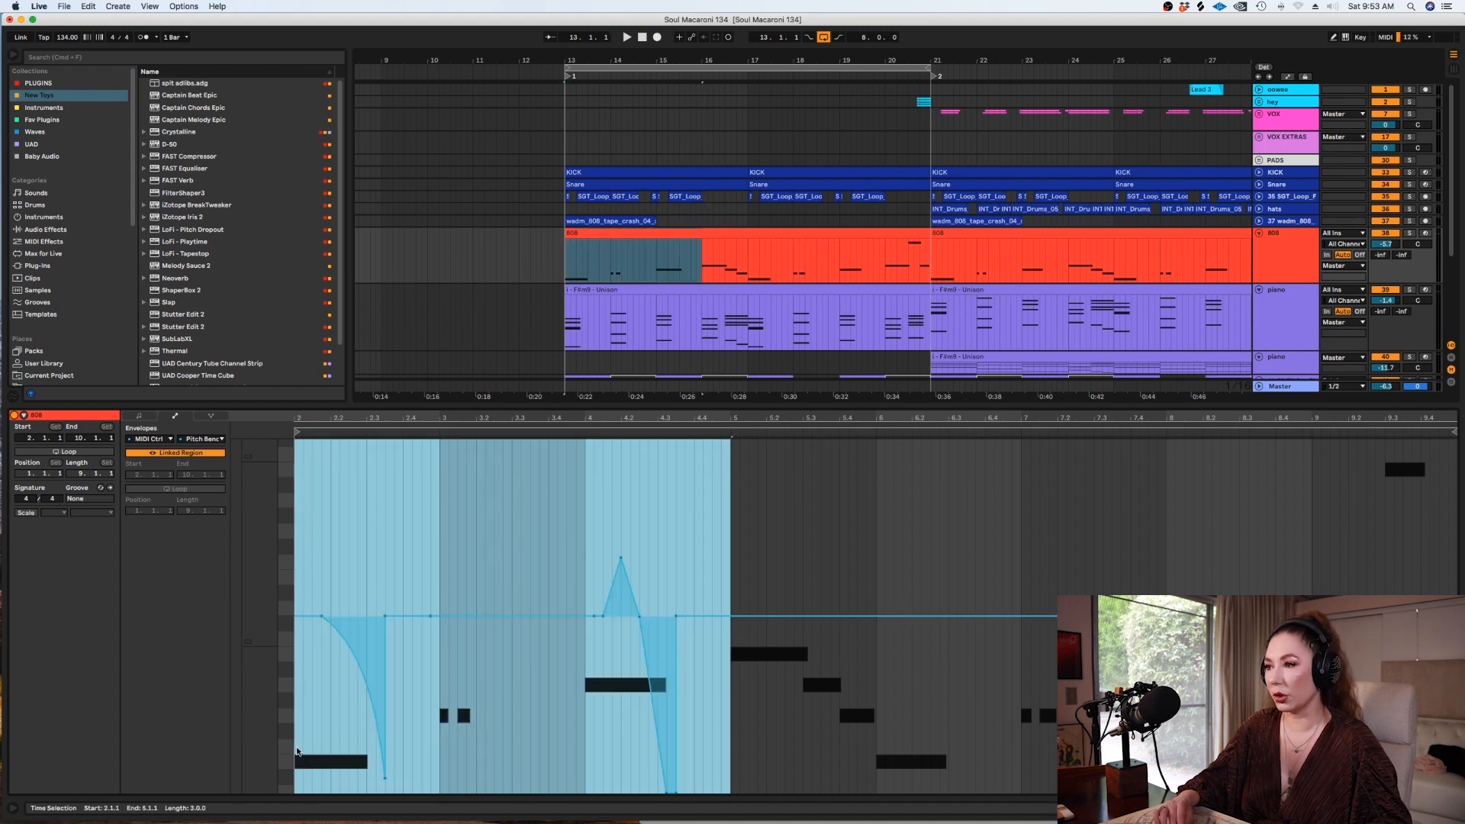
left_click(724, 709)
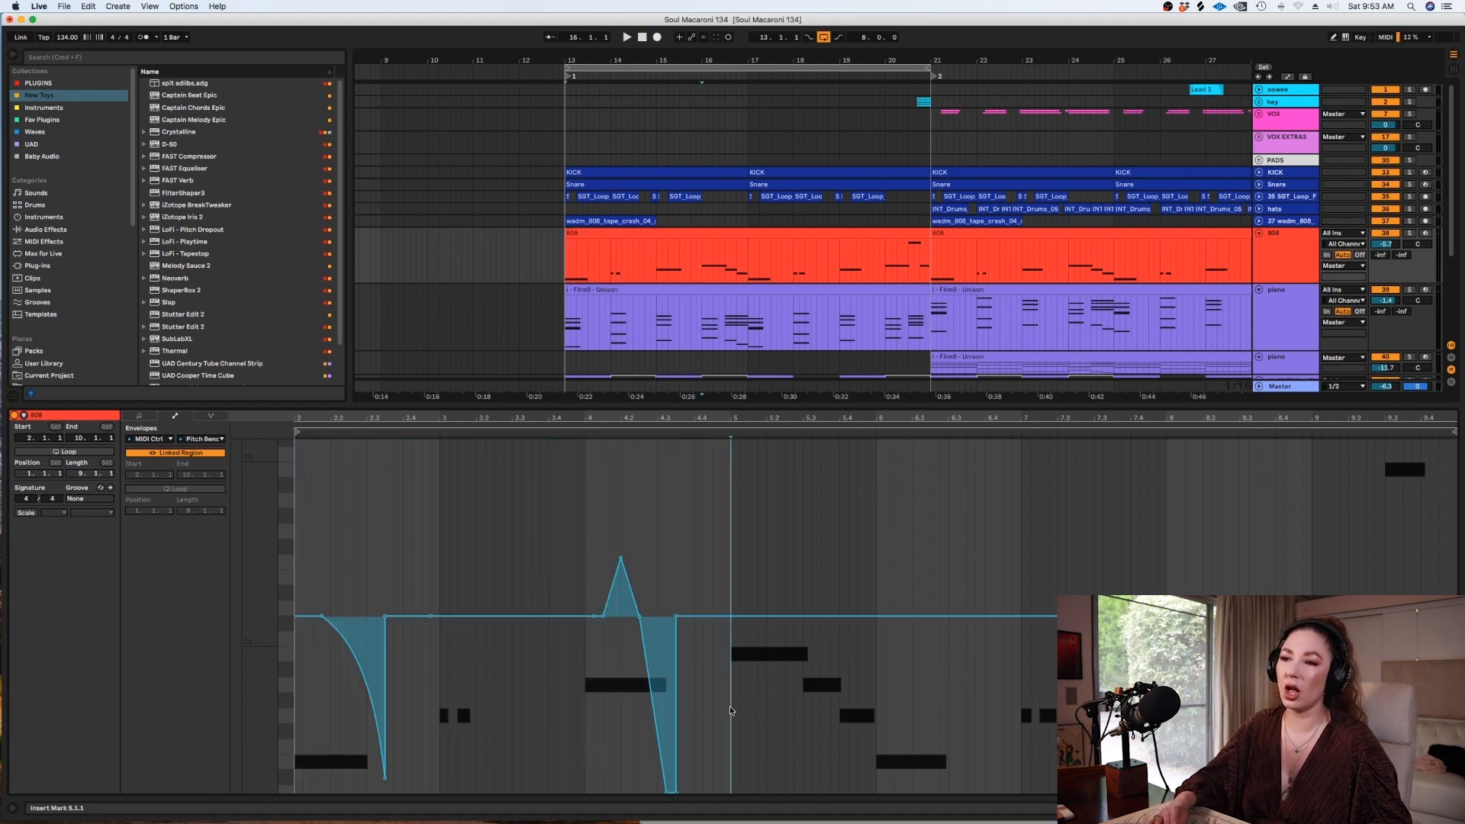
key("super+v")
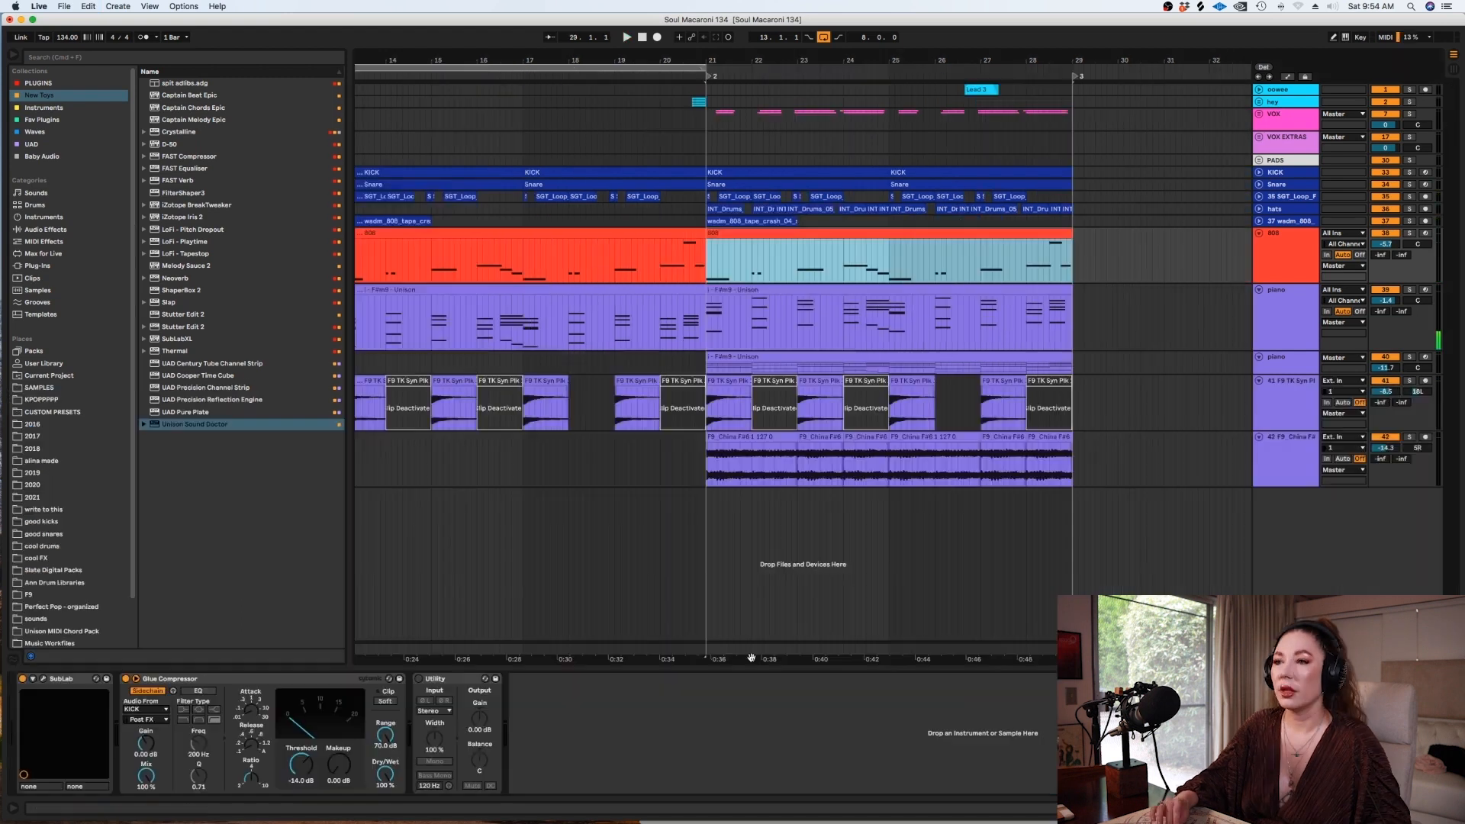
Examine the 808 track's SubLab synth settings, then close the plugin window.
scroll(1013, 501, "left", 5)
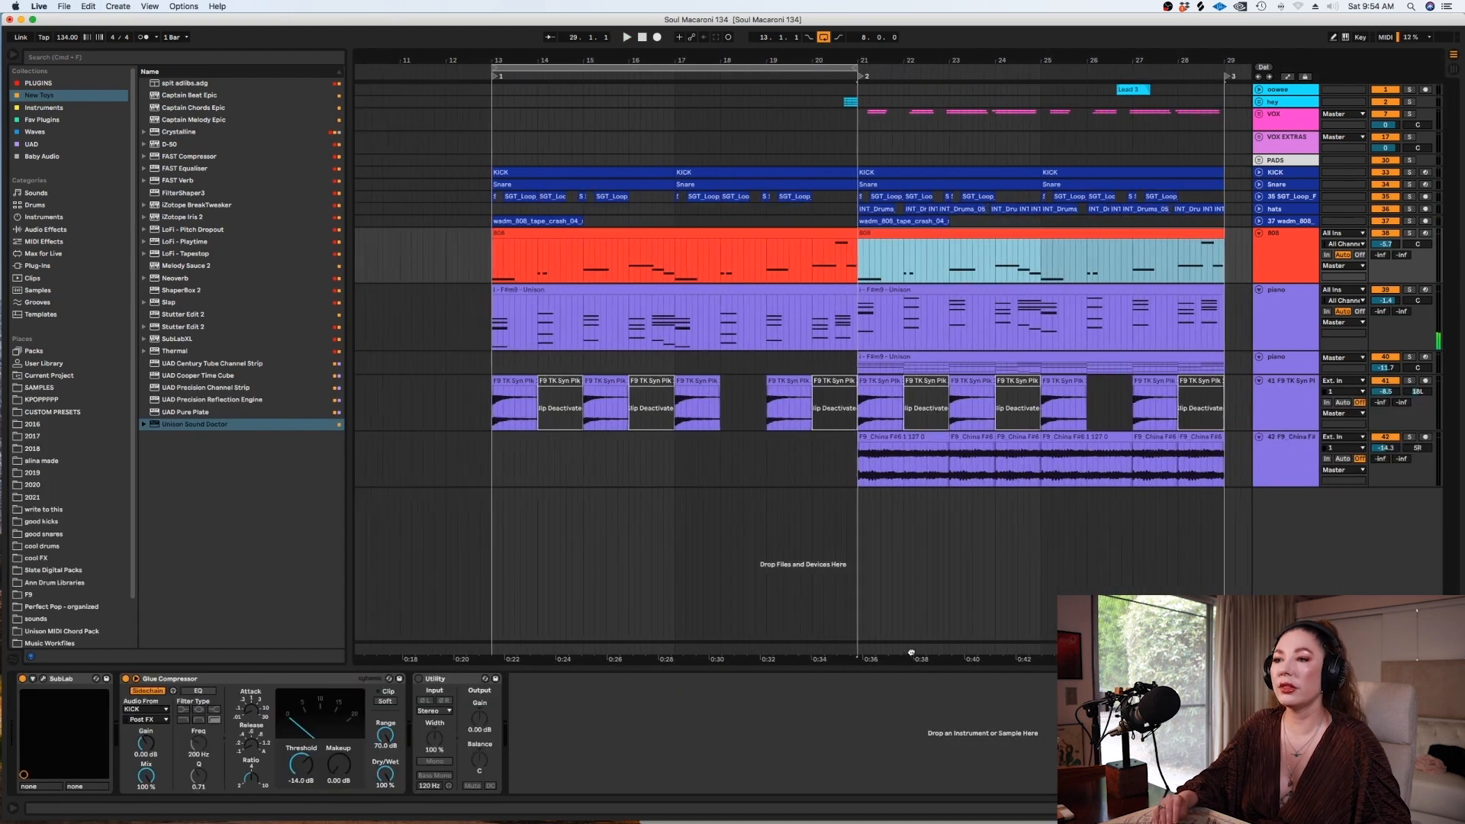
left_click(734, 255)
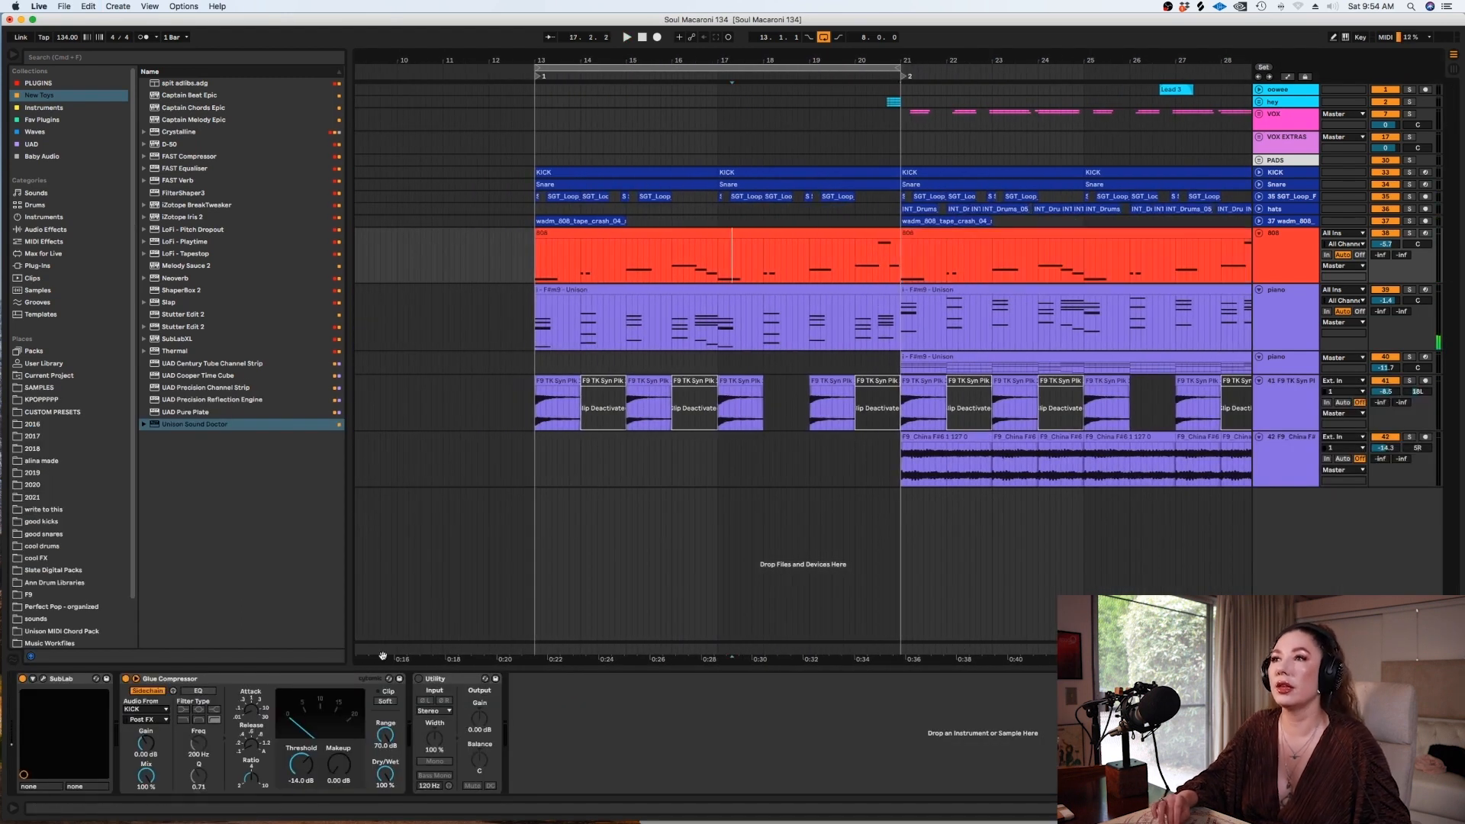
left_click(45, 680)
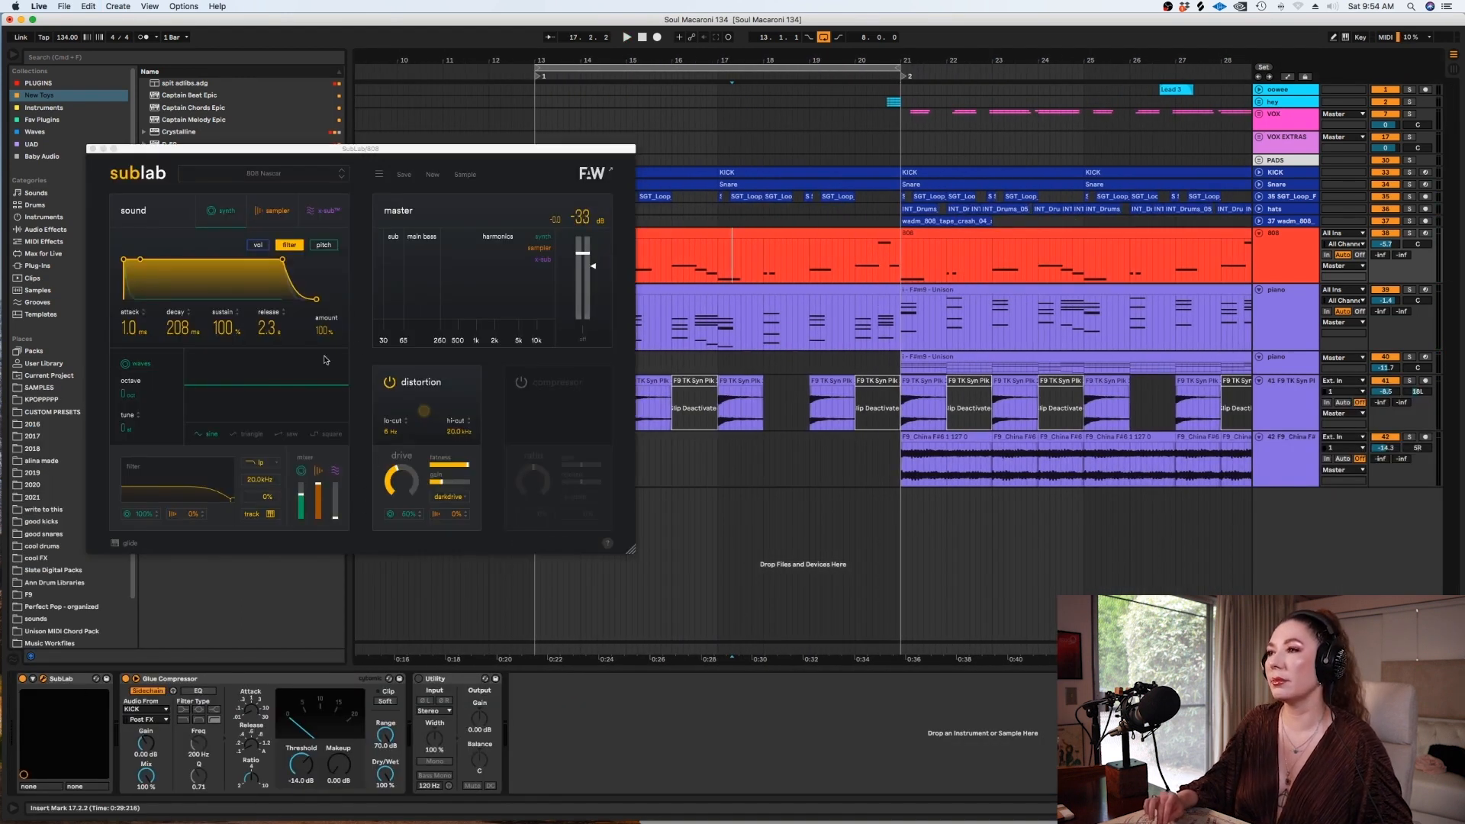
left_click(92, 149)
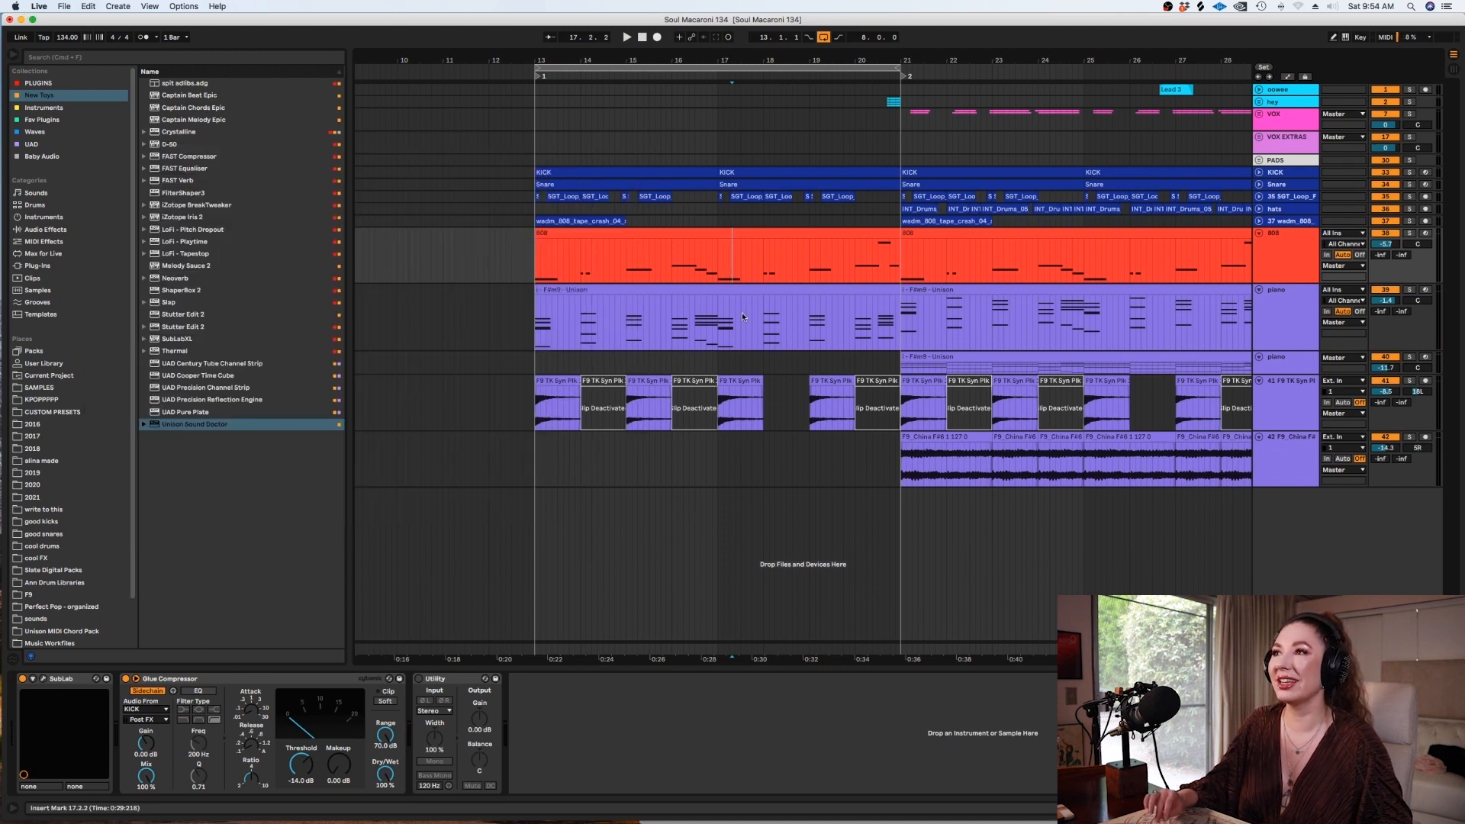
Freeze the 808 track.
left_click(1294, 267)
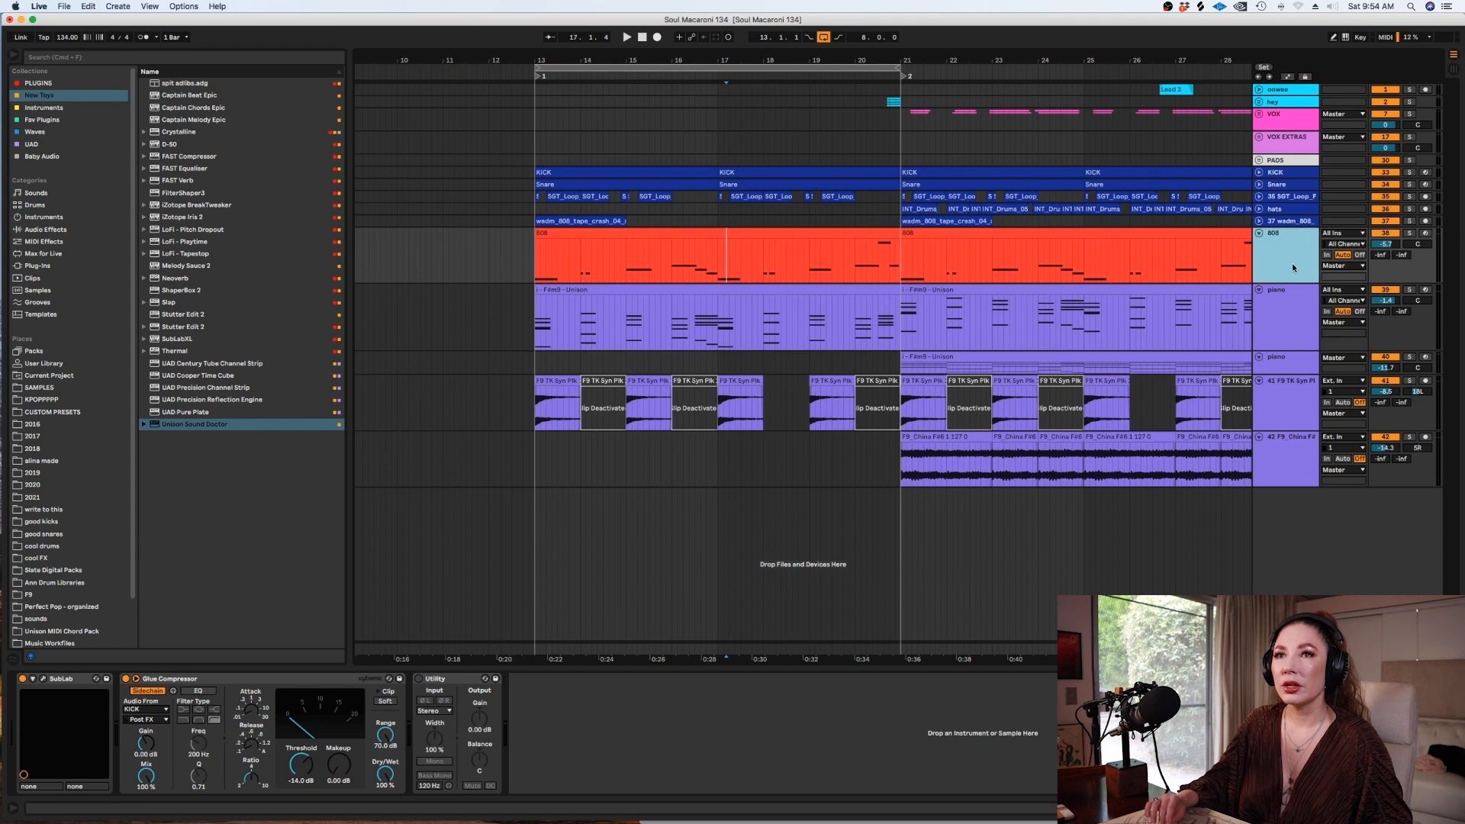
right_click(1294, 267)
left_click(1321, 343)
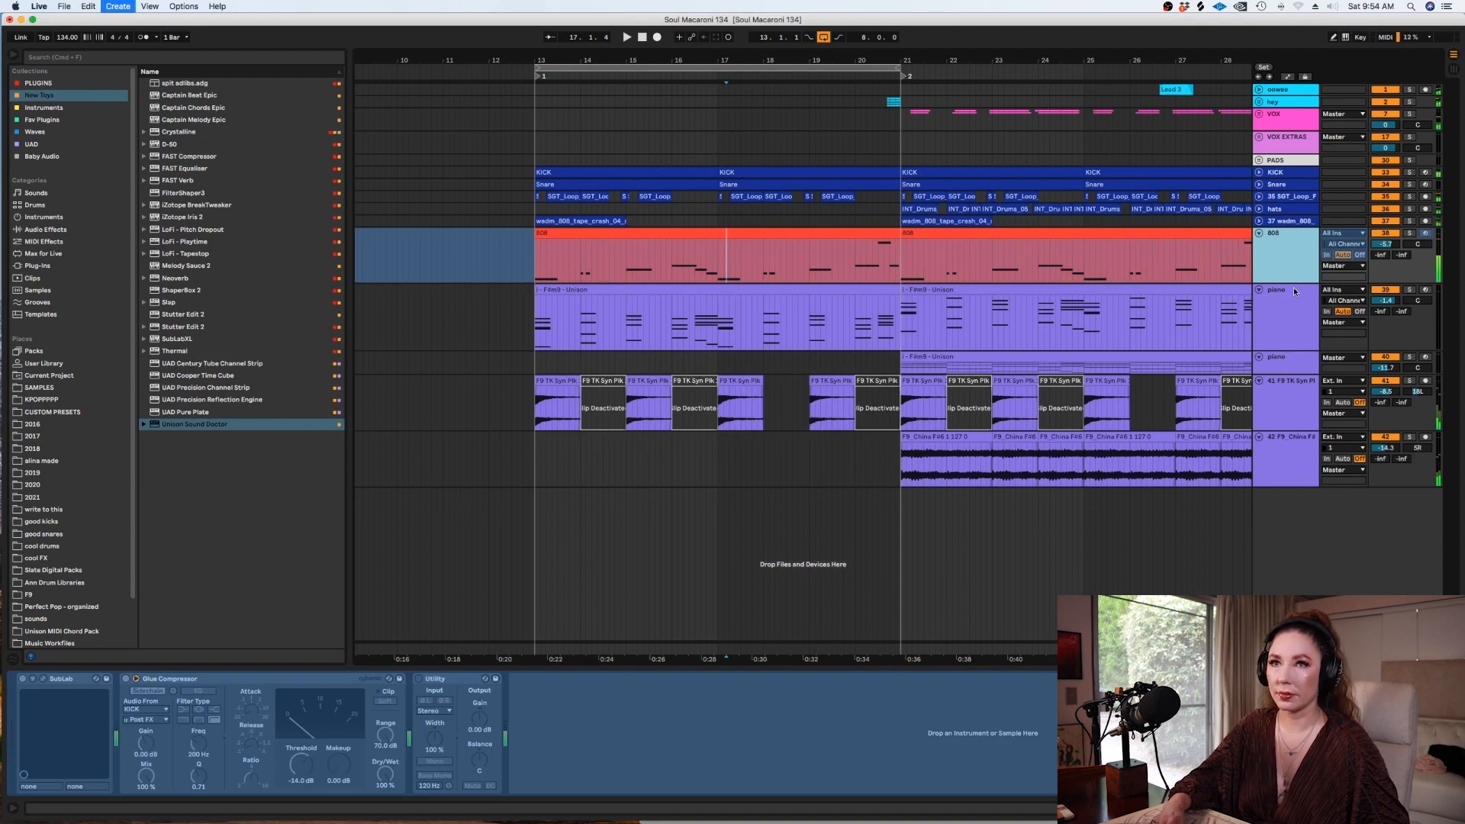
Copy the frozen 808 clip onto a new audio track as audio at bar 13 and duplicate it to fill bars 21 to 29.
key("super+t")
left_click_drag(840, 233, 842, 313)
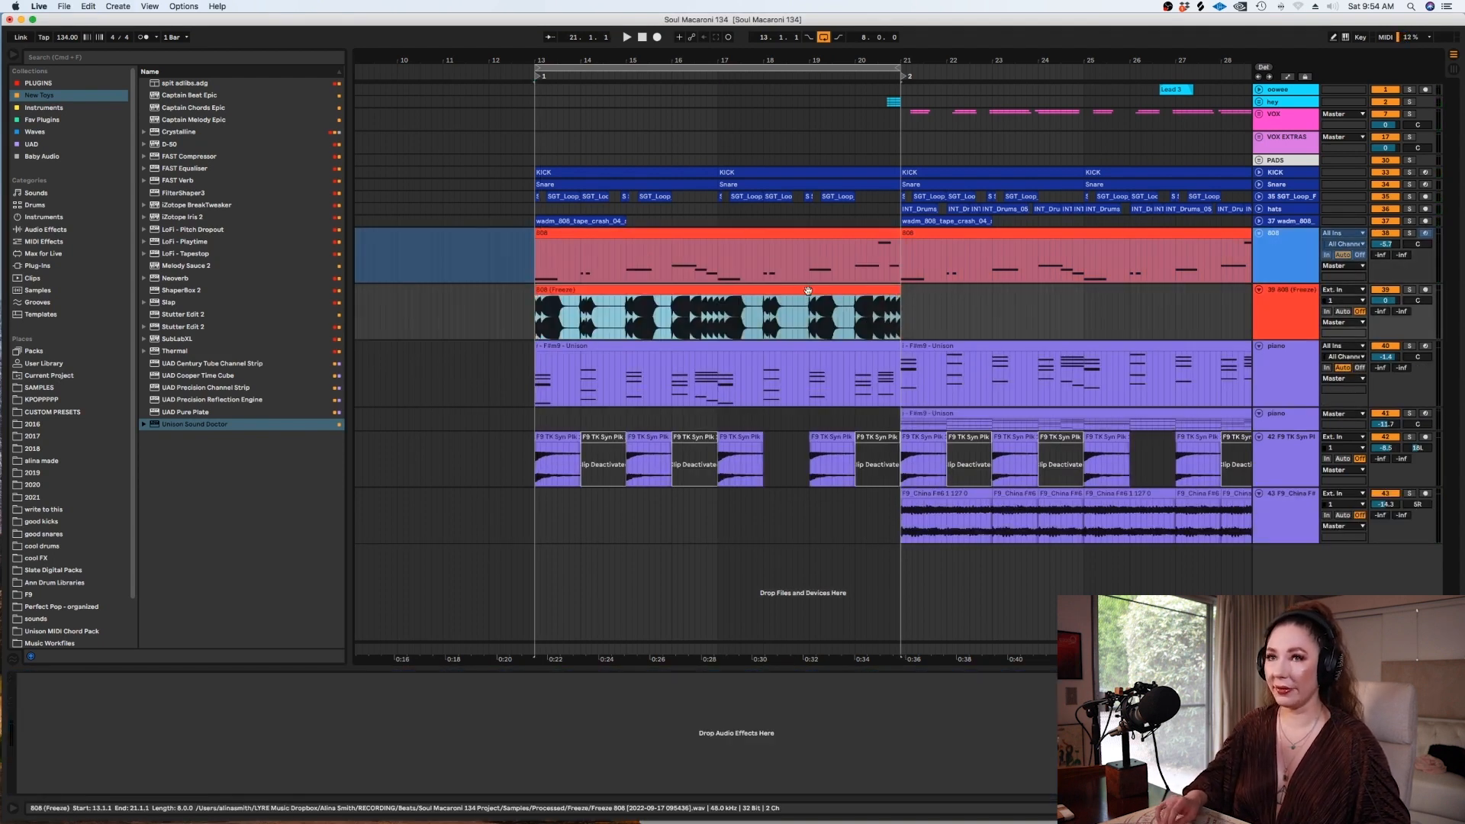
key("super+d")
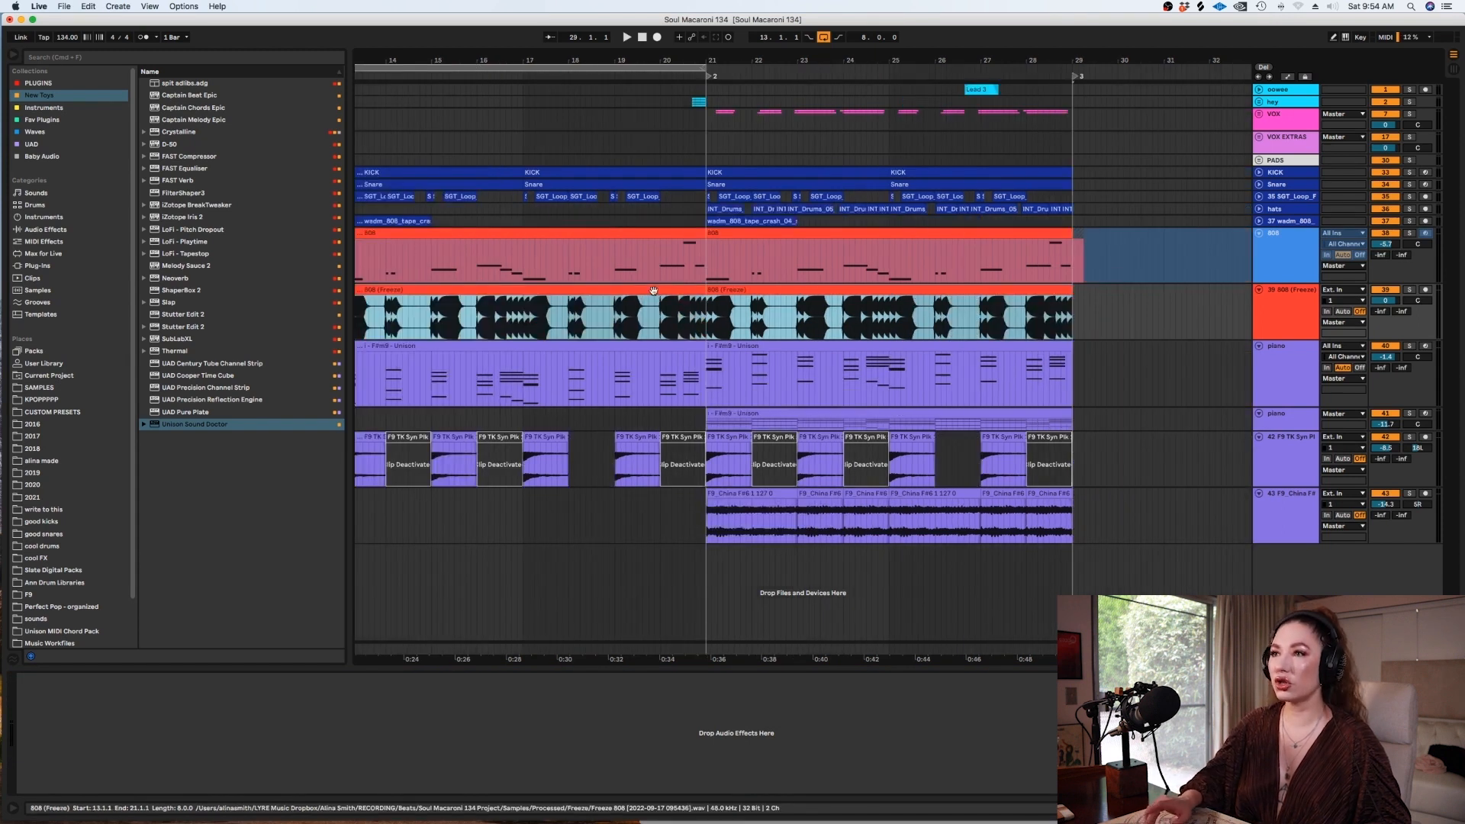
key("minus")
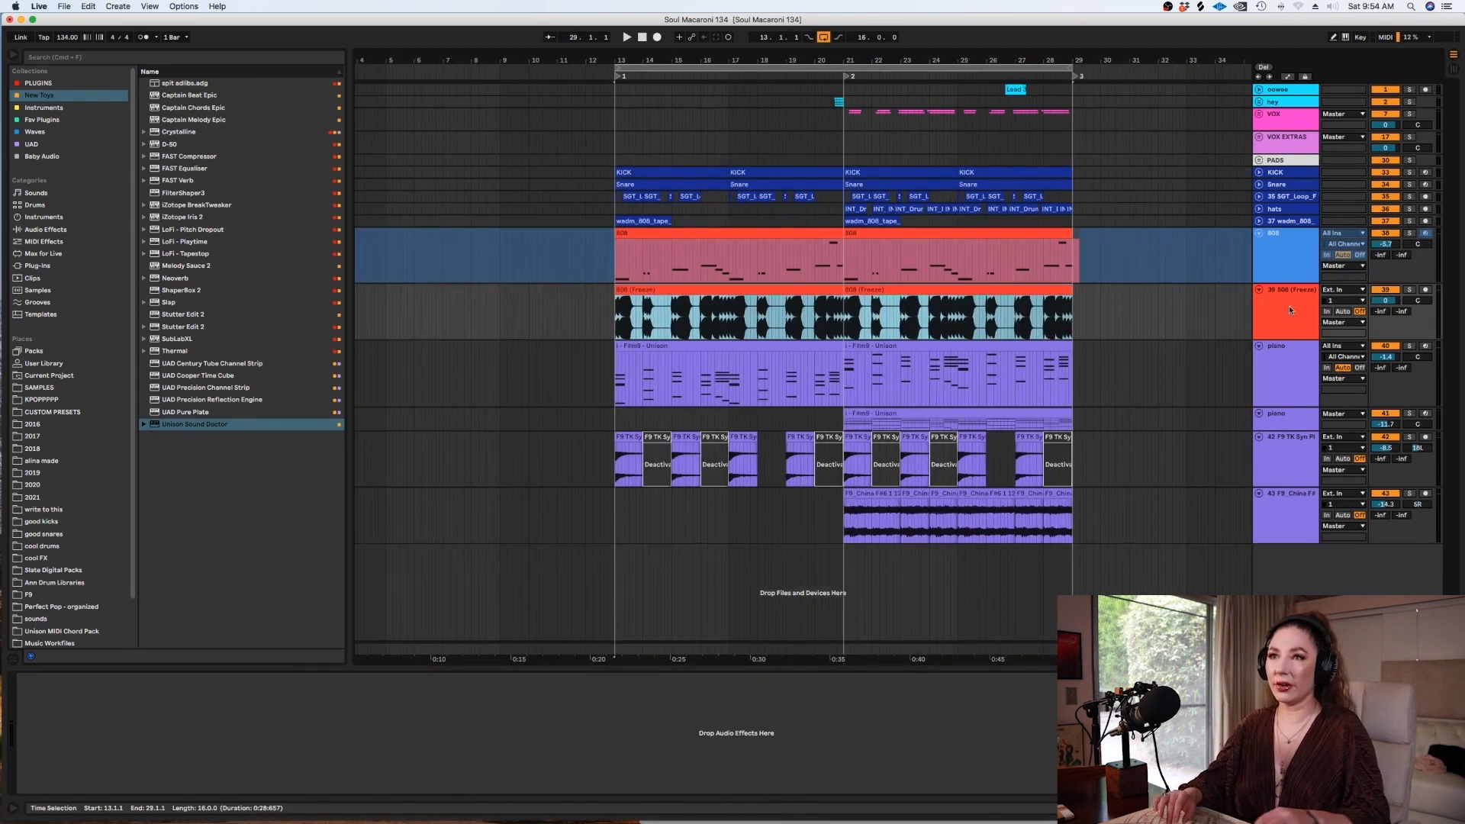
Rename the new 808 audio track as 808 highs and solo it.
left_click(1282, 311)
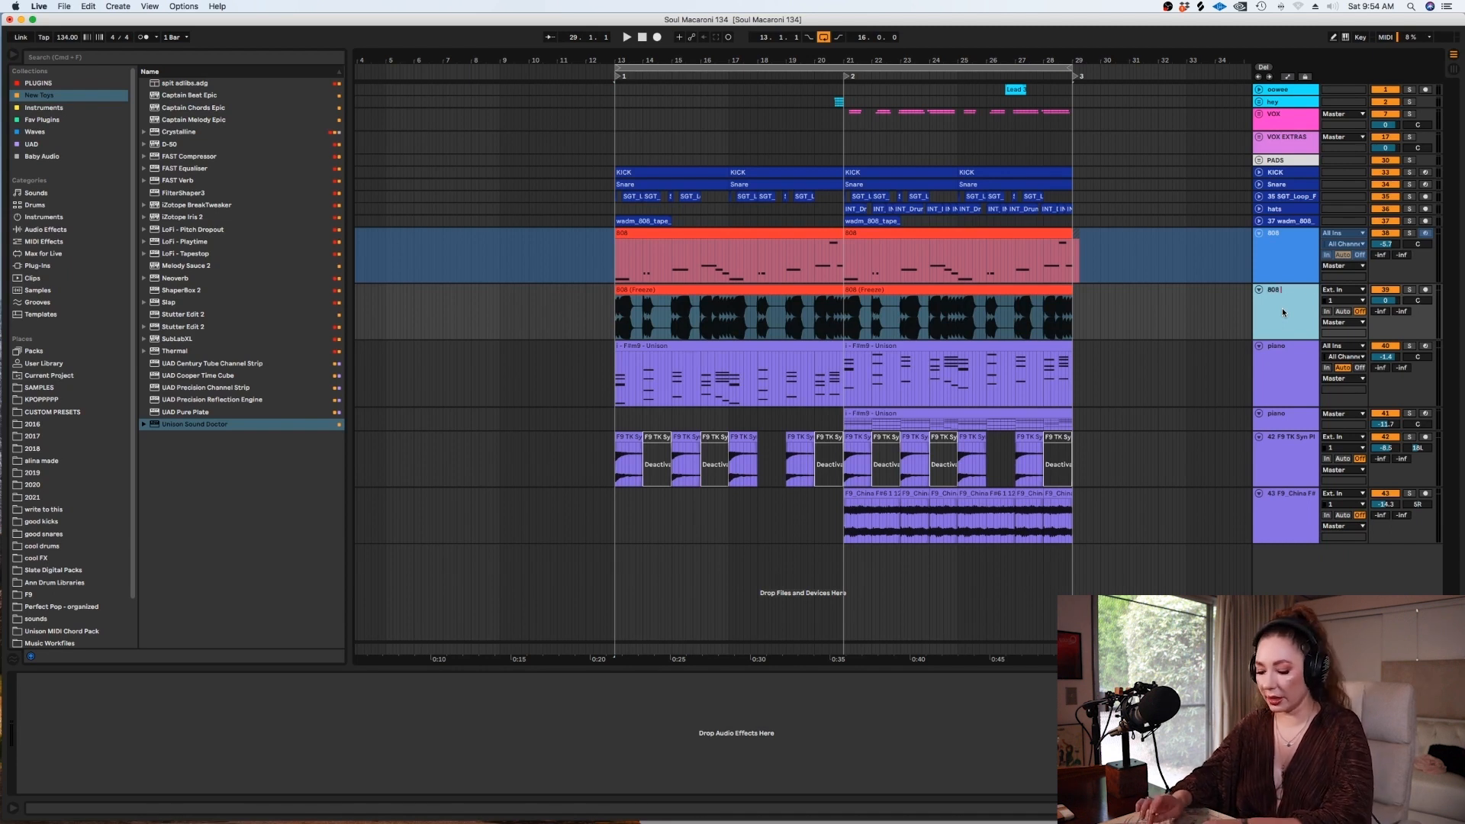
key("Return")
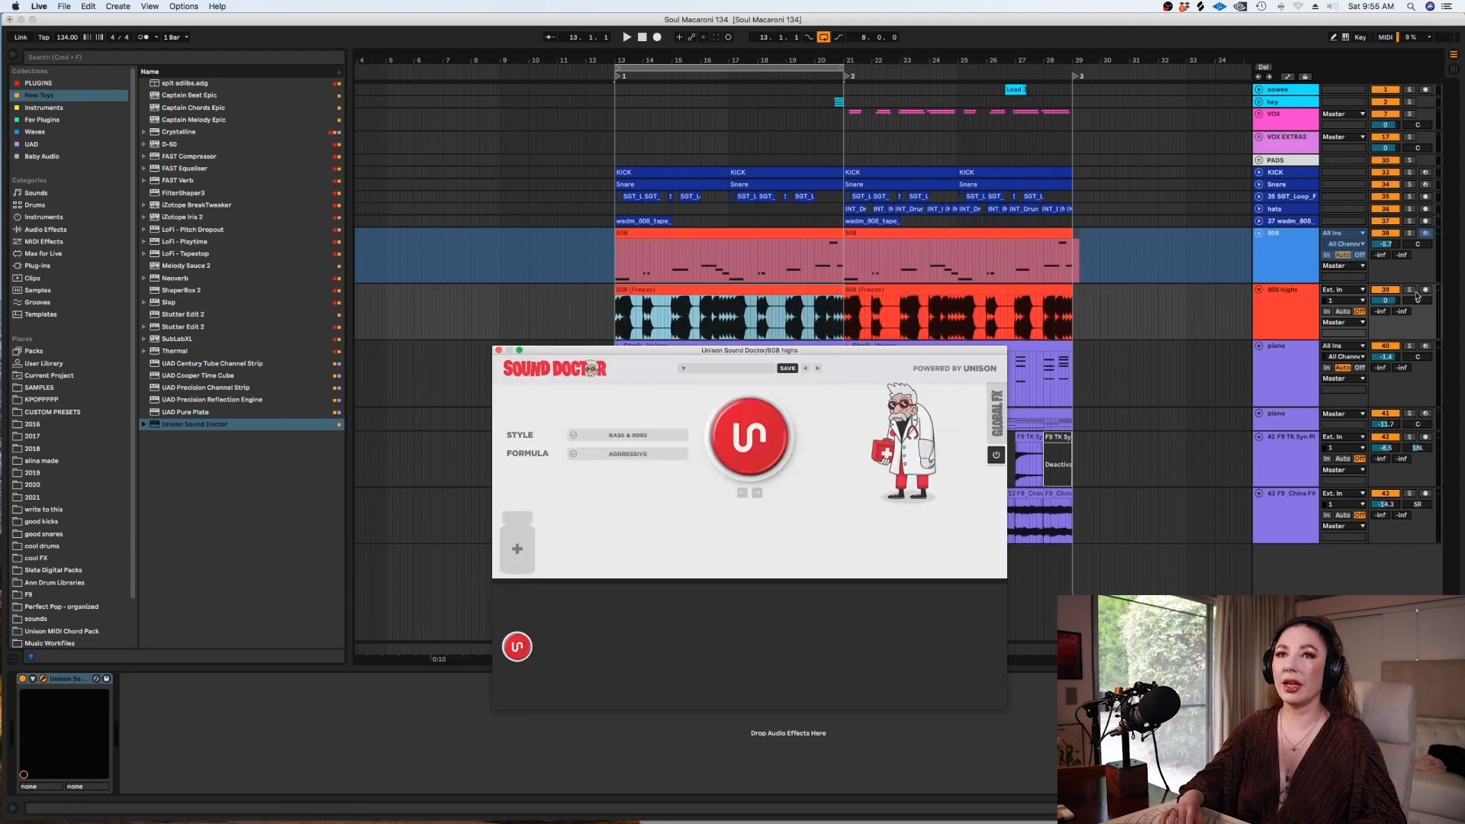
left_click(1409, 291)
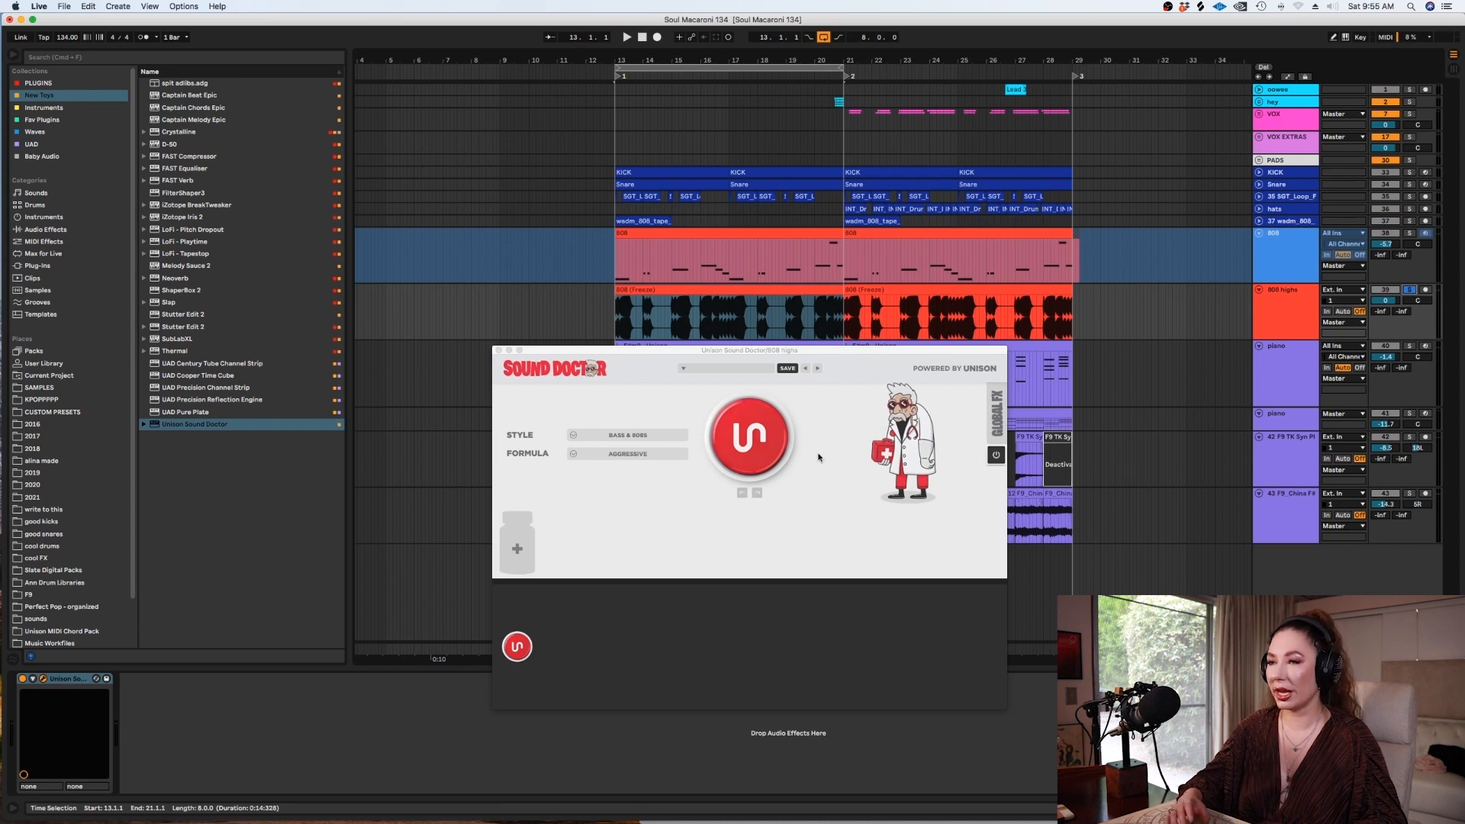
Add a Filter effect to Sound Doctor on the 808 highs track, set as a high pass with its cutoff adjusted by ear.
left_click(519, 543)
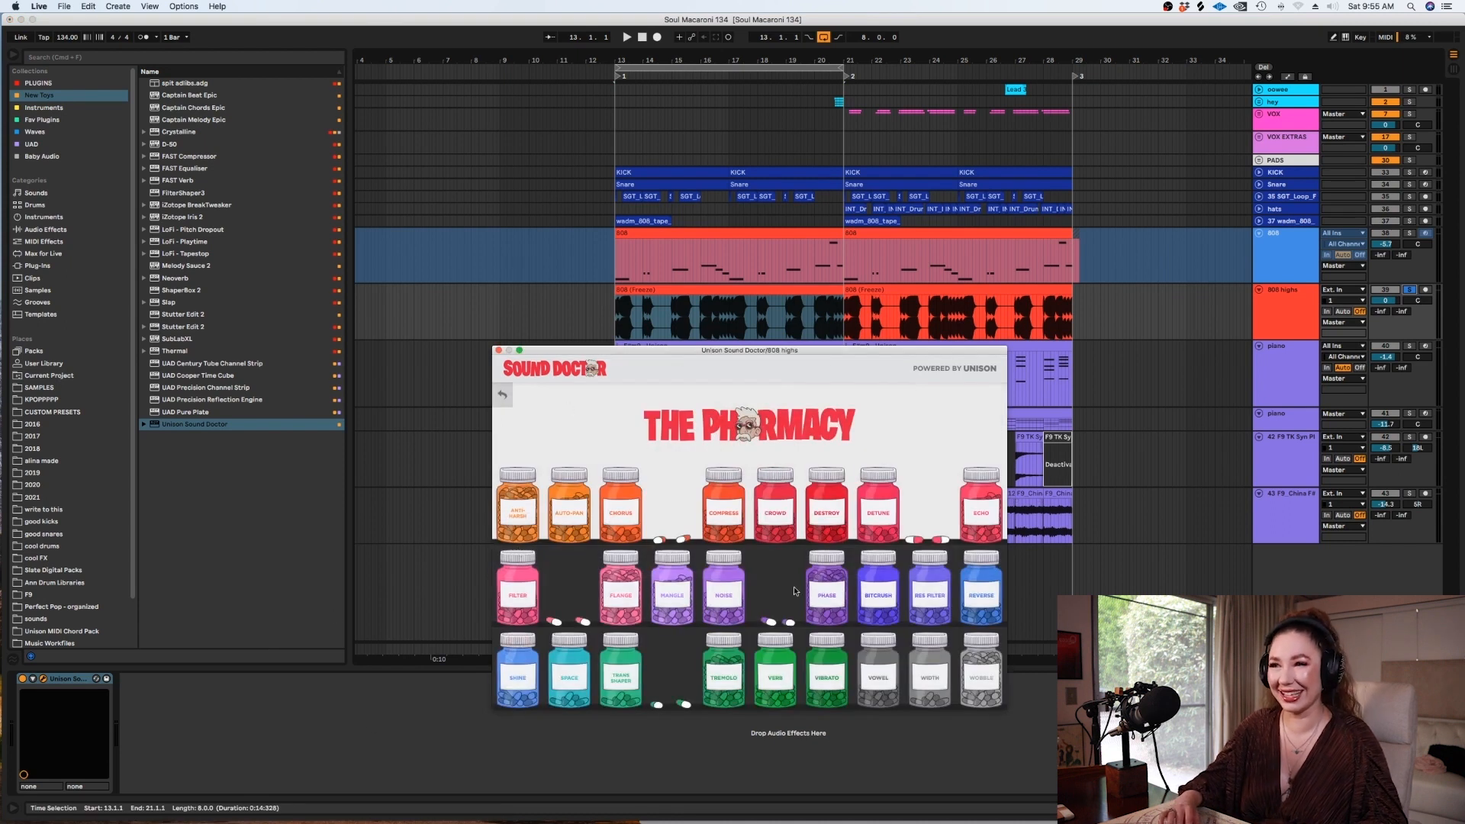
left_click(518, 599)
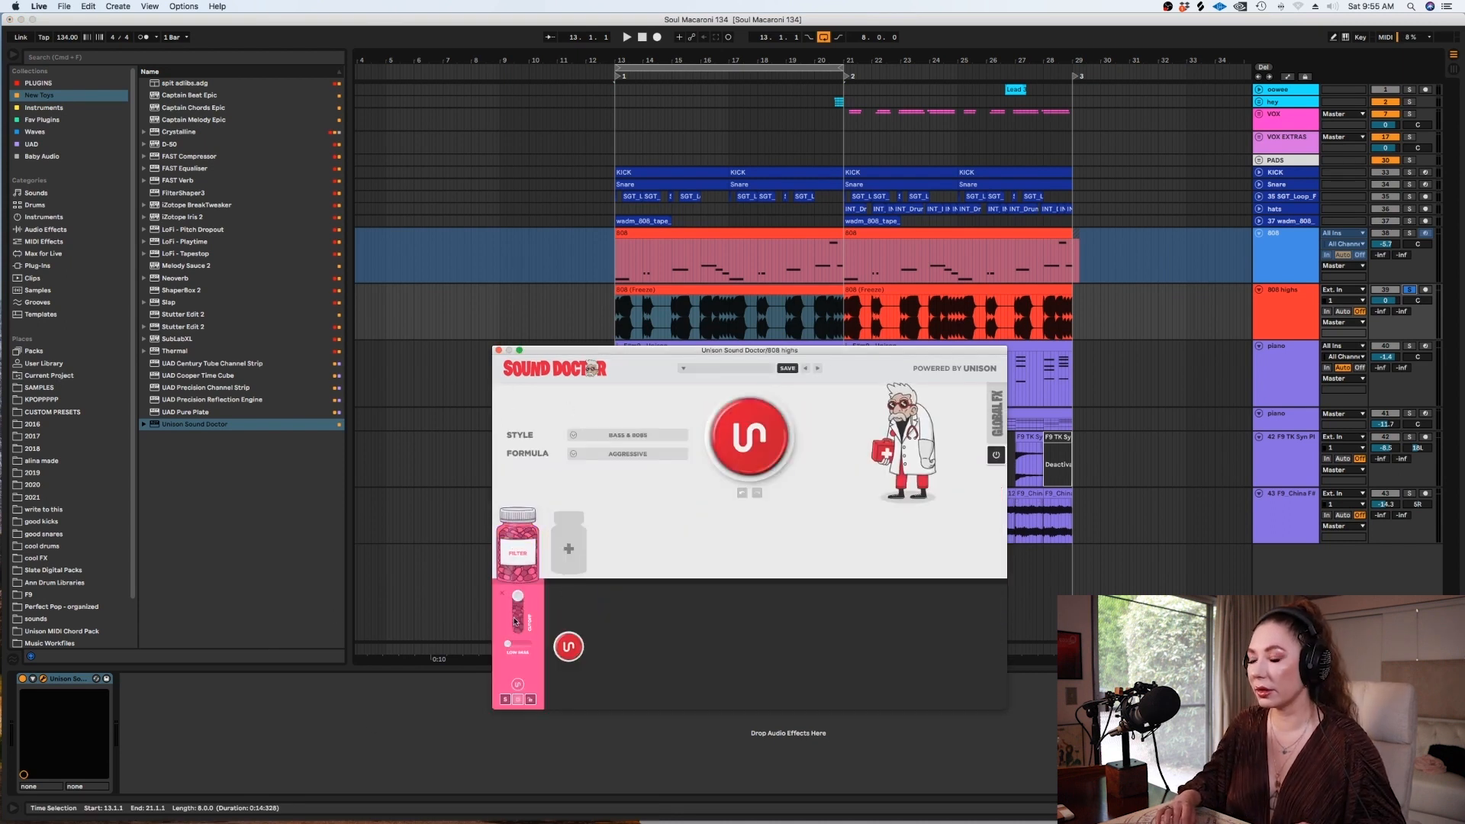
left_click(518, 684)
left_click(518, 685)
left_click(519, 686)
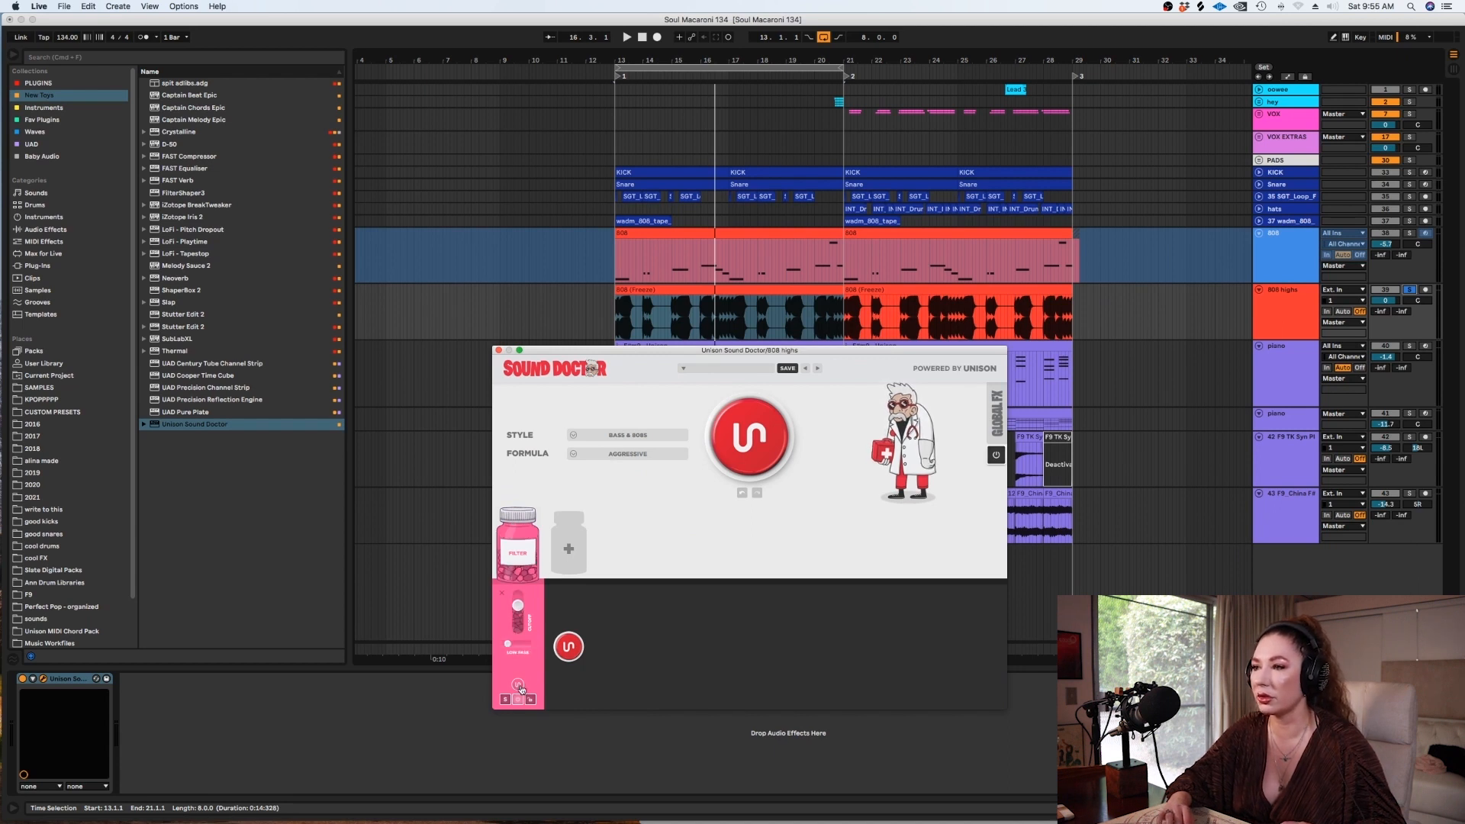
left_click(519, 689)
key("space")
left_click_drag(518, 607, 519, 613)
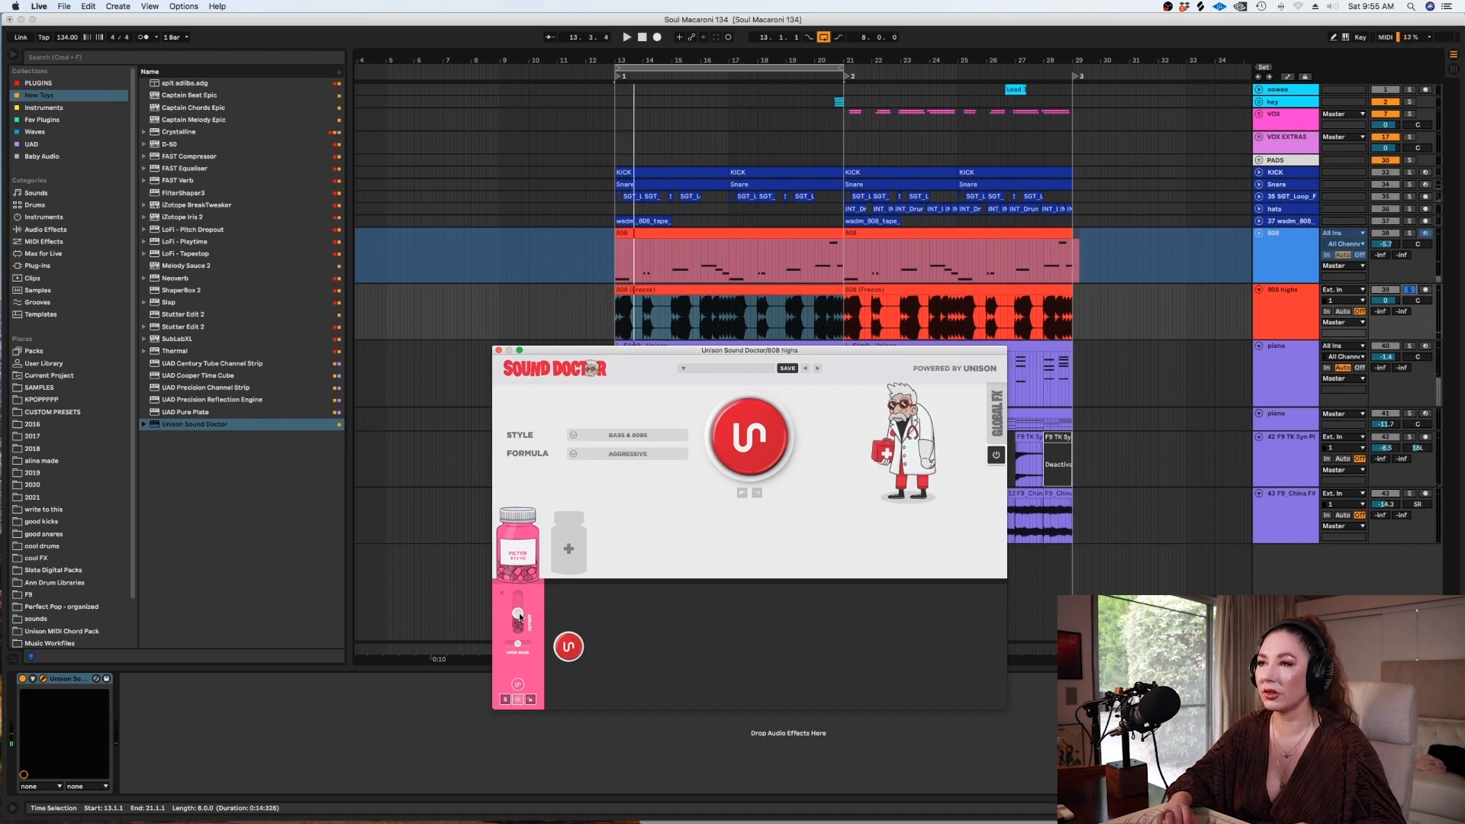
key("space")
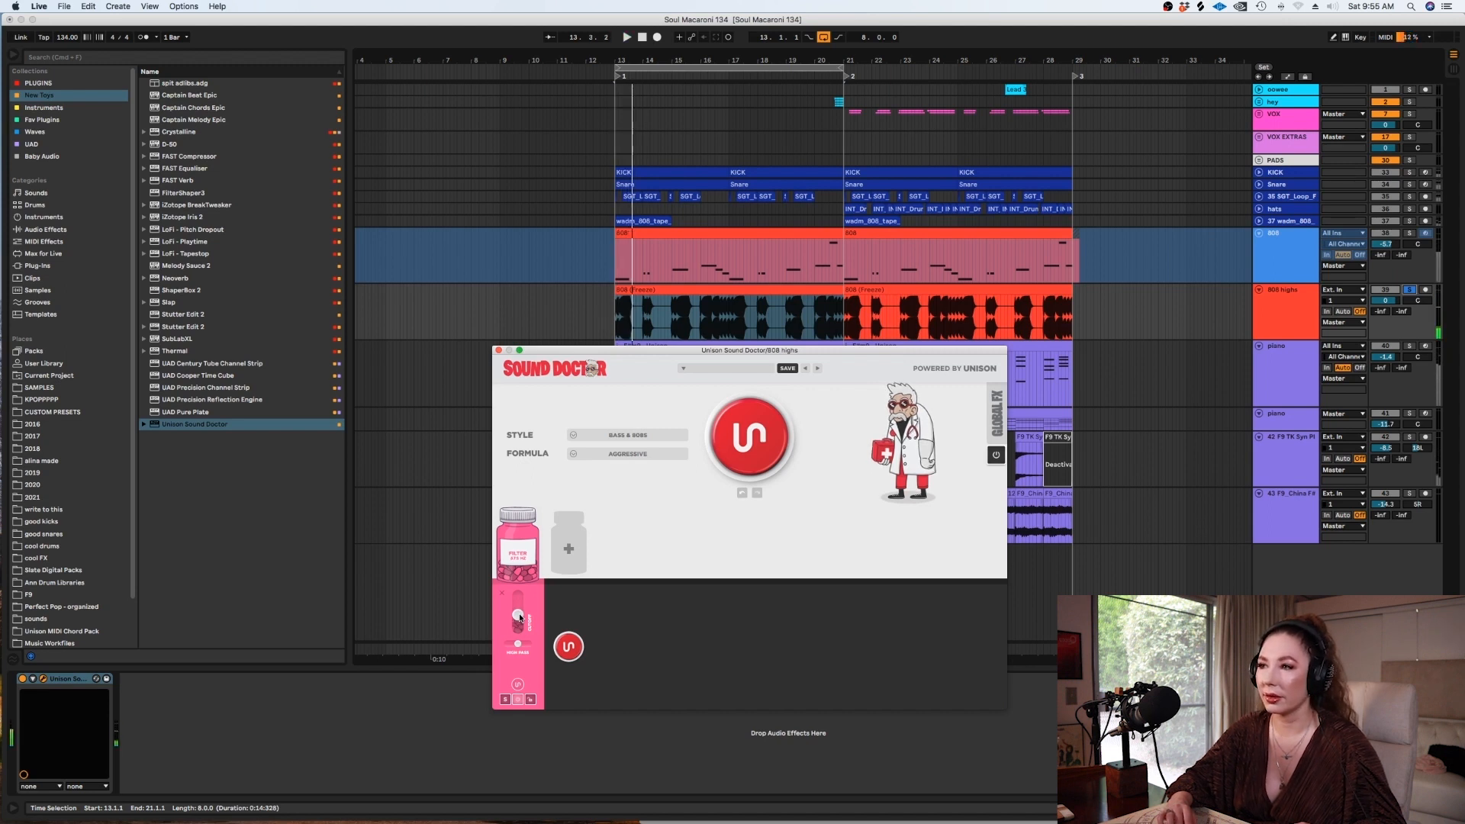
Add a Width effect to Sound Doctor, raise its amount to the maximum and play it back.
left_click(571, 555)
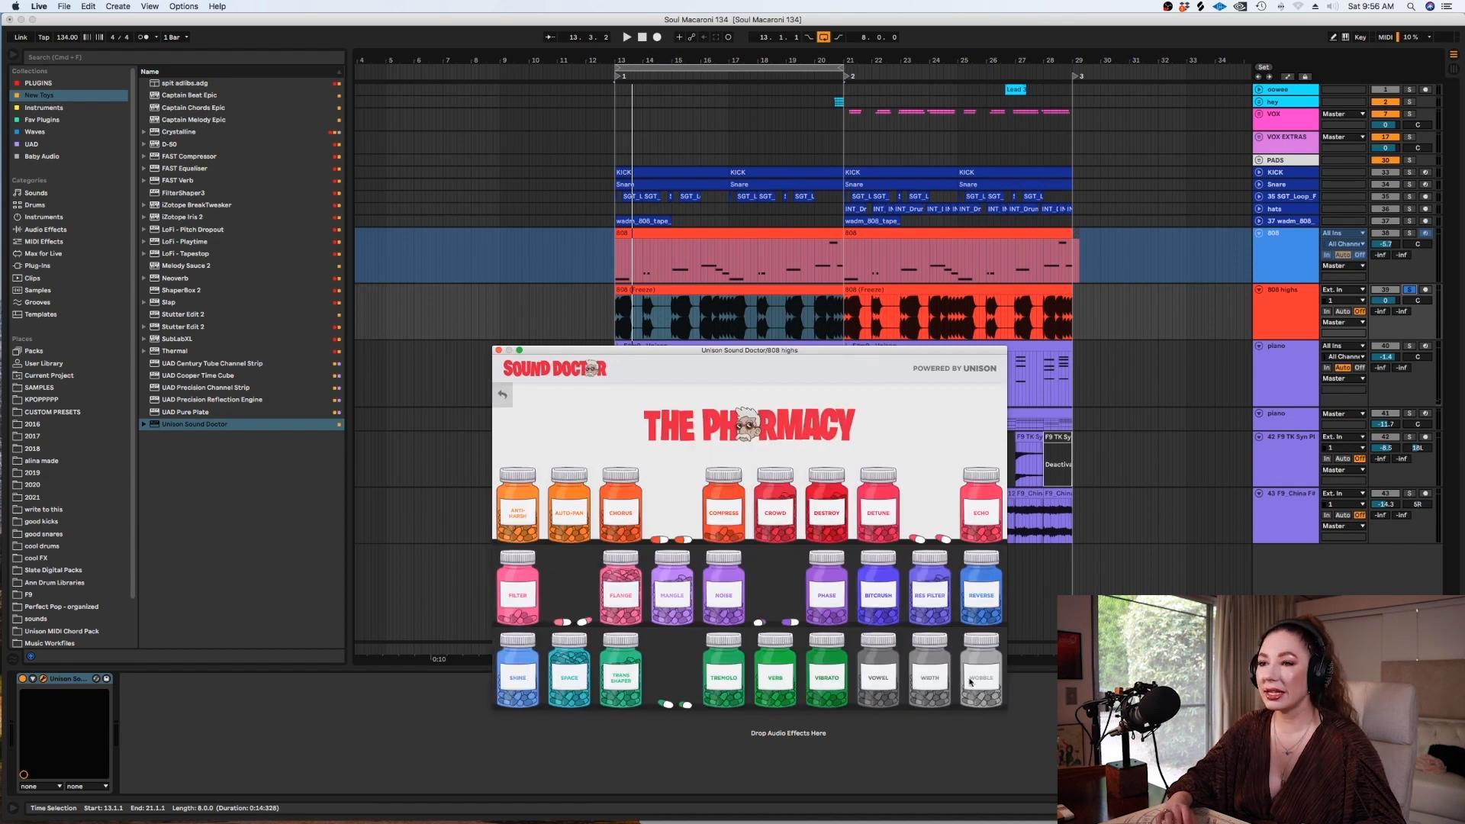
left_click(928, 678)
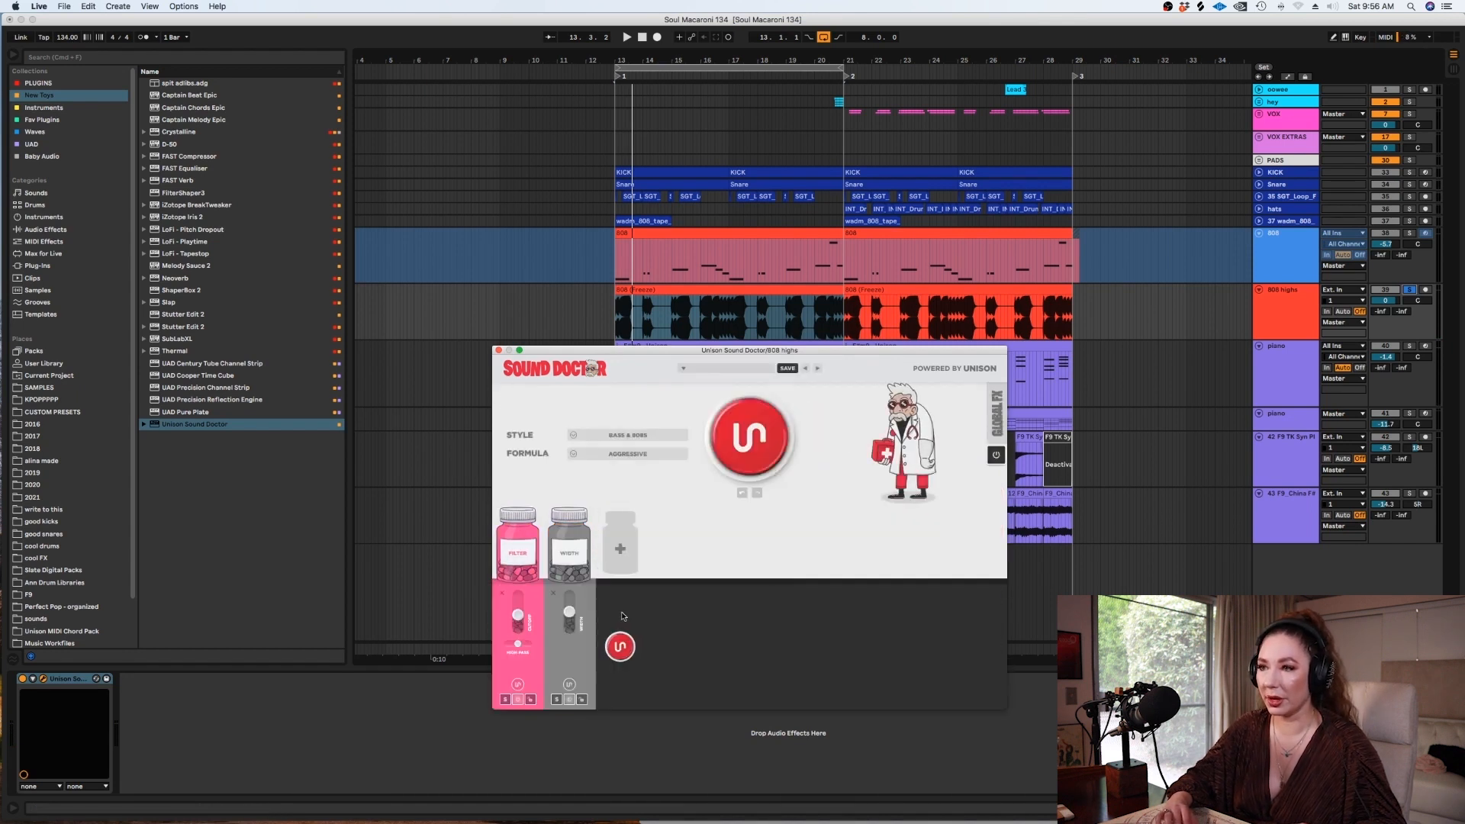
left_click_drag(572, 611, 570, 595)
key("space")
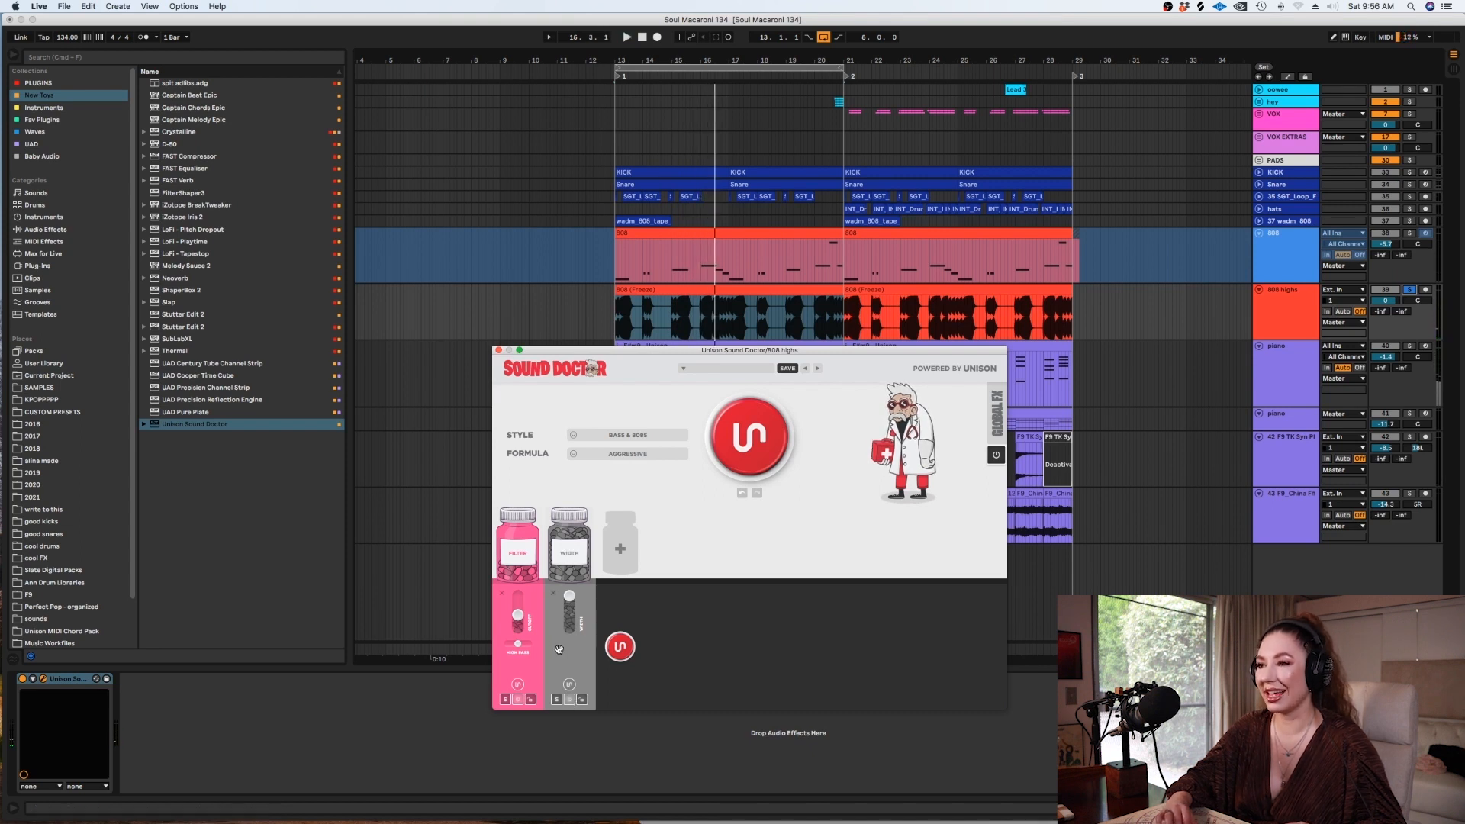
Add a Bitcrush effect to Sound Doctor and bring its amount to about halfway during playback.
left_click(615, 555)
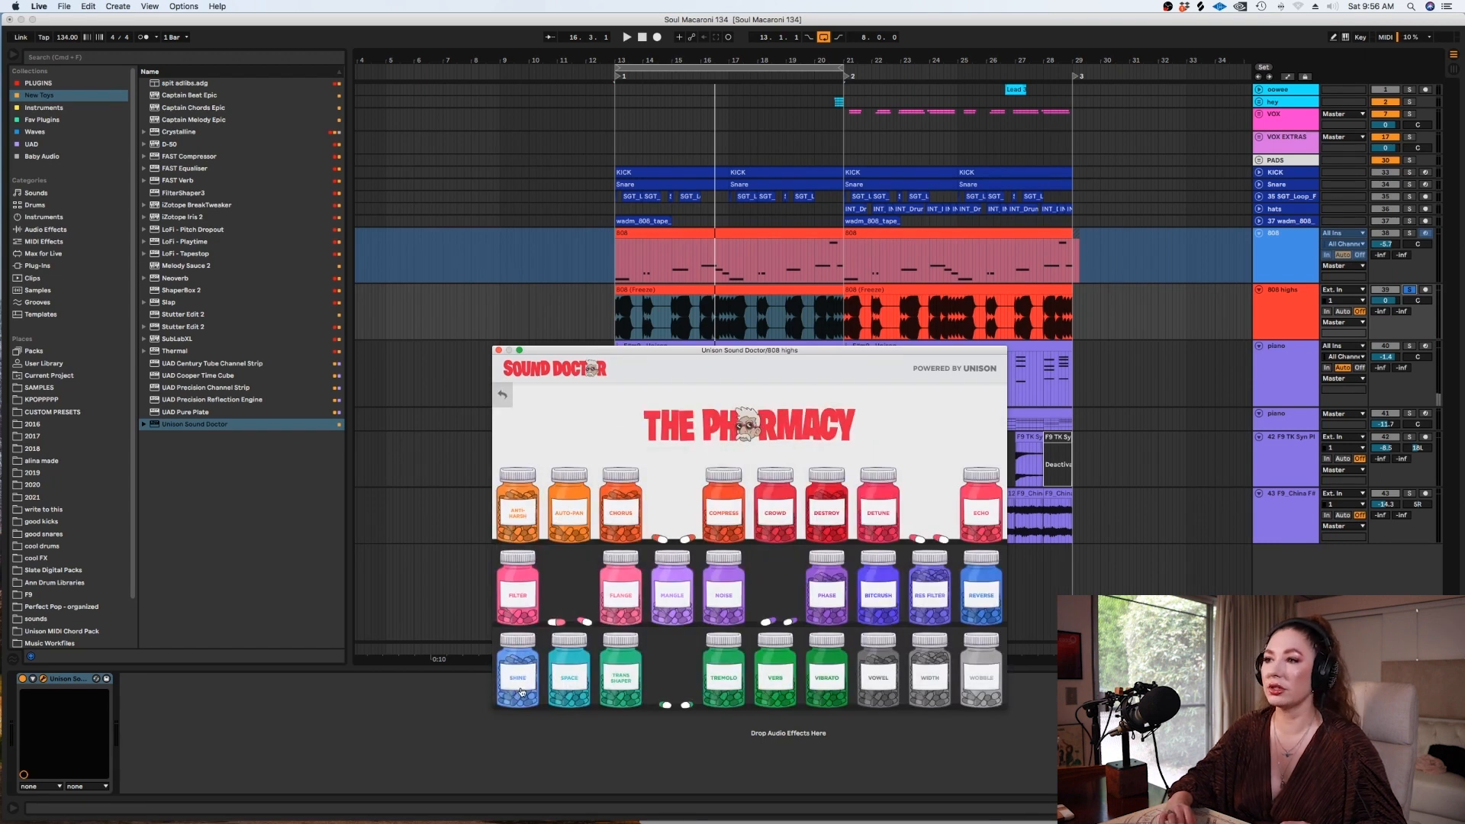
left_click(888, 602)
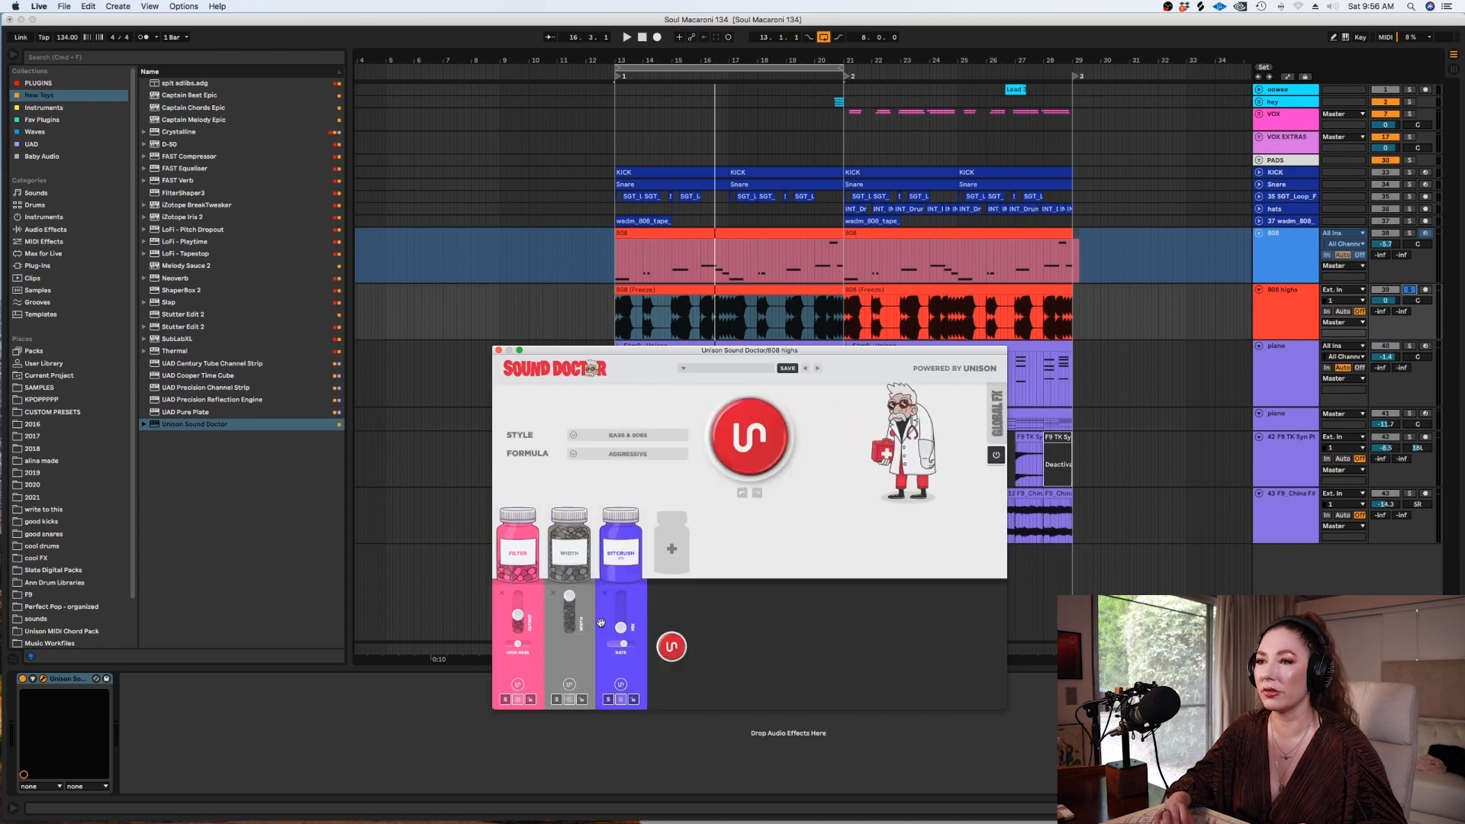
left_click(622, 685)
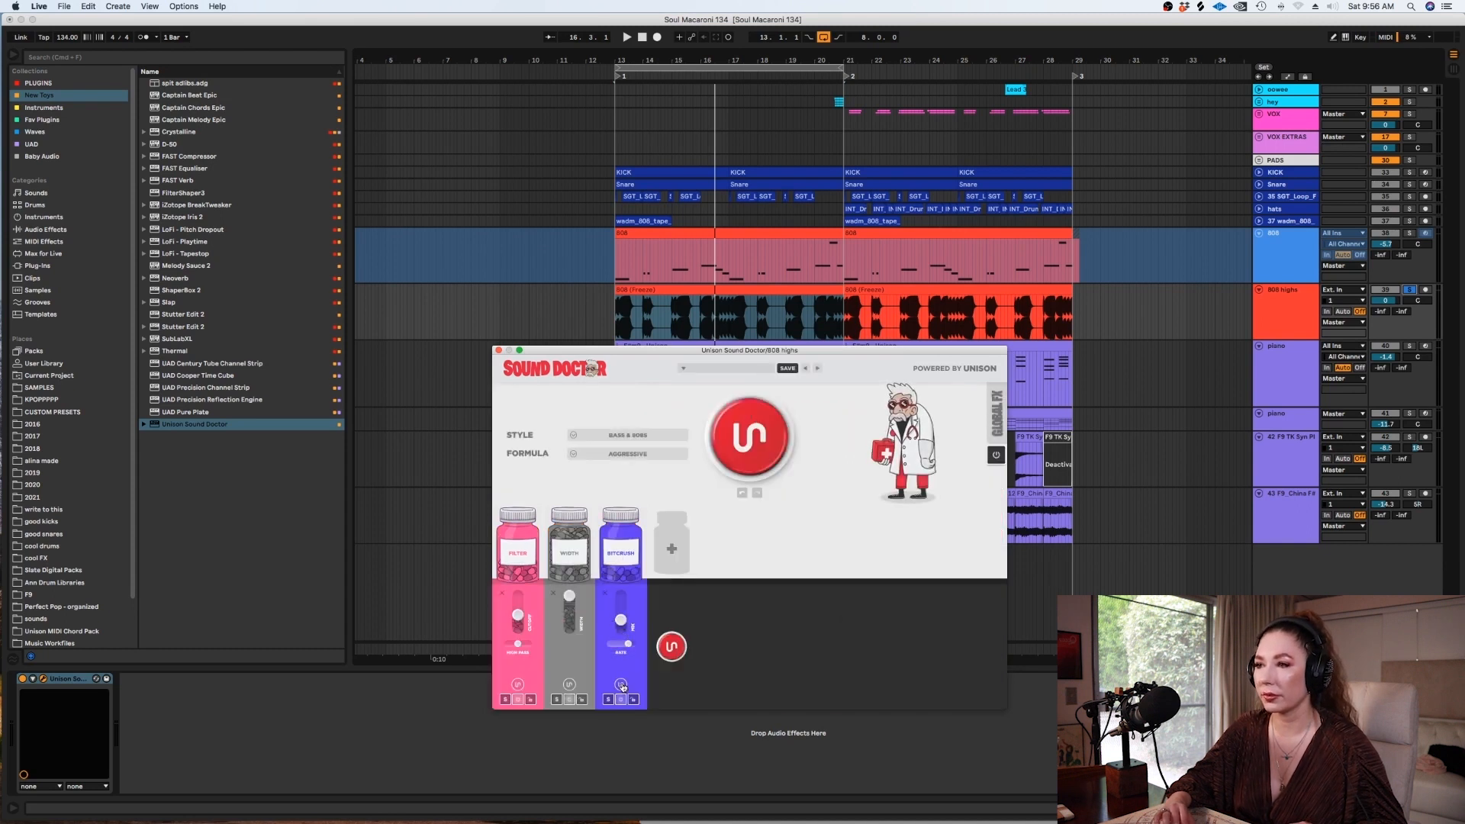
left_click(622, 685)
key("space")
left_click_drag(620, 603, 620, 623)
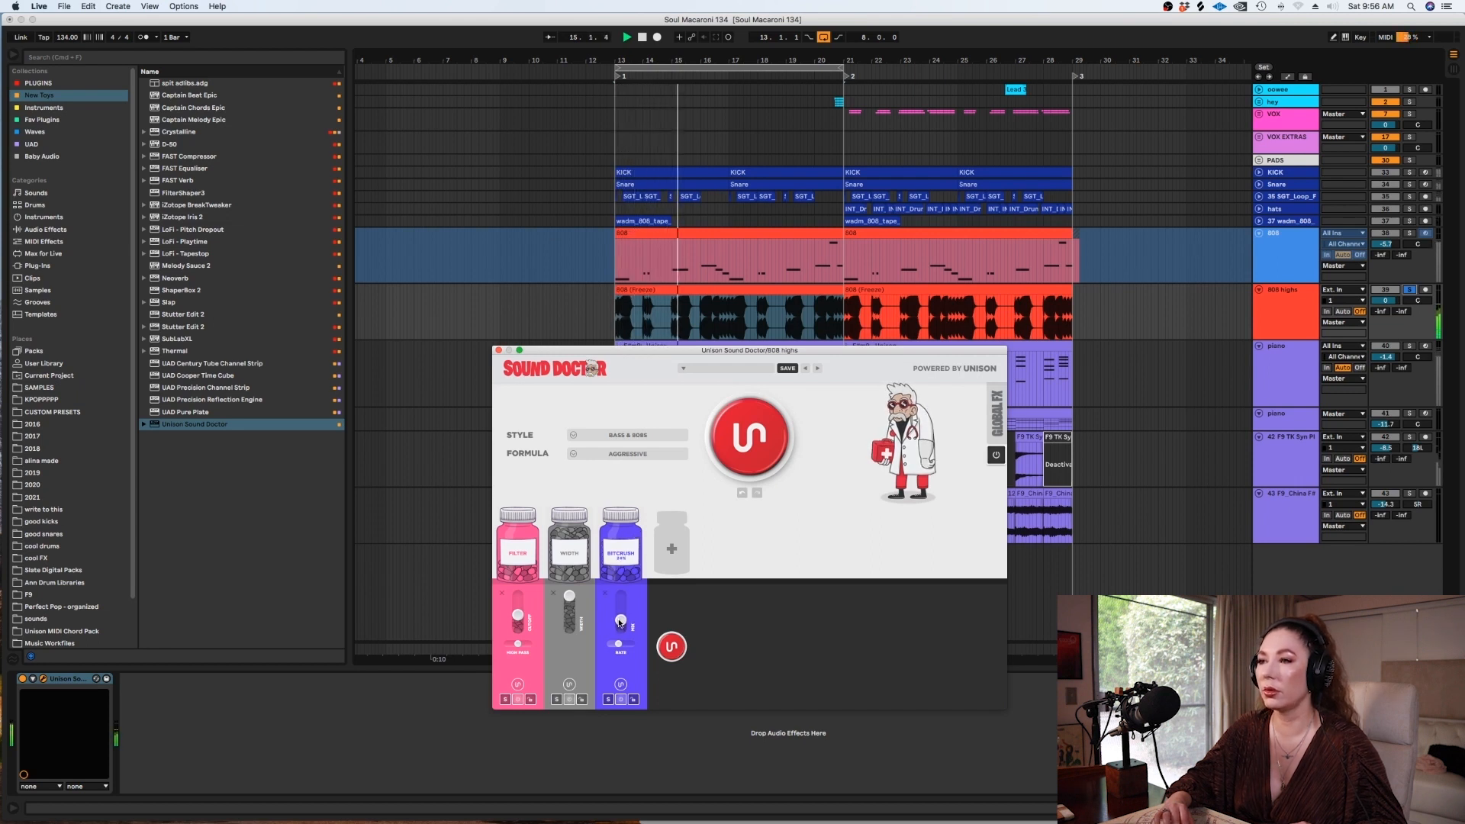
Try a Mangle effect in Sound Doctor at about half amount, then remove it from the chain.
left_click(678, 554)
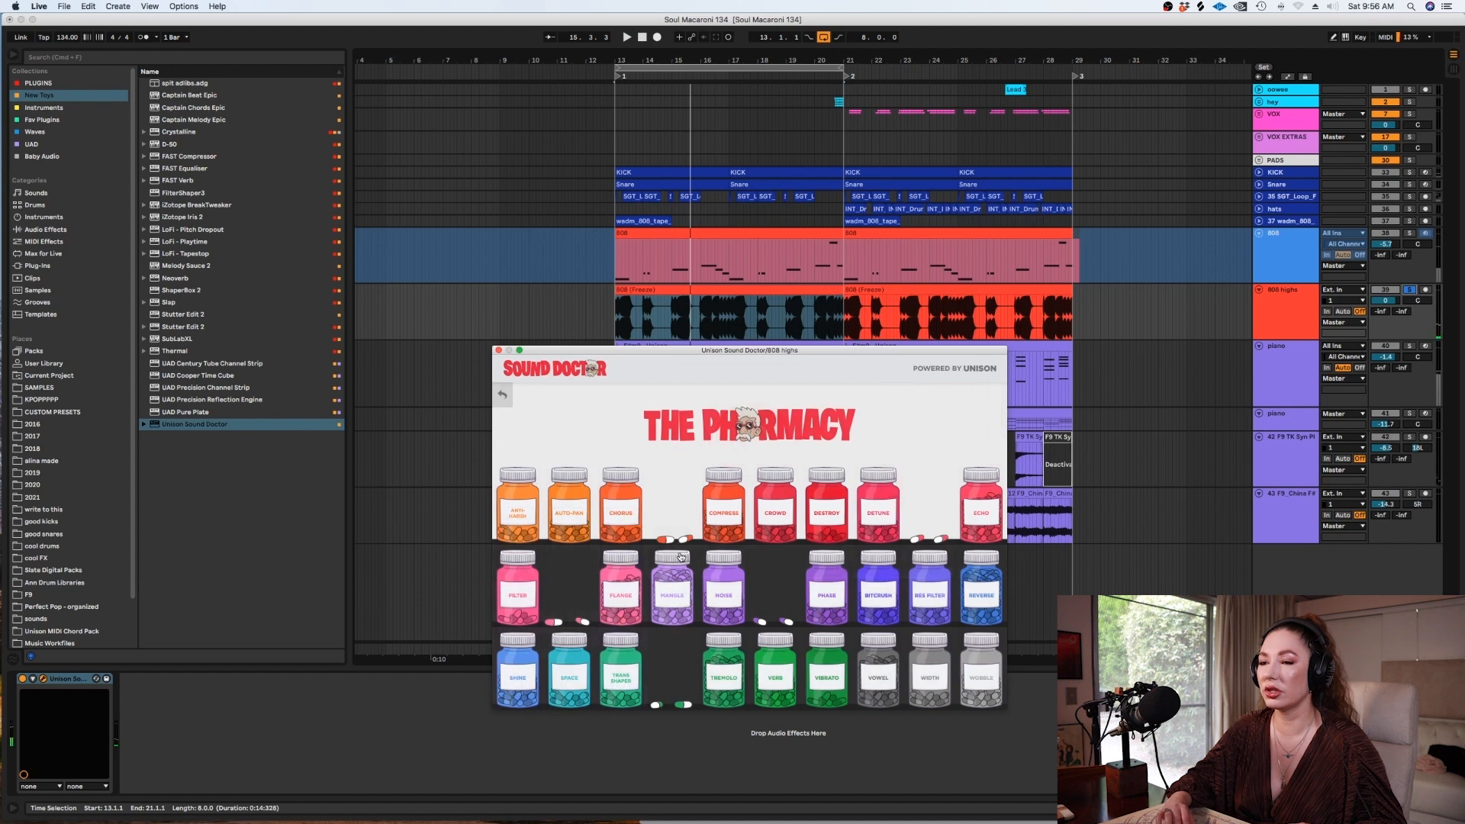
left_click(670, 608)
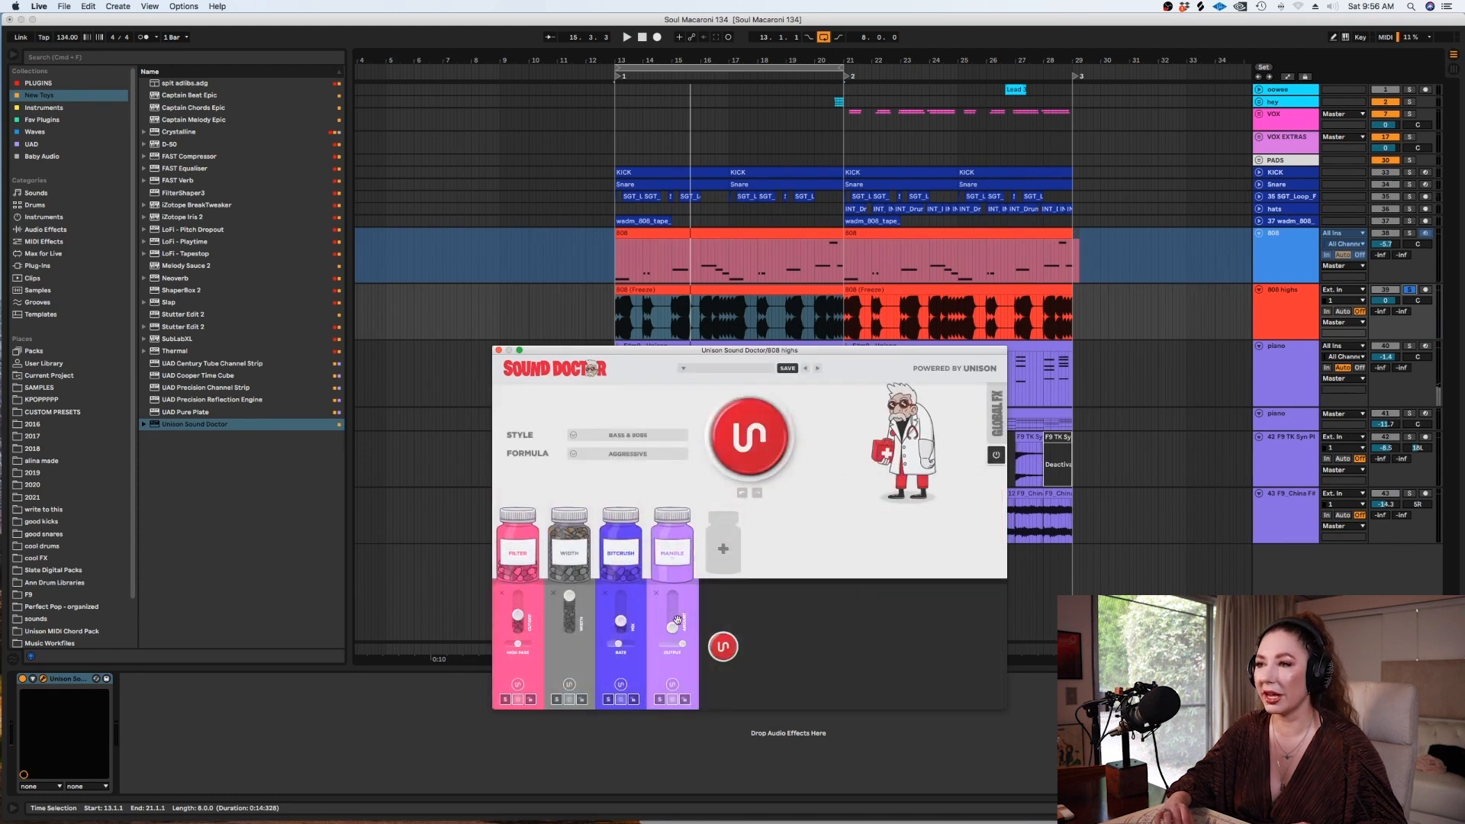
left_click_drag(674, 628, 672, 615)
key("space")
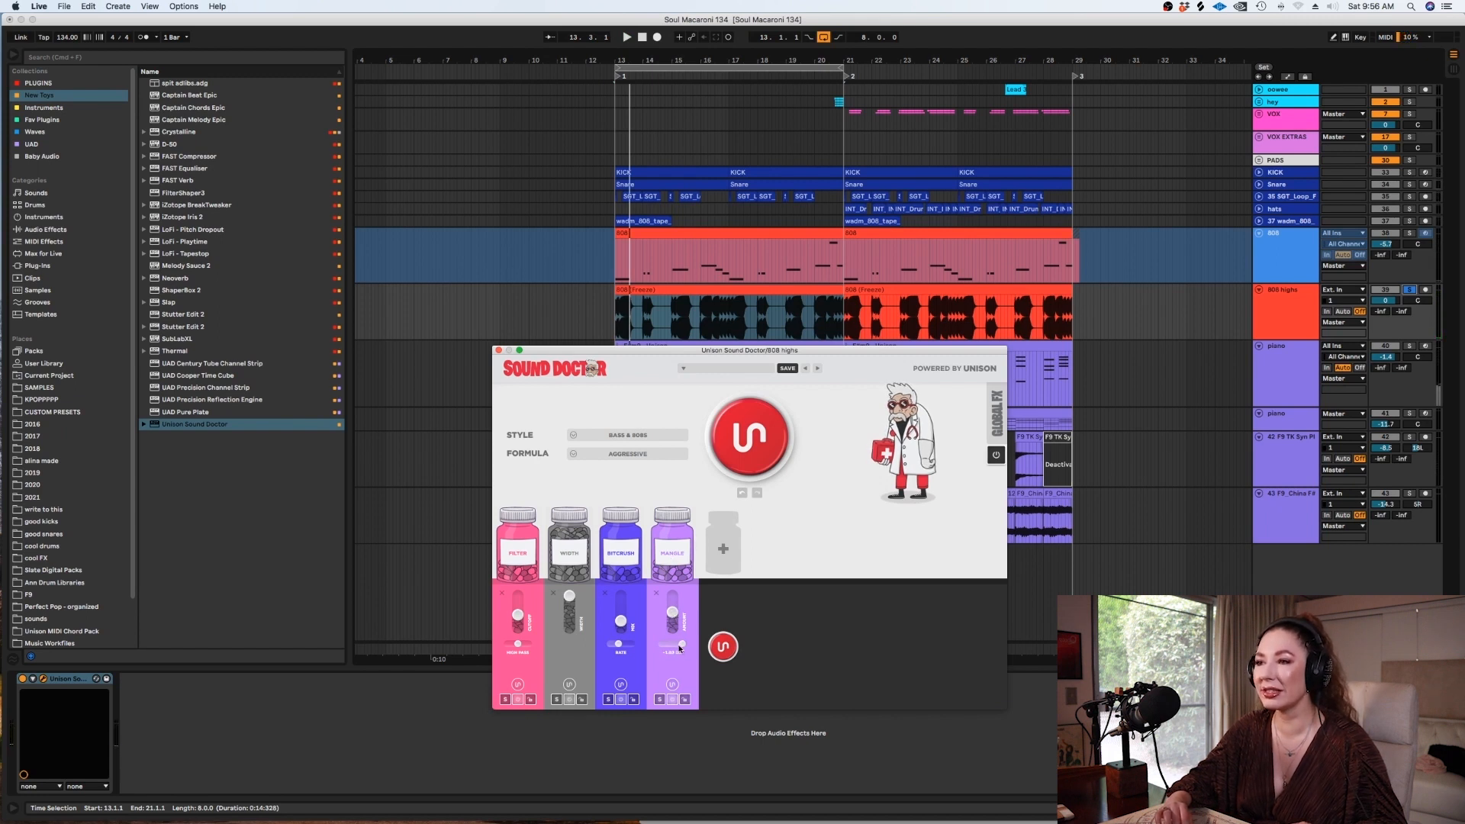
key("space")
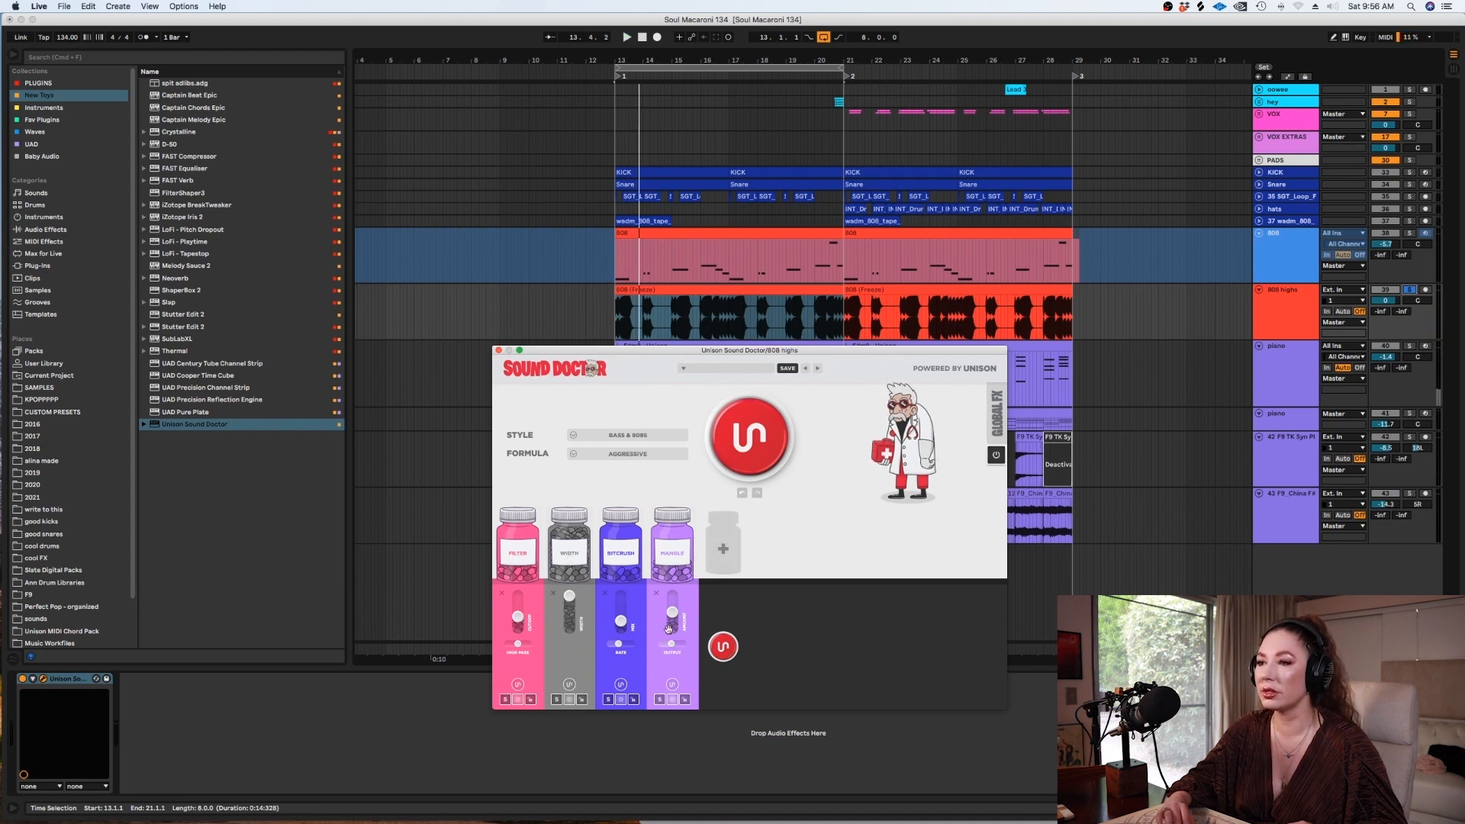
left_click(656, 595)
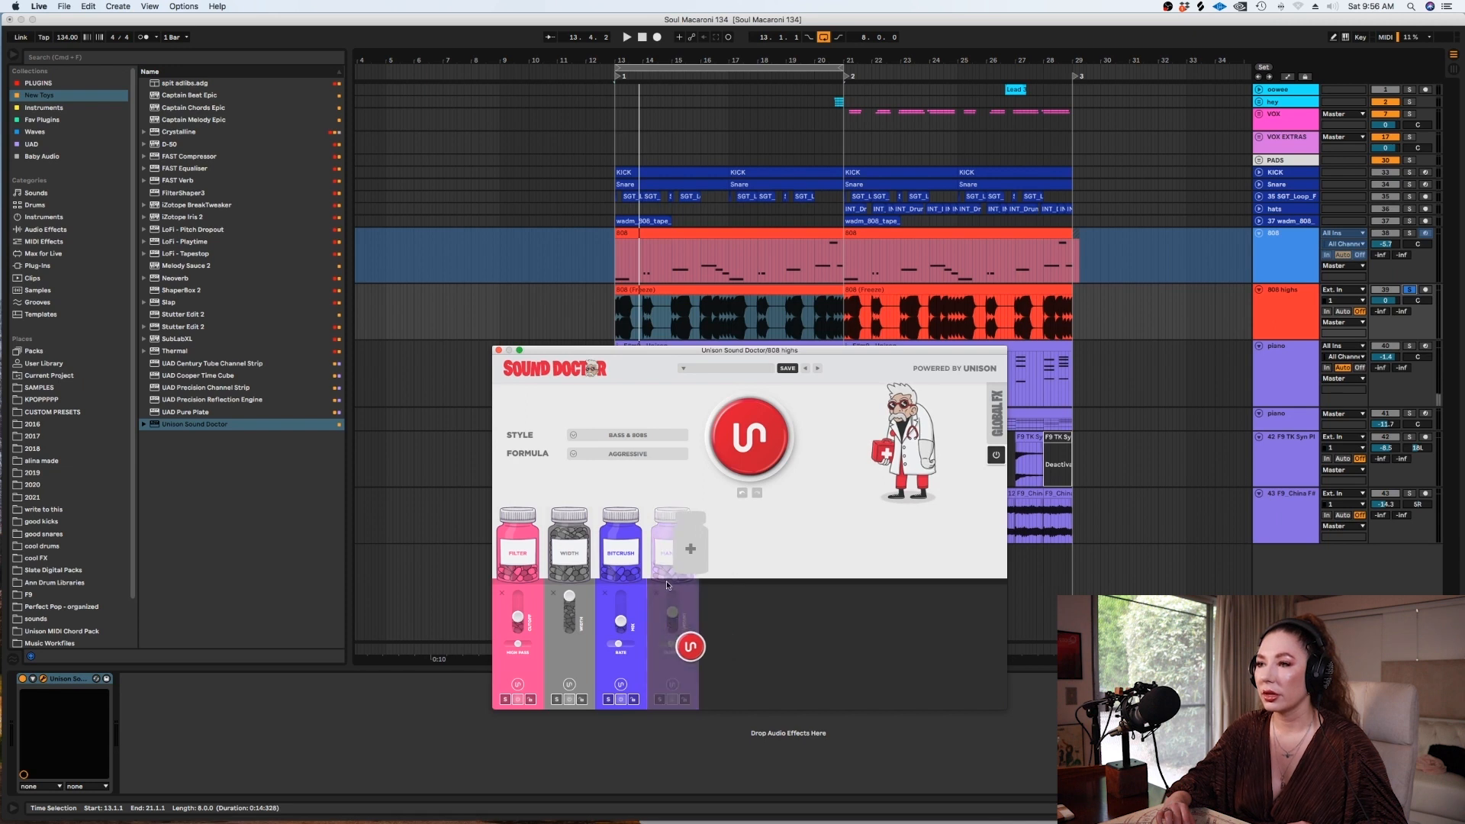
Add a Destroy effect to Sound Doctor and adjust its amount and output during playback.
left_click(675, 553)
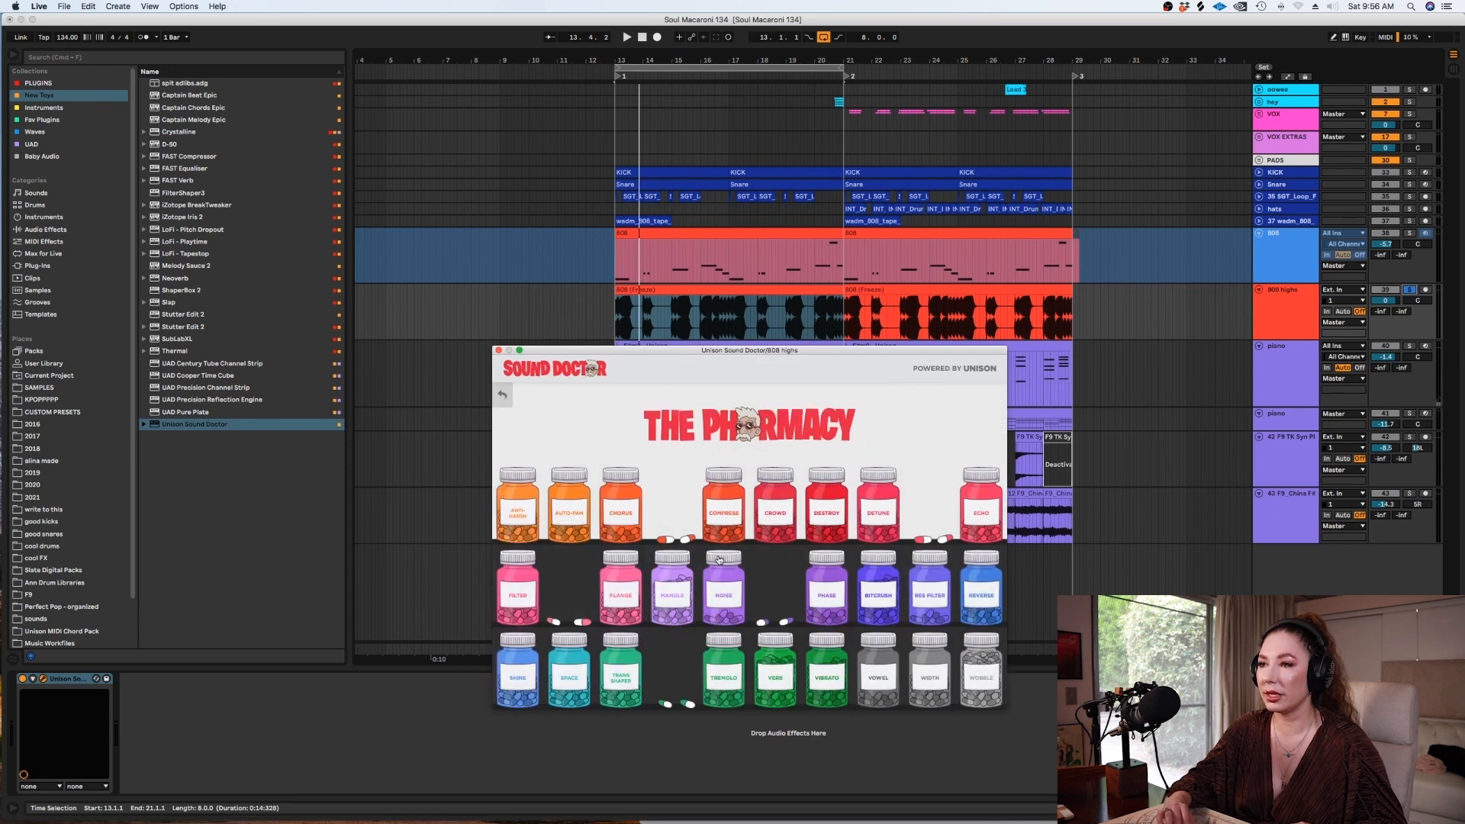
left_click(820, 524)
key("space")
left_click_drag(668, 630, 675, 645)
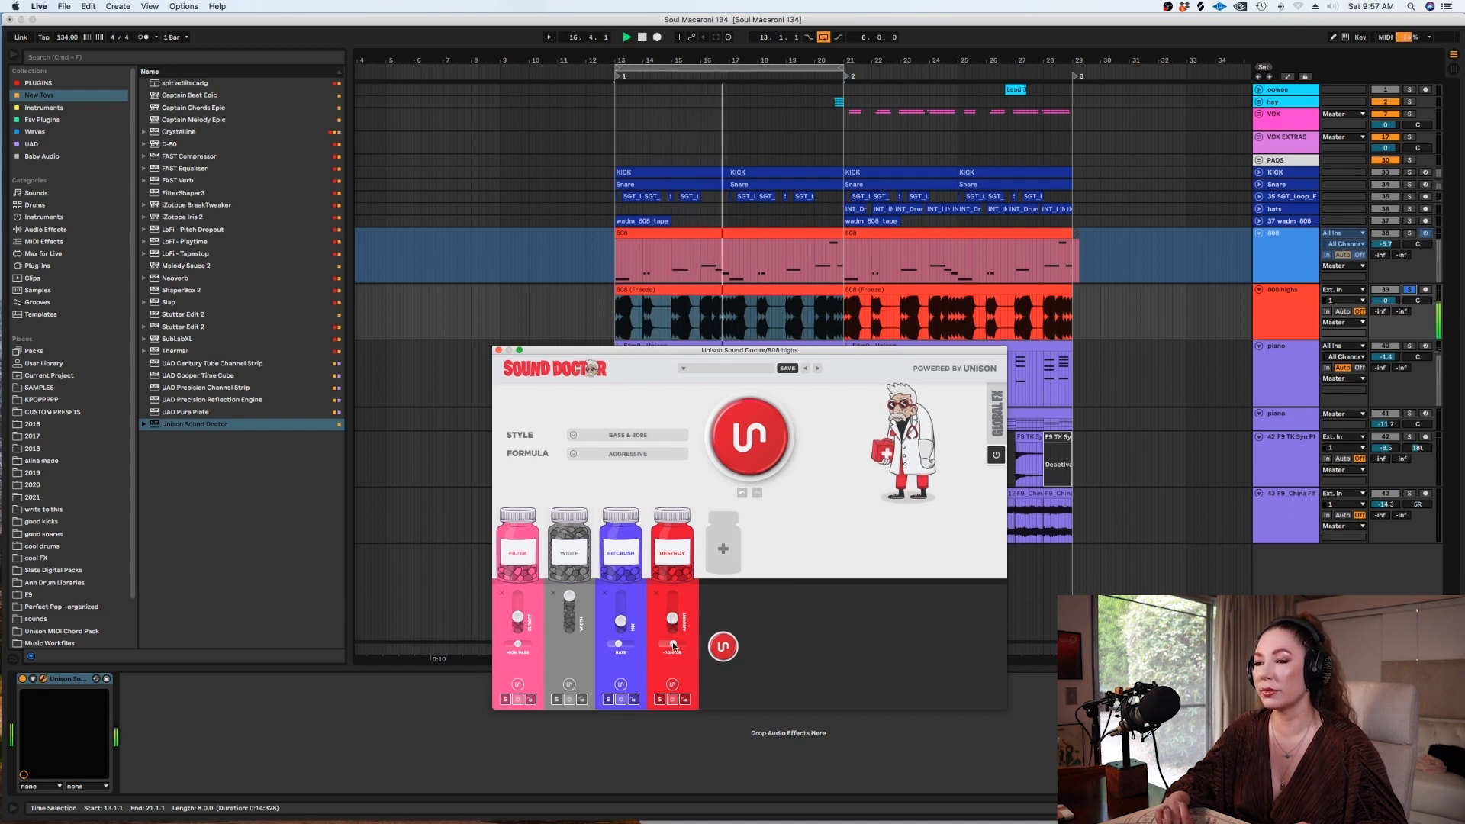
Audition the 808 and 808 highs tracks soloed together, then unsolo them and listen in the full mix.
left_click(1410, 232)
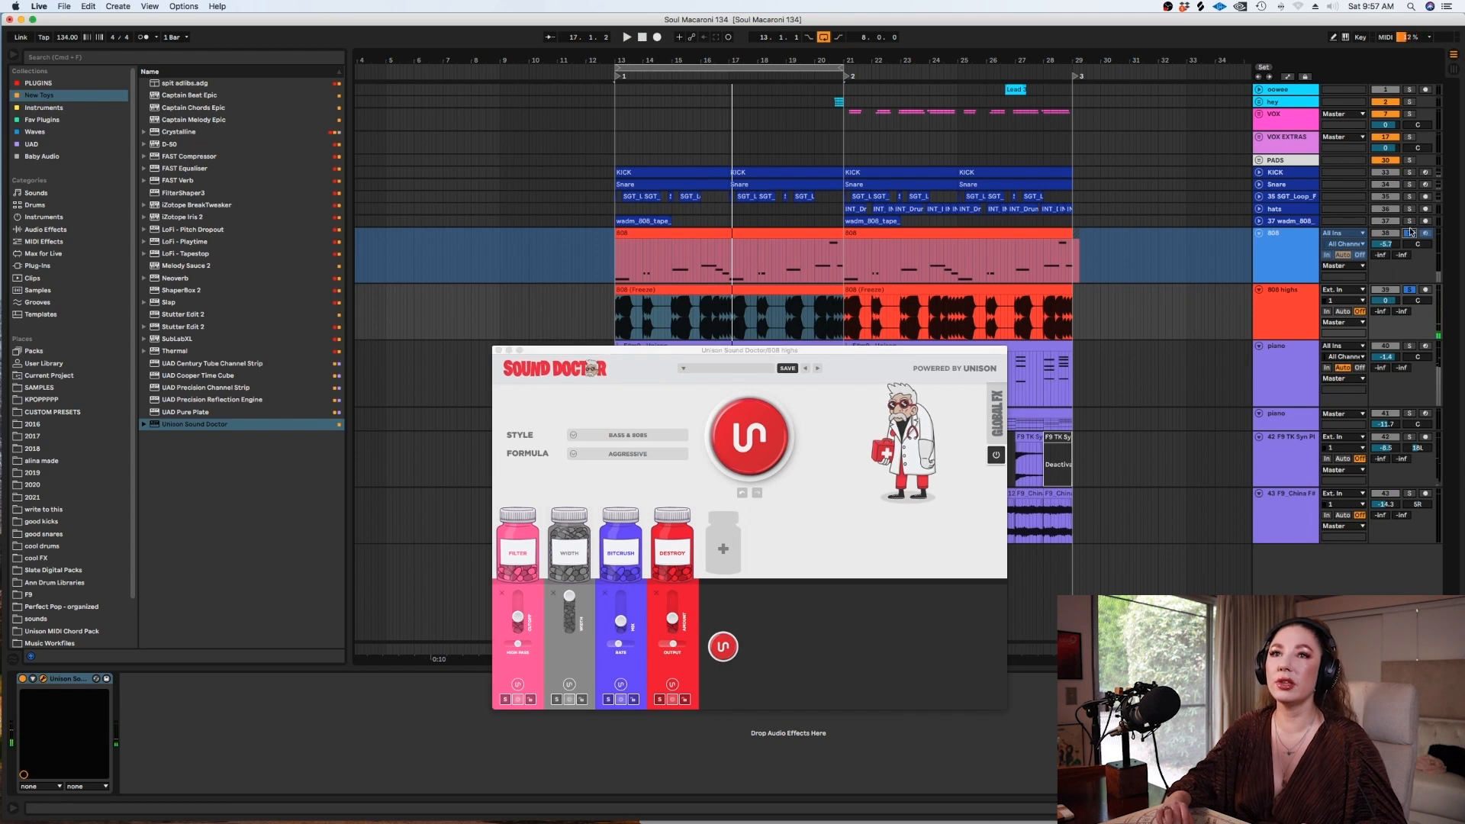
key("space")
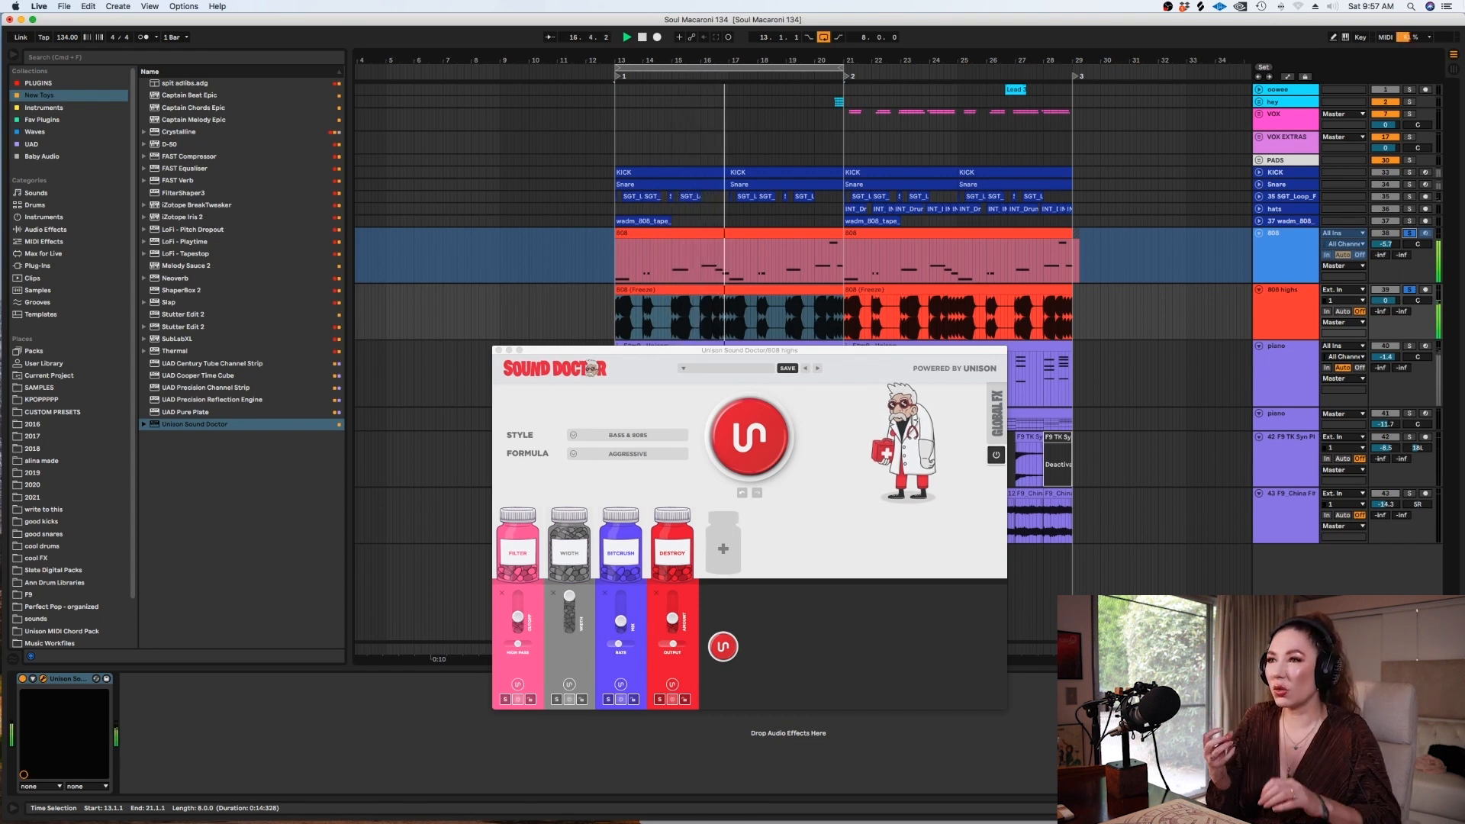
key("b")
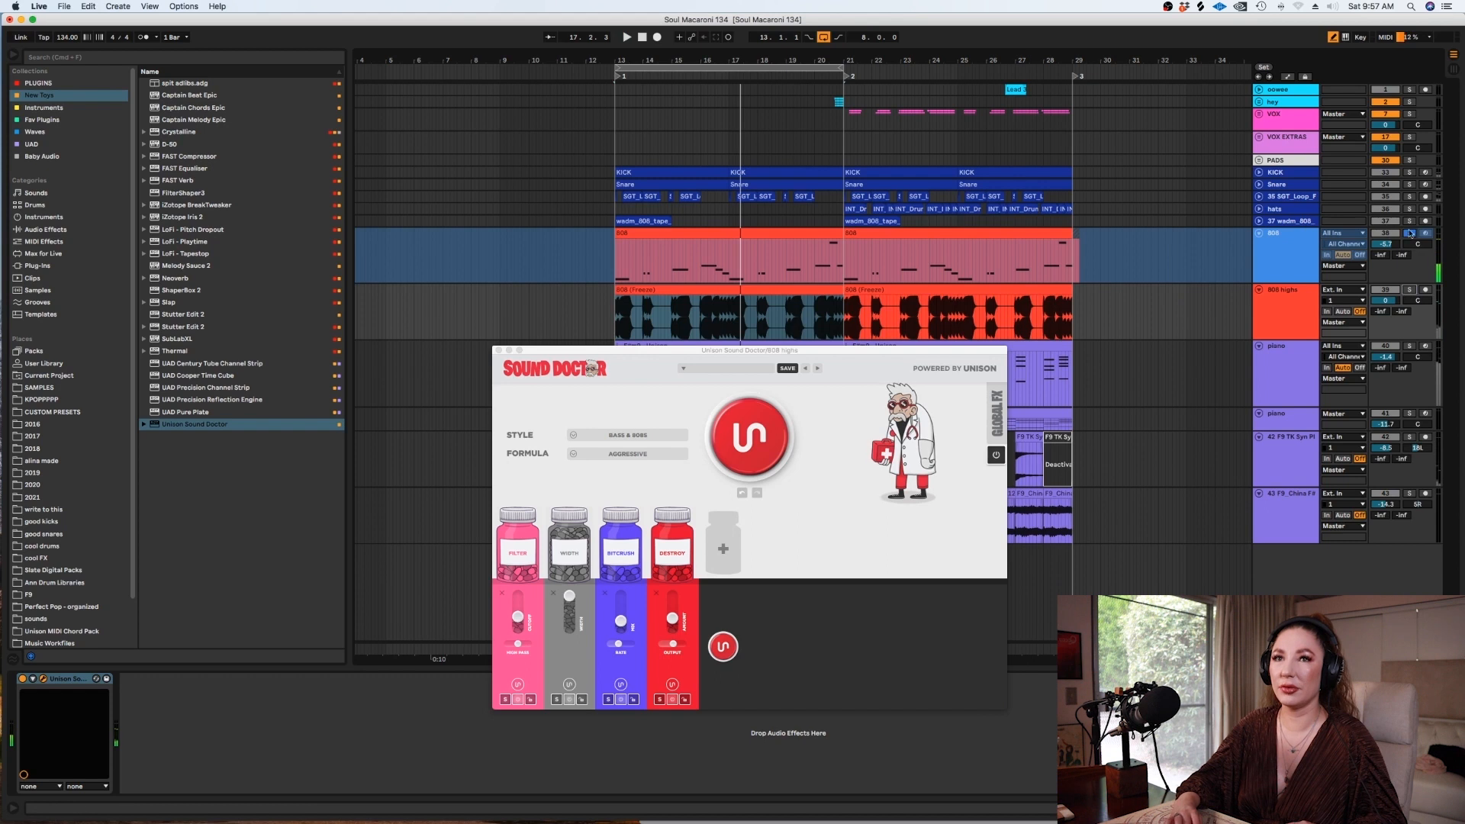
key("space")
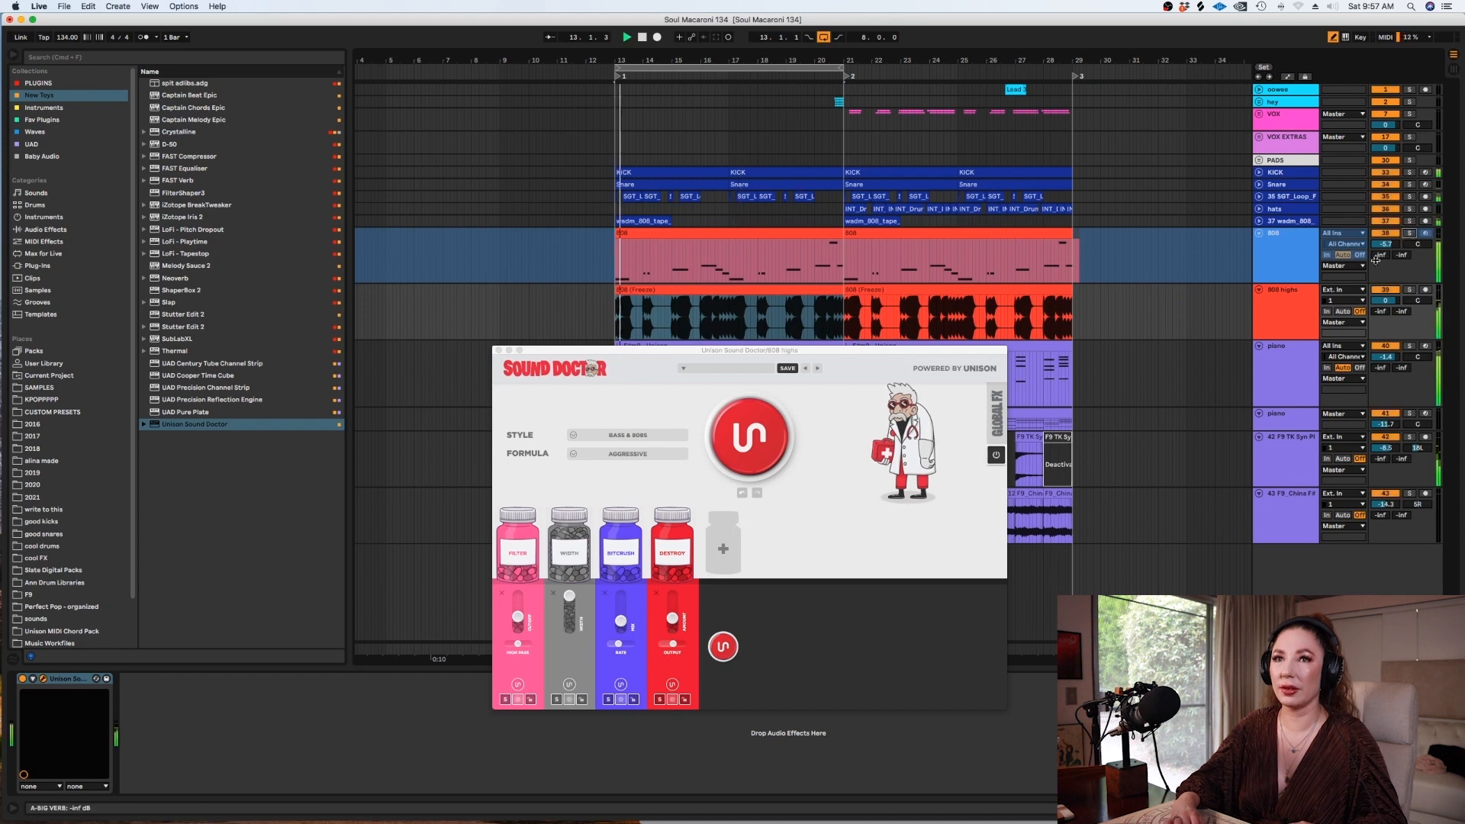
left_click(1289, 302)
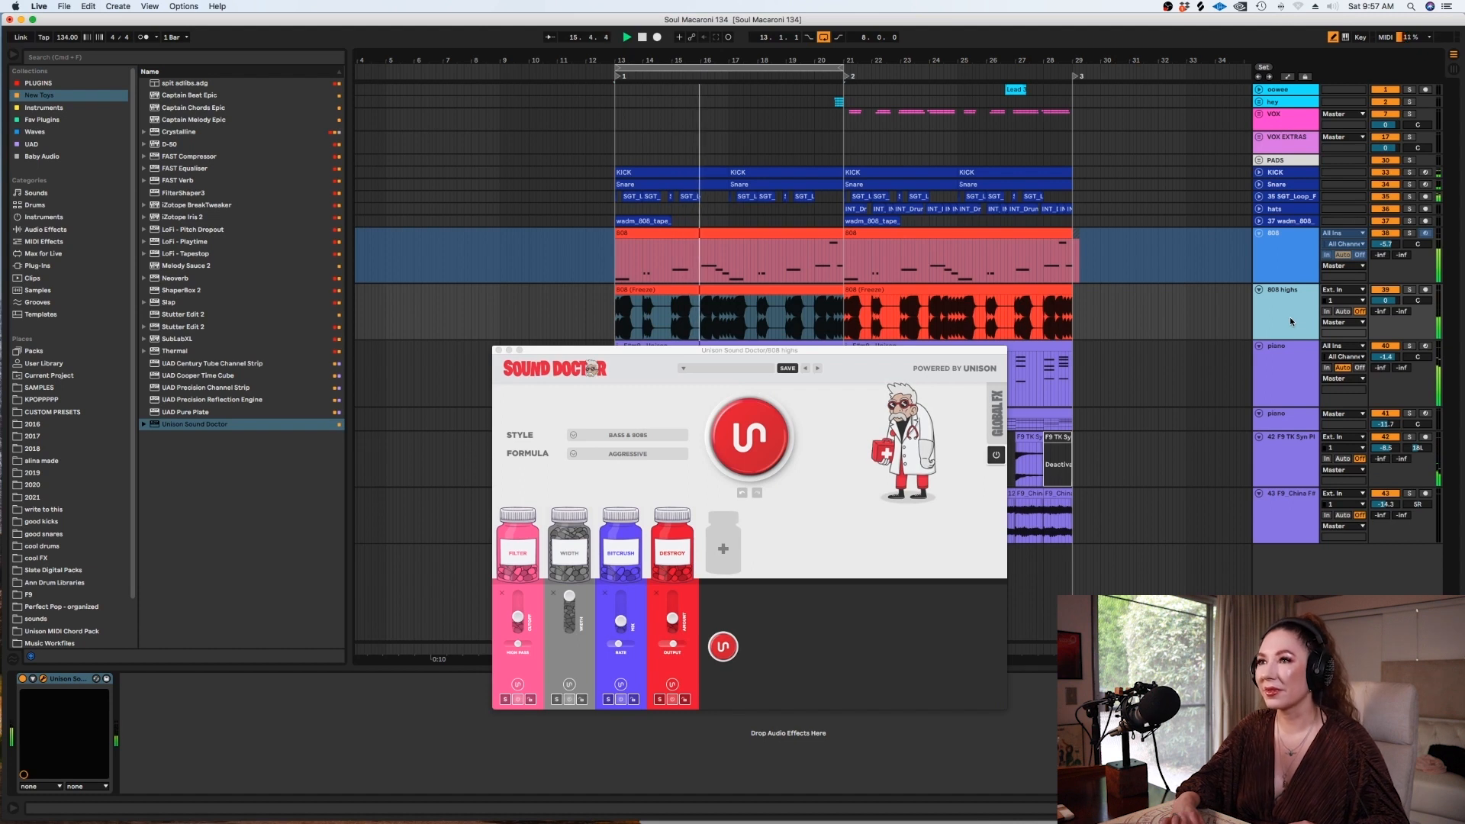
left_click(1411, 275)
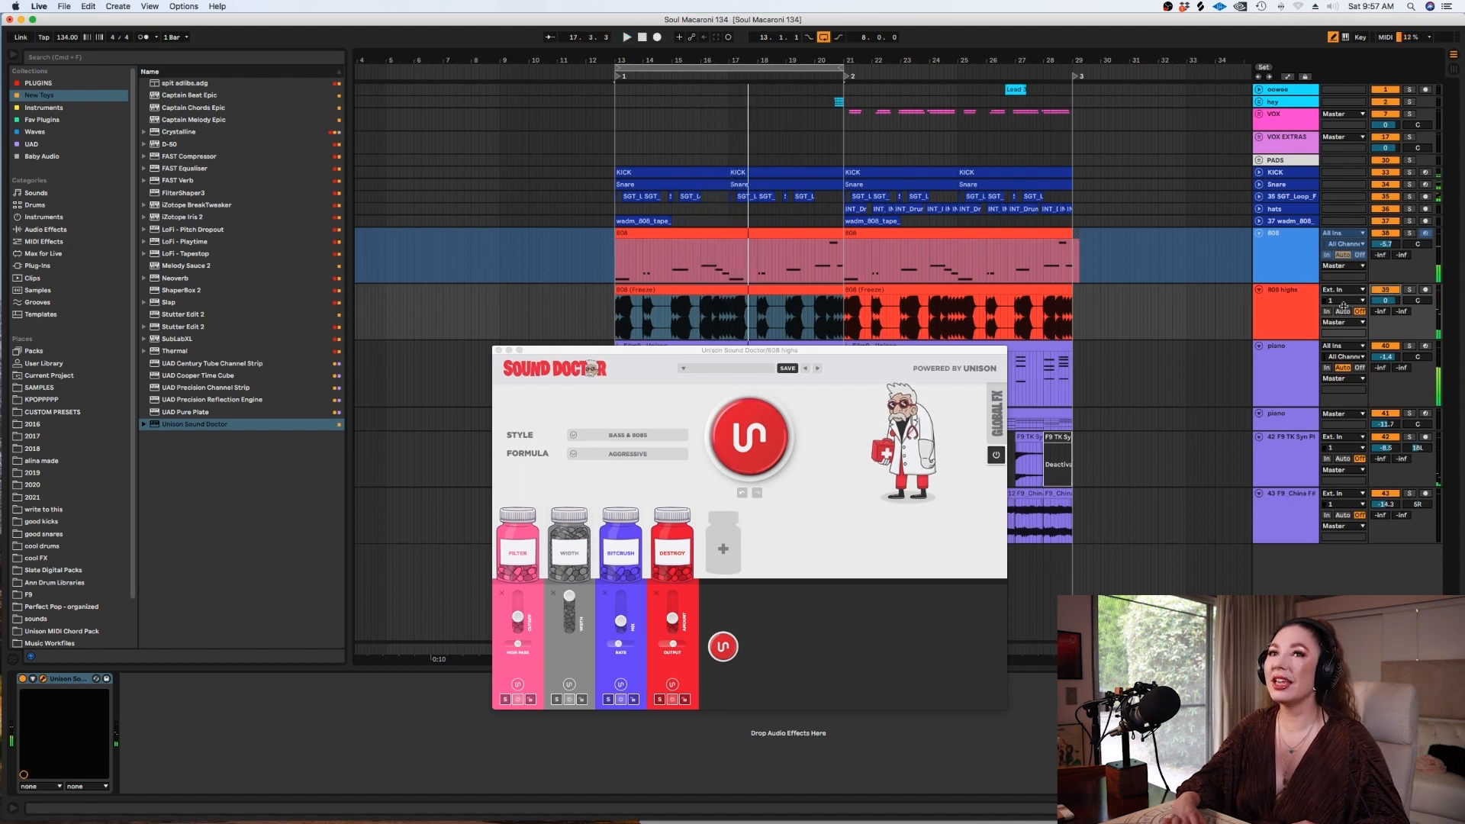
Lower the 808 highs track volume to about -5.4 dB.
left_click(1305, 315)
left_click_drag(1383, 303, 1384, 310)
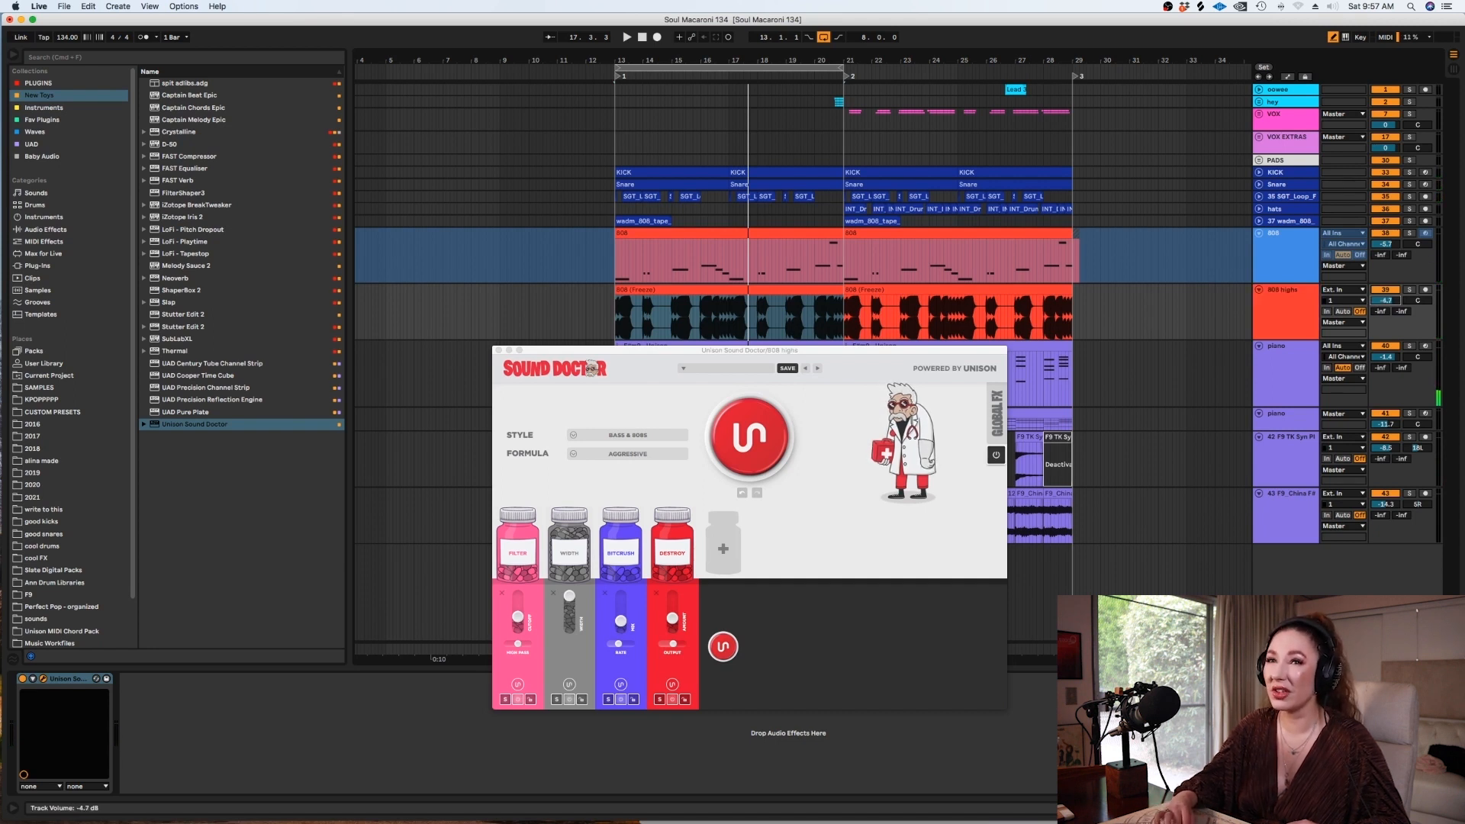
key("space")
Reduce Sound Doctor's Width amount to roughly the middle while the mix plays, and close the plugin window.
key("space")
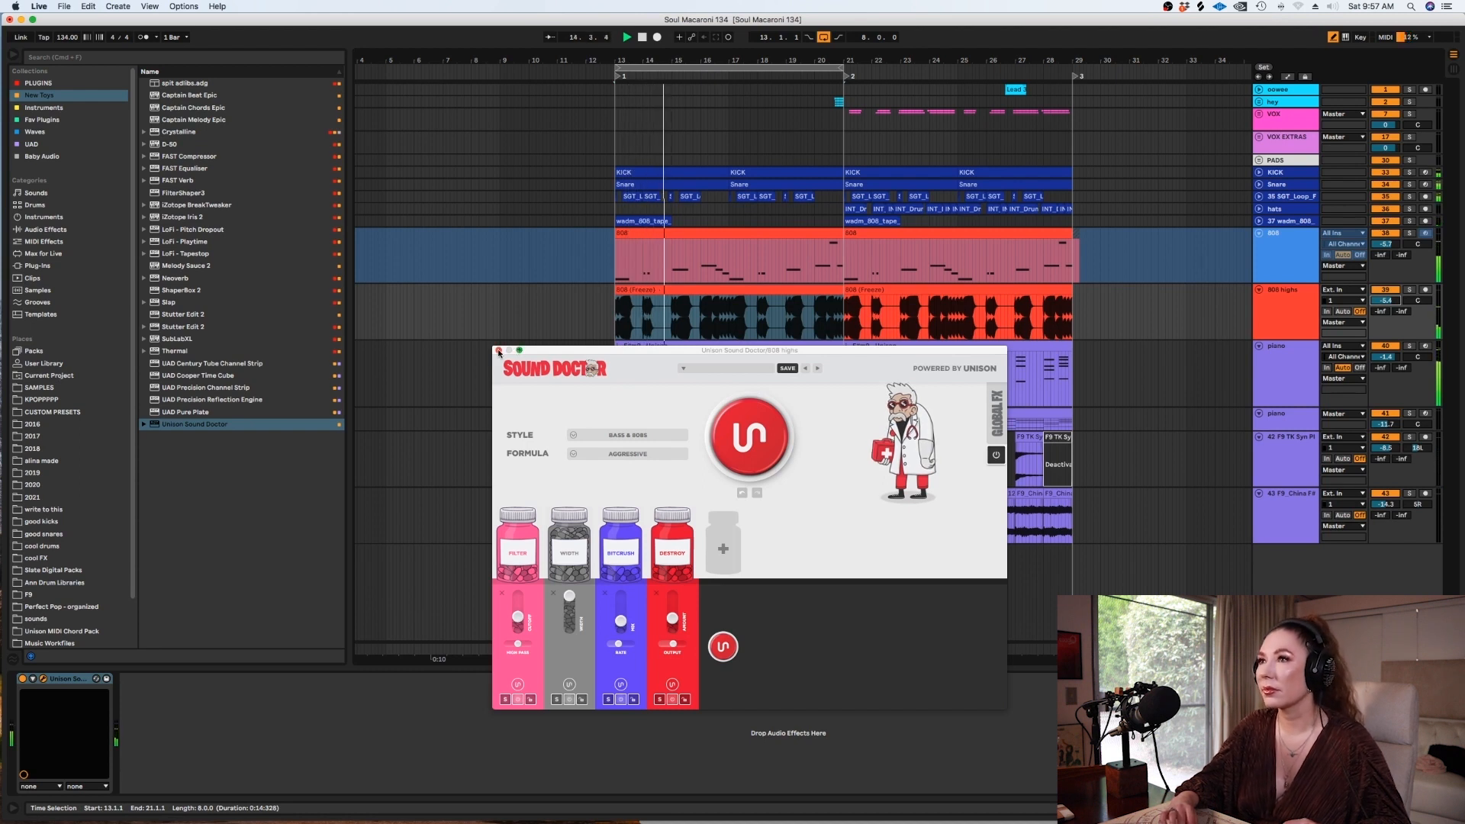
left_click_drag(560, 596, 570, 611)
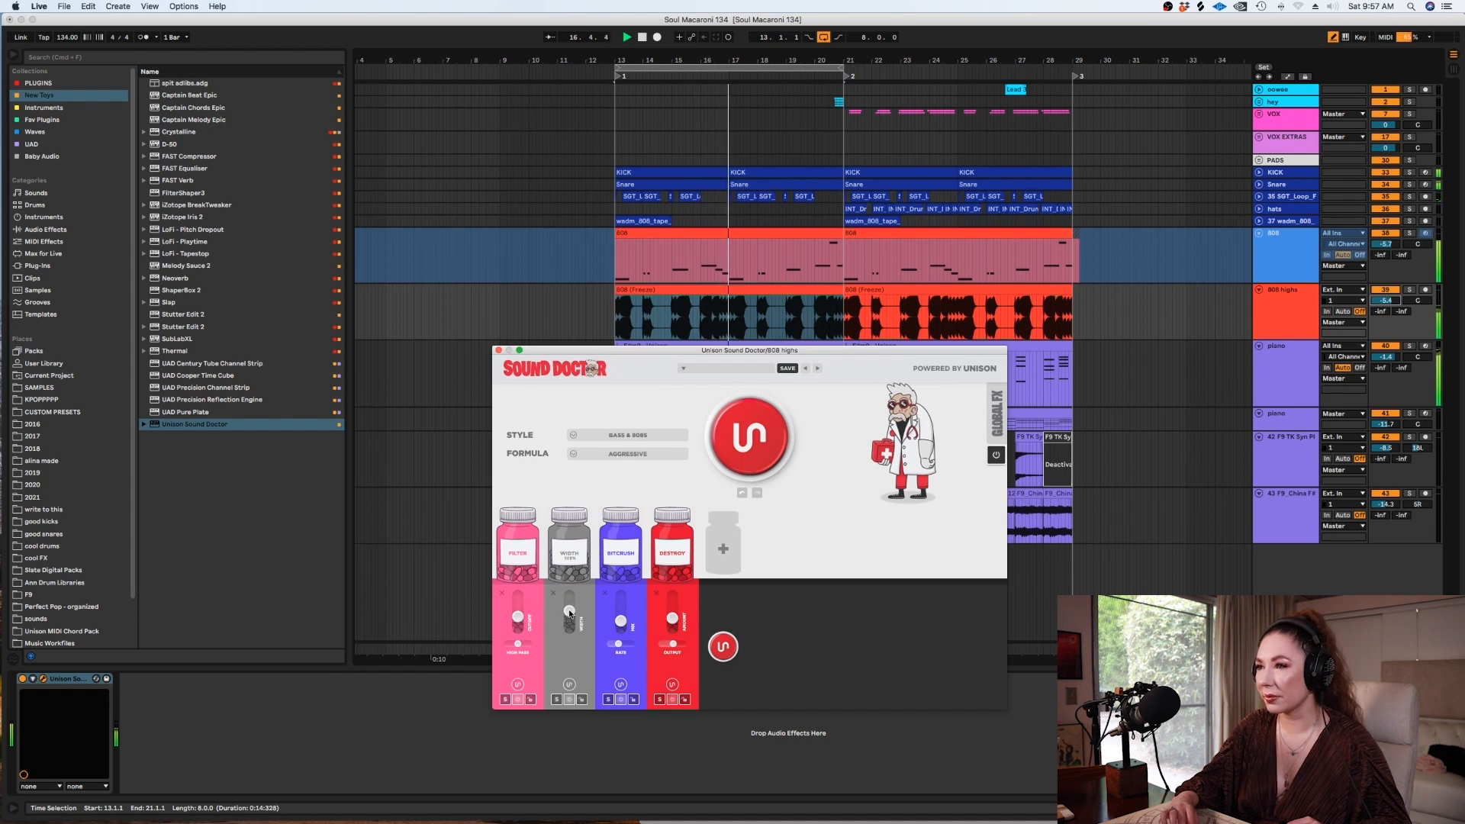
left_click(499, 351)
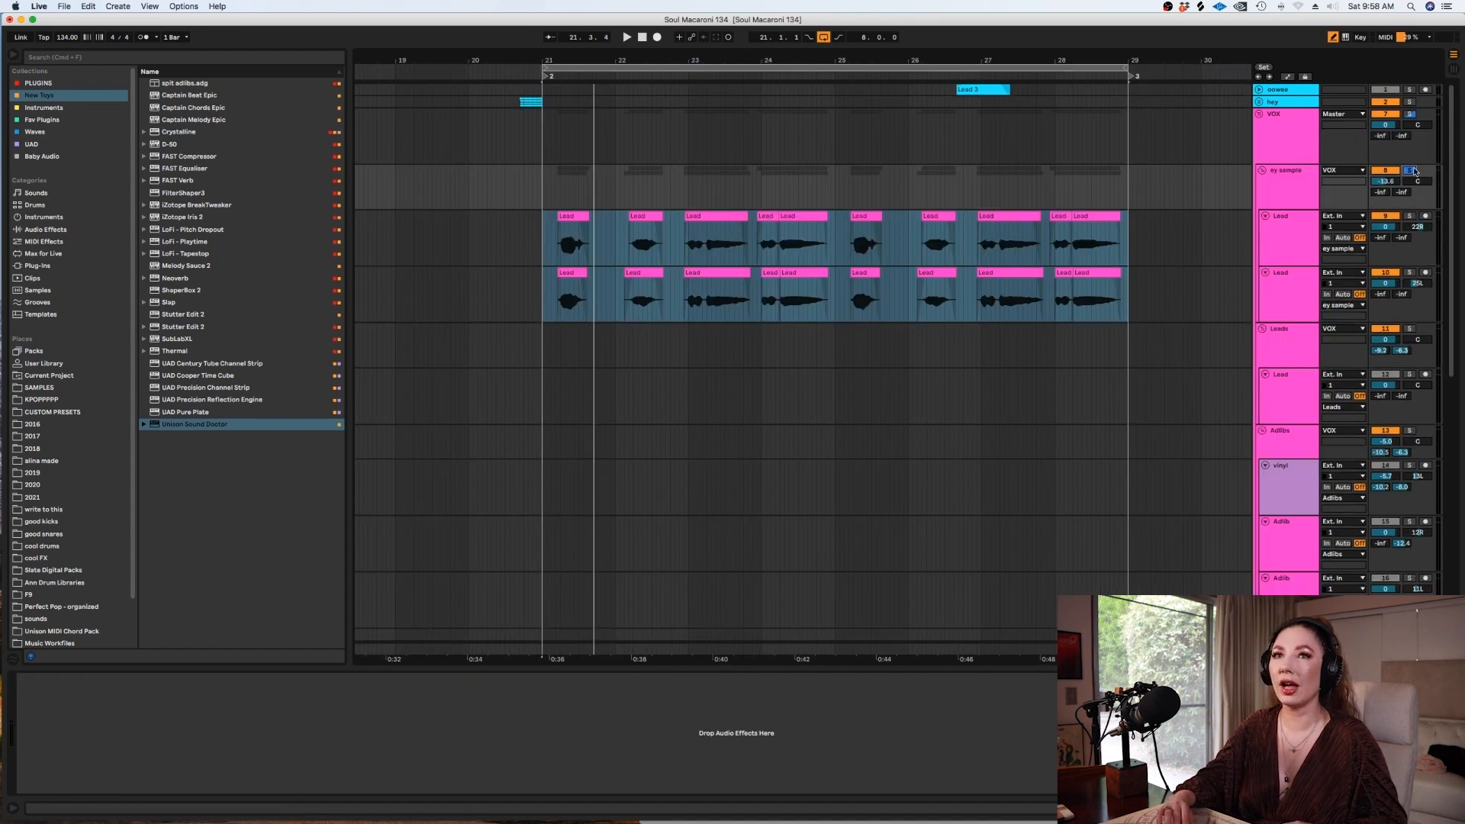
Audition the soloed ey sample group, then unsolo it and select the group track.
key("space")
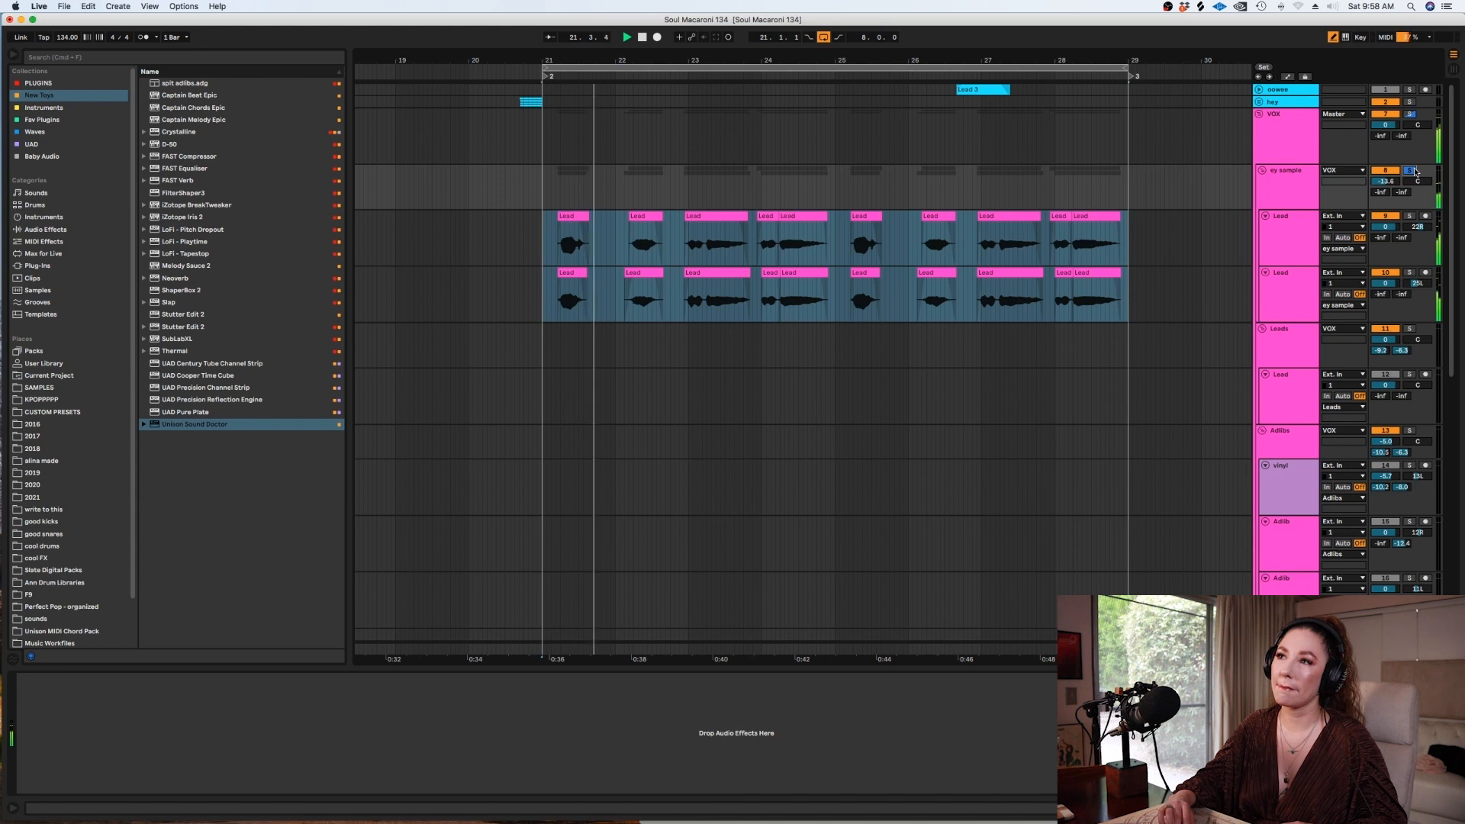
left_click(1413, 171)
left_click(1295, 183)
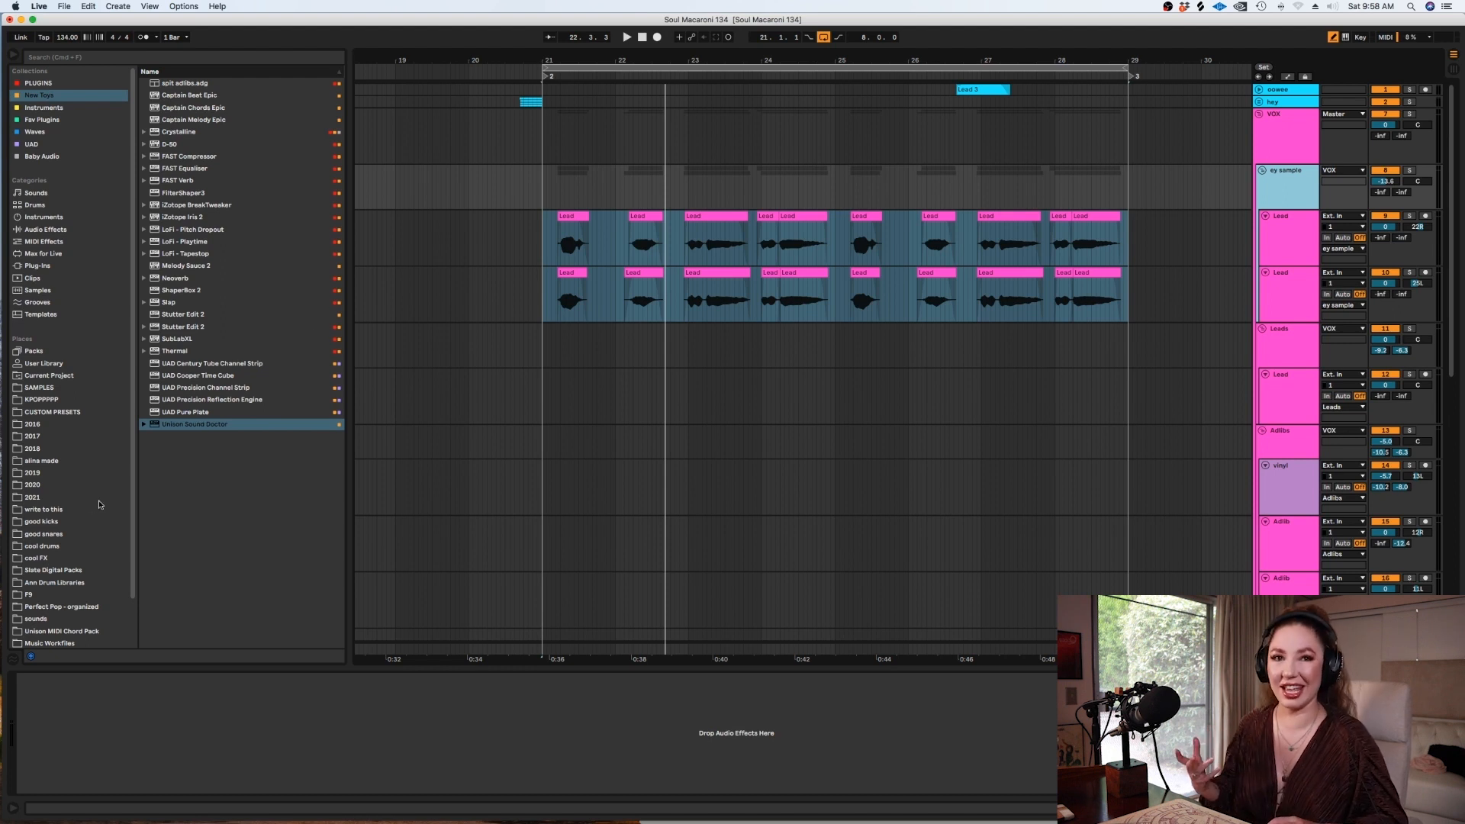
Add Sound Doctor to the ey sample group and generate an effect chain with the Vocals style and Unique formula.
double_click(185, 426)
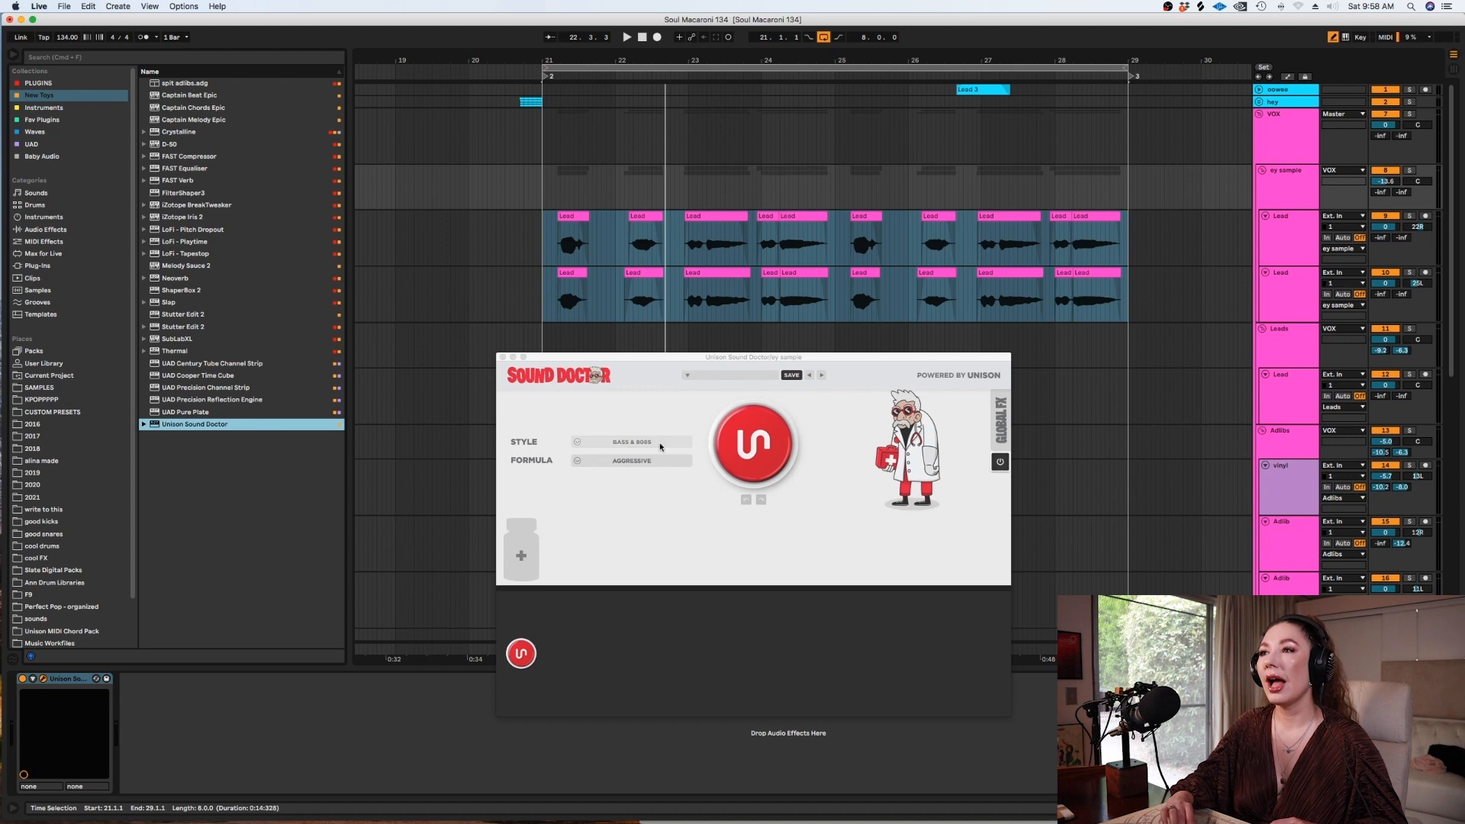
left_click(647, 442)
left_click(600, 497)
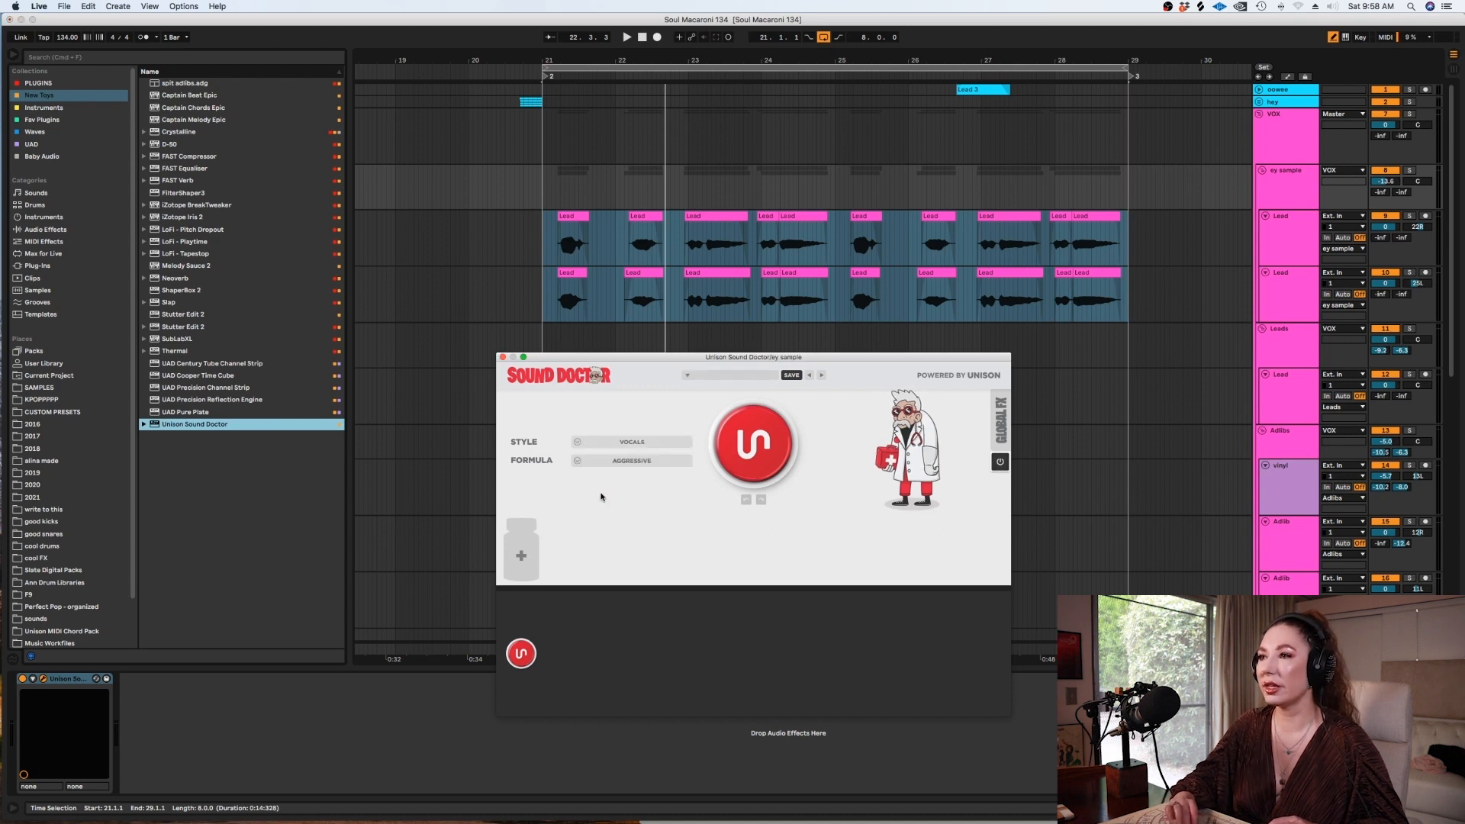
left_click(620, 459)
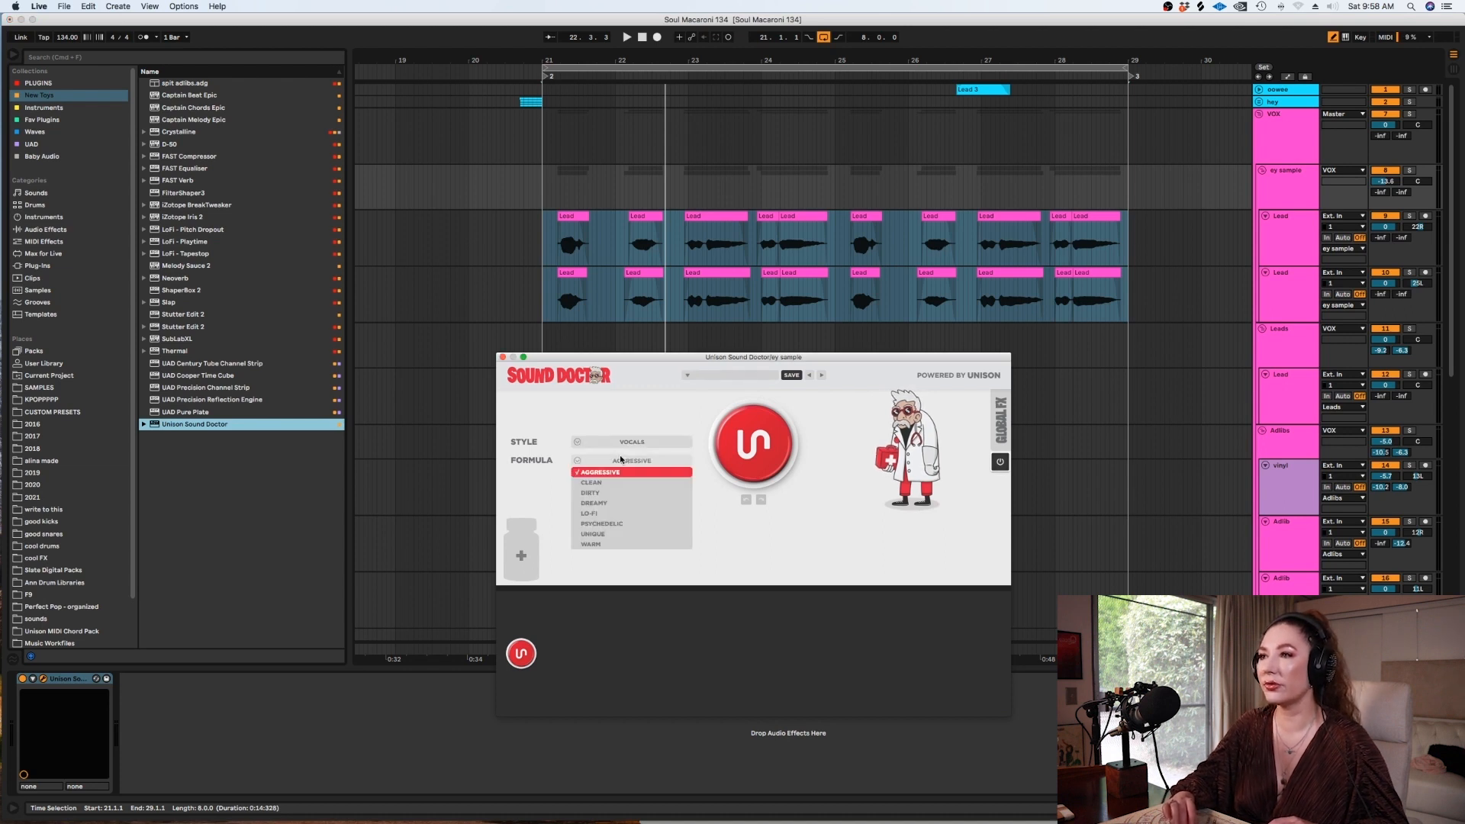
left_click(591, 534)
left_click(753, 443)
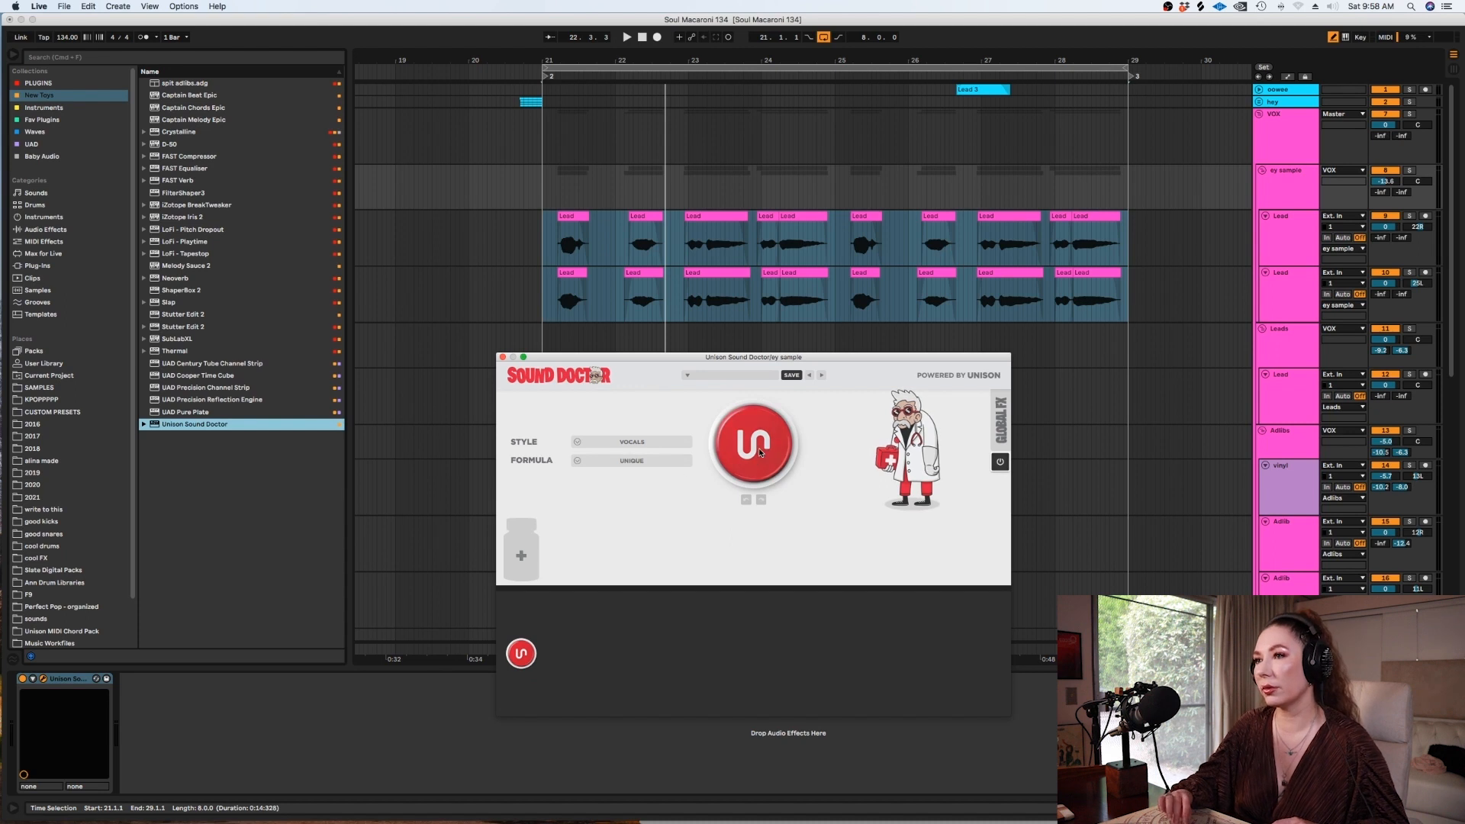
Solo the ey sample group and play it from the loop start to audition the generated vocal effects.
left_click(1408, 171)
key("space")
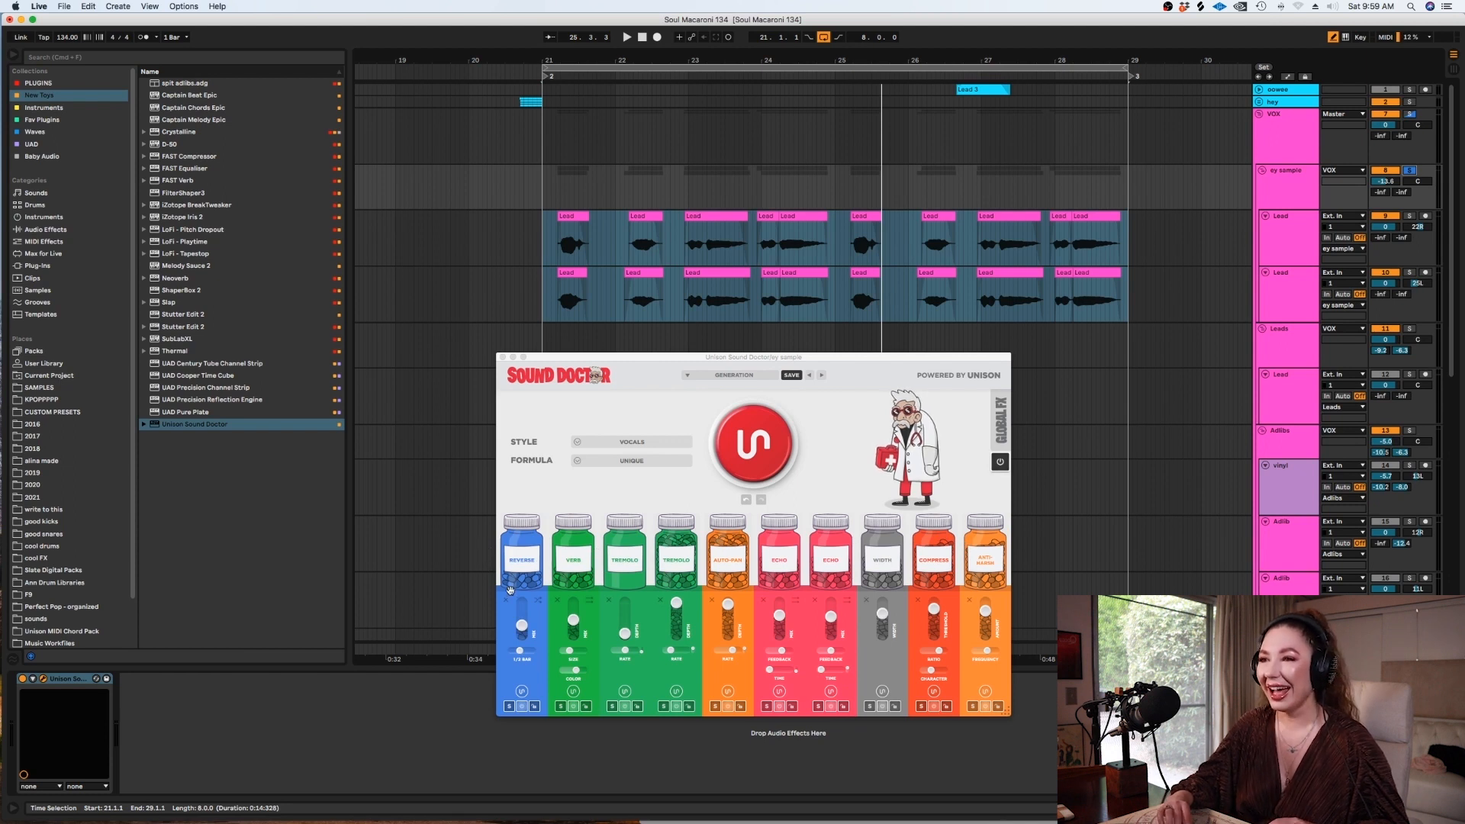
mouse_move(622, 363)
left_mouse_down()
mouse_move(641, 351)
mouse_move(623, 369)
left_mouse_up()
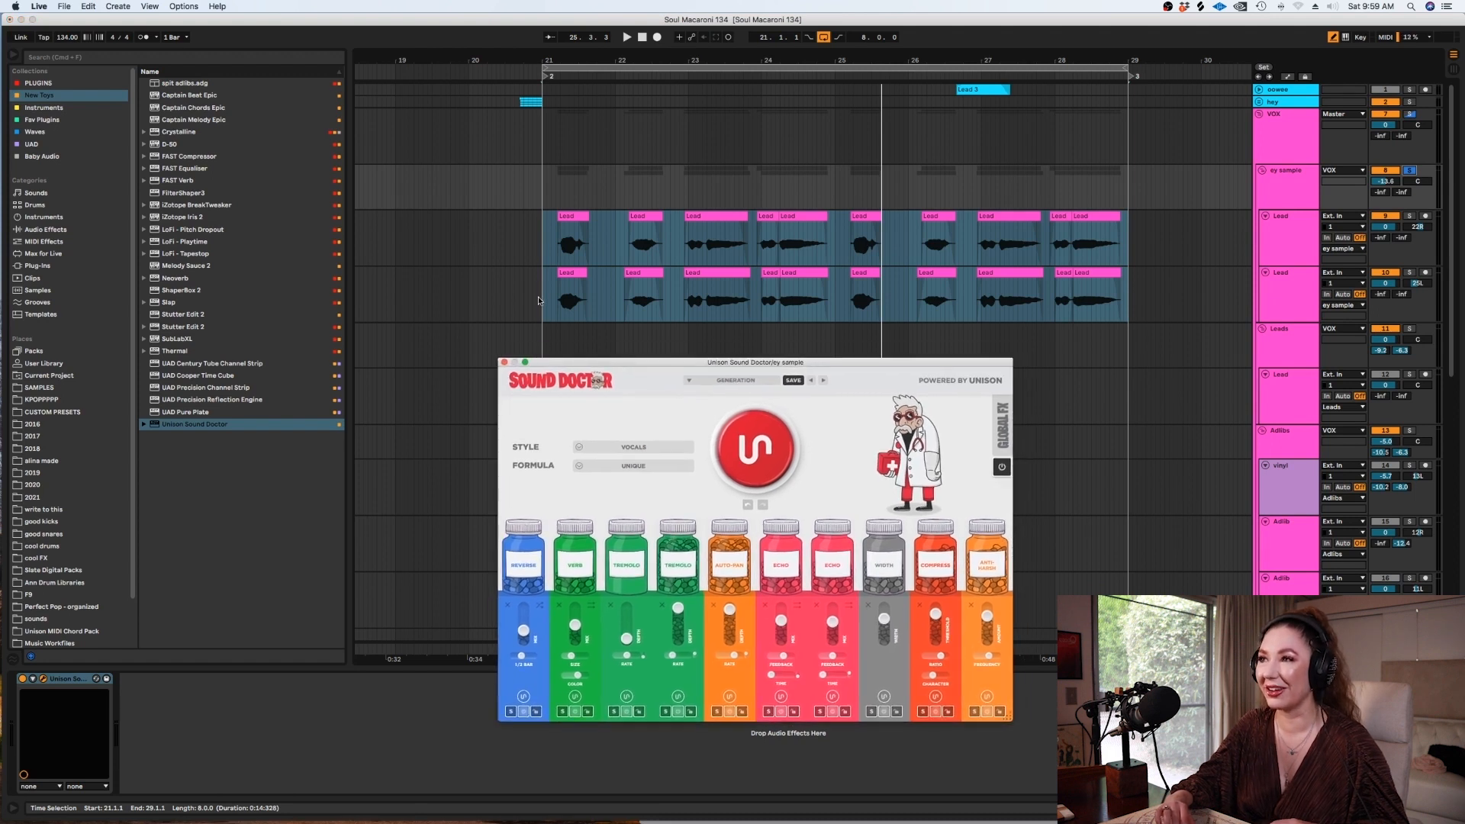
left_click(538, 300)
left_click(1271, 182)
key("space")
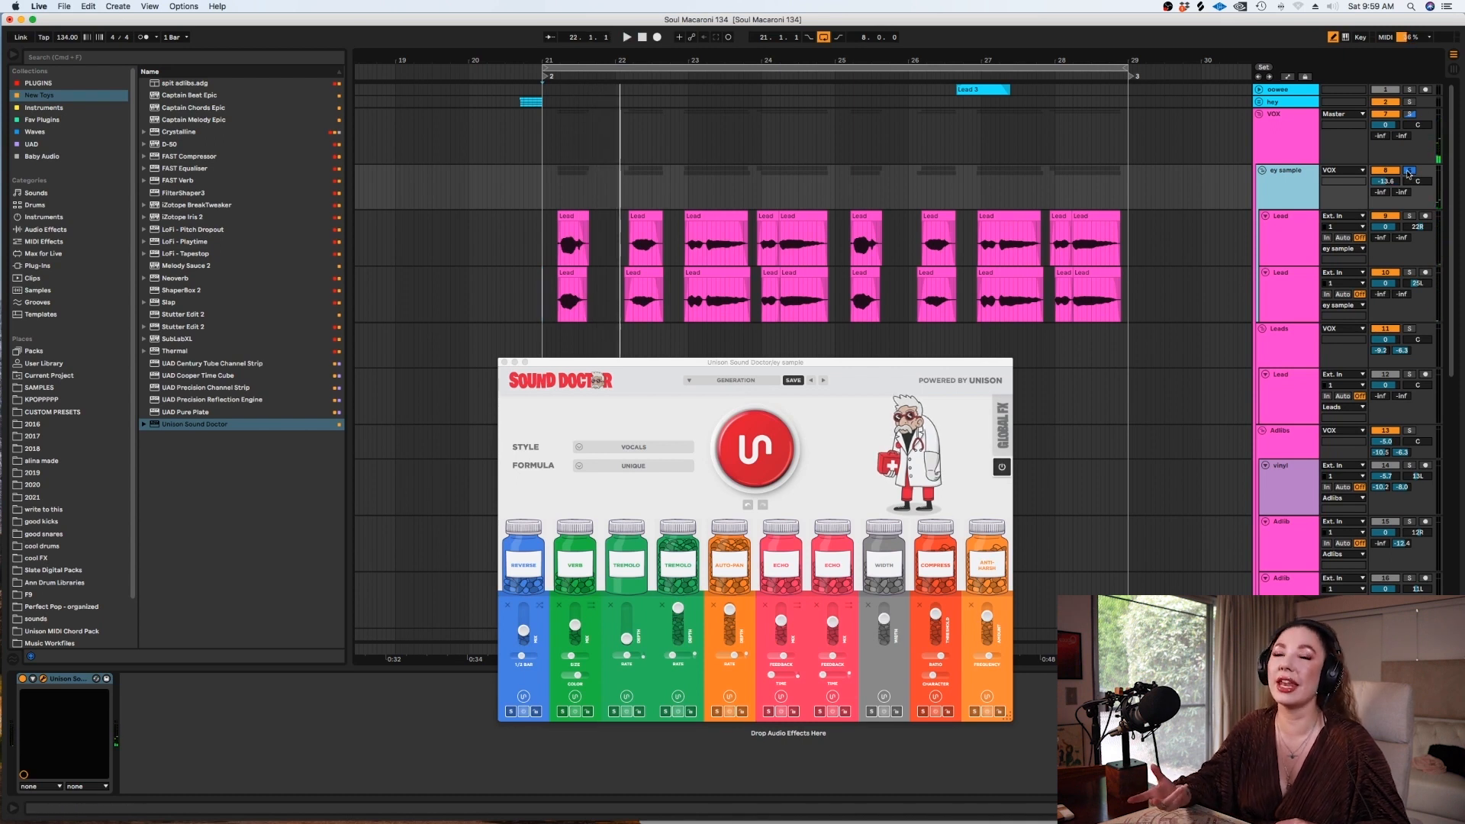
Unsolo the ey sample group and listen to it in the full mix, moving the plugin window clear of the vocal clips.
left_click(1408, 172)
key("space")
key("space")
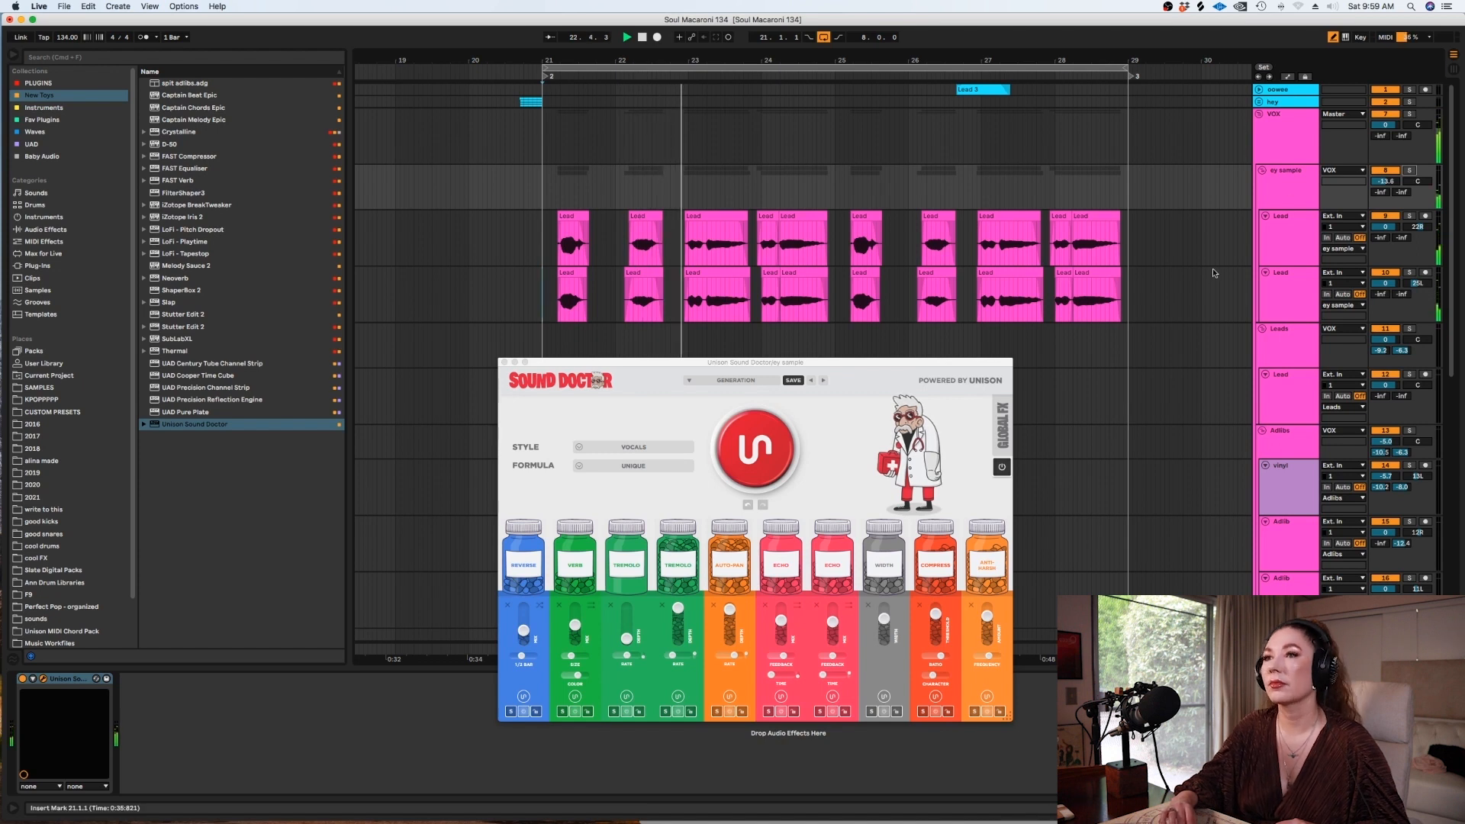
scroll(1144, 290, "down", 6)
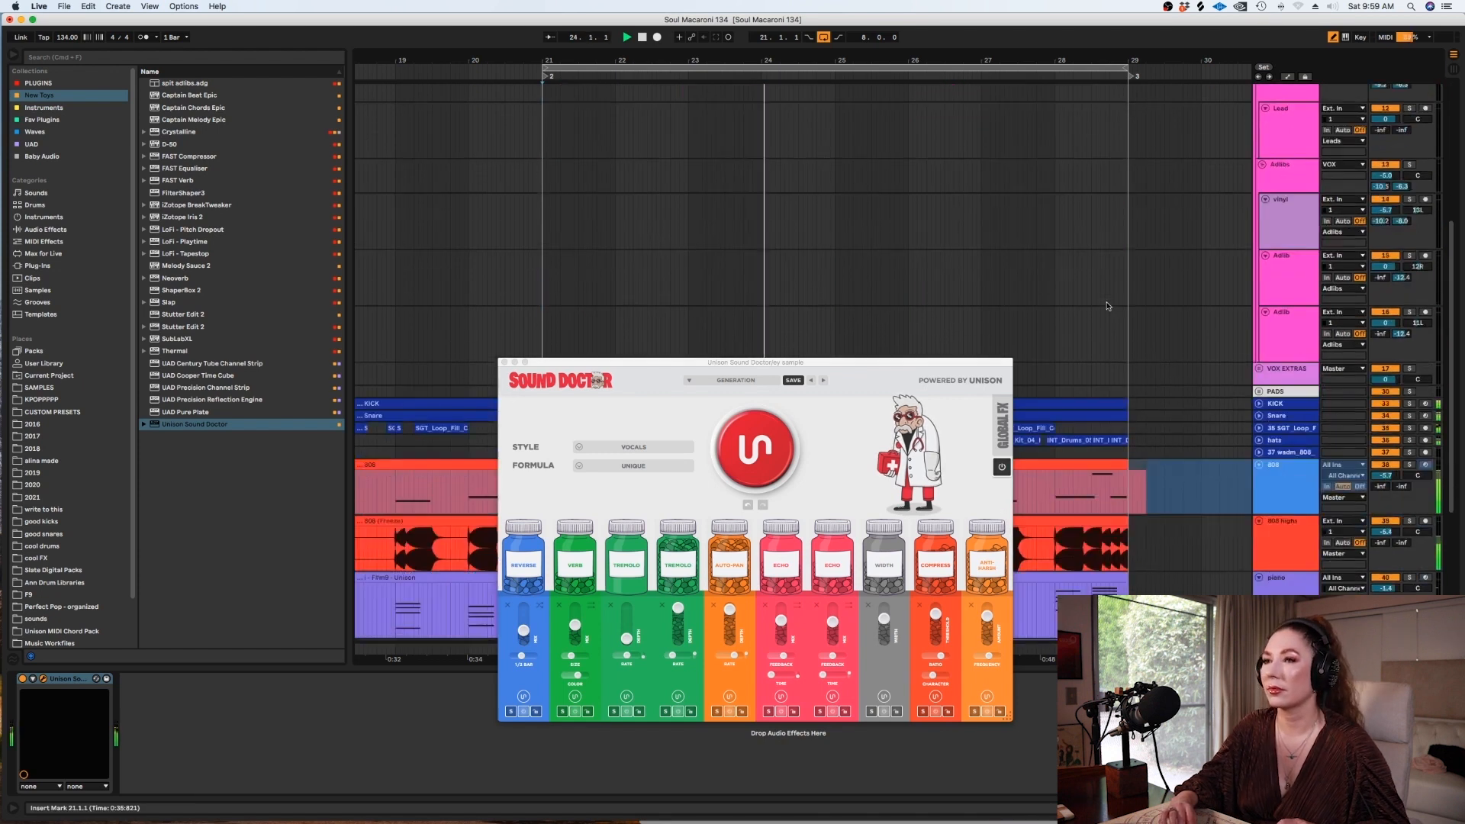
scroll(1108, 306, "up", 5)
left_click_drag(546, 366, 708, 138)
scroll(631, 498, "down", 3)
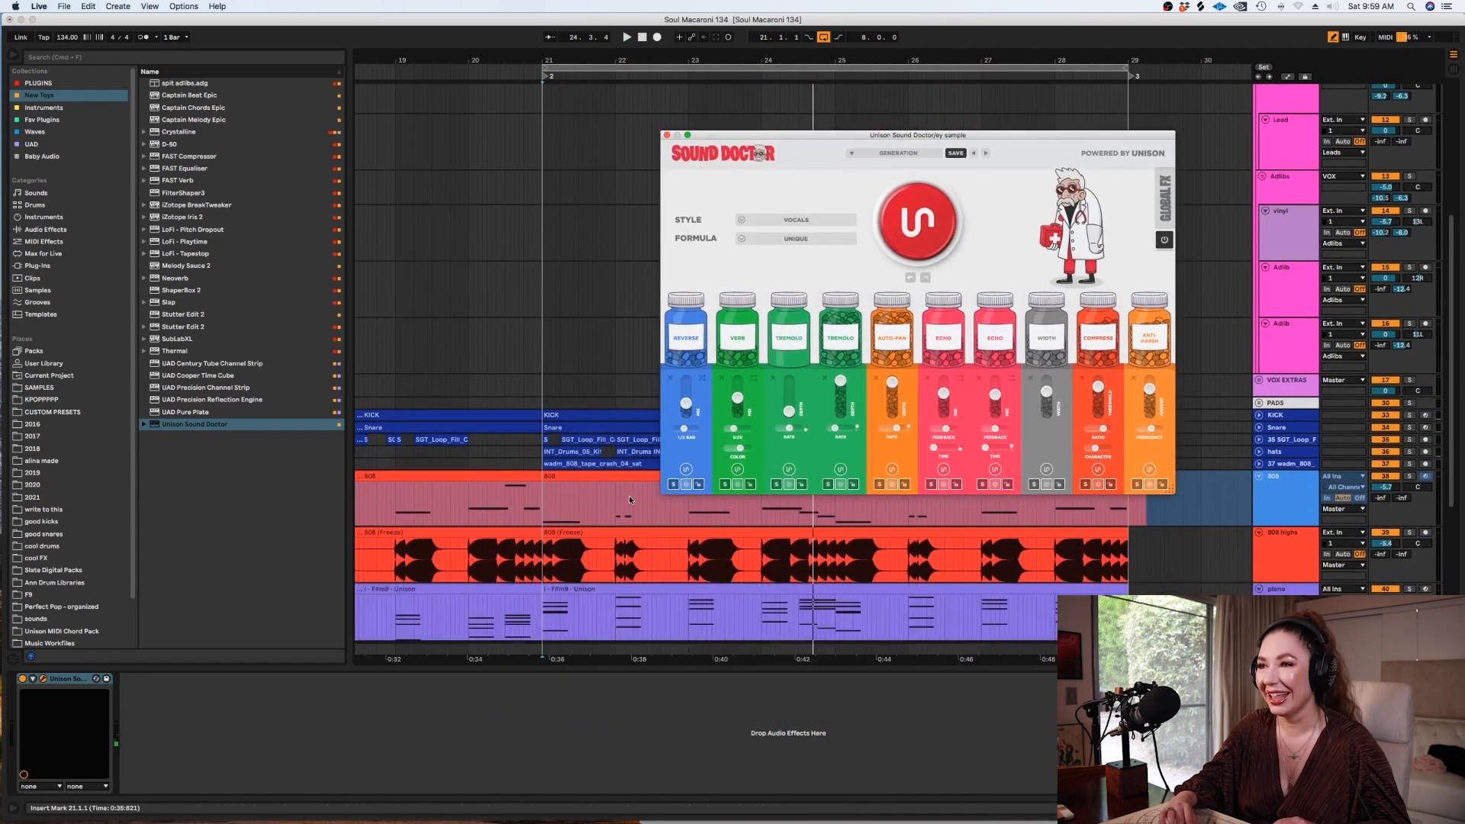
key("space")
key("super+alt+p")
scroll(565, 557, "down", 3)
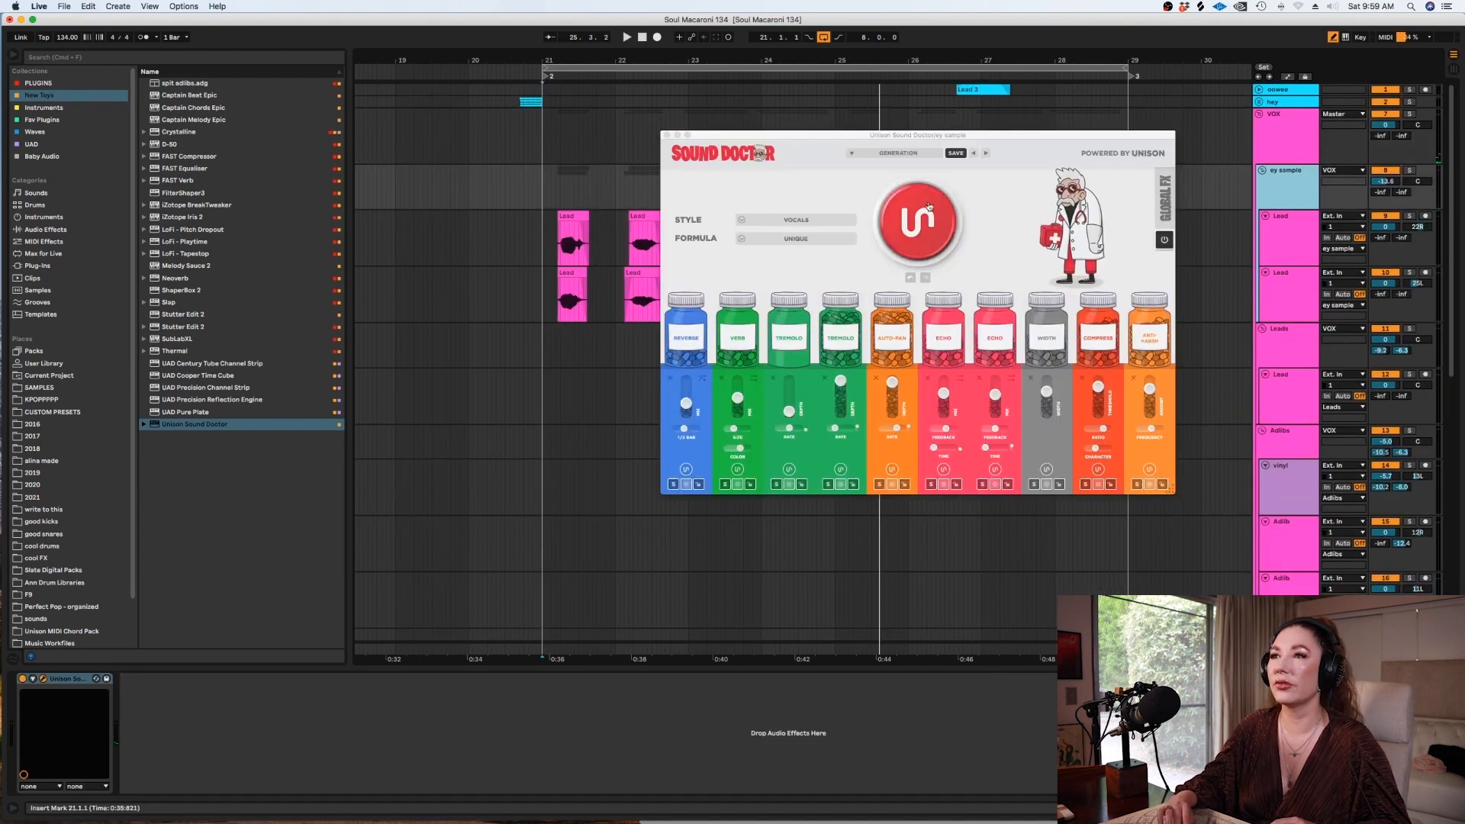
Generate a new Sound Doctor effect chain for the ey sample and audition it with the VOX group soloed.
left_click(929, 206)
key("space")
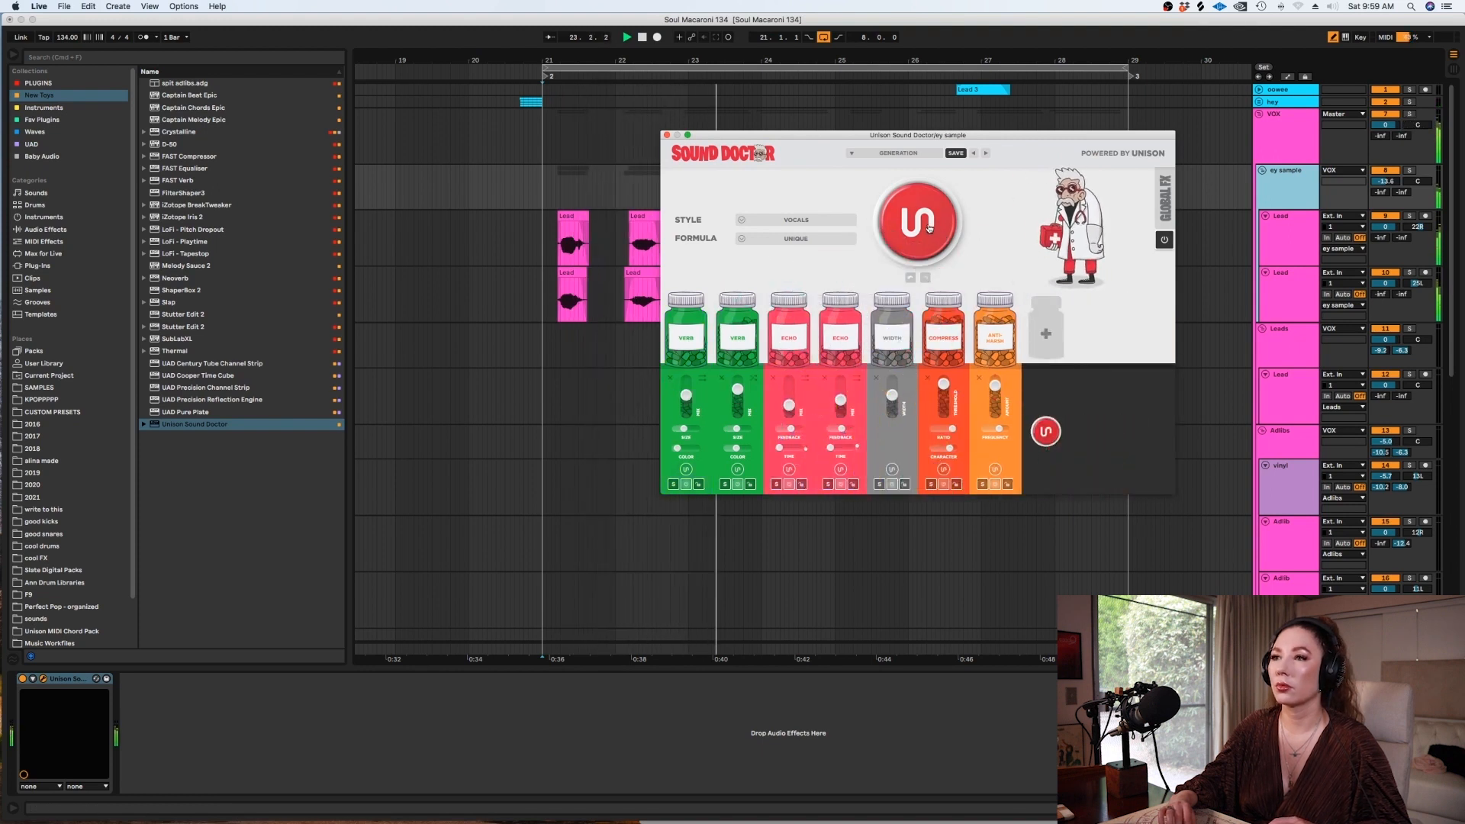
left_click(1407, 115)
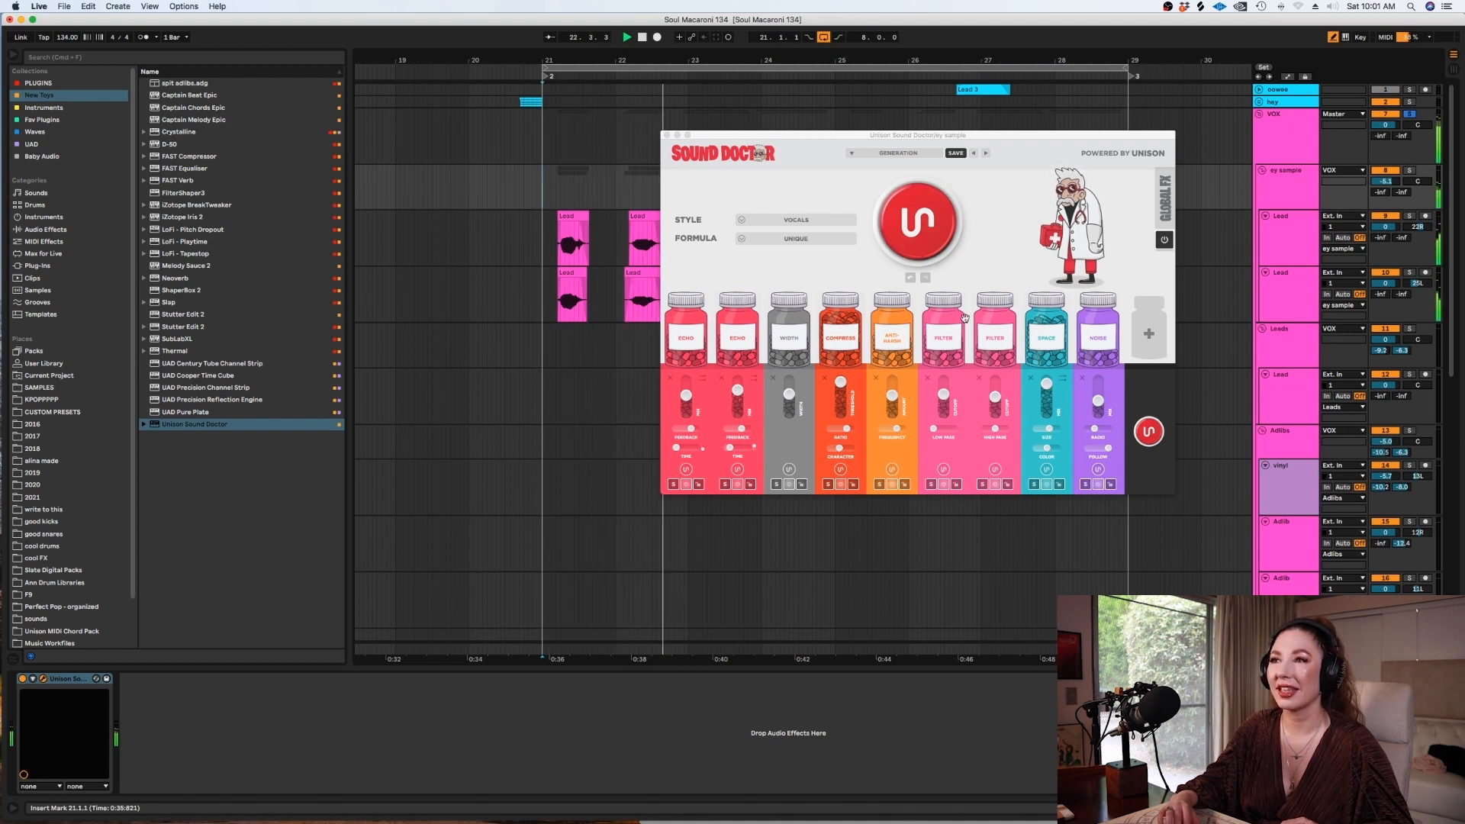
key("space")
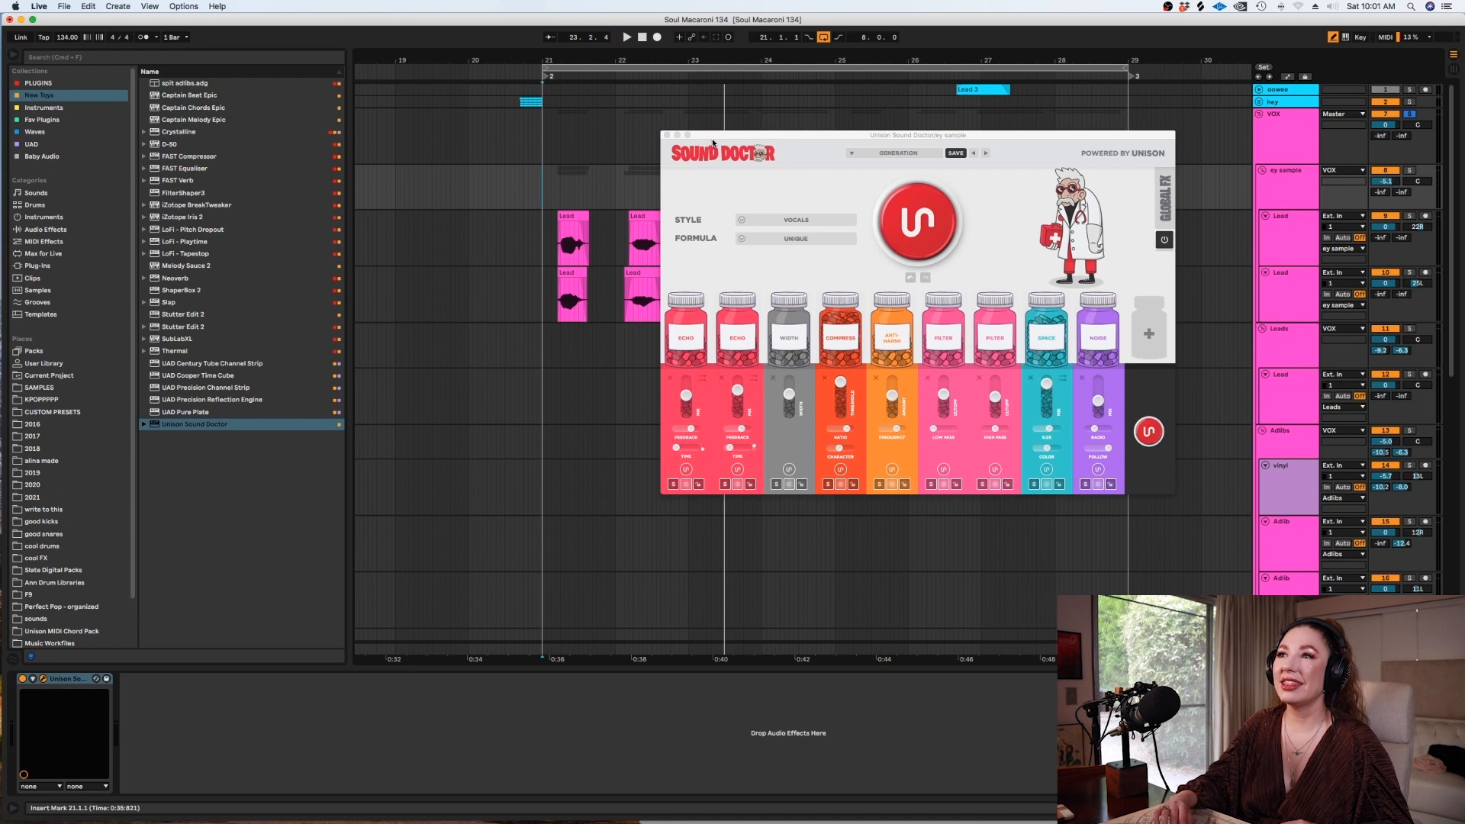
left_click_drag(725, 139, 603, 341)
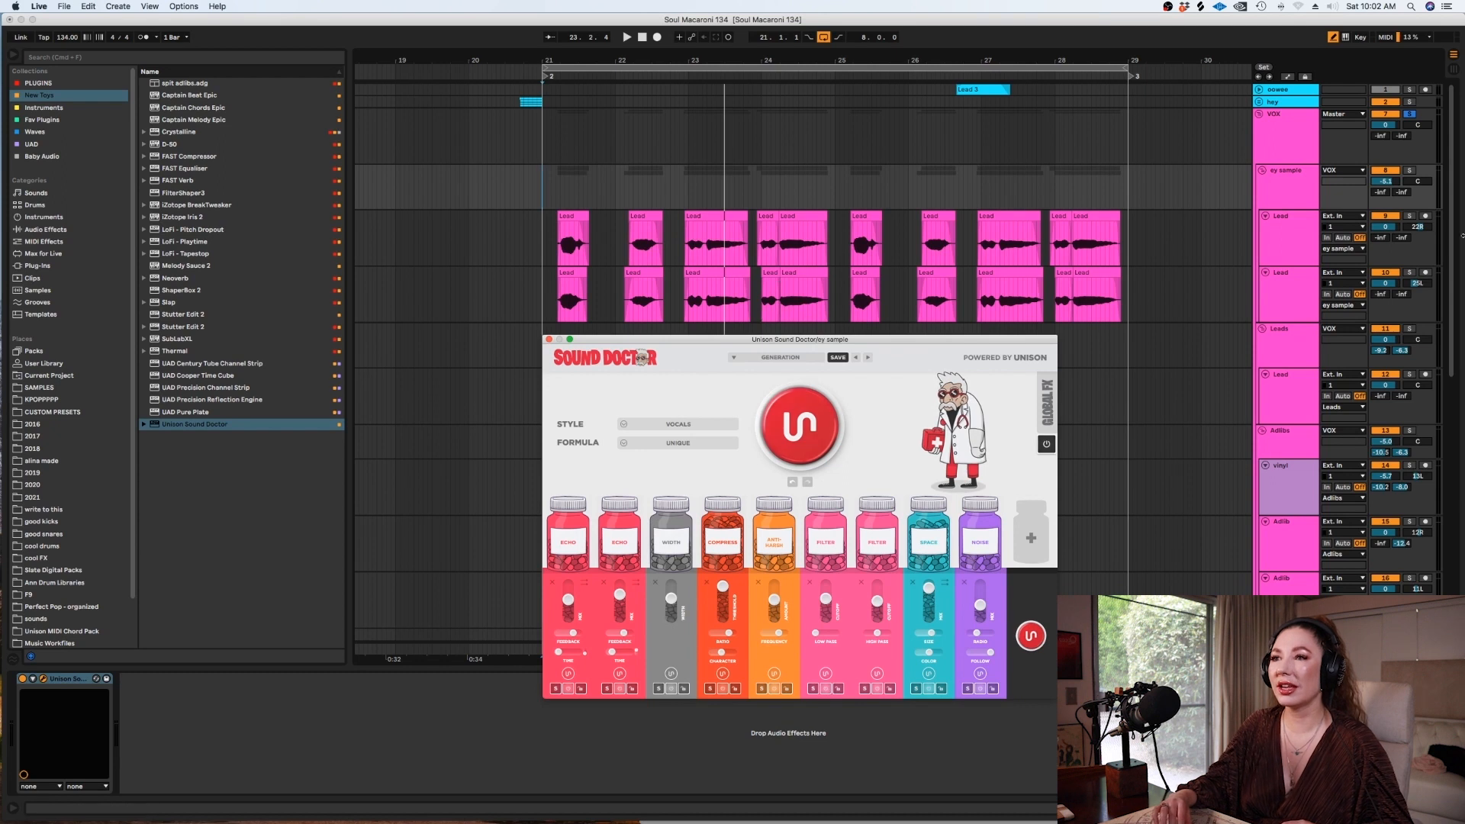
left_click_drag(758, 344, 761, 332)
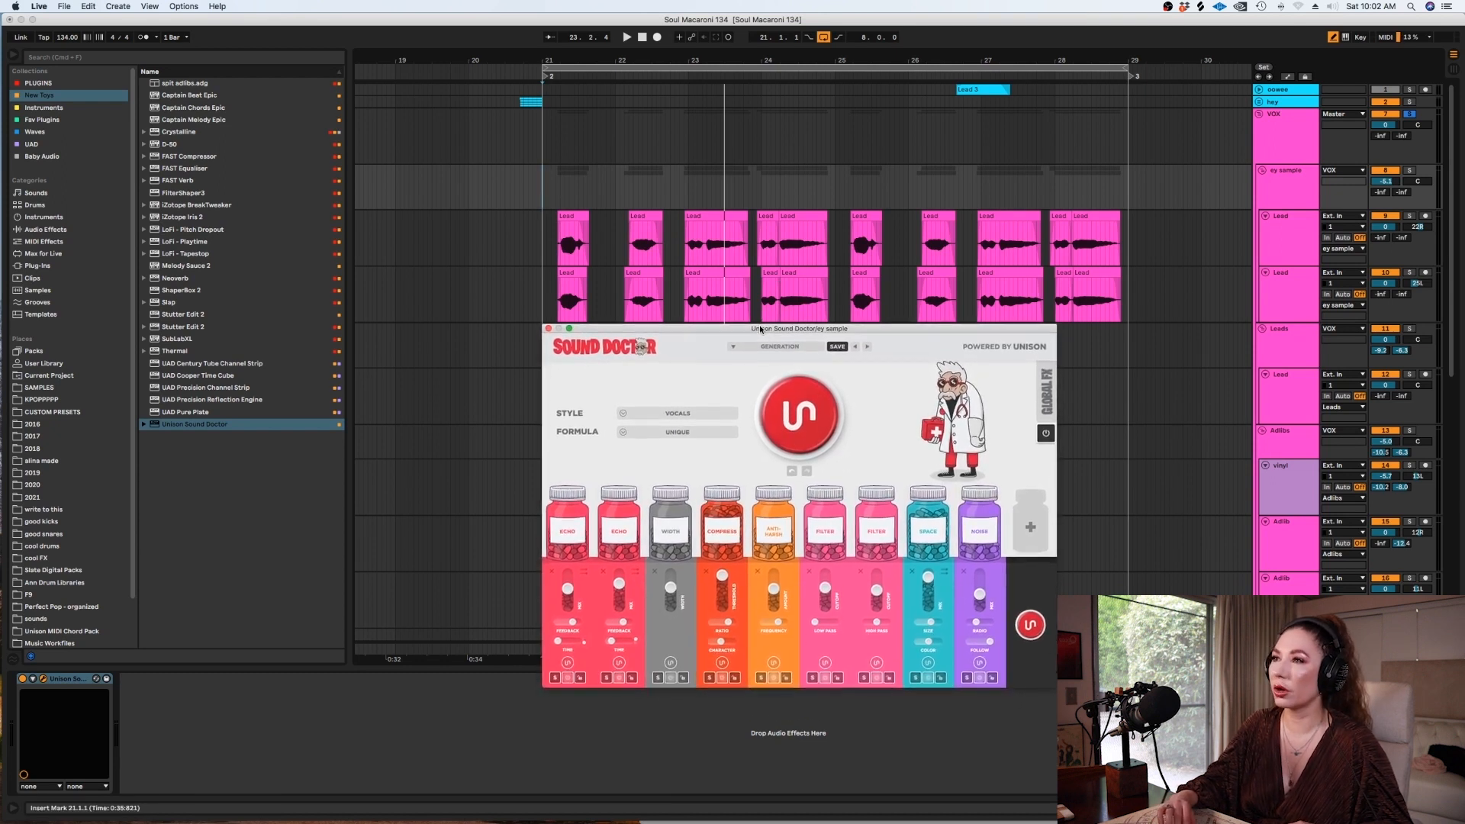
Audition the two piano tracks one at a time, soloing each from the start of the loop.
left_click(1410, 347)
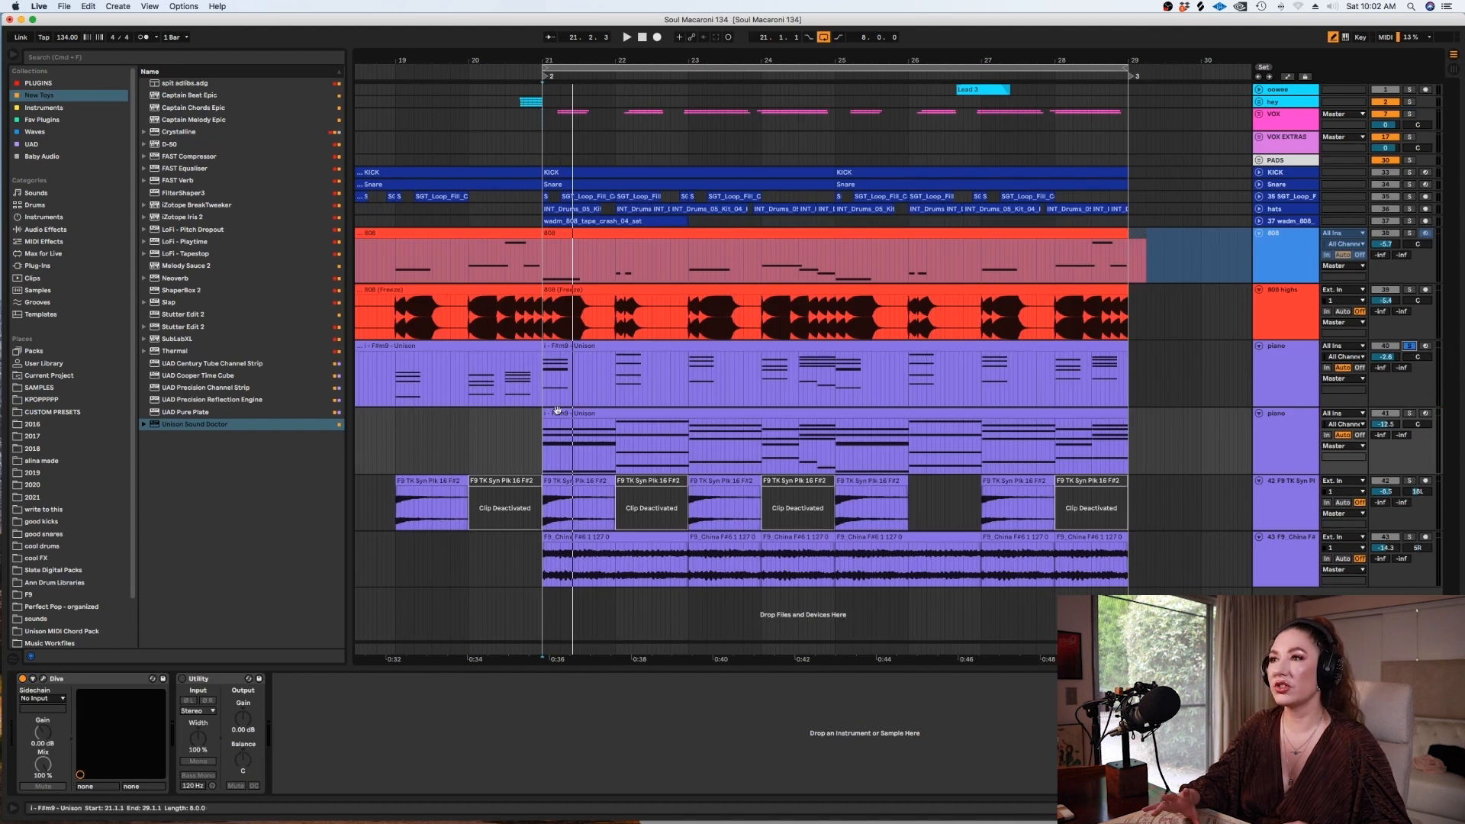
left_click_drag(545, 395, 1137, 448)
left_click(1137, 448)
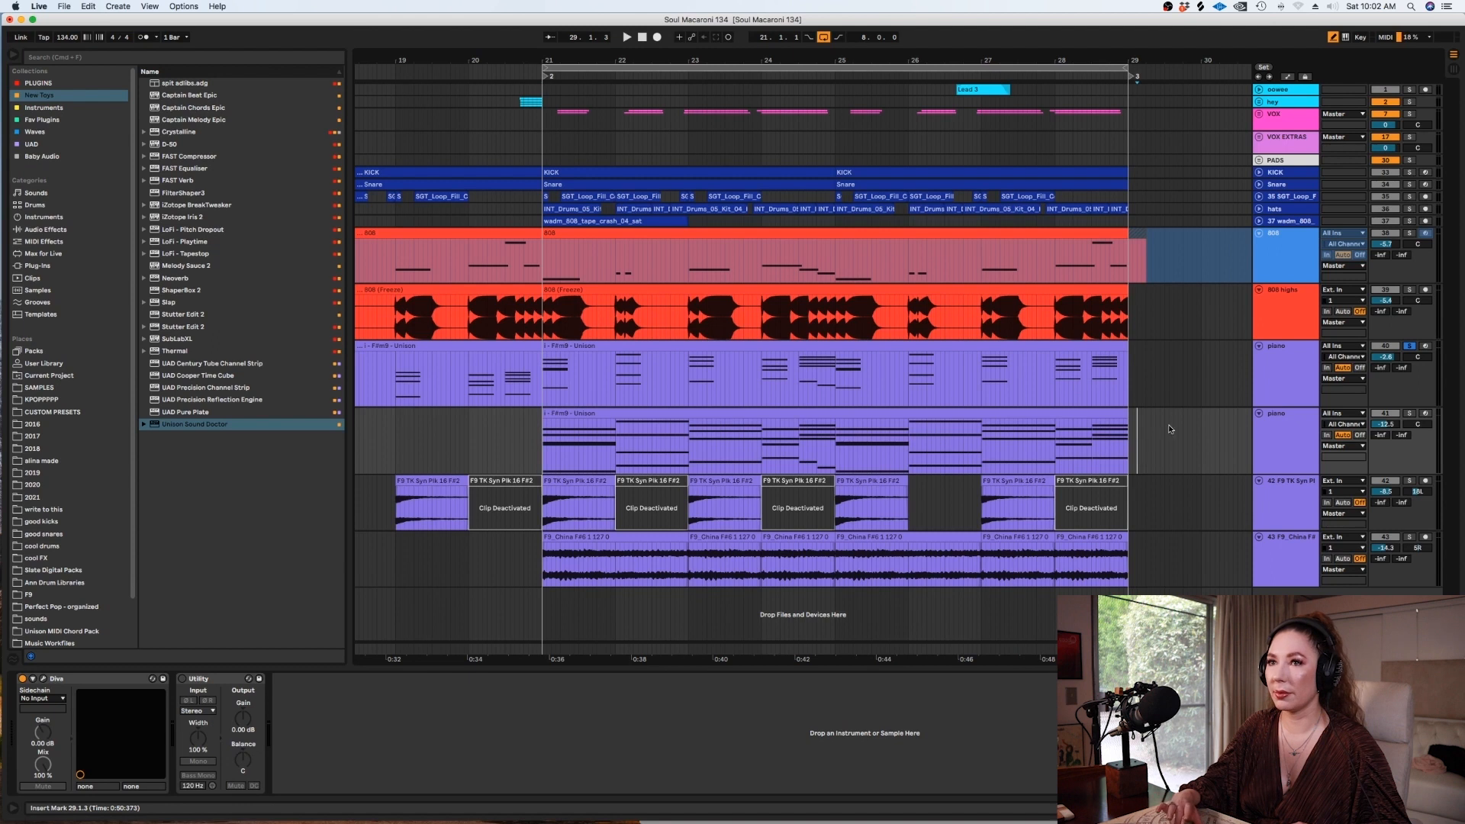
left_click(545, 389)
key("space")
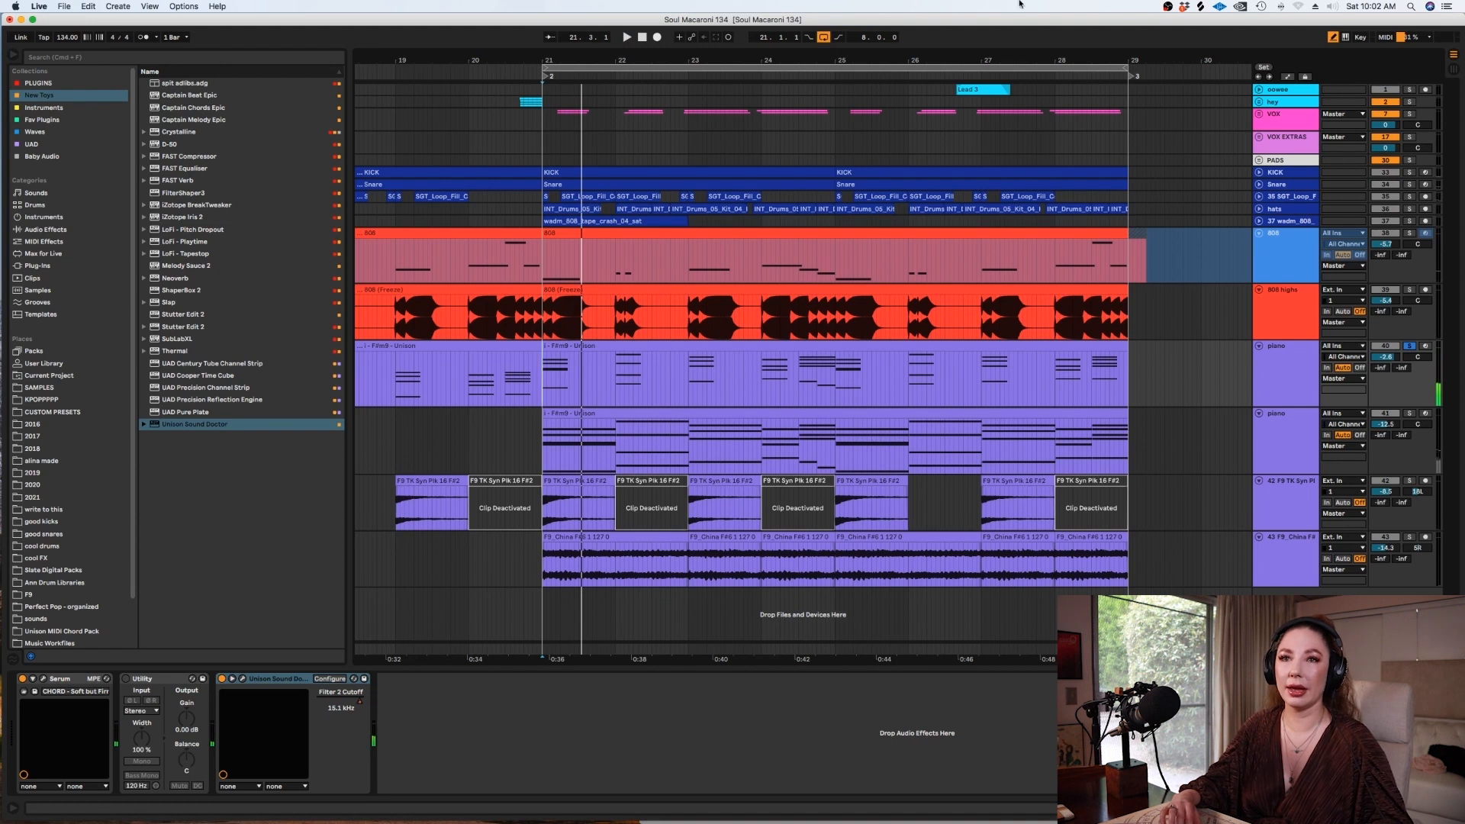
left_click(1410, 413)
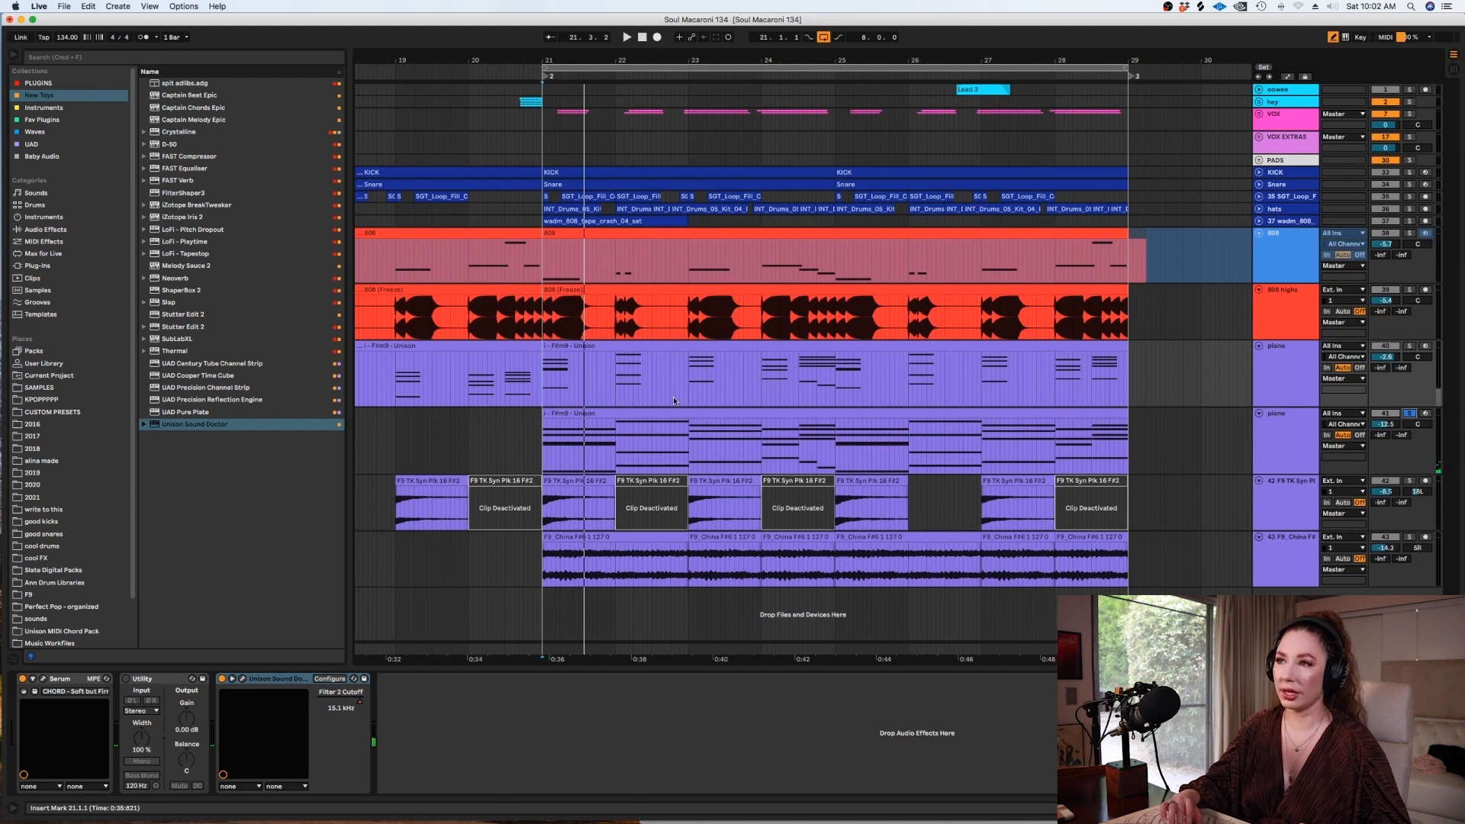
key("space")
Transpose all notes in the second piano track's clip up one octave and audition it together with the first piano.
left_click(647, 414)
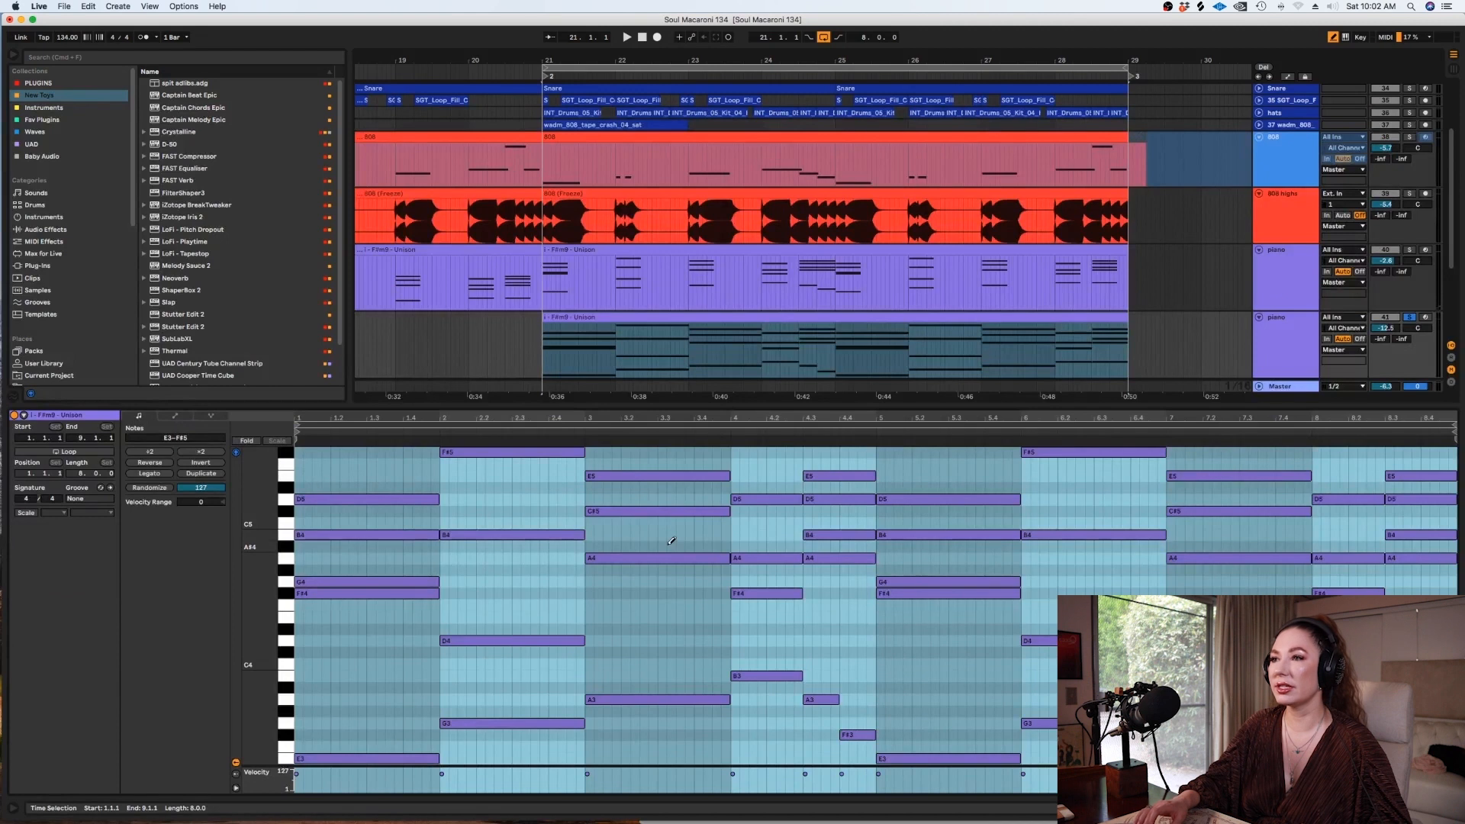
key("super+a")
key("shift+Up")
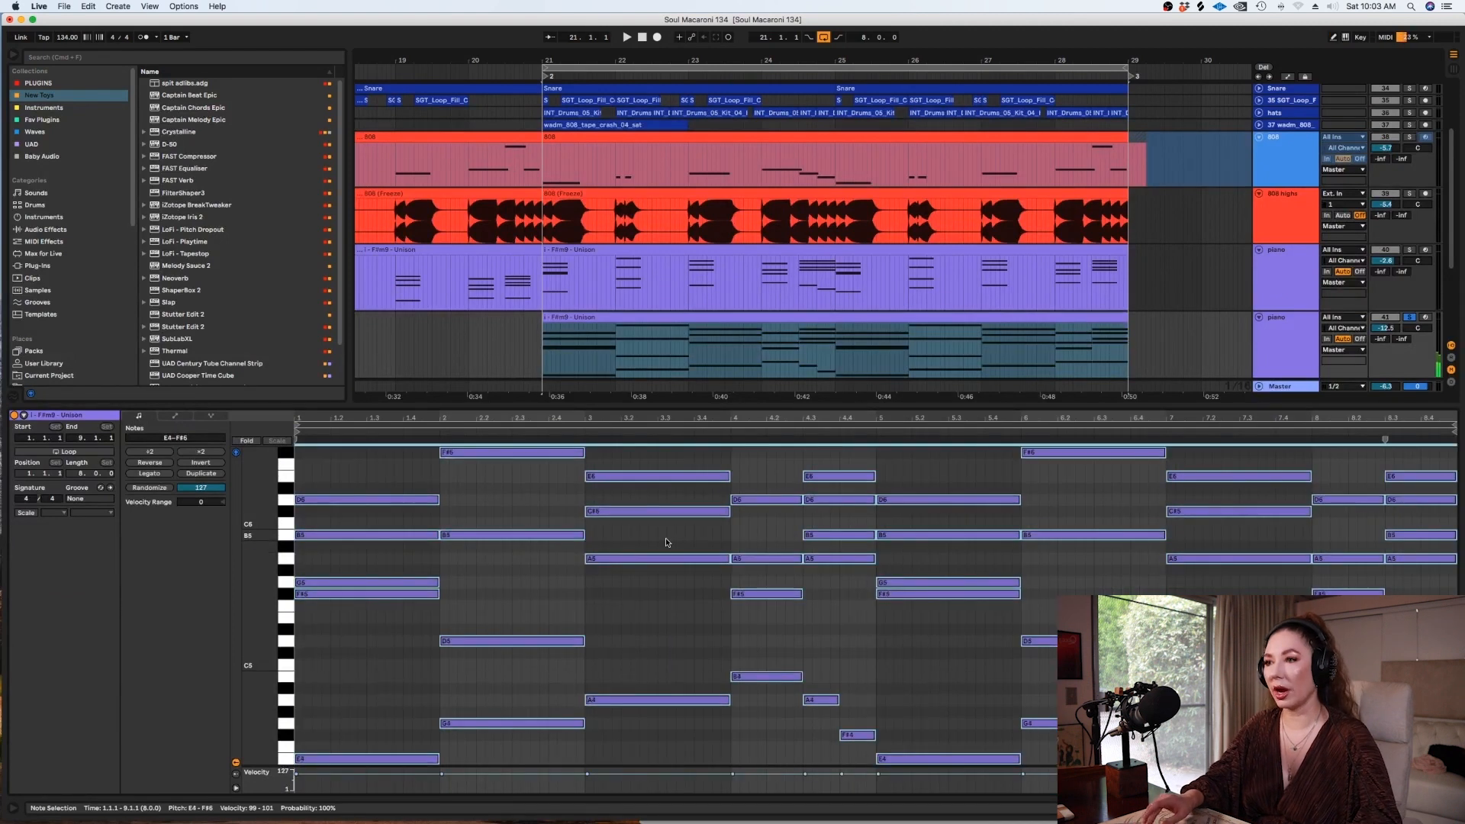
key("space")
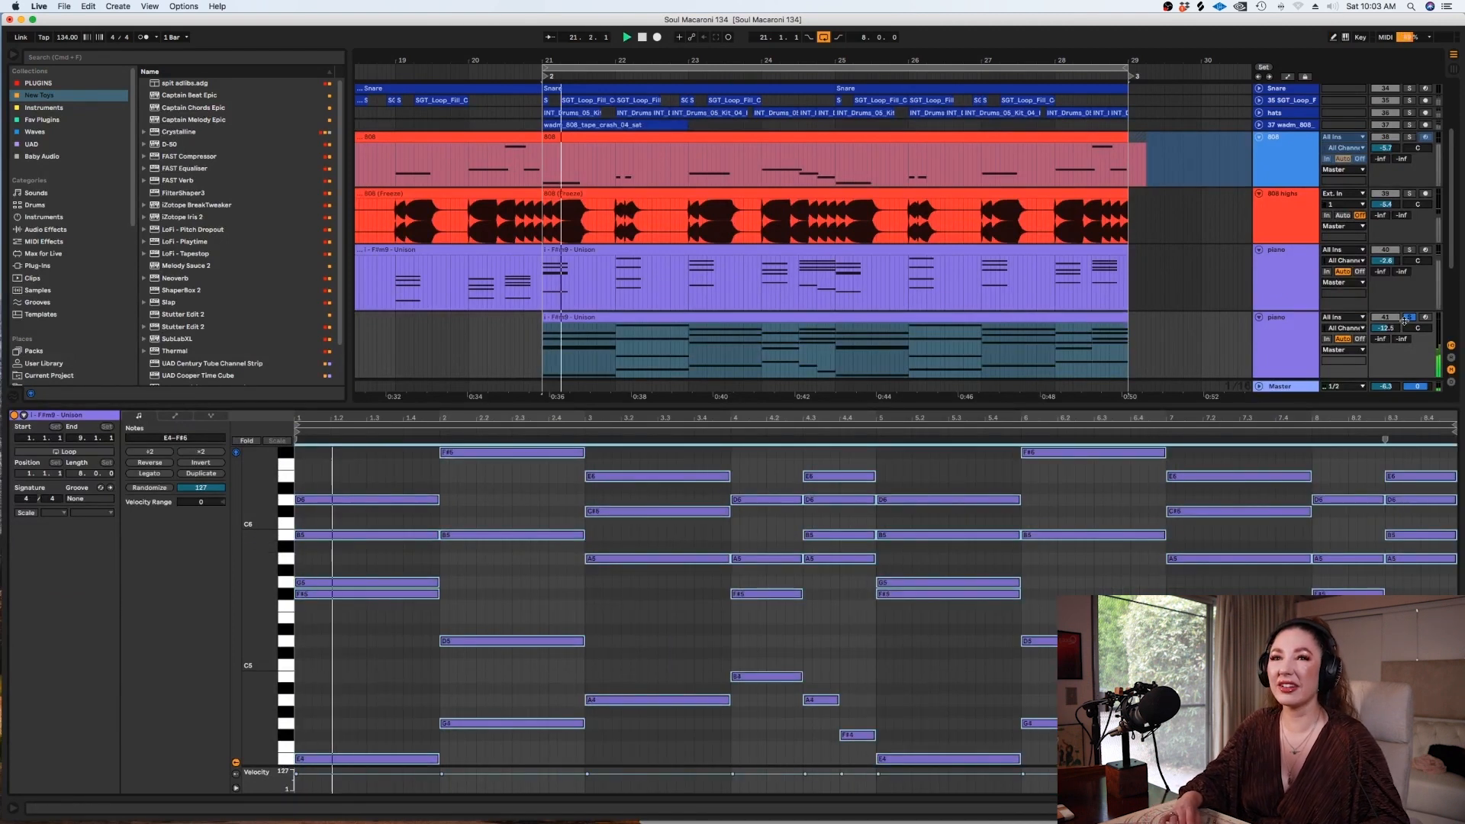
left_click(1408, 250, "super")
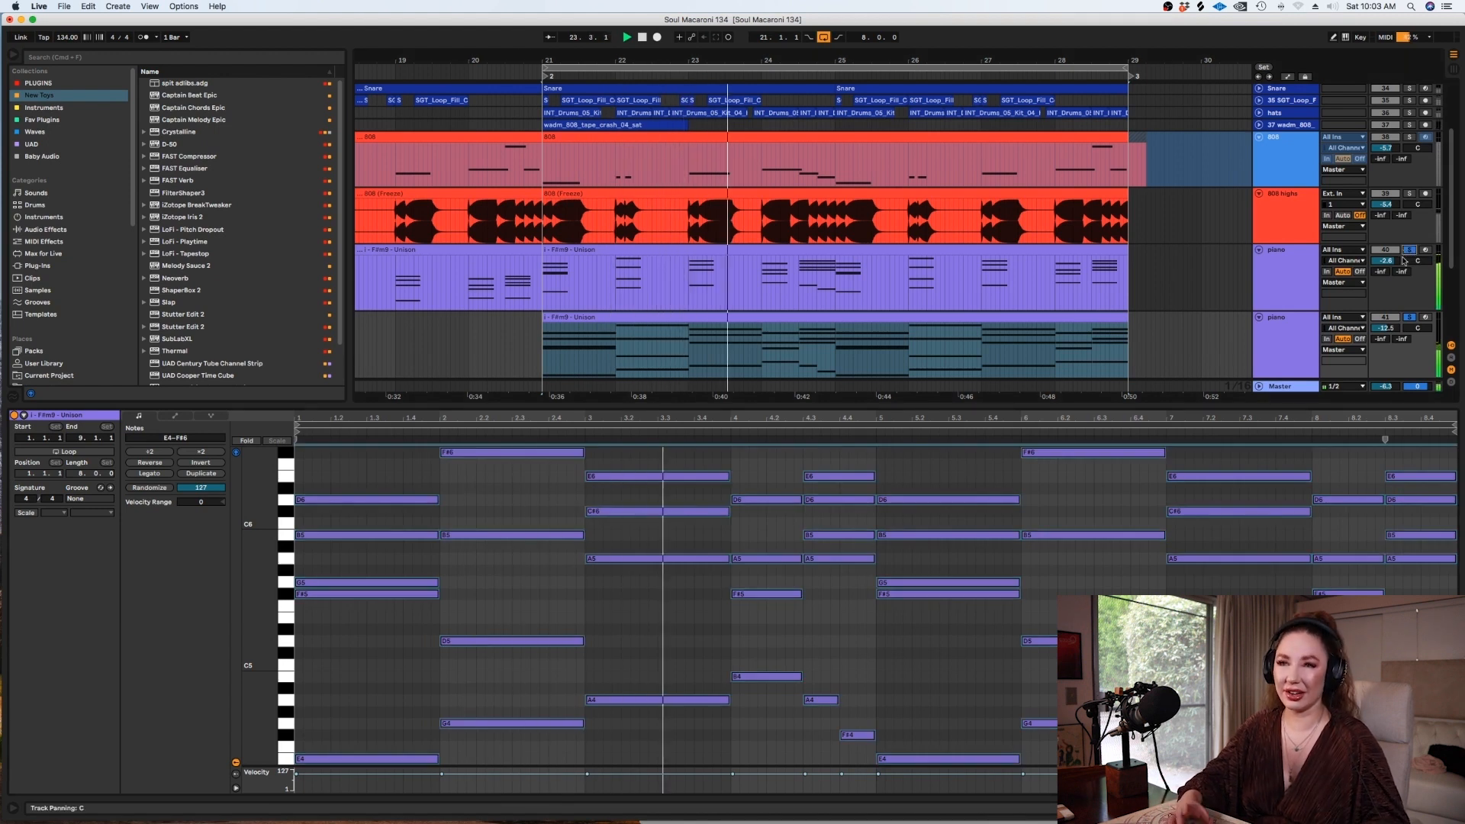
key("space")
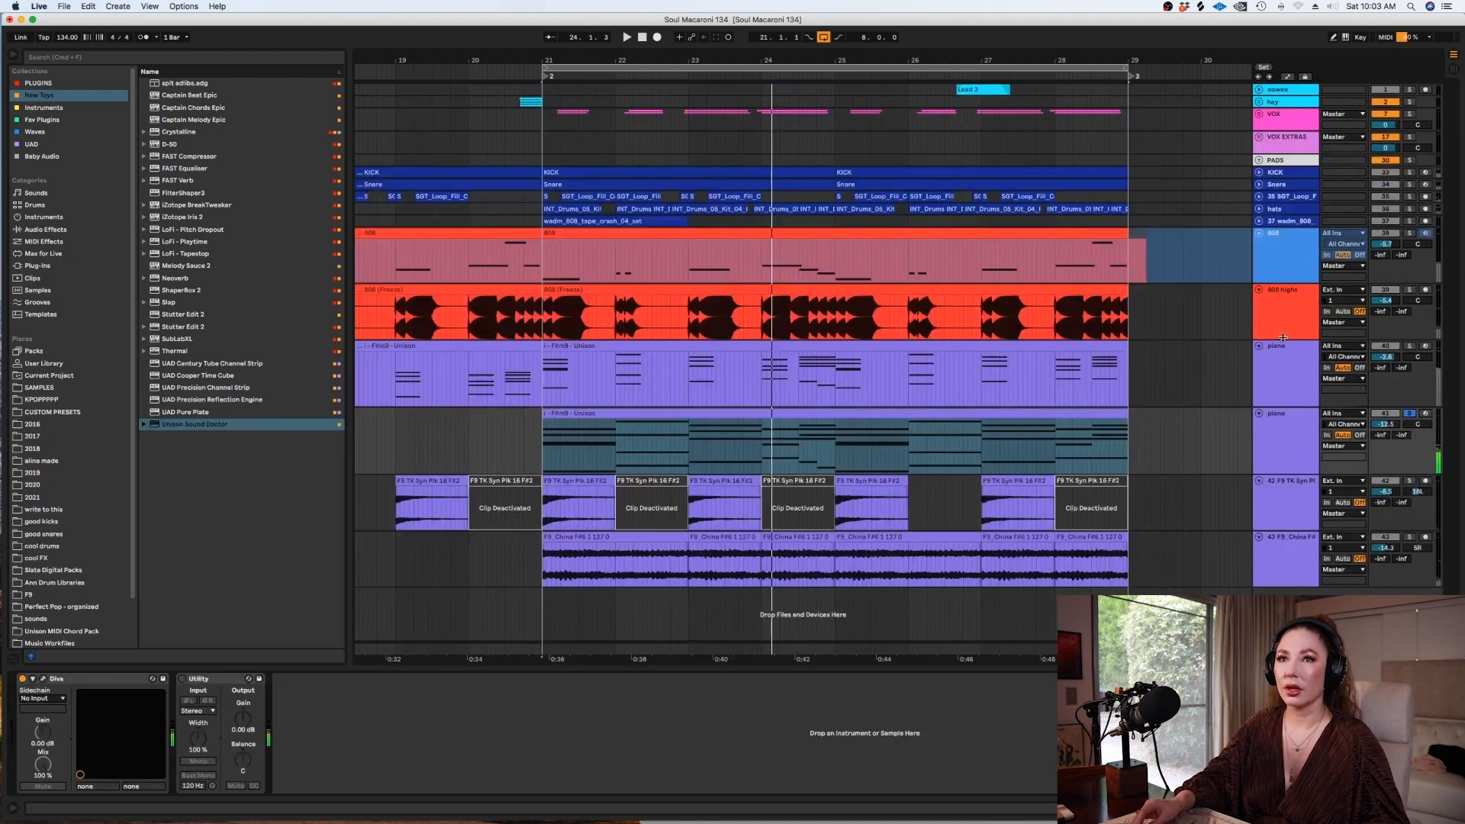
Add Kickstart 2 to the second piano track with a 55% mix and a 1/2 note length.
left_click_drag(607, 426, 607, 431)
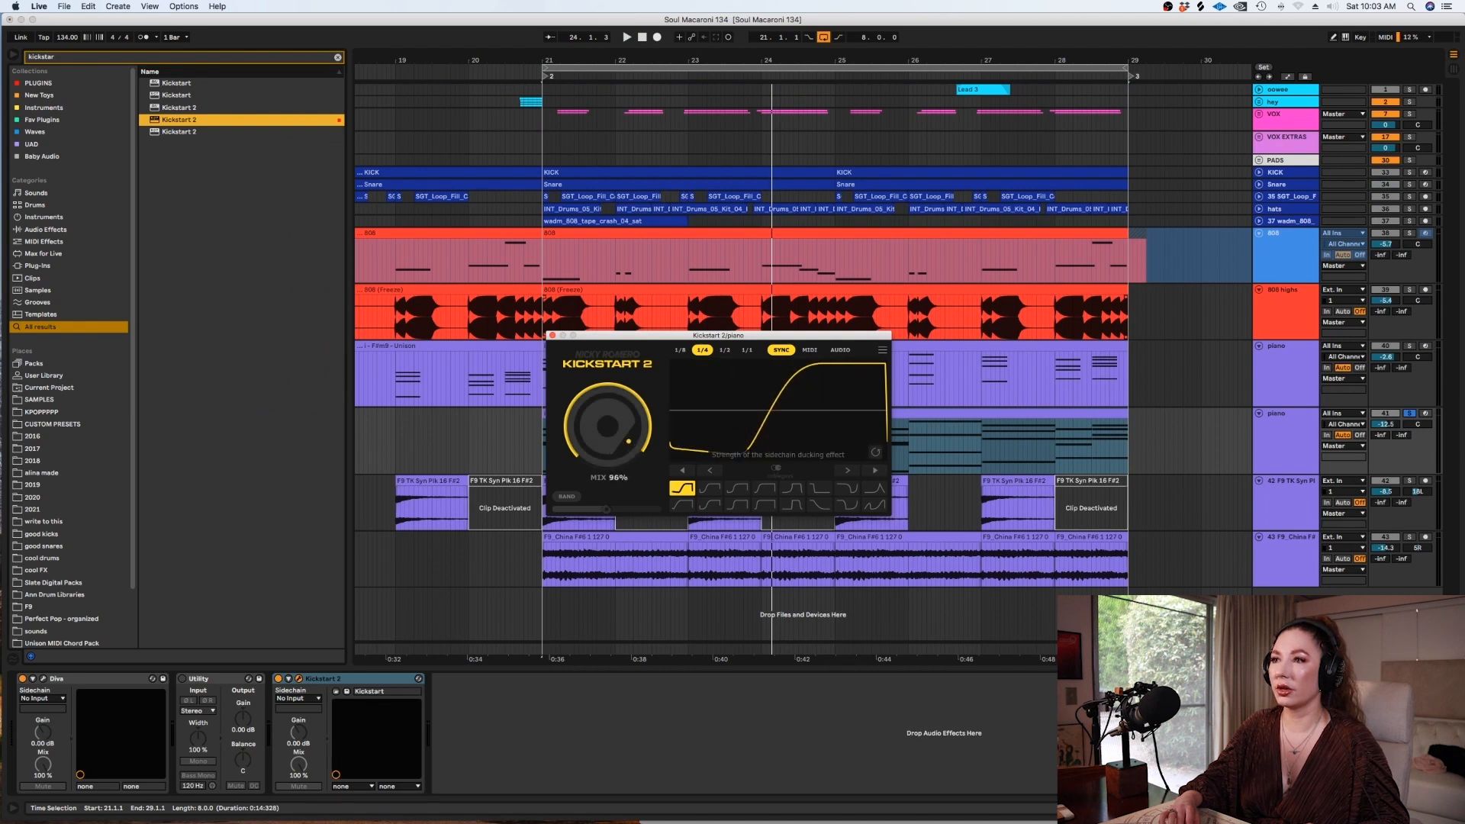
key("space")
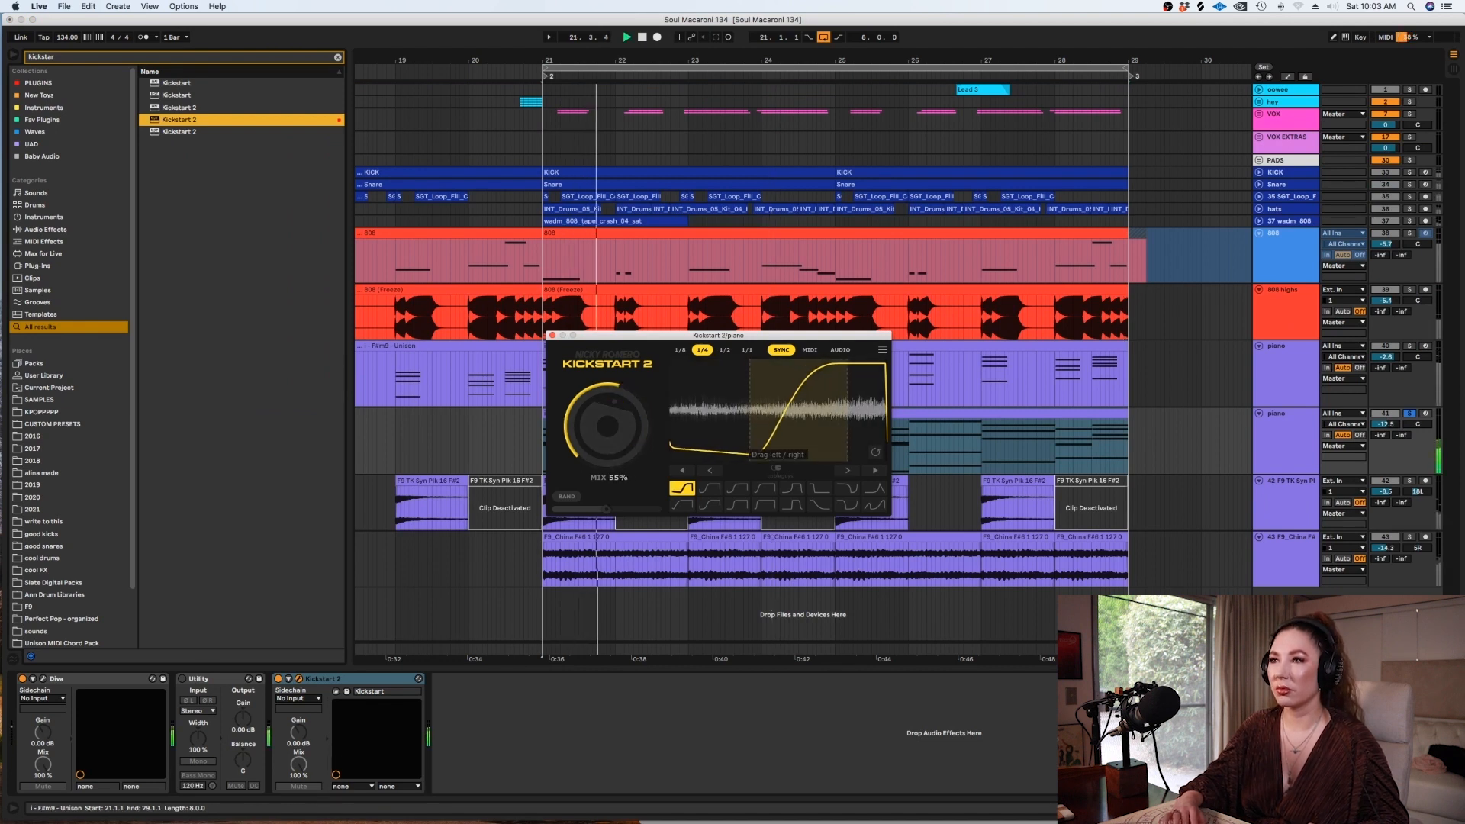
key("space")
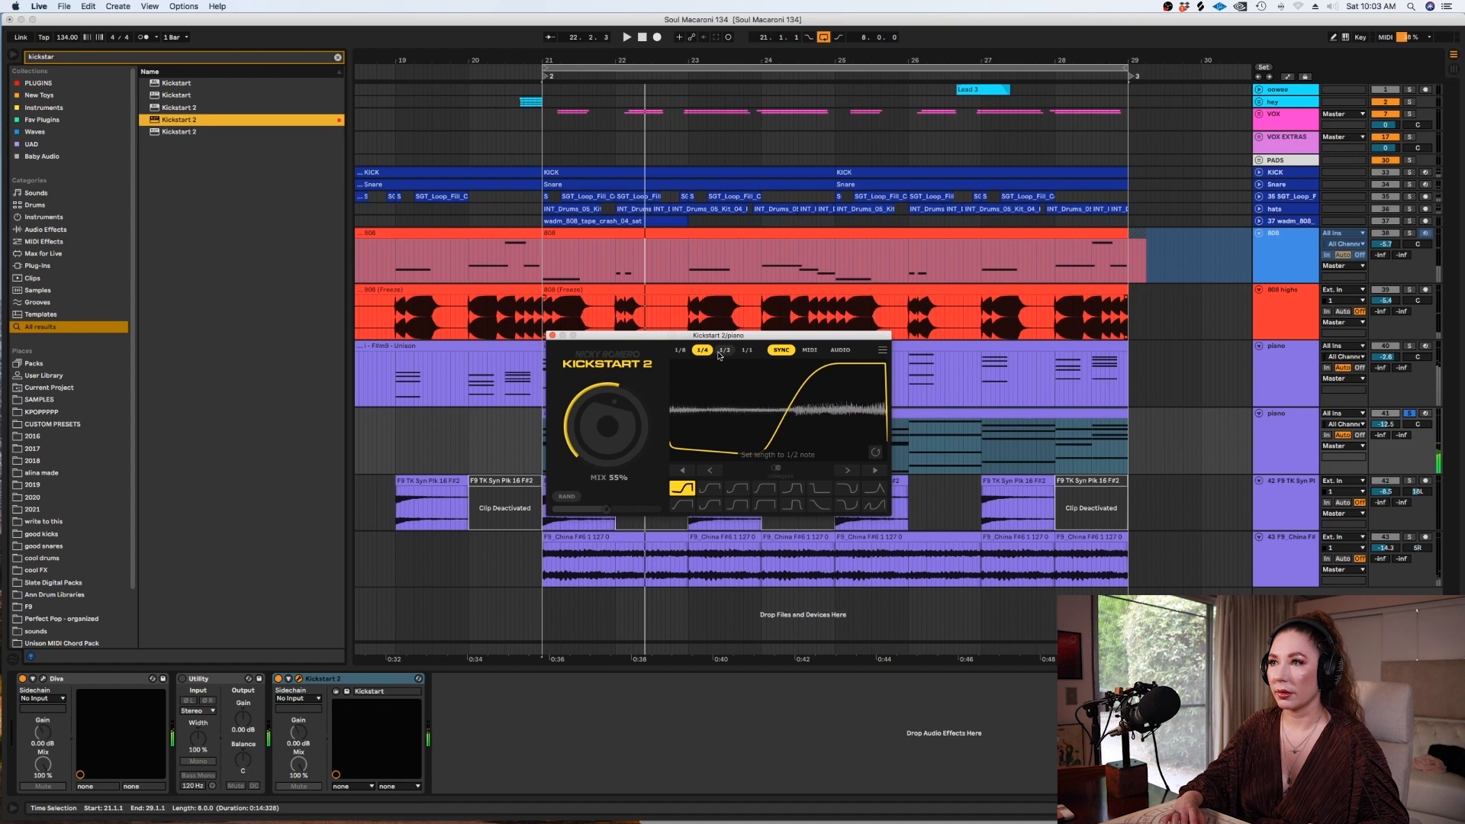
left_click(724, 351)
key("space")
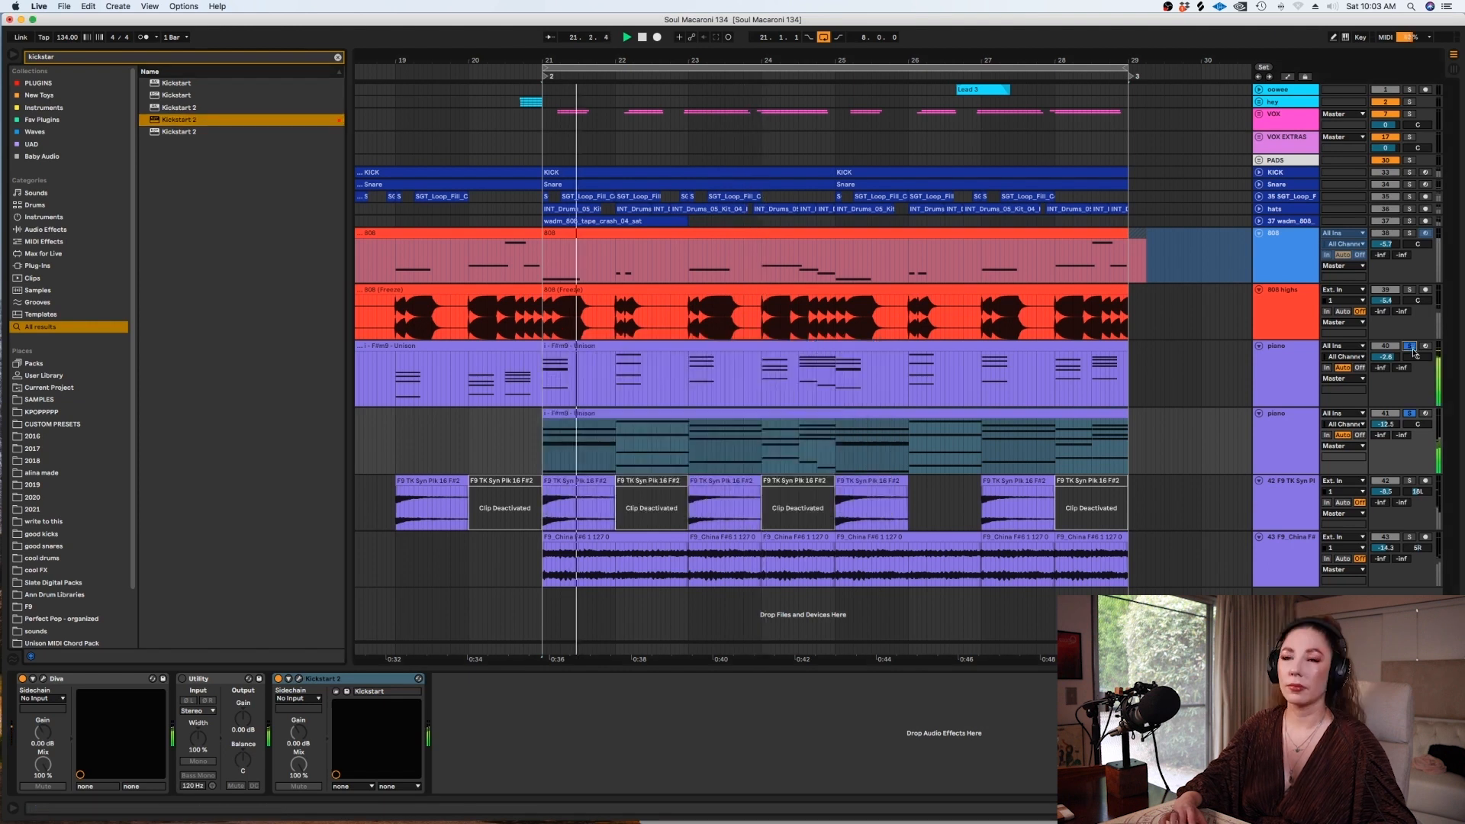
Transpose the second piano's notes up another octave and raise its track volume to -10.5 dB during playback.
double_click(890, 442)
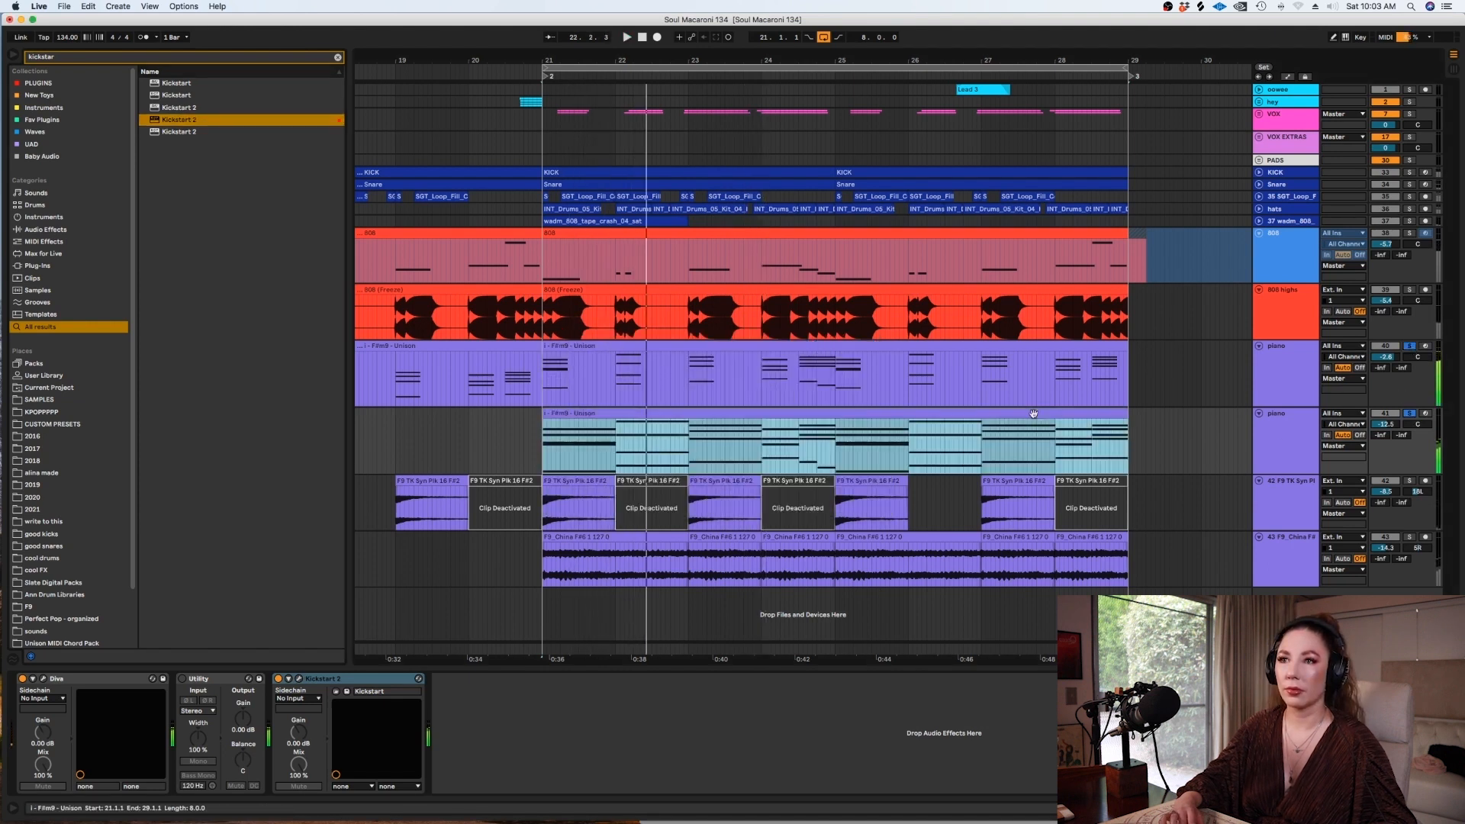
key("shift+Up")
key("space")
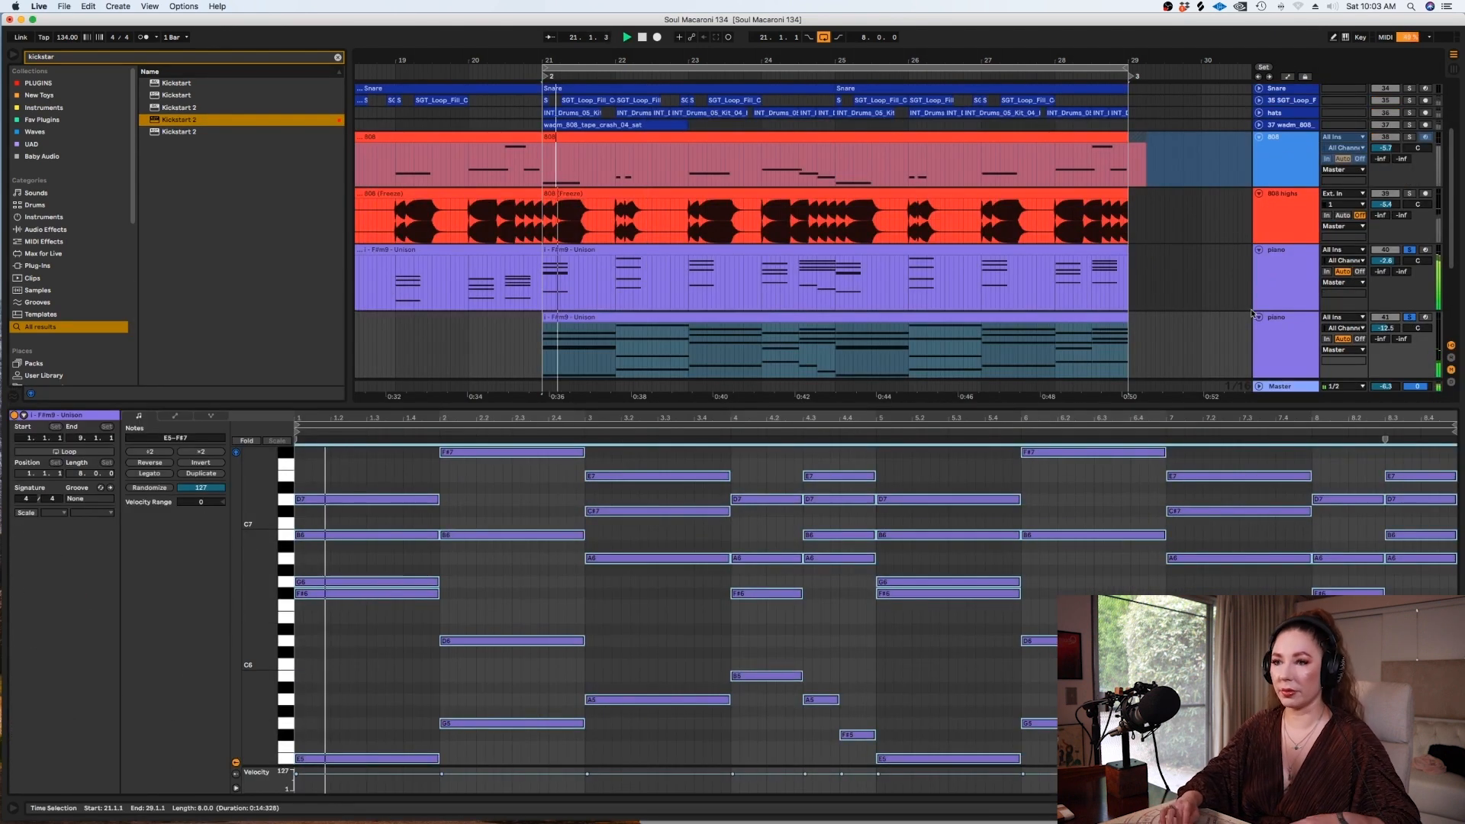
left_click_drag(1386, 327, 1386, 315)
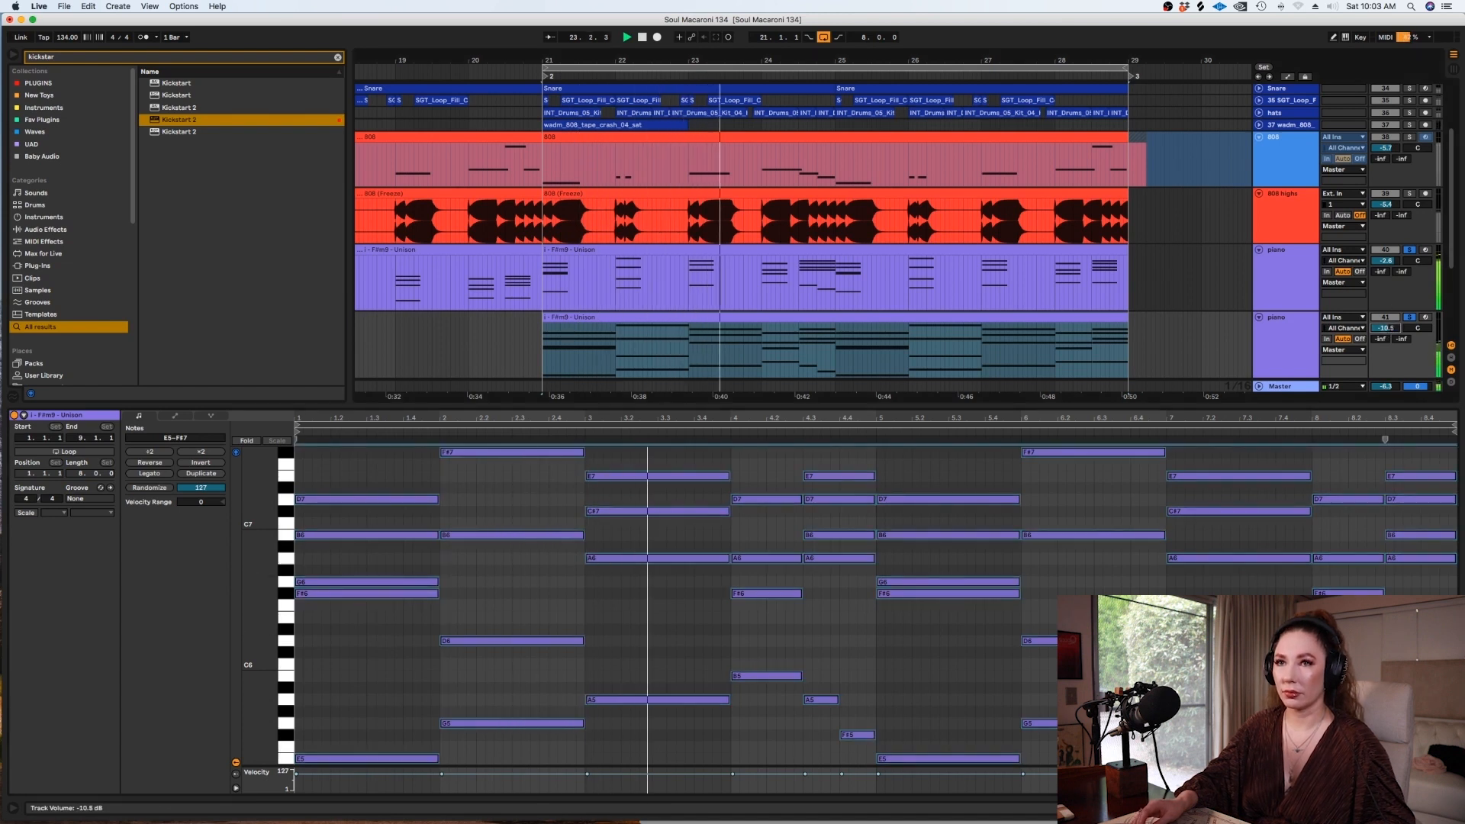
key("shift+Tab")
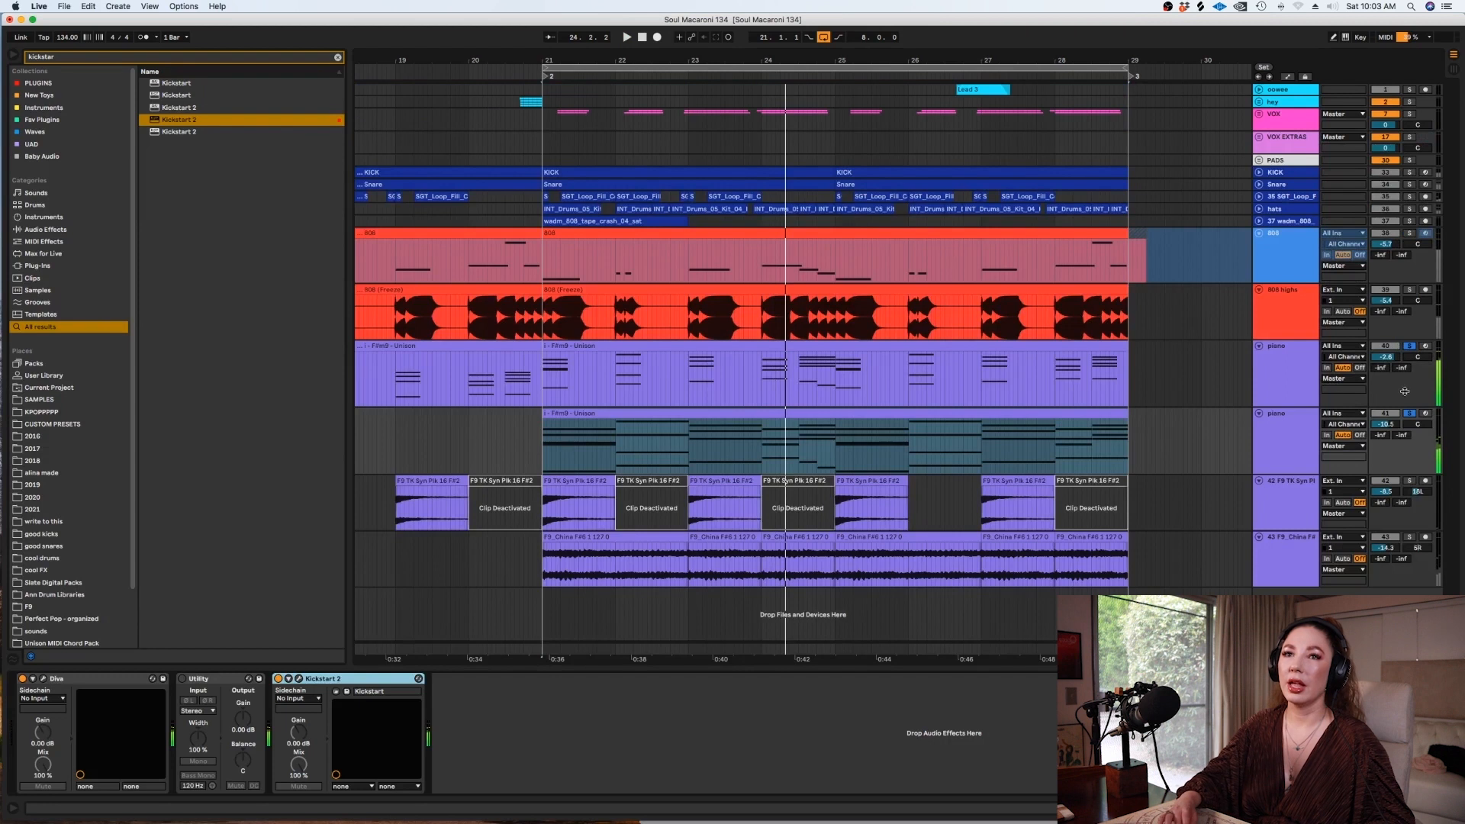
Unsolo the piano and audition the hats track on its own from the start of the loop.
left_click(1409, 413)
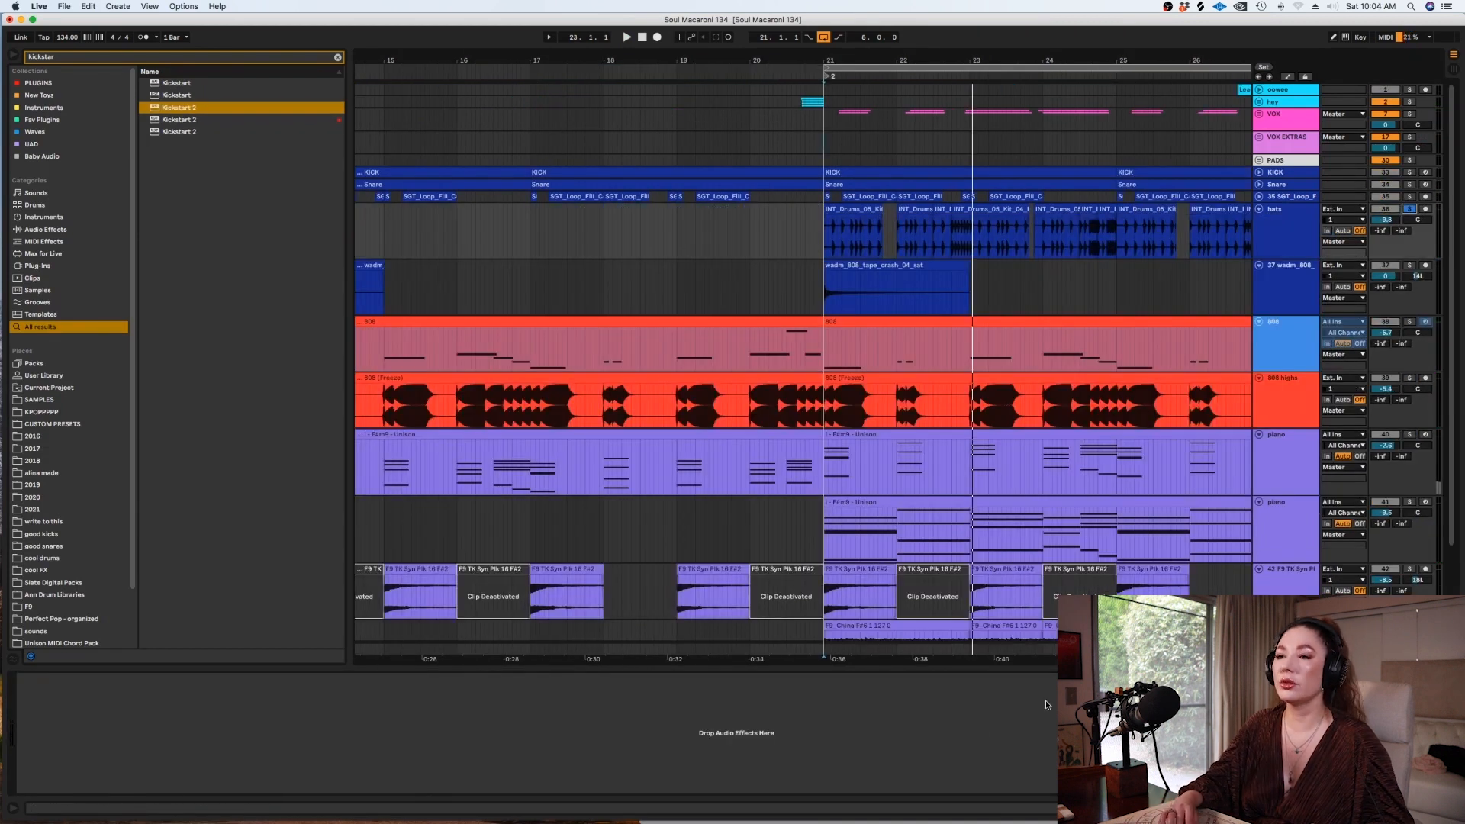
left_click_drag(1023, 657, 763, 663)
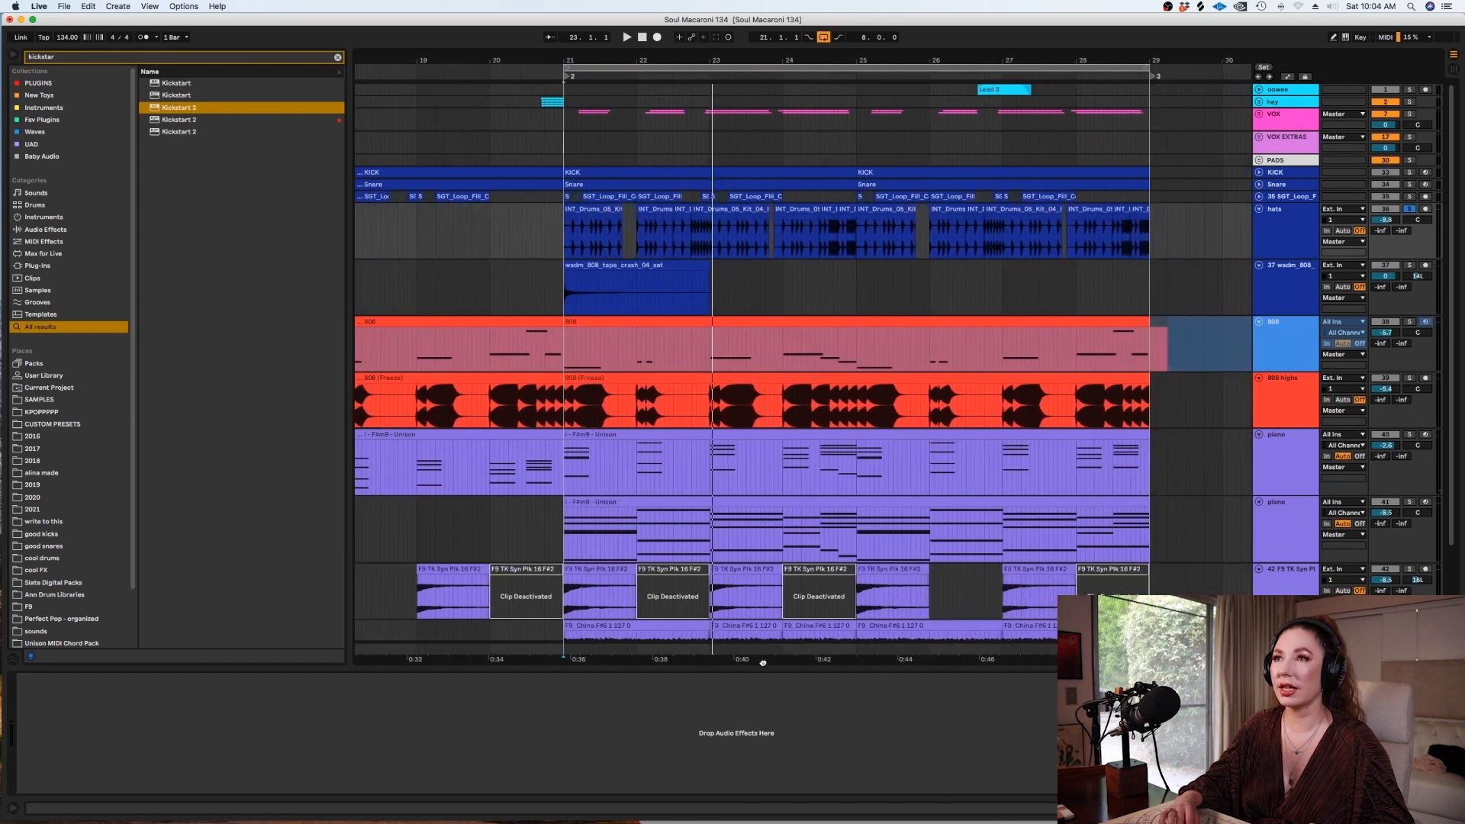
key("space")
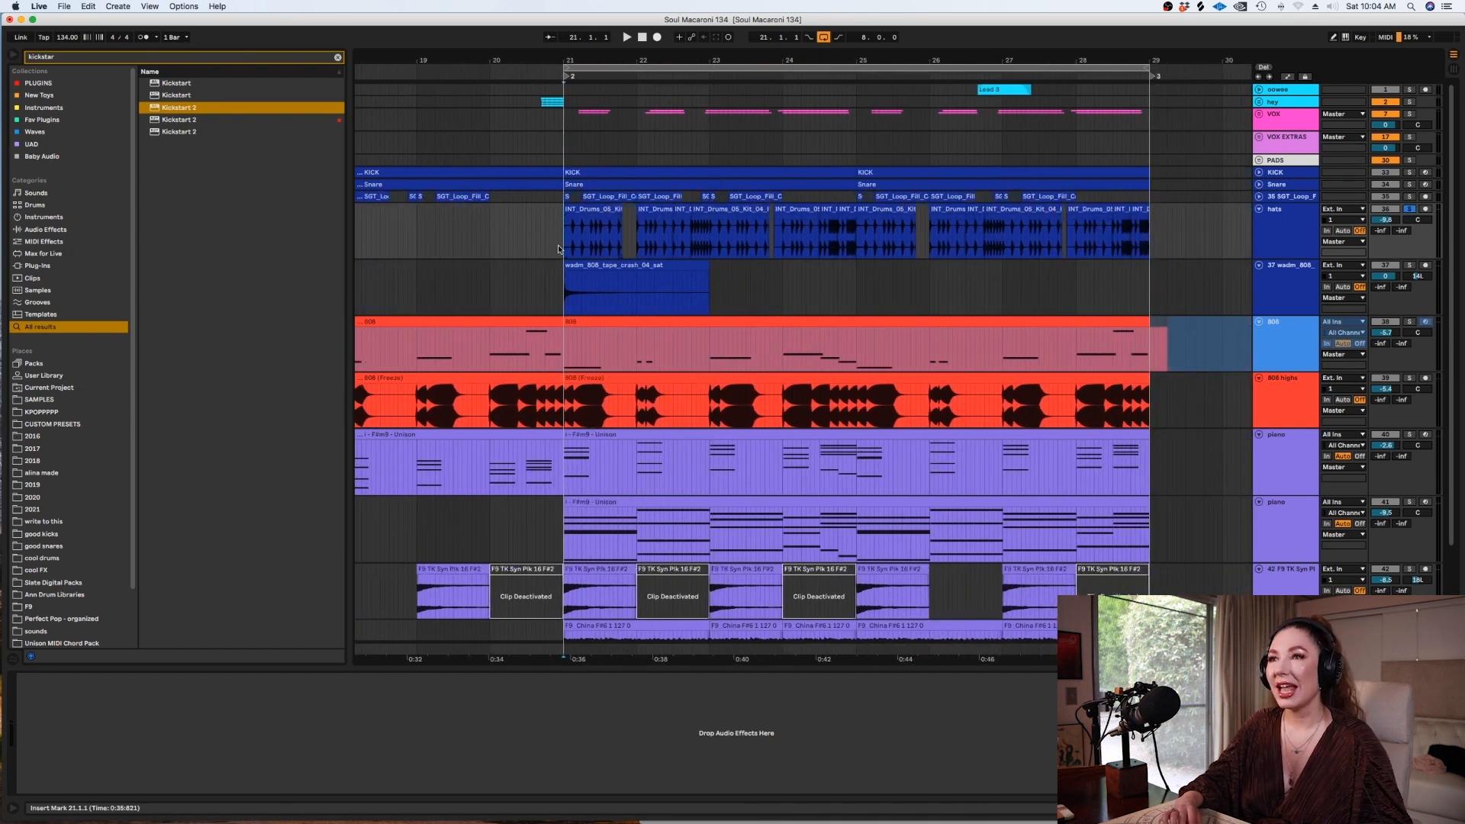
key("space")
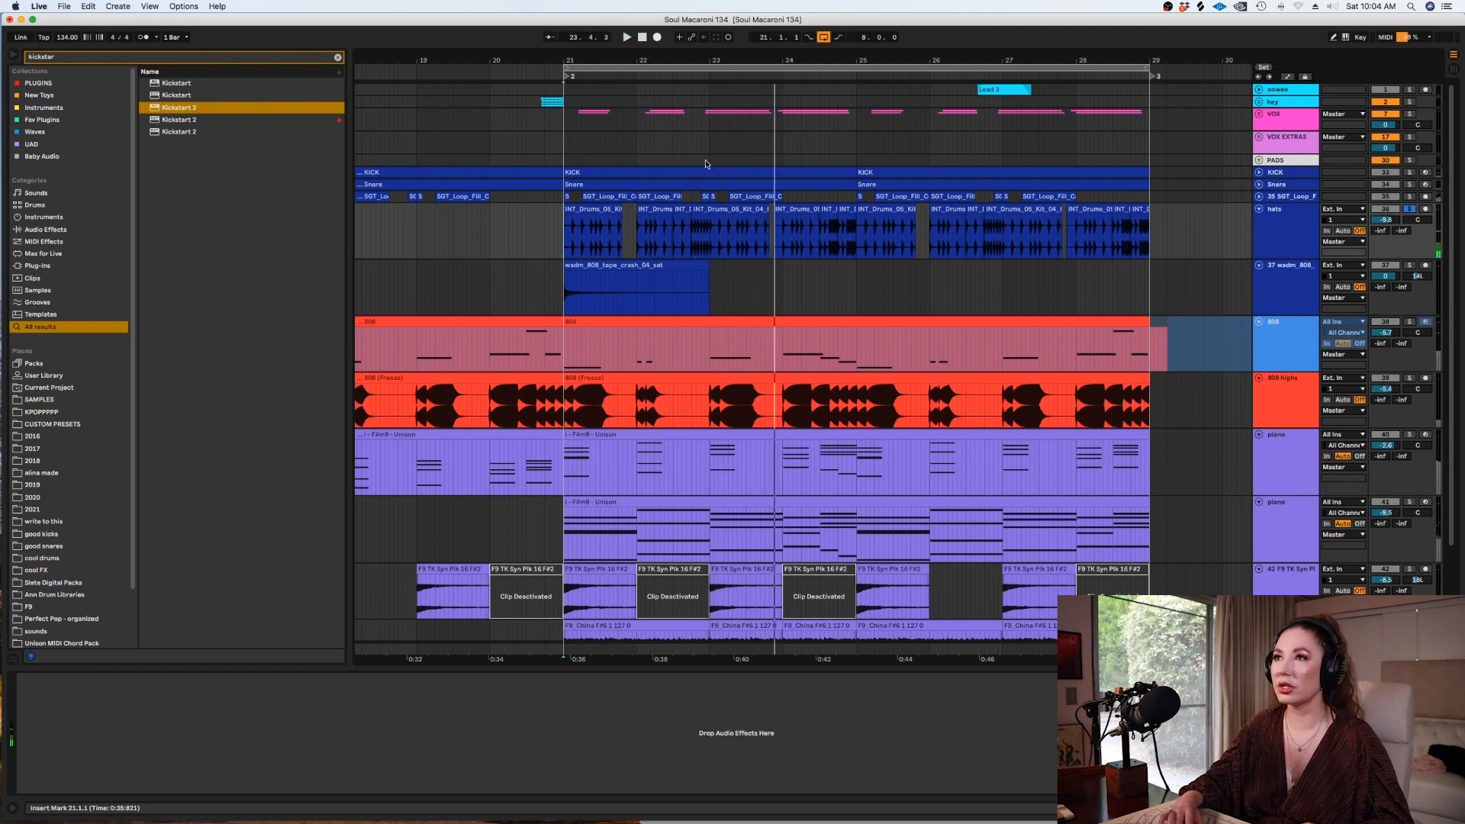
Draw a clip transposition envelope on the hats clip before bar 23, ramping up to about 4 semitones across the opening hat roll.
double_click(721, 220)
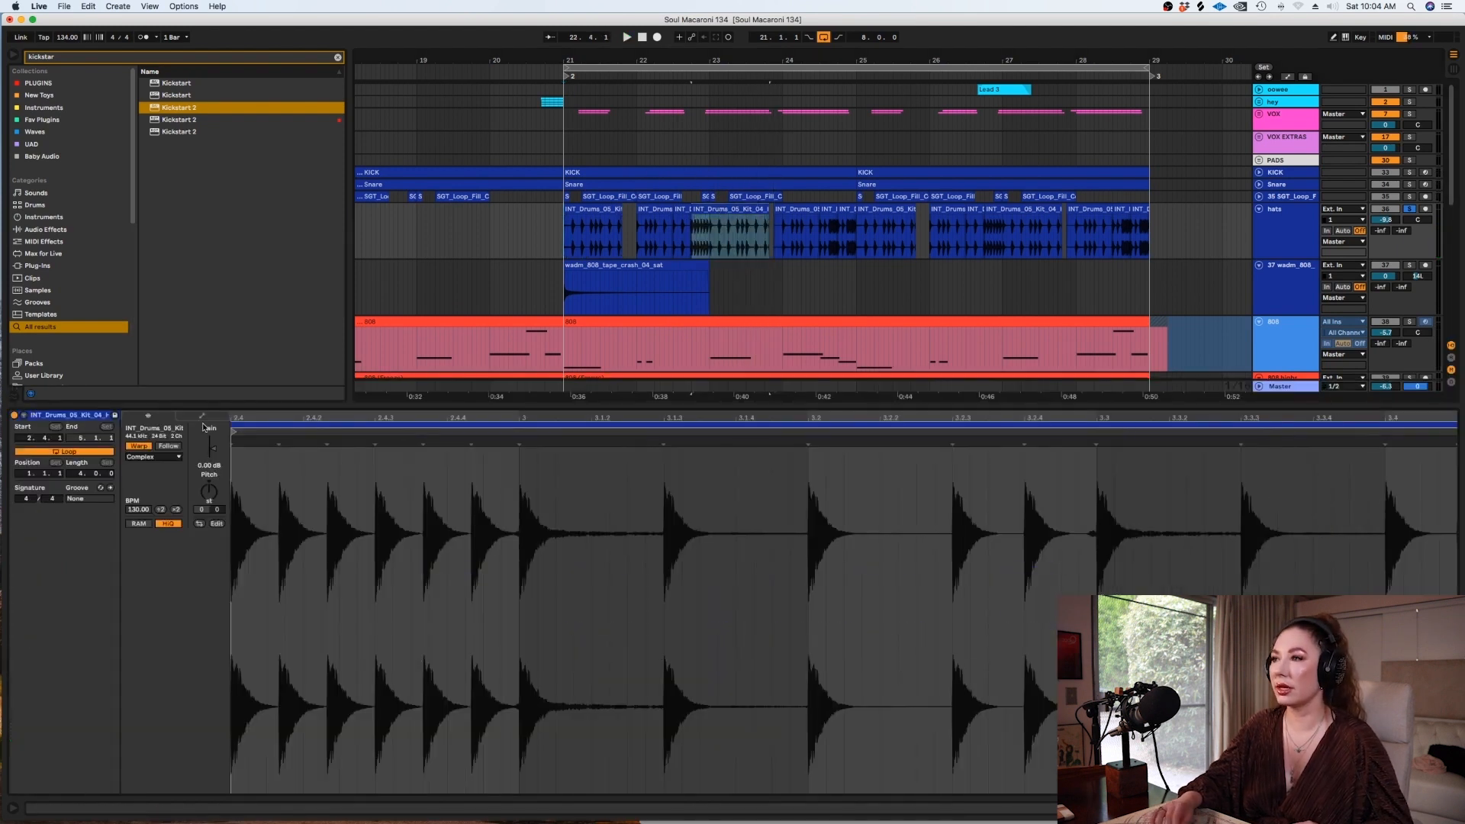
left_click(202, 416)
left_click(157, 441)
left_click(166, 448)
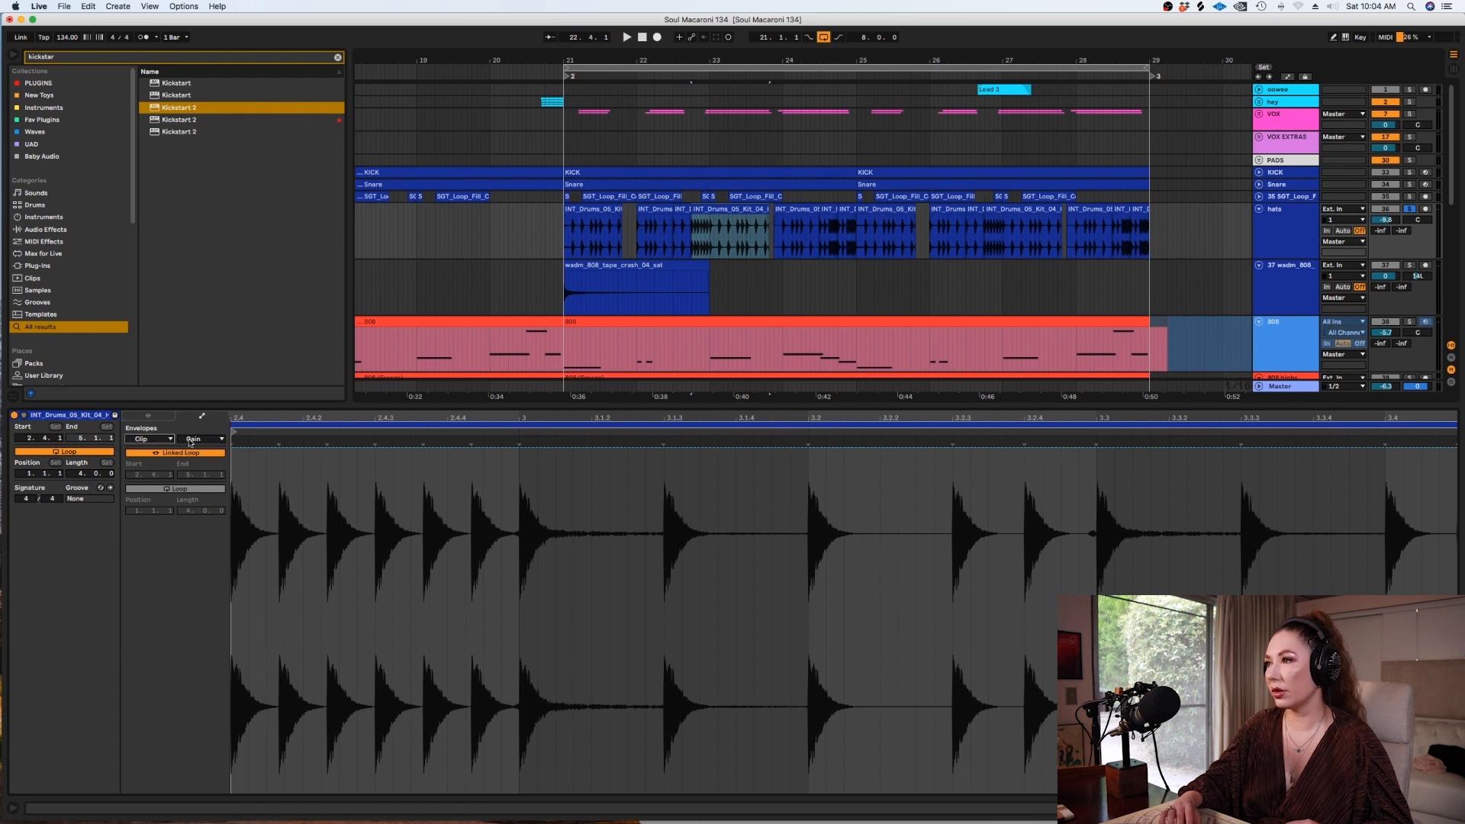
left_click(190, 441)
left_click(197, 458)
key("space")
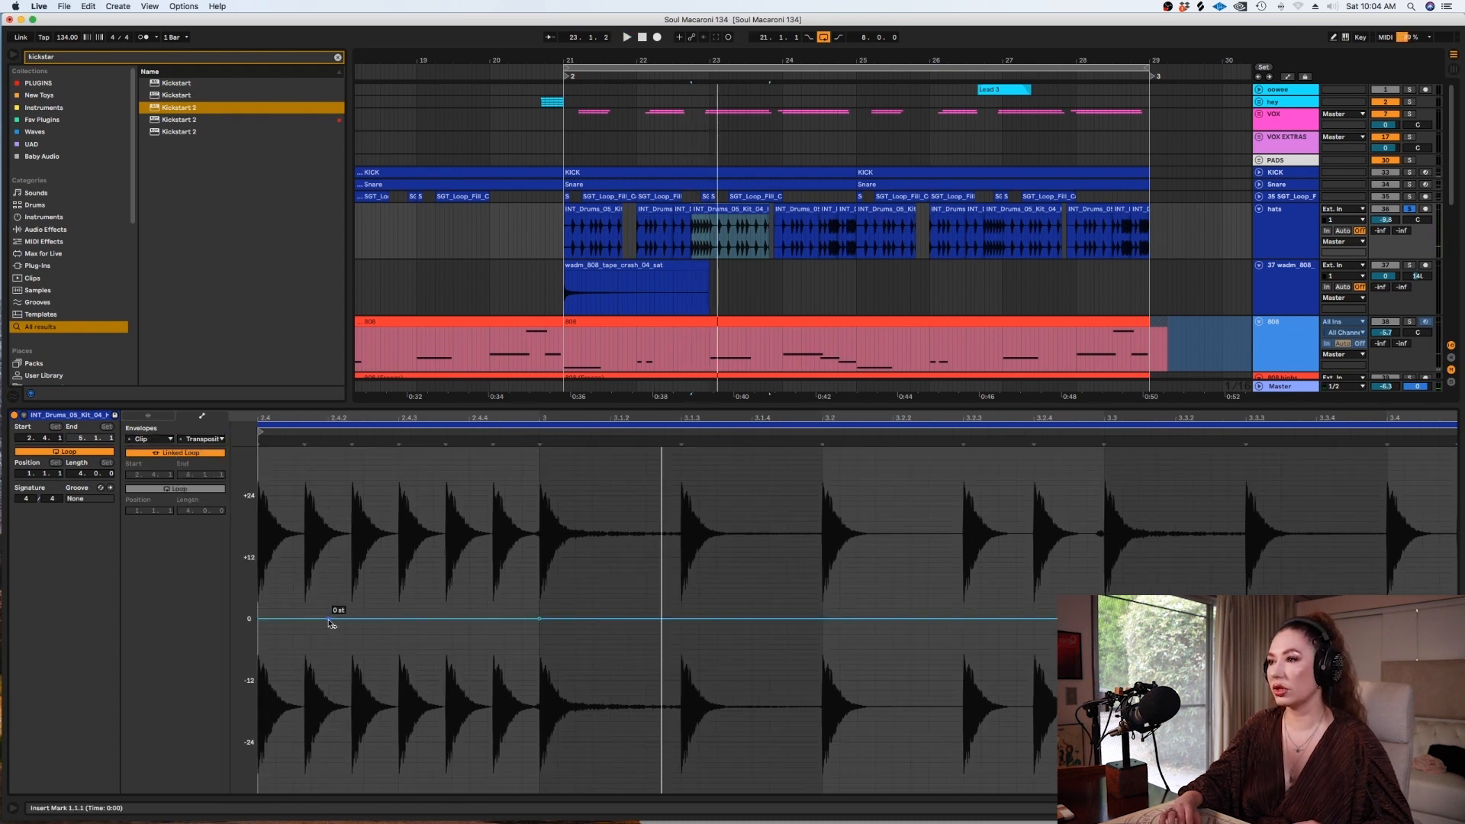
mouse_move(540, 618)
left_mouse_down()
mouse_move(539, 577)
mouse_move(540, 598)
left_mouse_up()
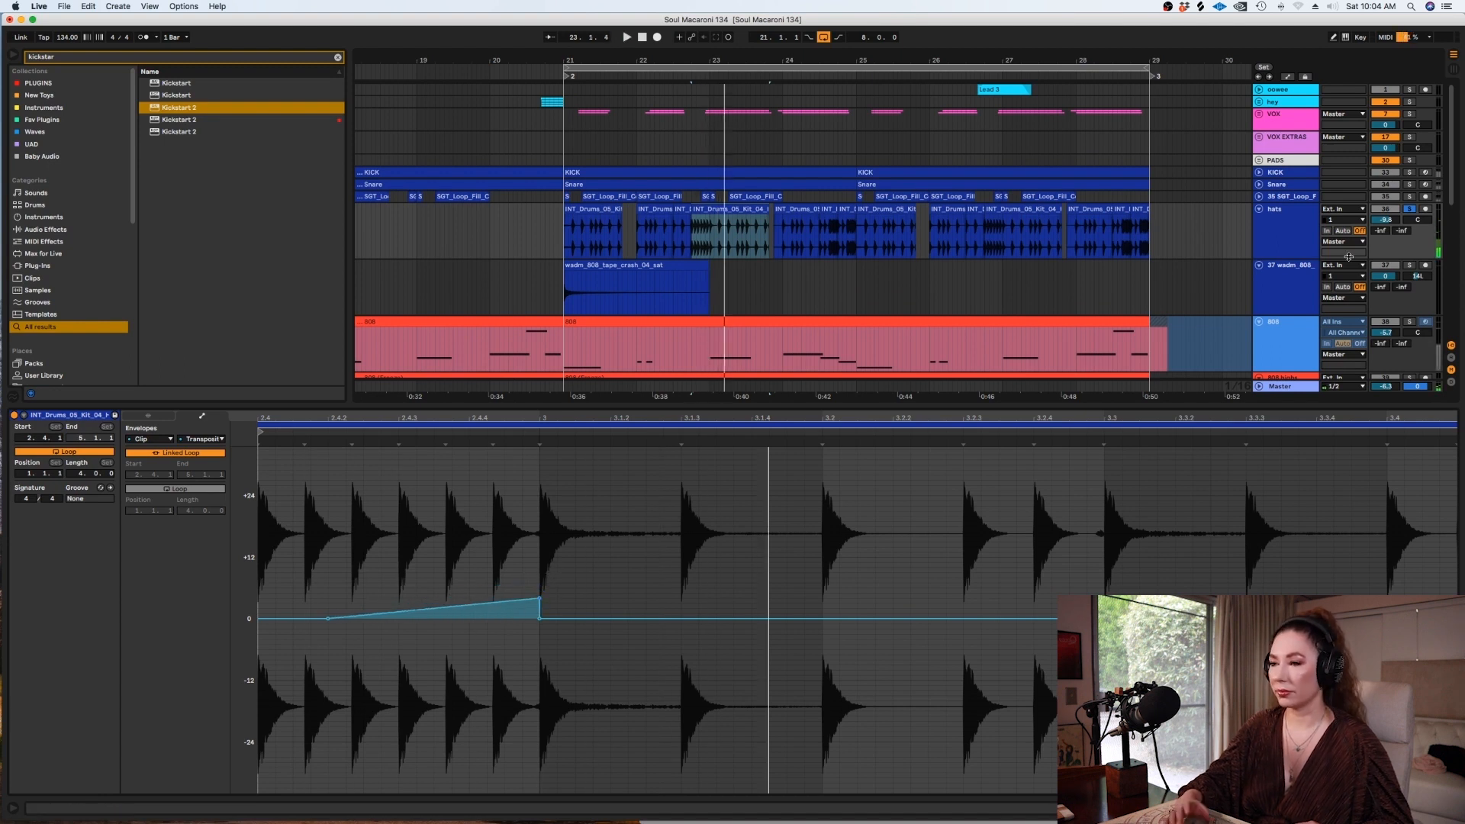
key("super+alt+l")
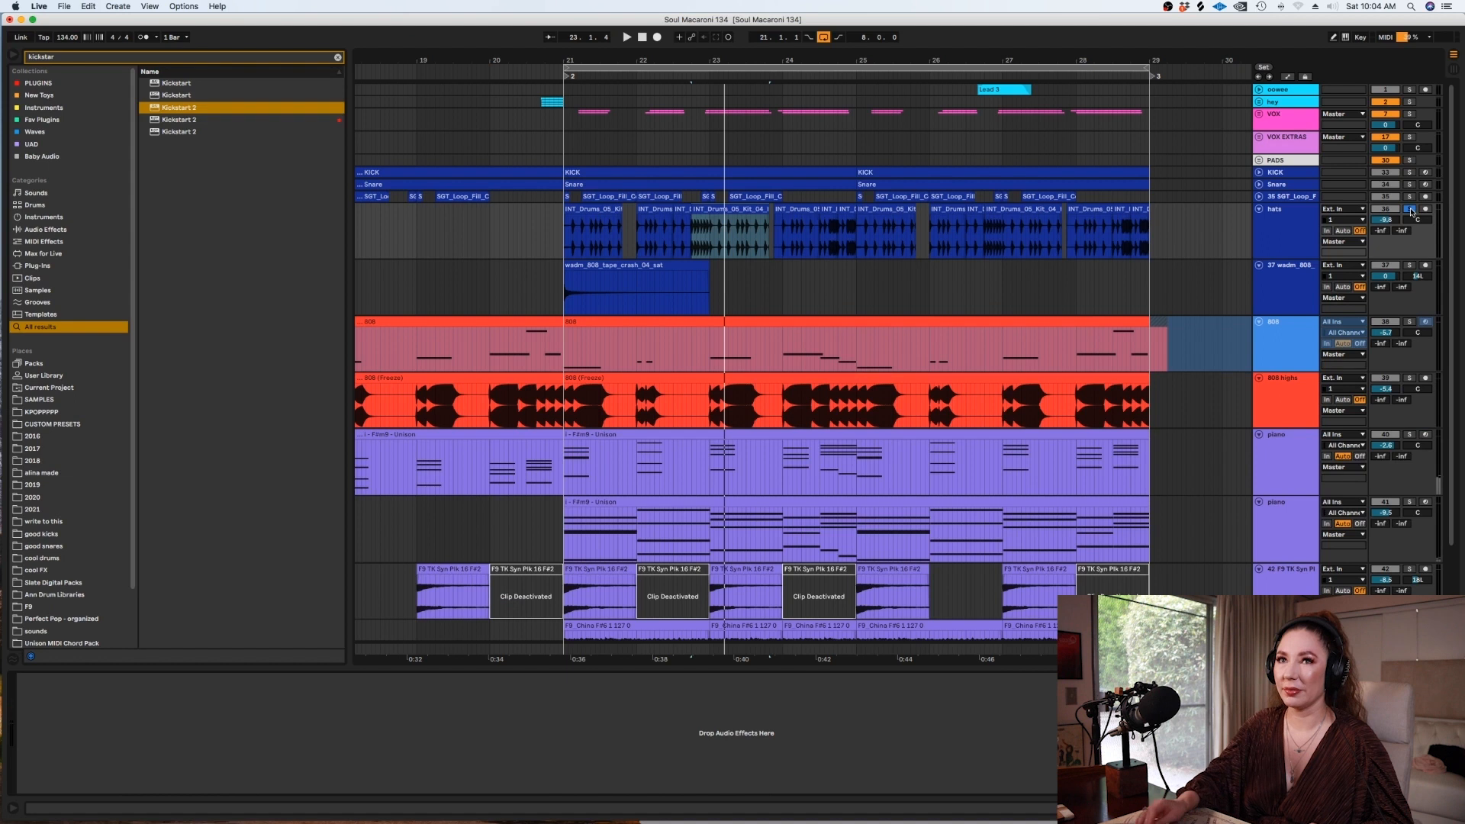
Add Unison Sound Doctor to the hats track and generate an effect chain with the Drums style and Lo-Fi formula.
key("Escape")
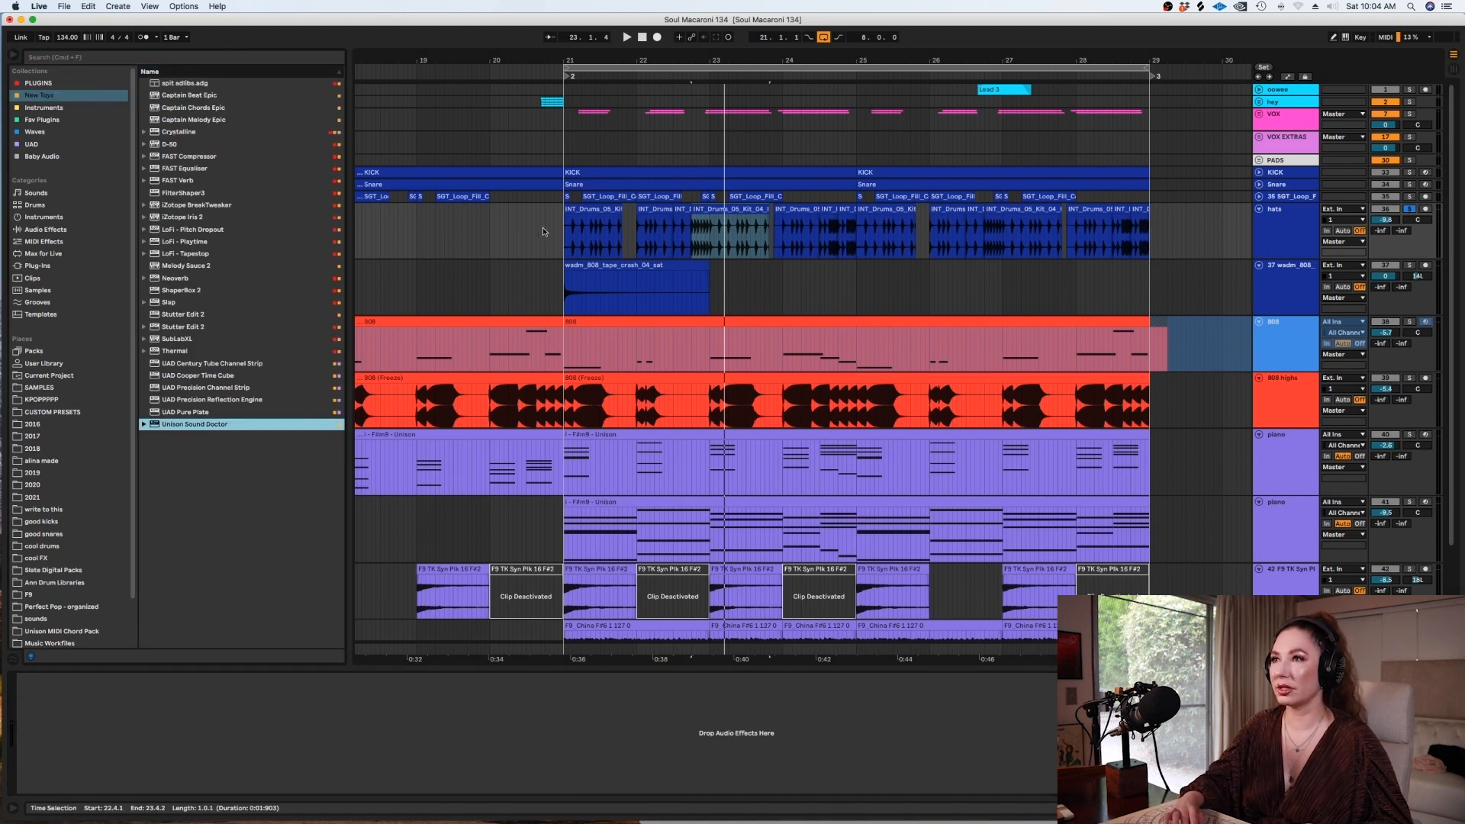
key("Return")
left_click(656, 427)
left_click(650, 461)
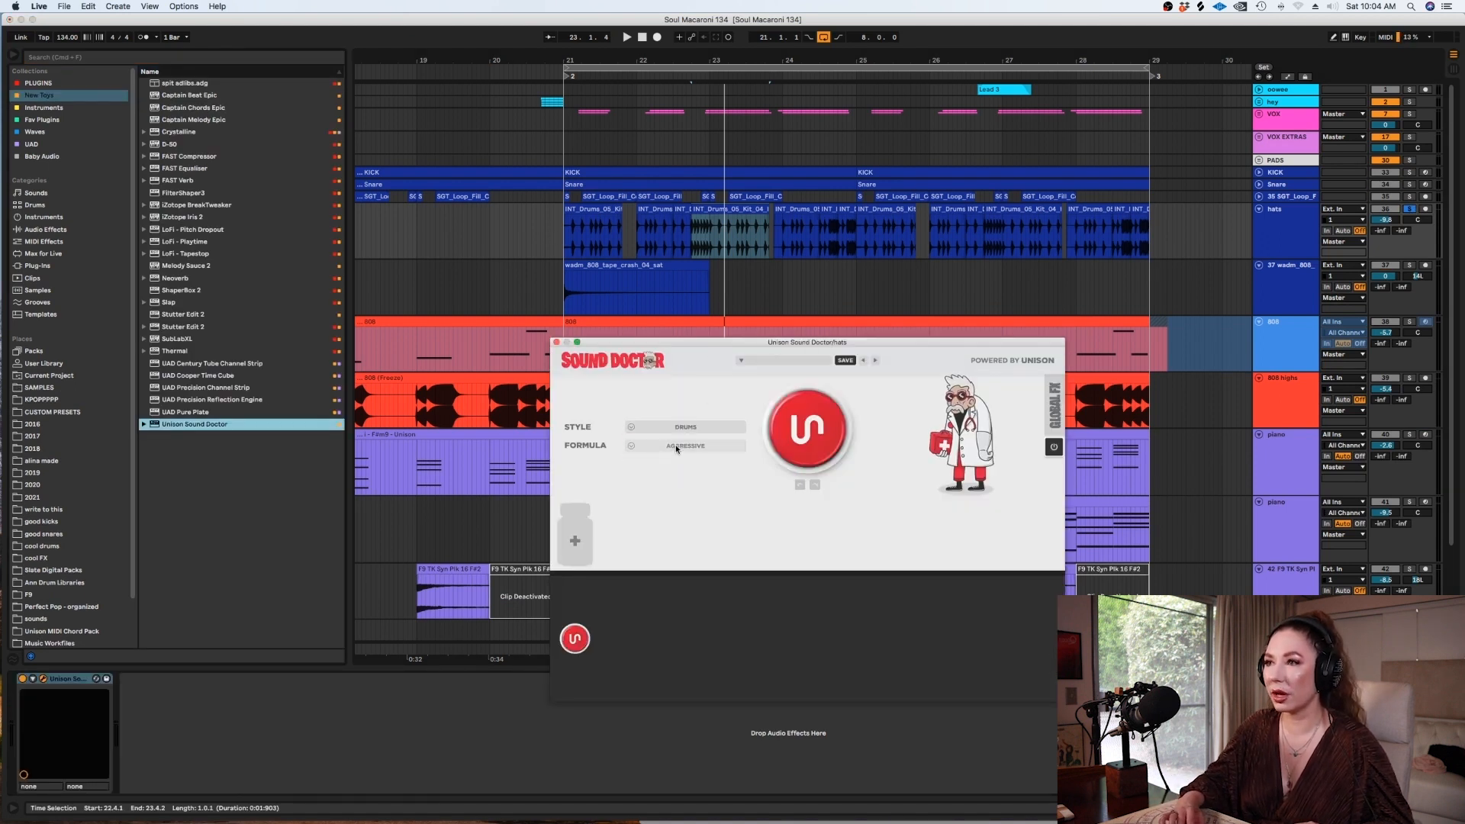
left_click(675, 446)
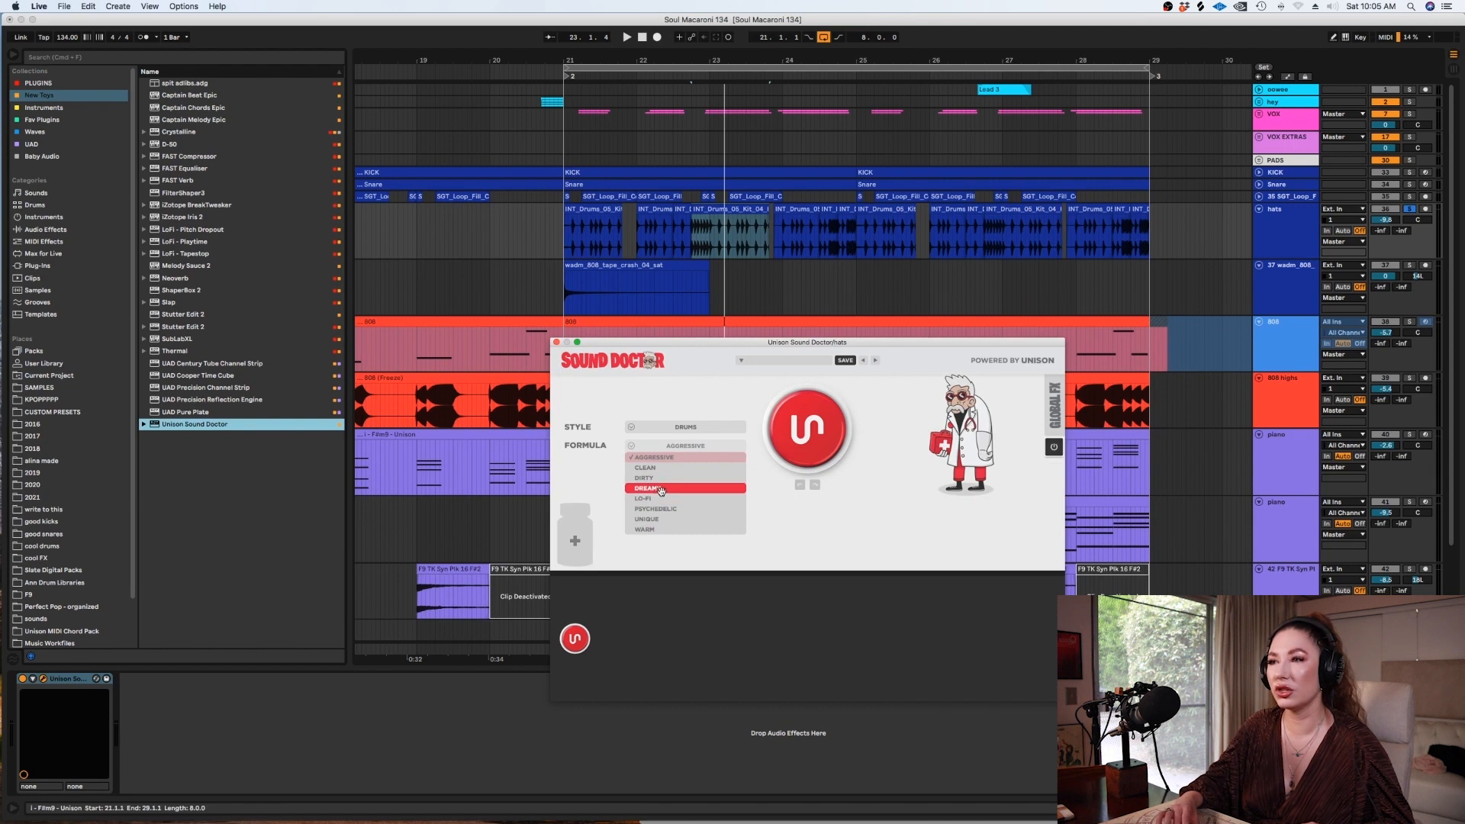
left_click(658, 498)
left_click(812, 422)
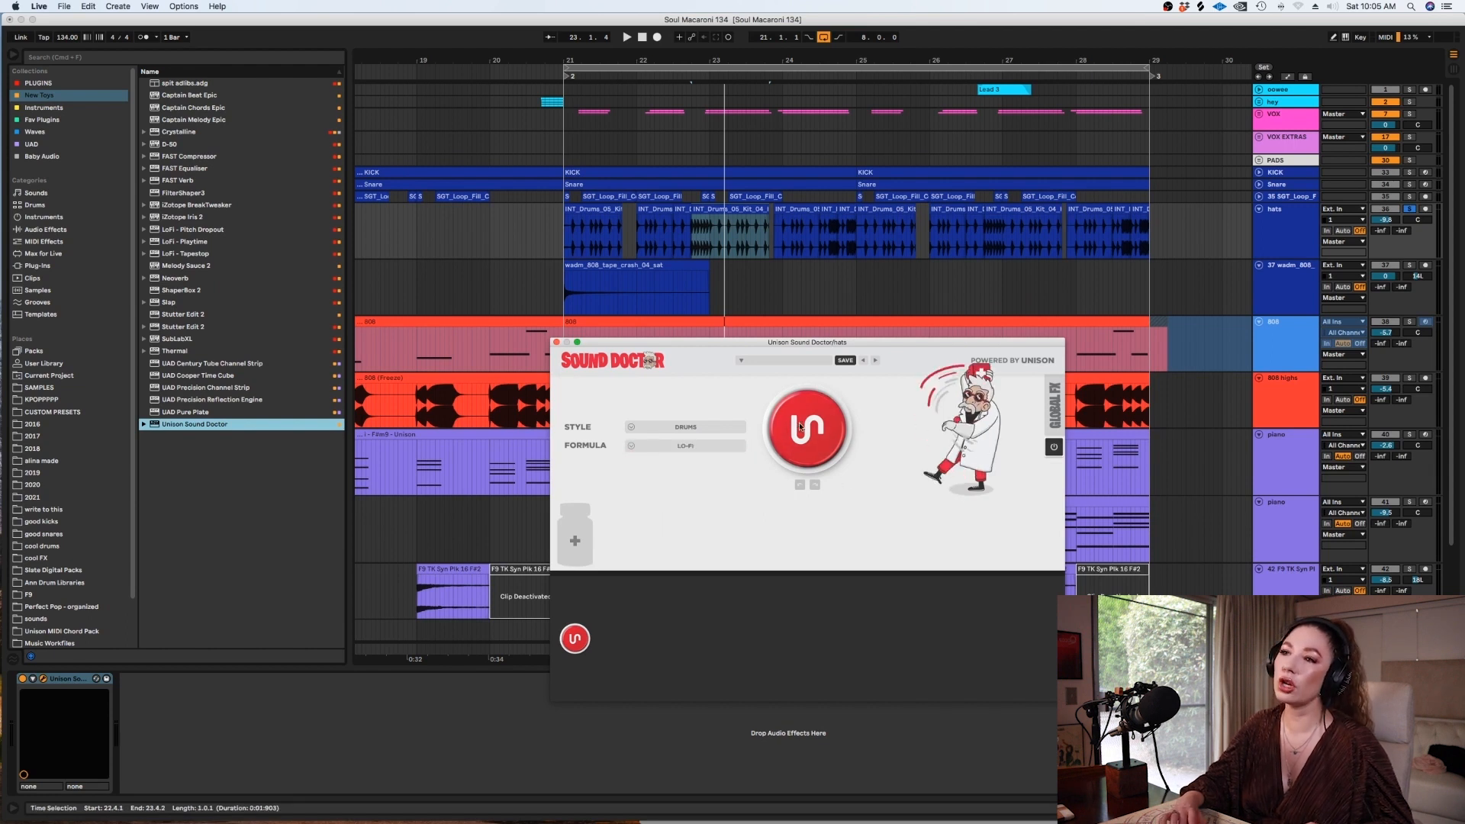
Audition the processed hats soloed and in the full mix, toggling Sound Doctor to compare.
key("space")
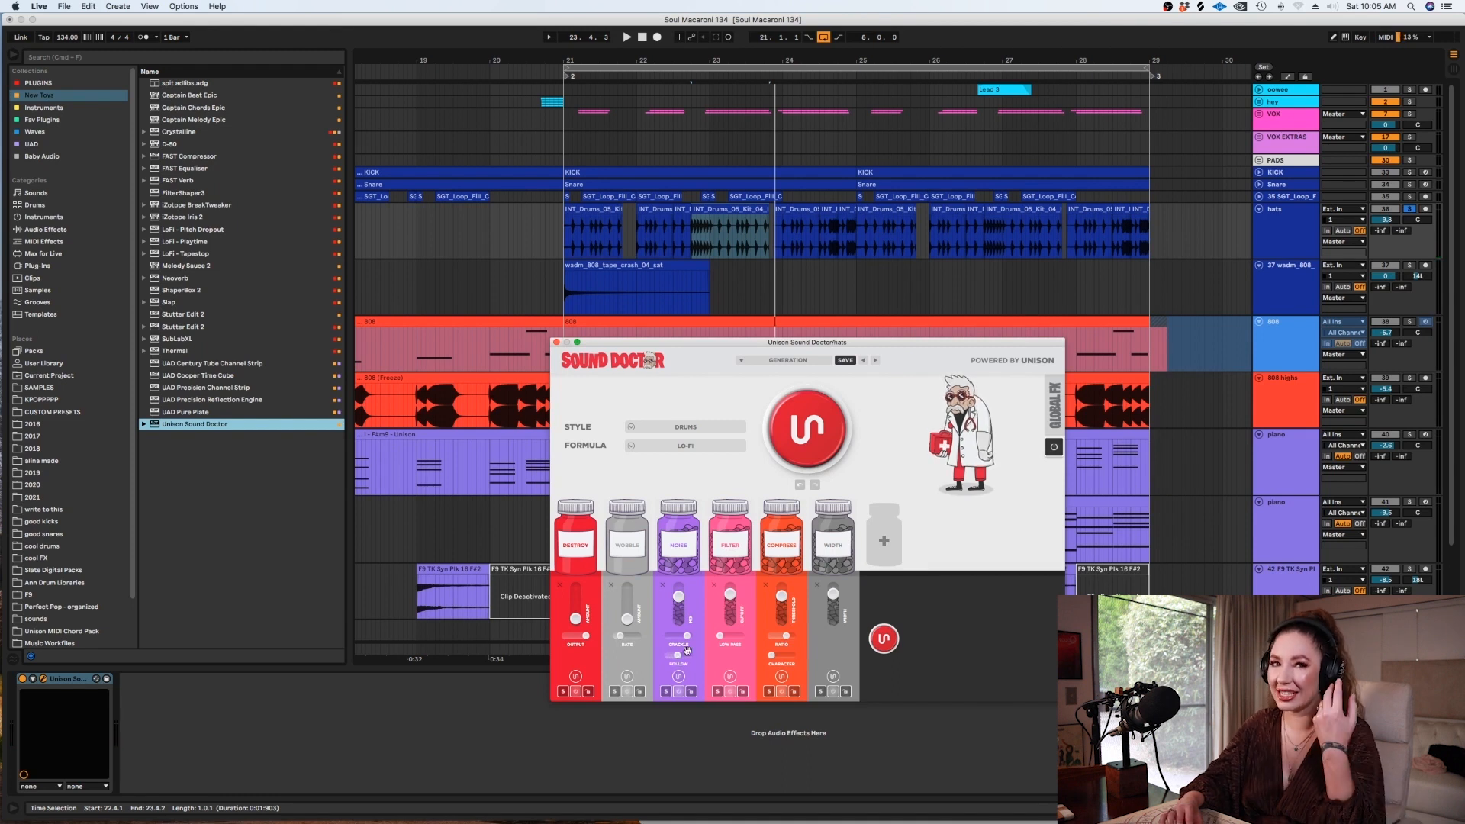
key("space")
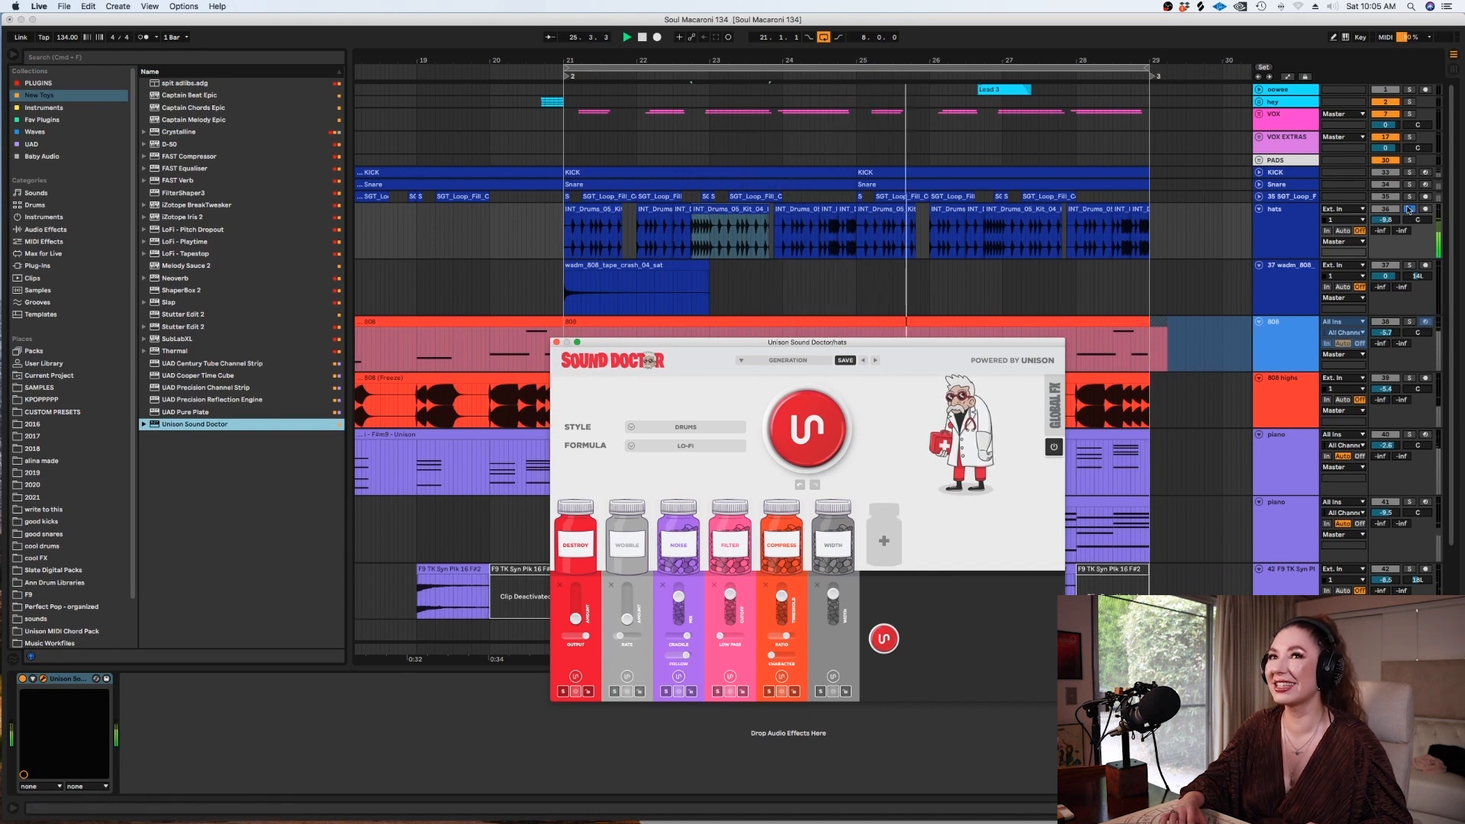
left_click(1409, 208)
scroll(1385, 220, "up", 1)
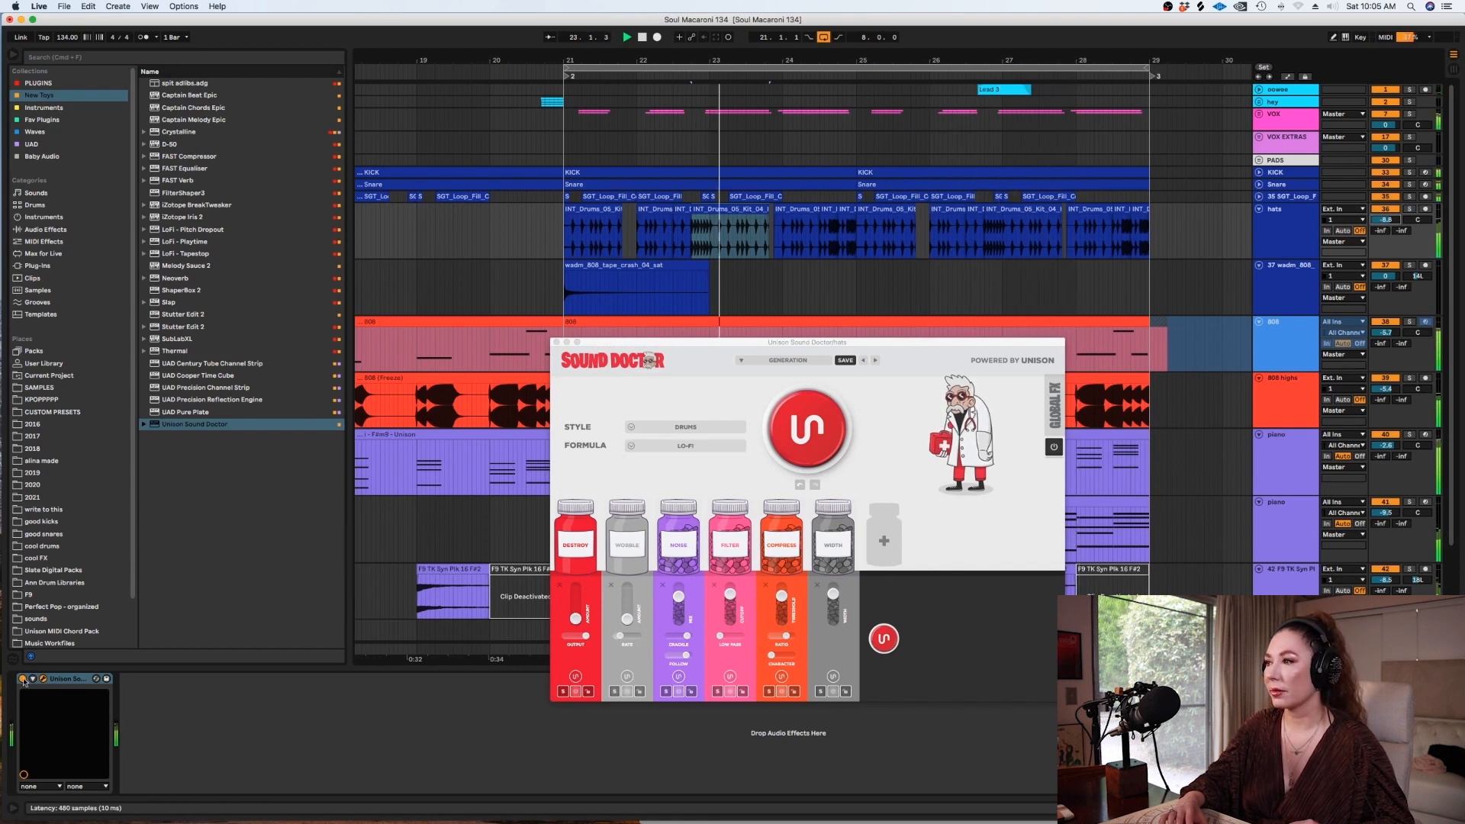
left_click(24, 681)
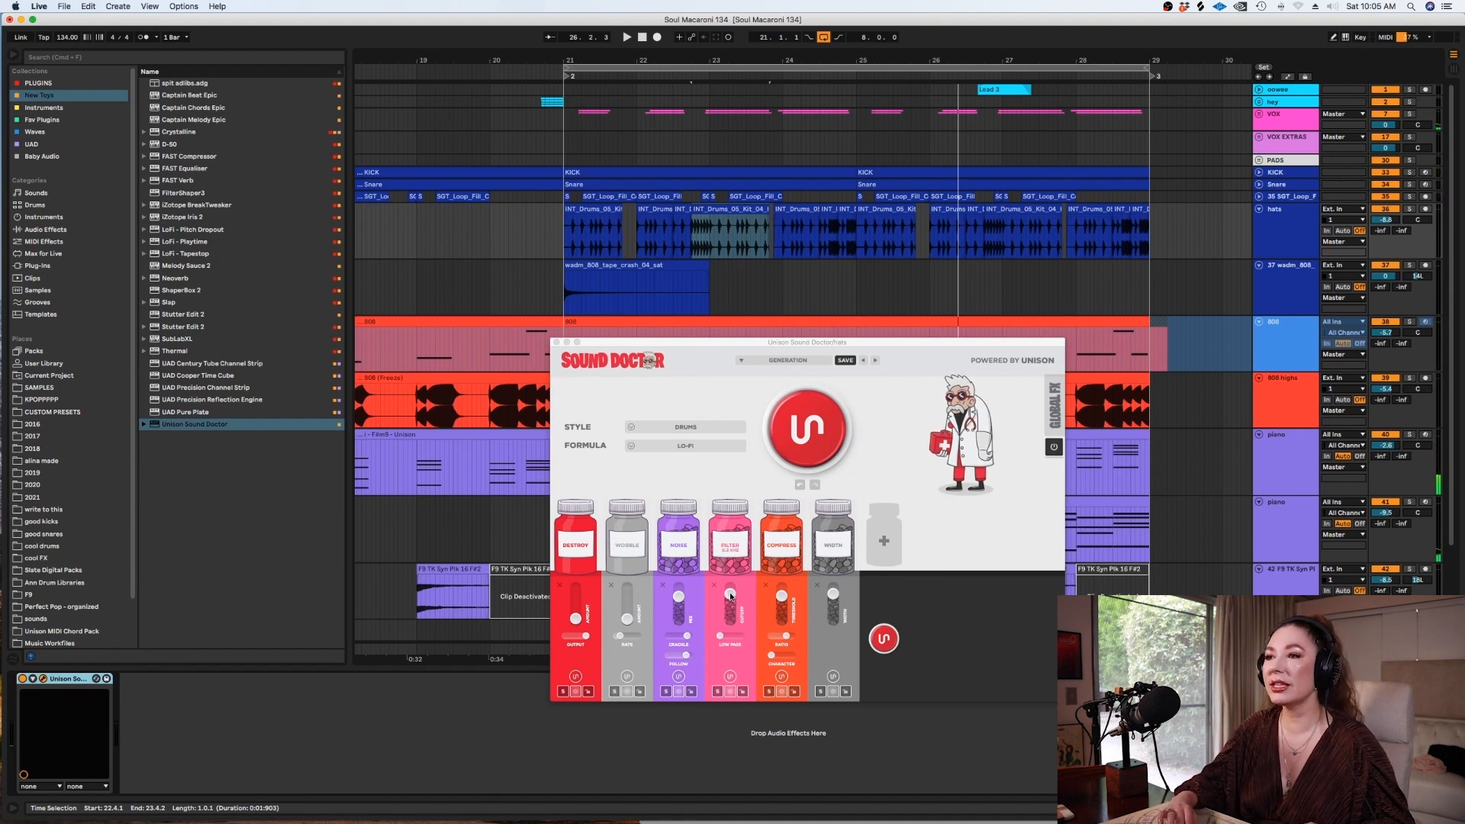
Fine-tune Sound Doctor's Filter cutoff with the hats soloed, check them in the full mix, and close the plugin window.
left_click(1409, 210)
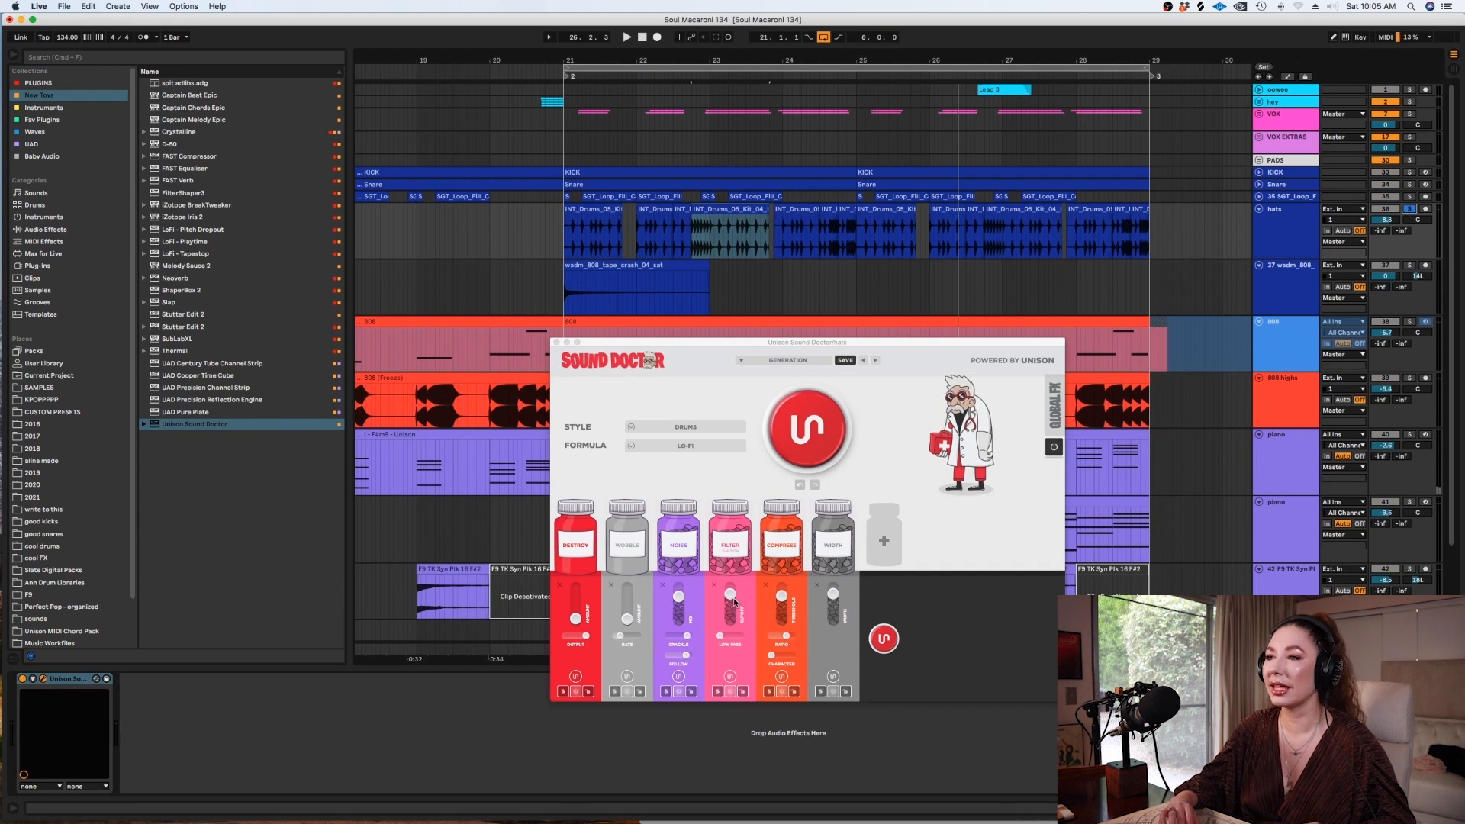
key("space")
mouse_move(735, 600)
left_mouse_down()
mouse_move(731, 611)
mouse_move(731, 595)
left_mouse_up()
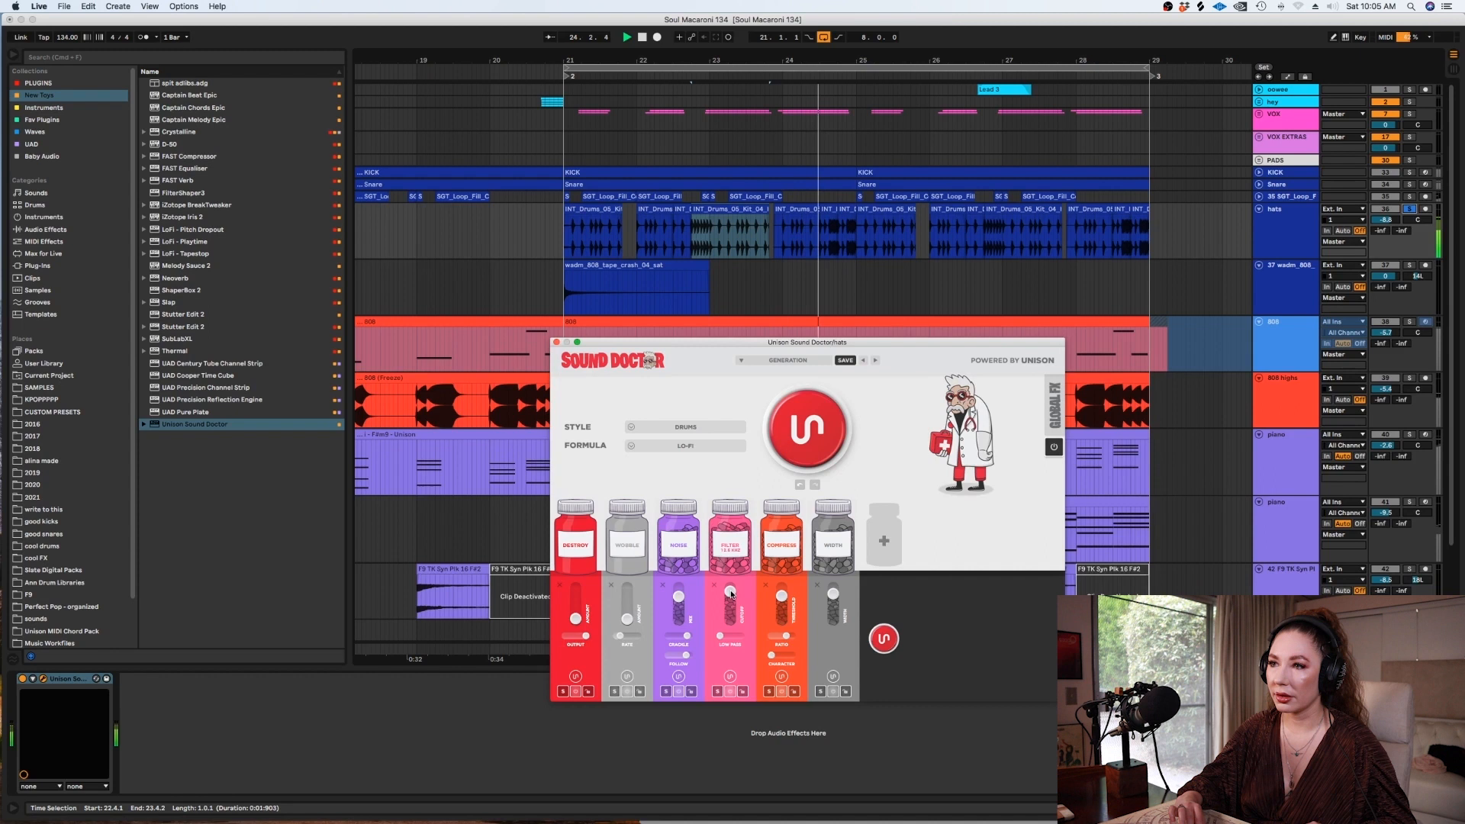
left_click_drag(731, 595, 730, 596)
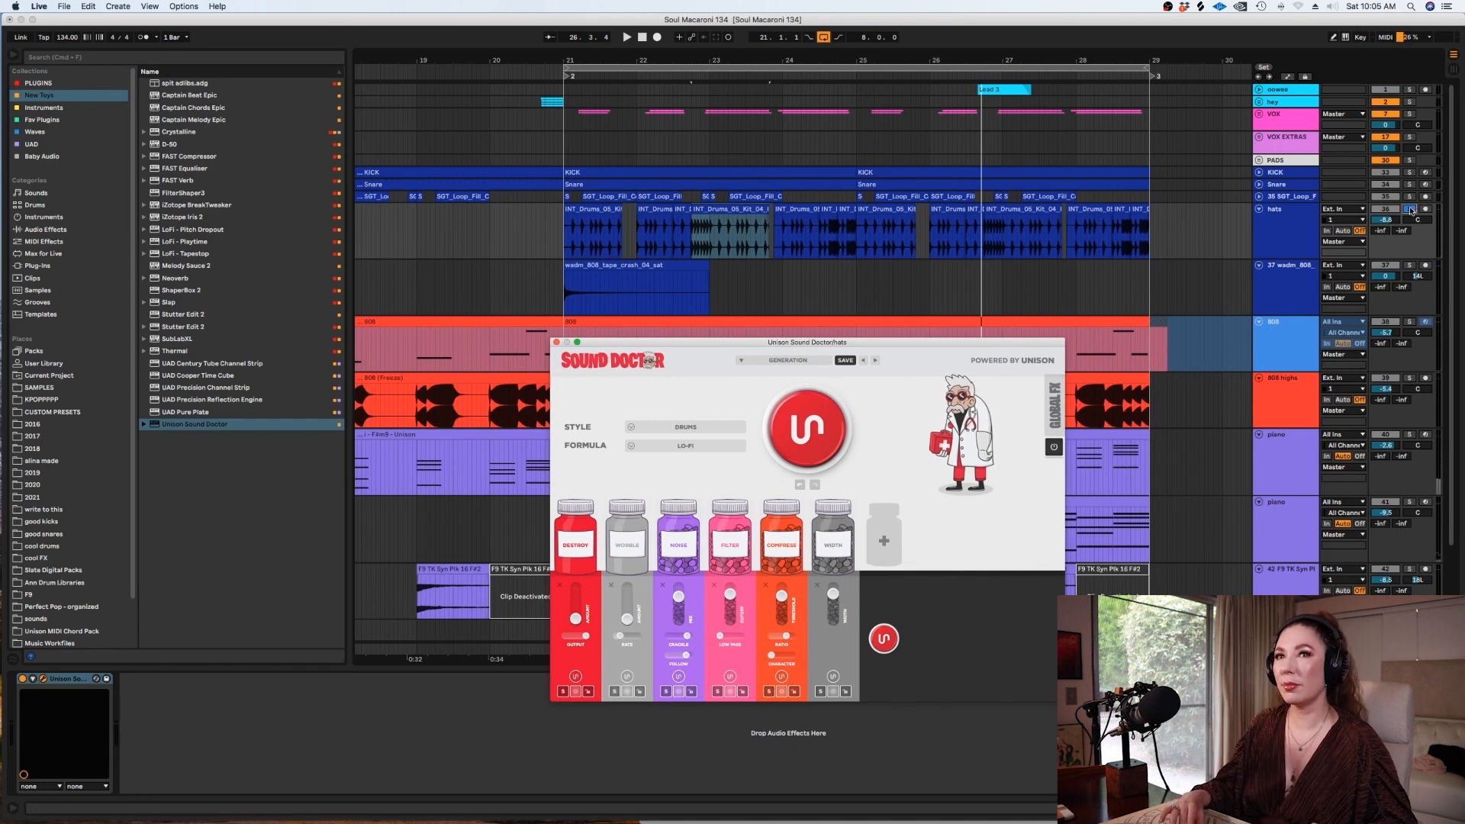
left_click(690, 163)
key("space")
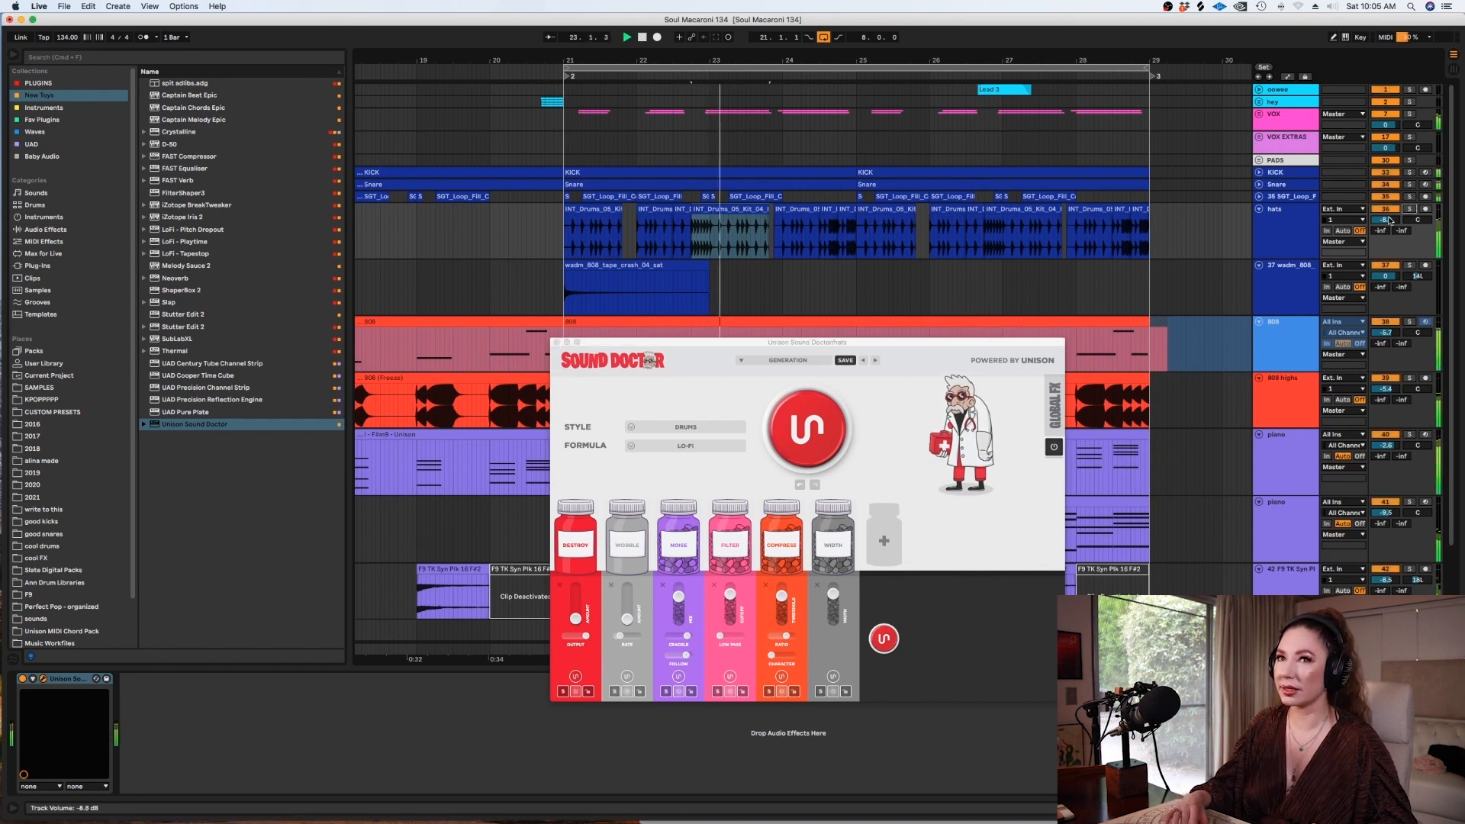
left_click(556, 343)
Add PanCake2 to the hats with a 1 Bar (4/4) LFO and about 43% mix, and audition it in the full beat.
left_click(275, 61)
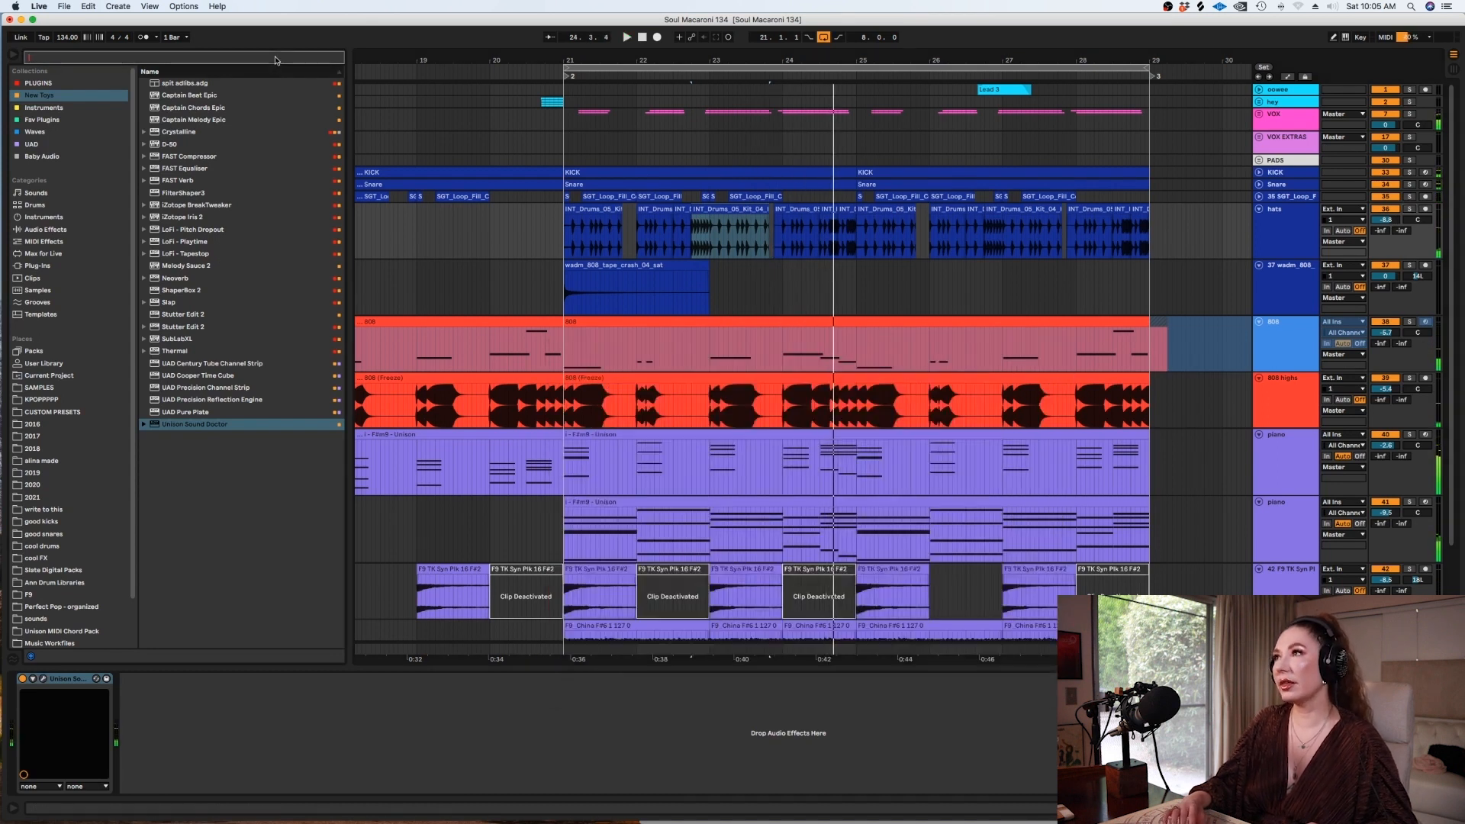
type("panc")
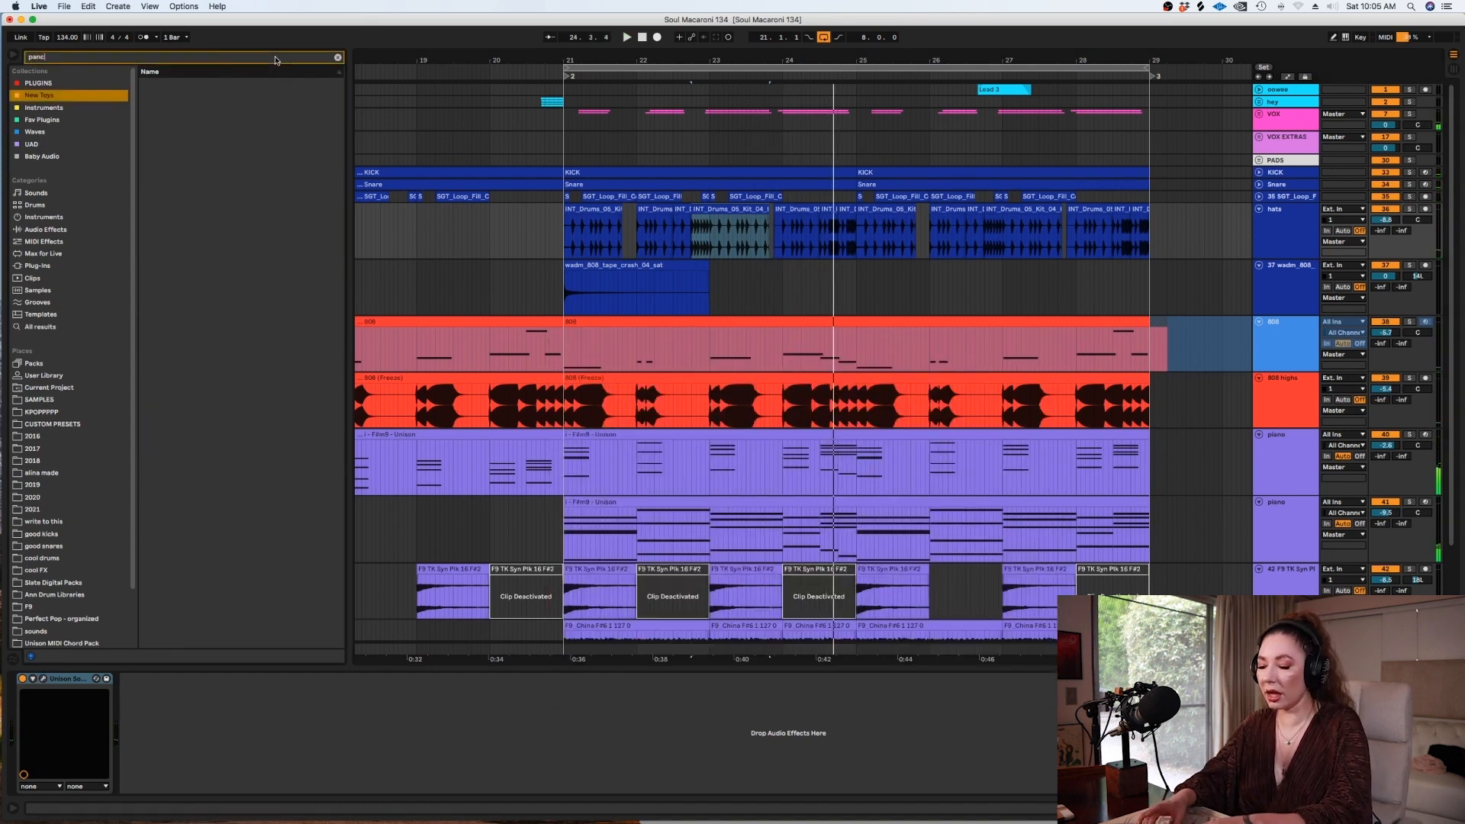
left_click(36, 328)
double_click(211, 95)
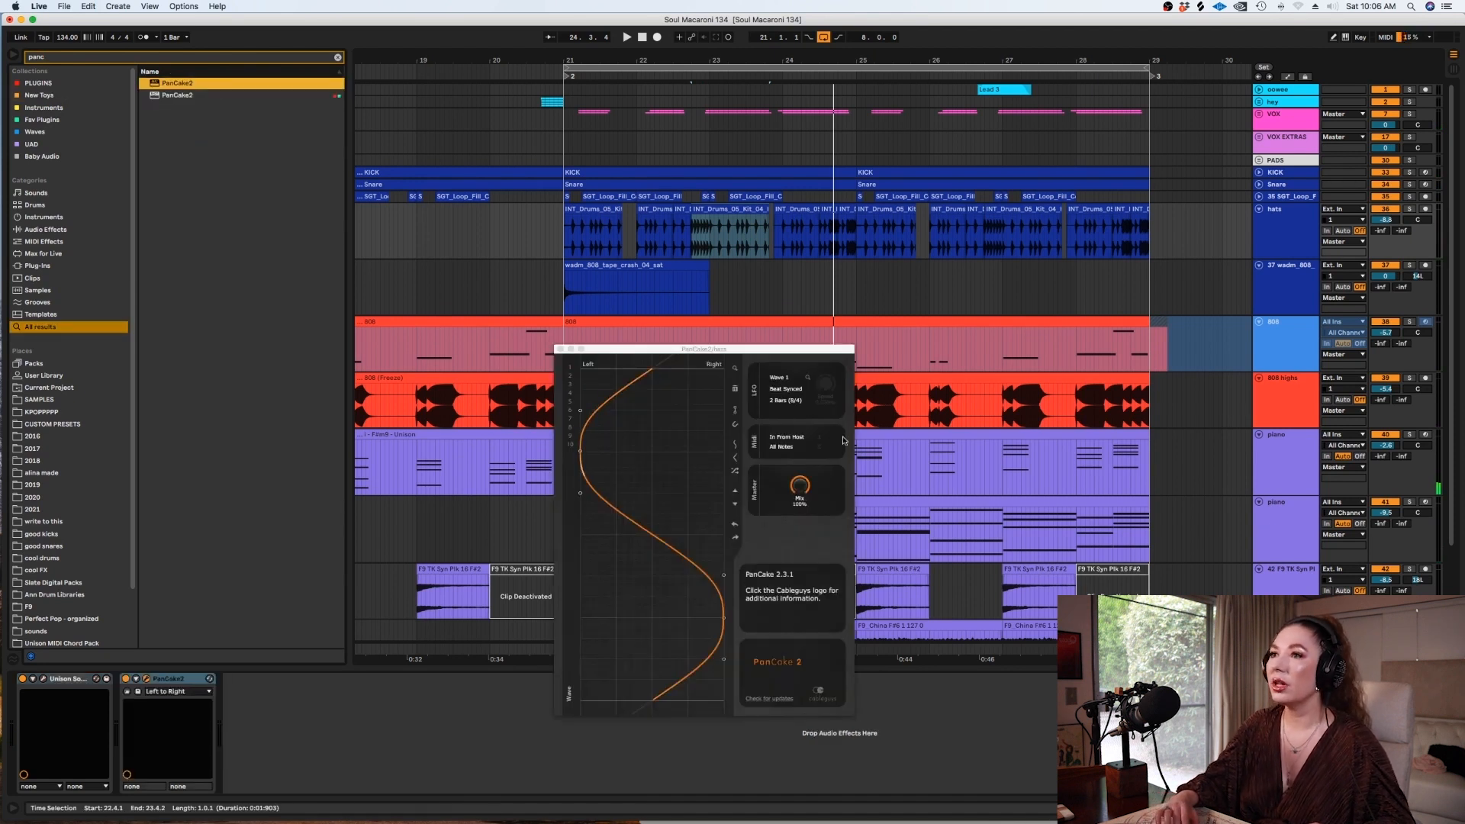
left_click(786, 401)
left_click(796, 520)
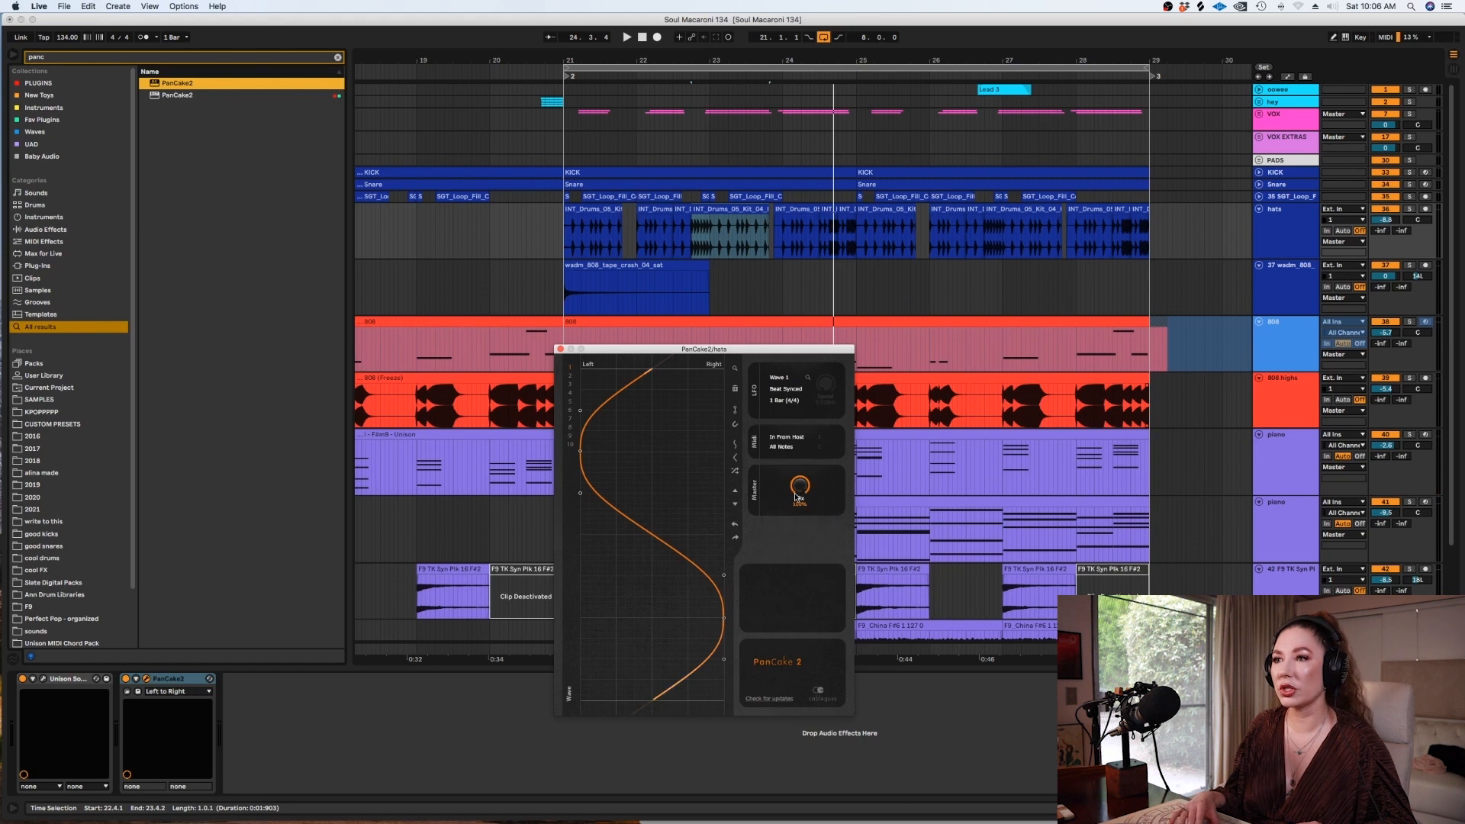
key("space")
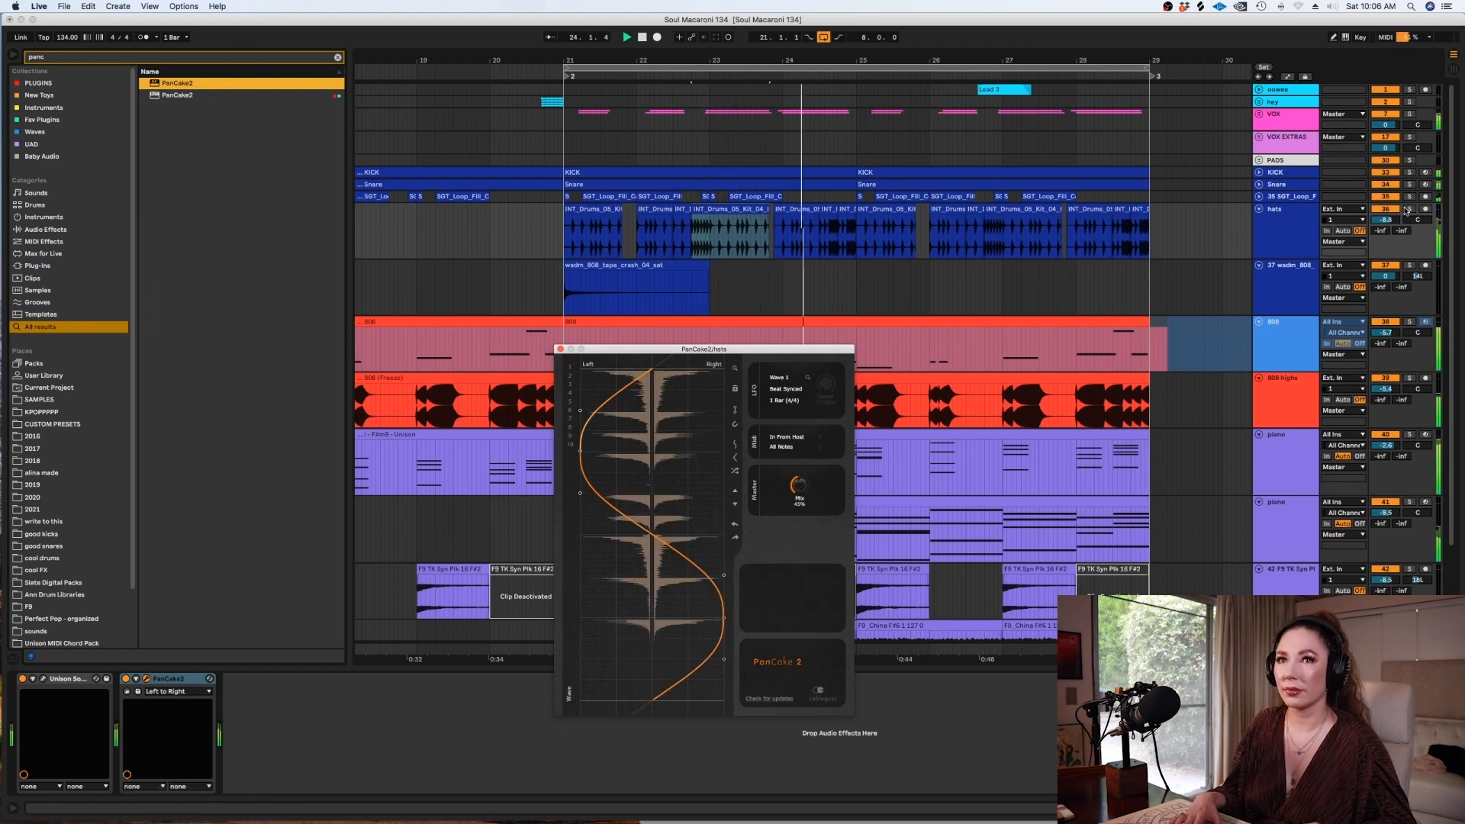
left_click(1385, 220)
key("space")
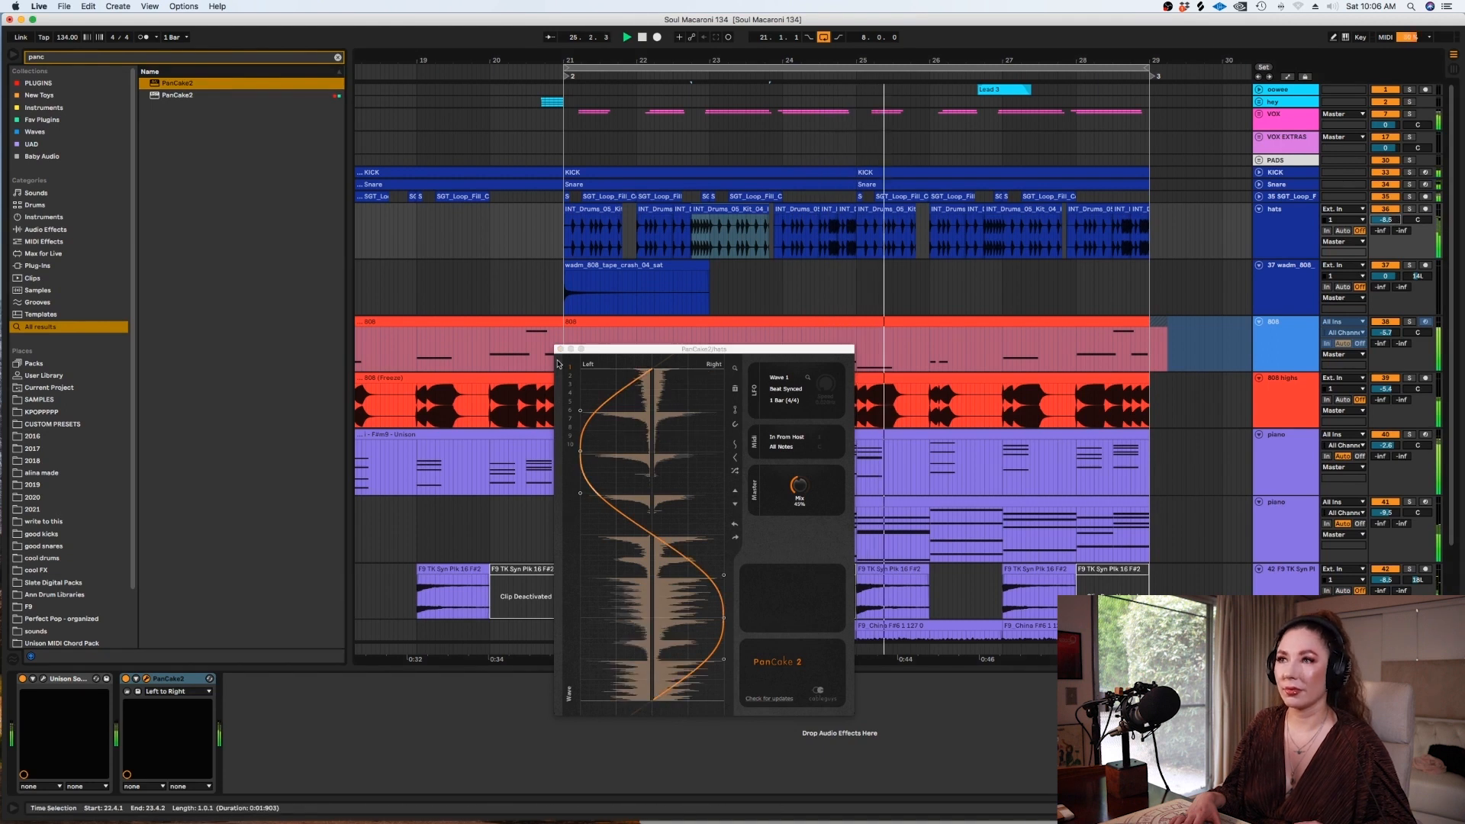
left_click(560, 349)
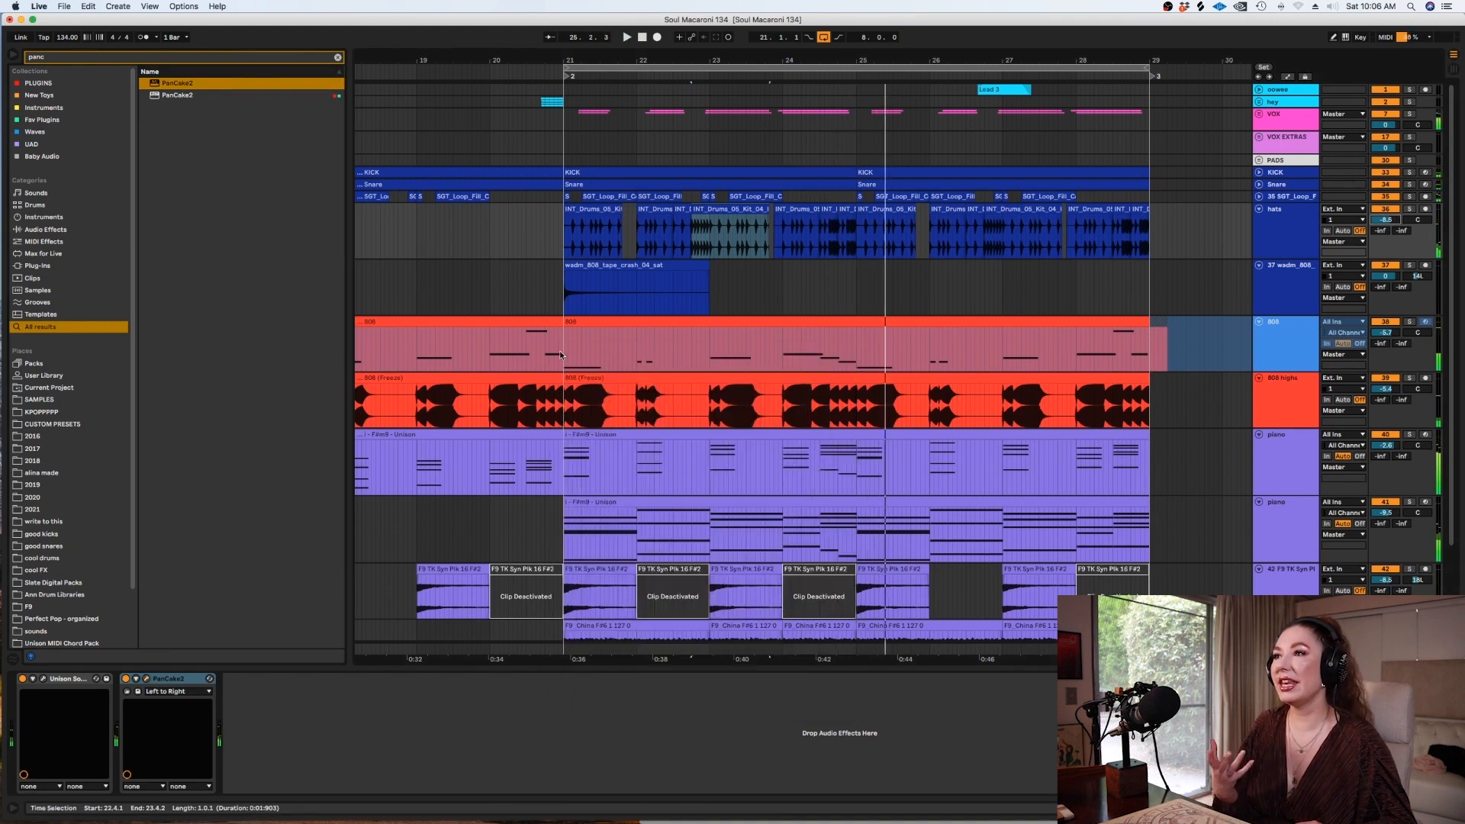
Expand the hey vocal group, place the insert marker just before its clips ahead of bar 21, and solo the group.
left_click(836, 291)
key("minus")
key("minus")
key("plus")
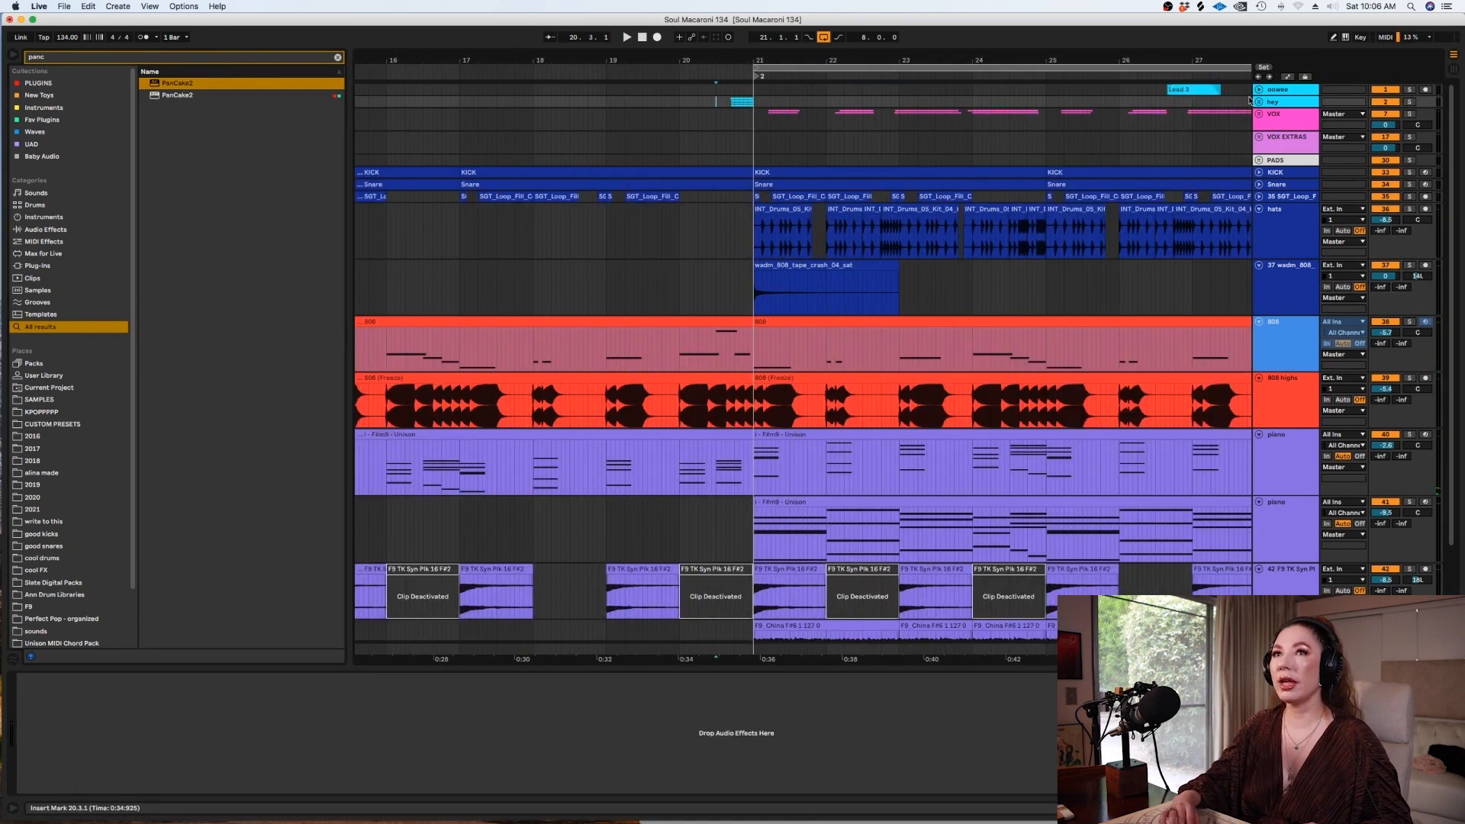
left_click(1257, 103)
left_click(725, 130)
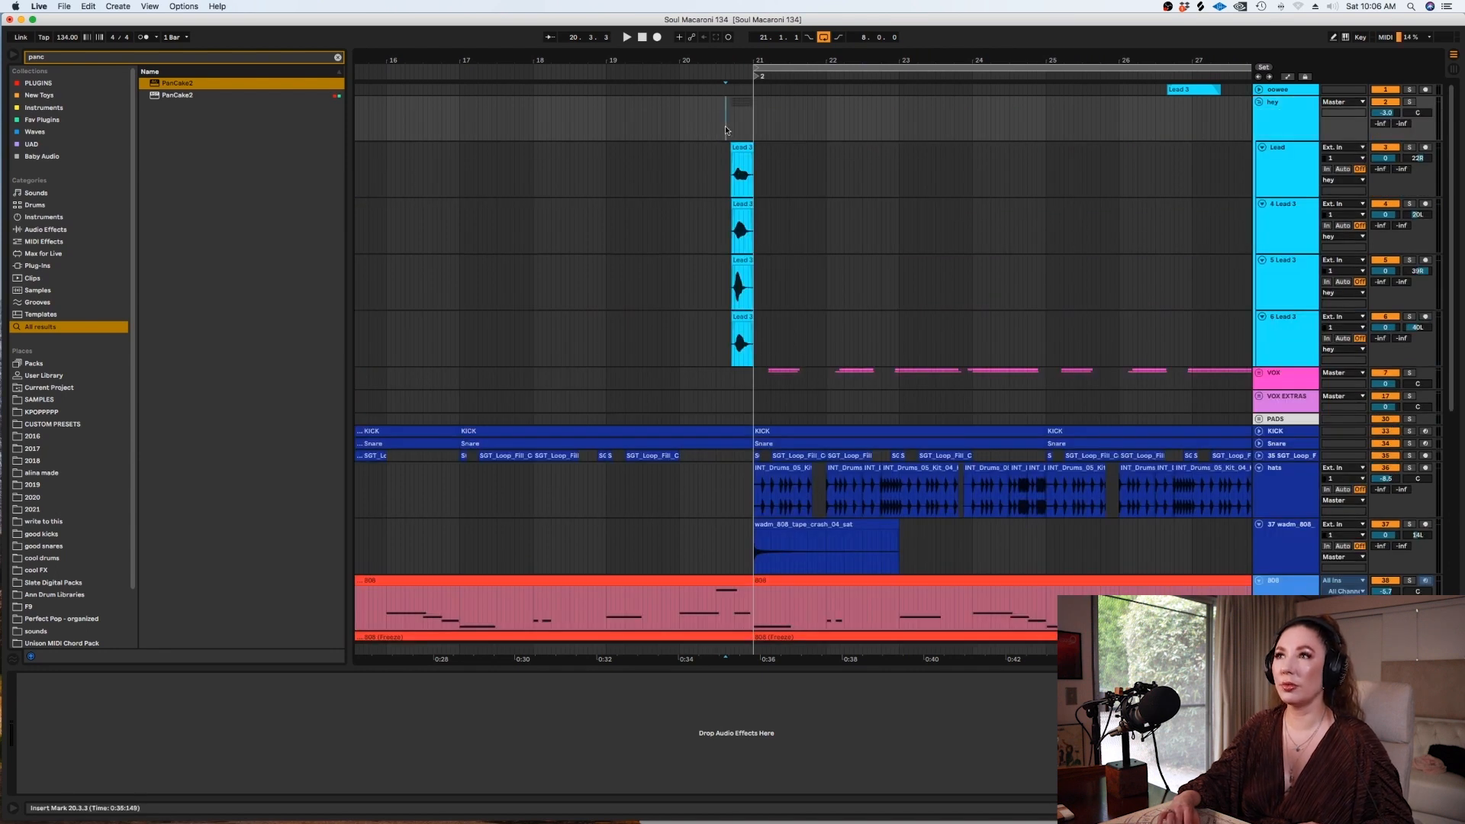
left_click(1415, 103)
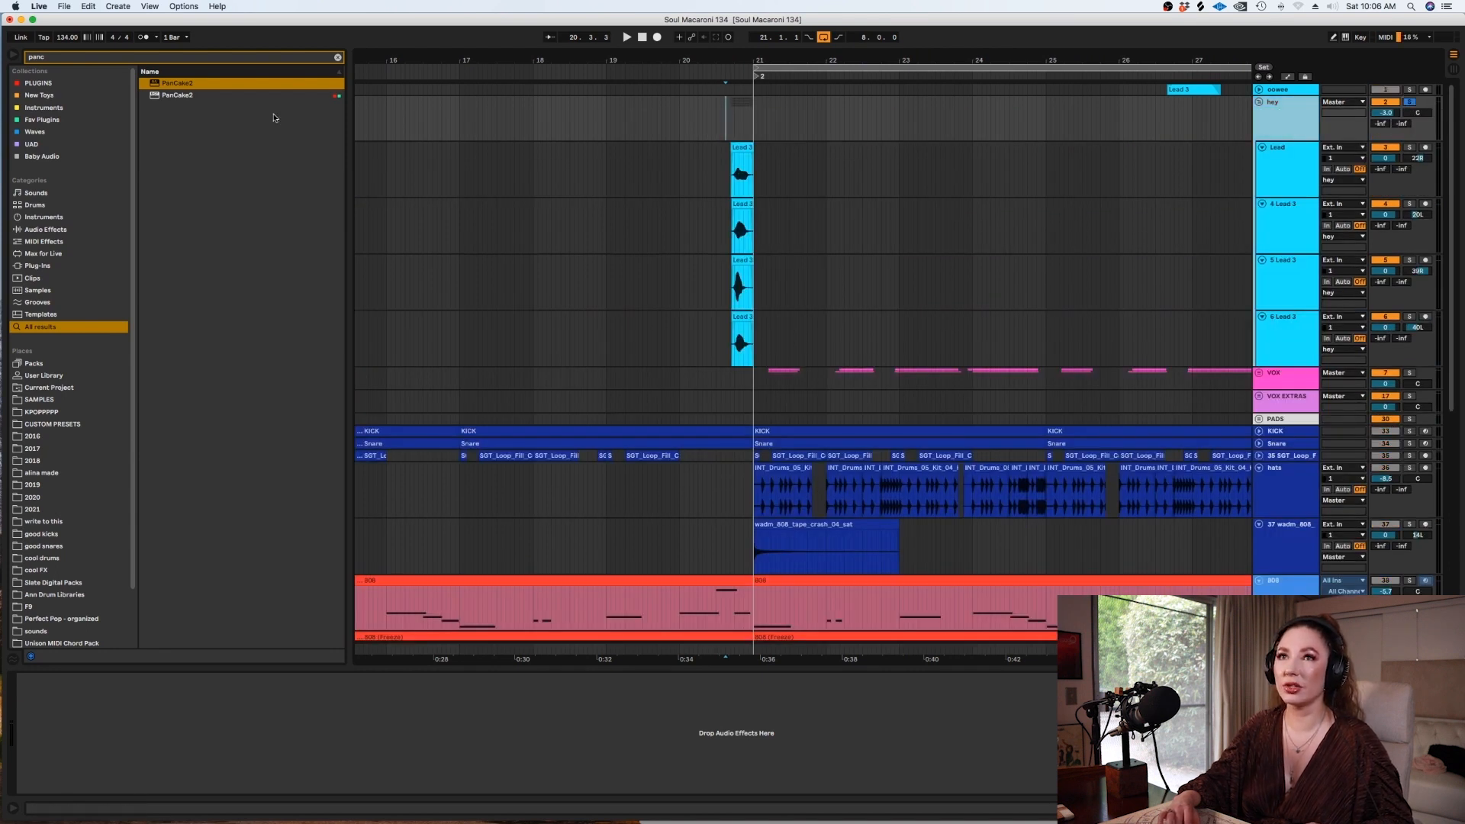
Add Unison Sound Doctor to the hey group and load the Ether preset from the Dreamy vocal presets.
left_click(337, 57)
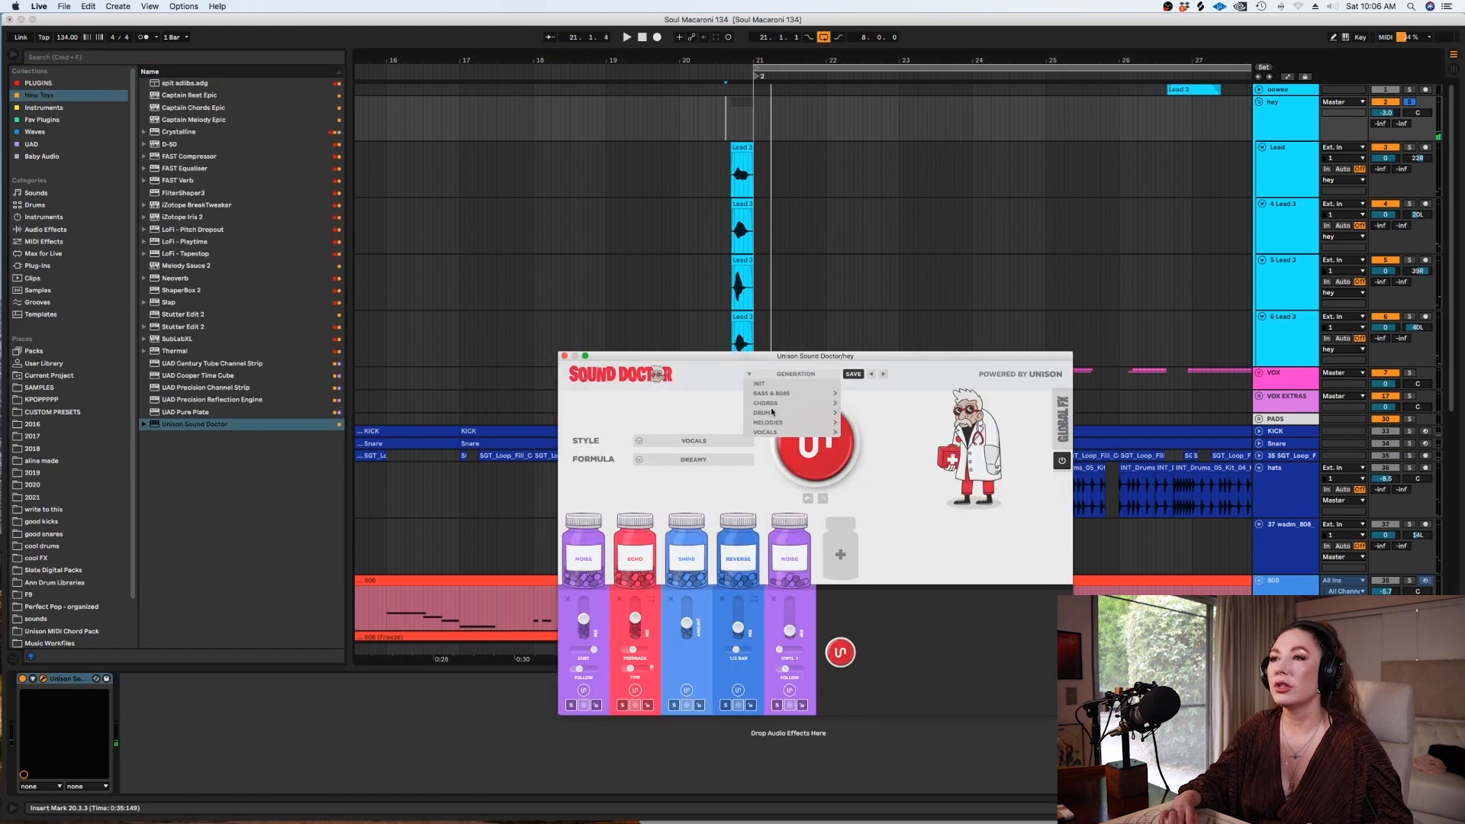
mouse_move(767, 422)
mouse_move(879, 437)
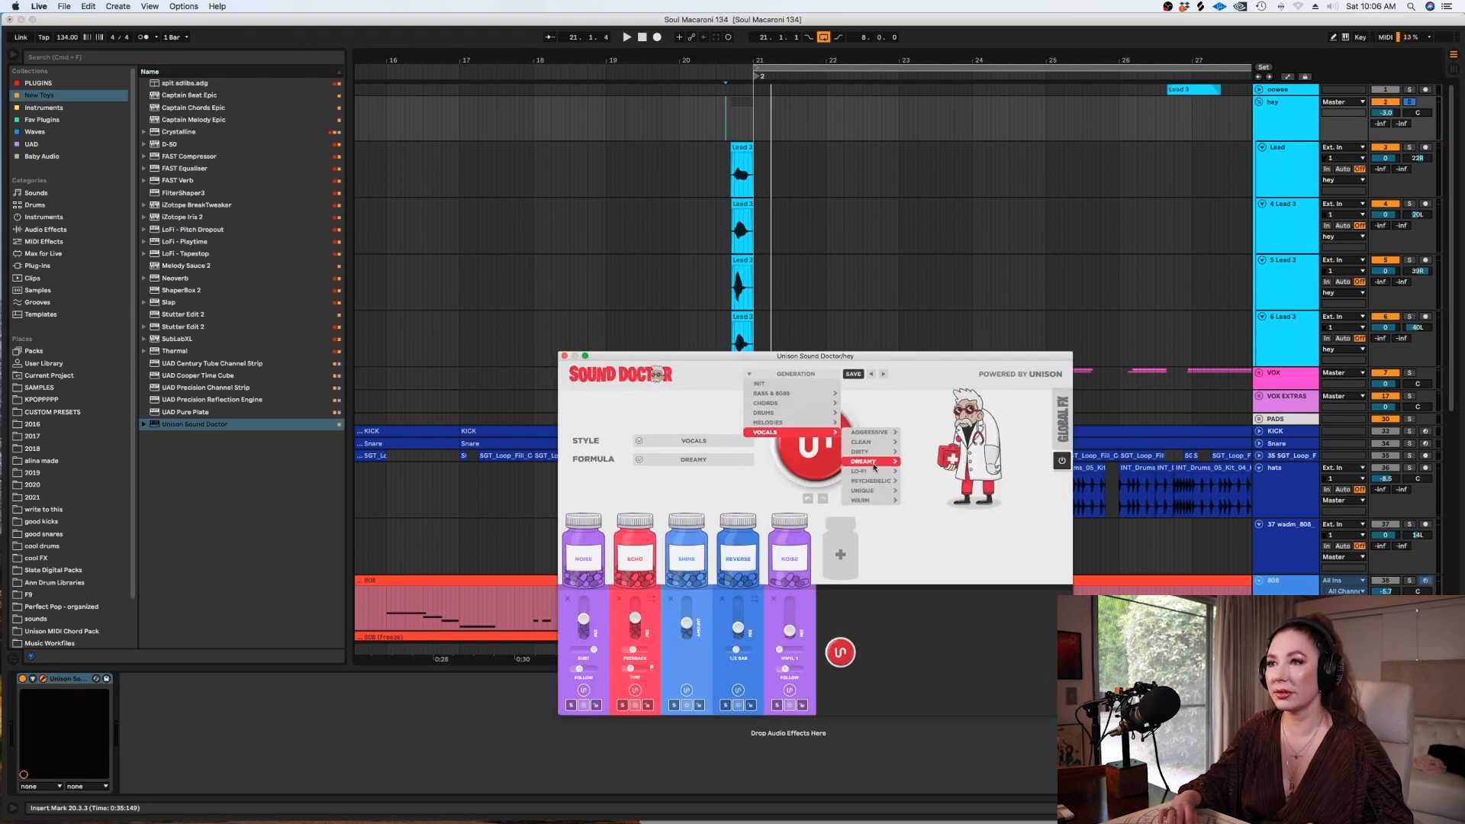
mouse_move(881, 463)
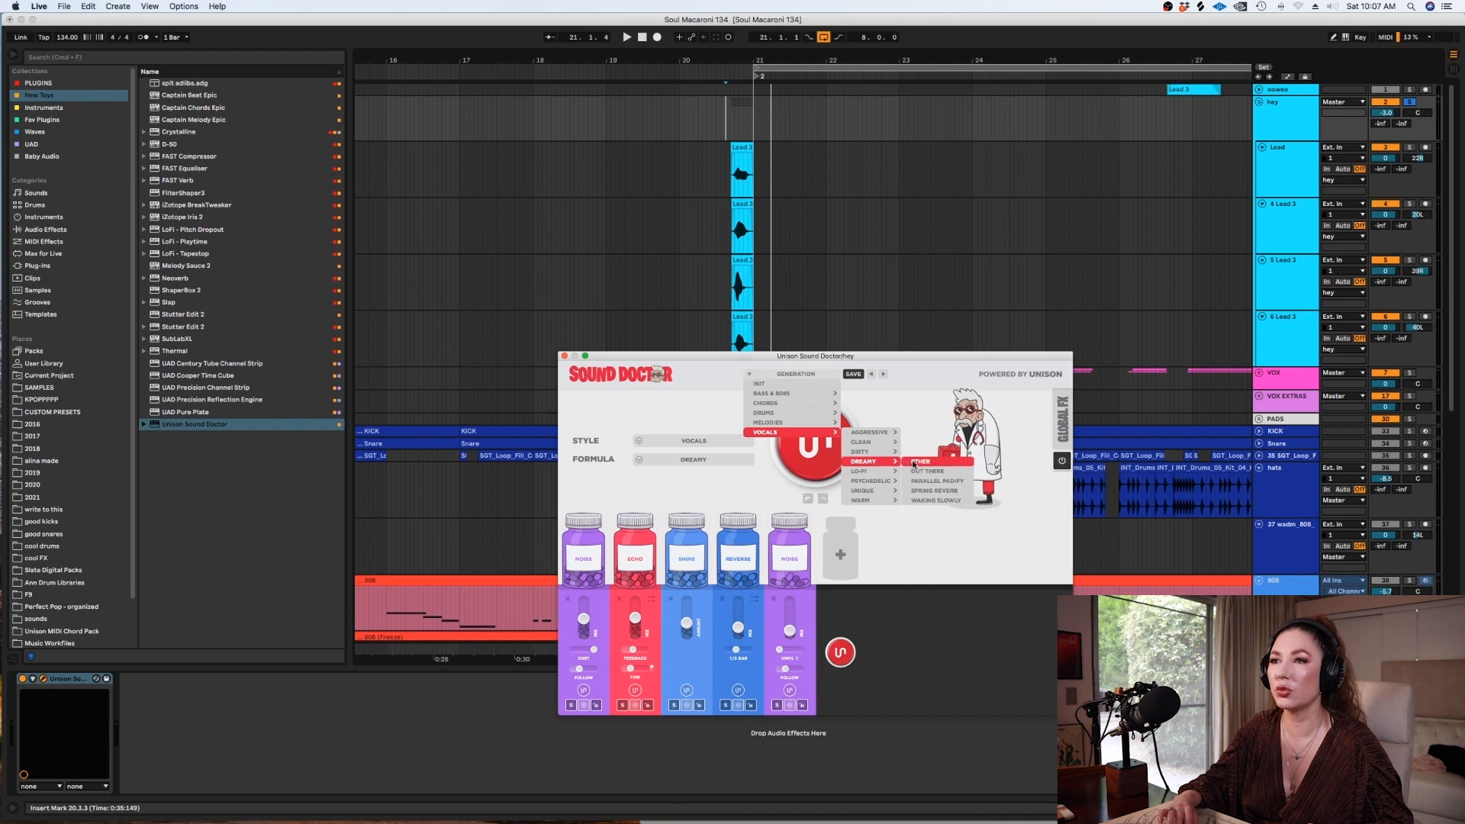
left_click(914, 462)
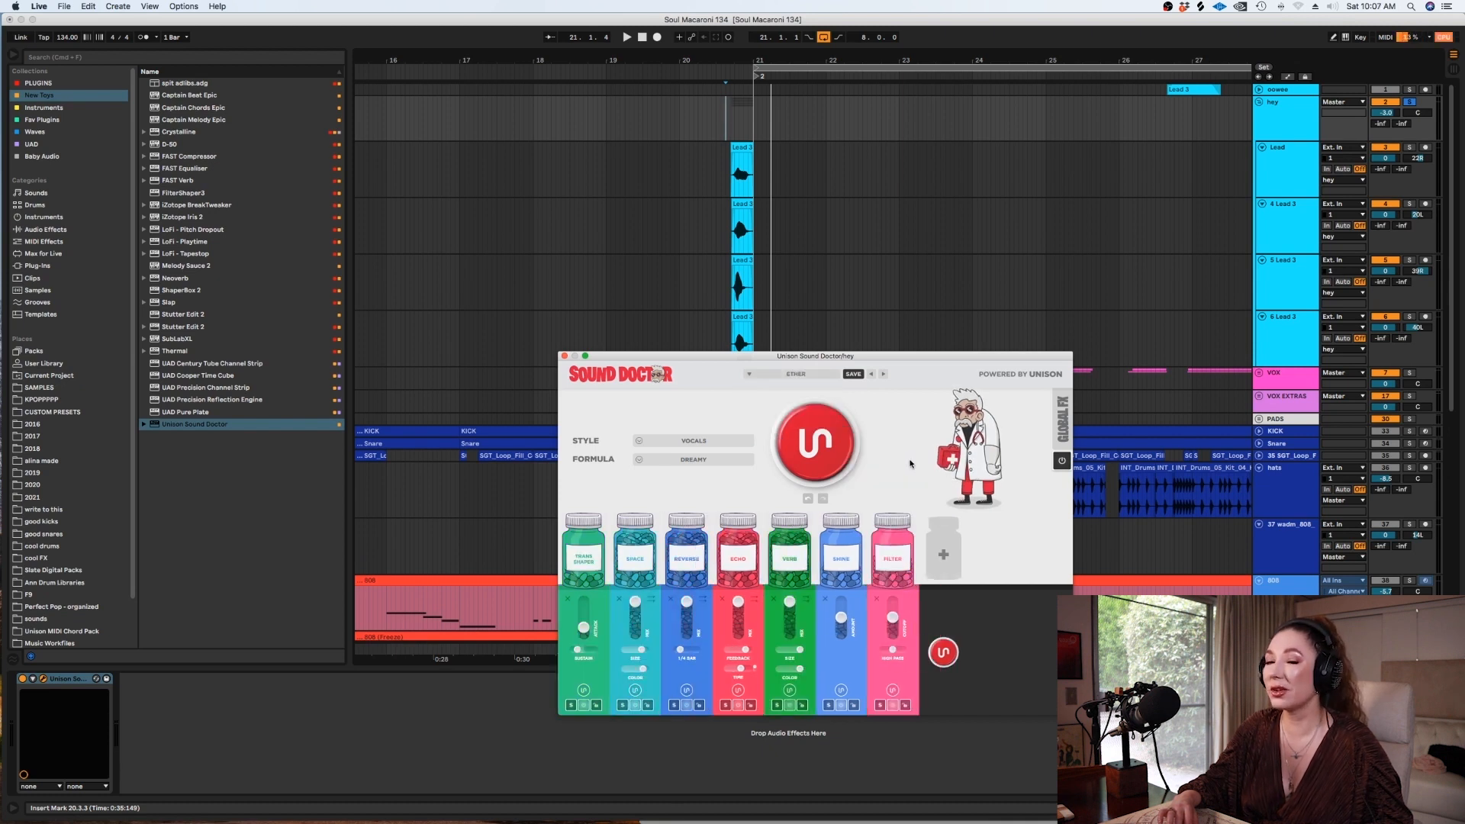
Audition the Ether preset on the soloed hey vocals, switch Sound Doctor to the Out There preset, and play it.
key("space")
key("space")
left_click(884, 374)
key("space")
key("space")
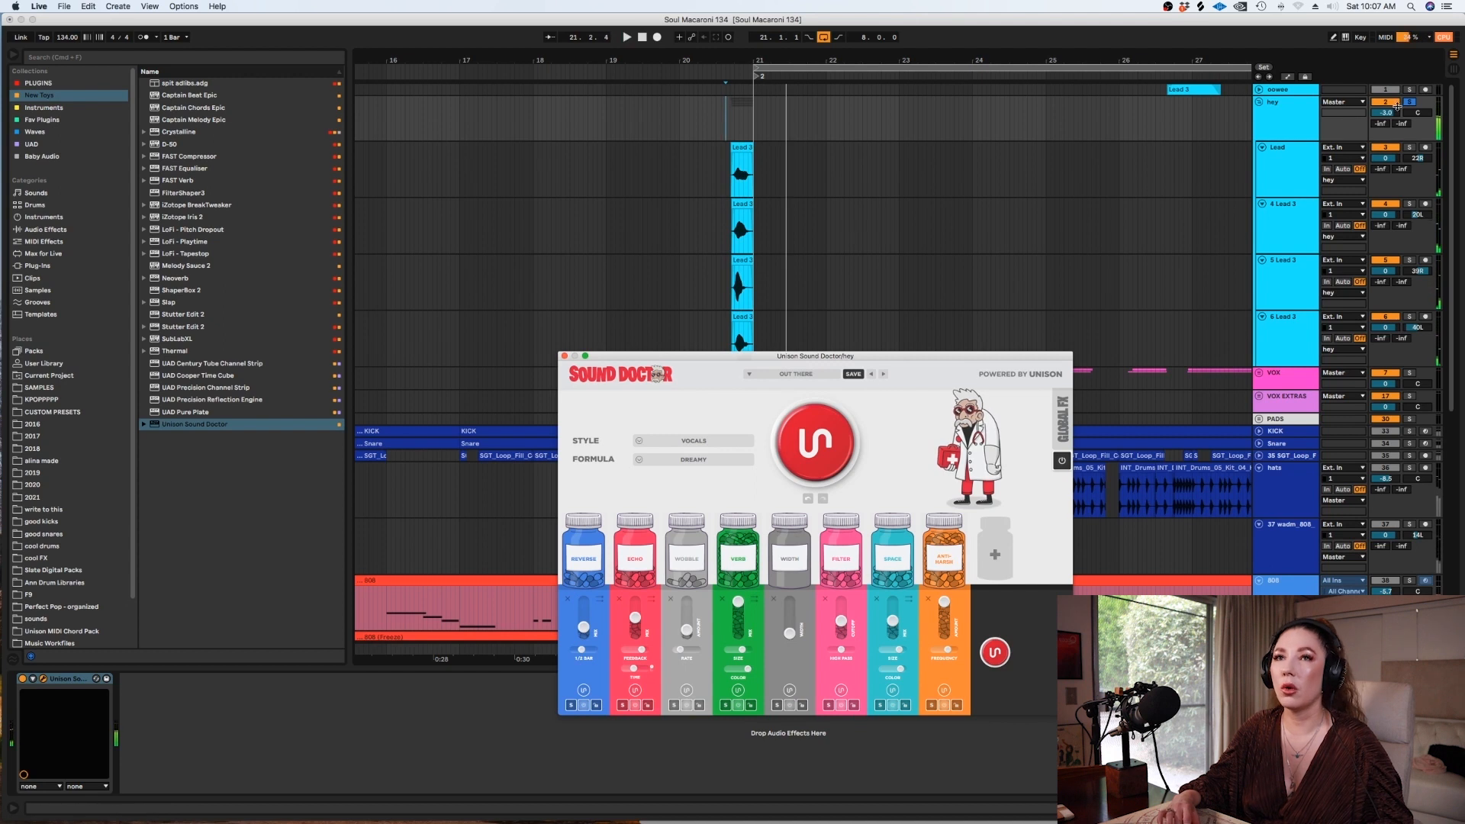
Unsolo the hey group, compare it in the full beat with Sound Doctor bypassed, and close the plugin window.
key("space")
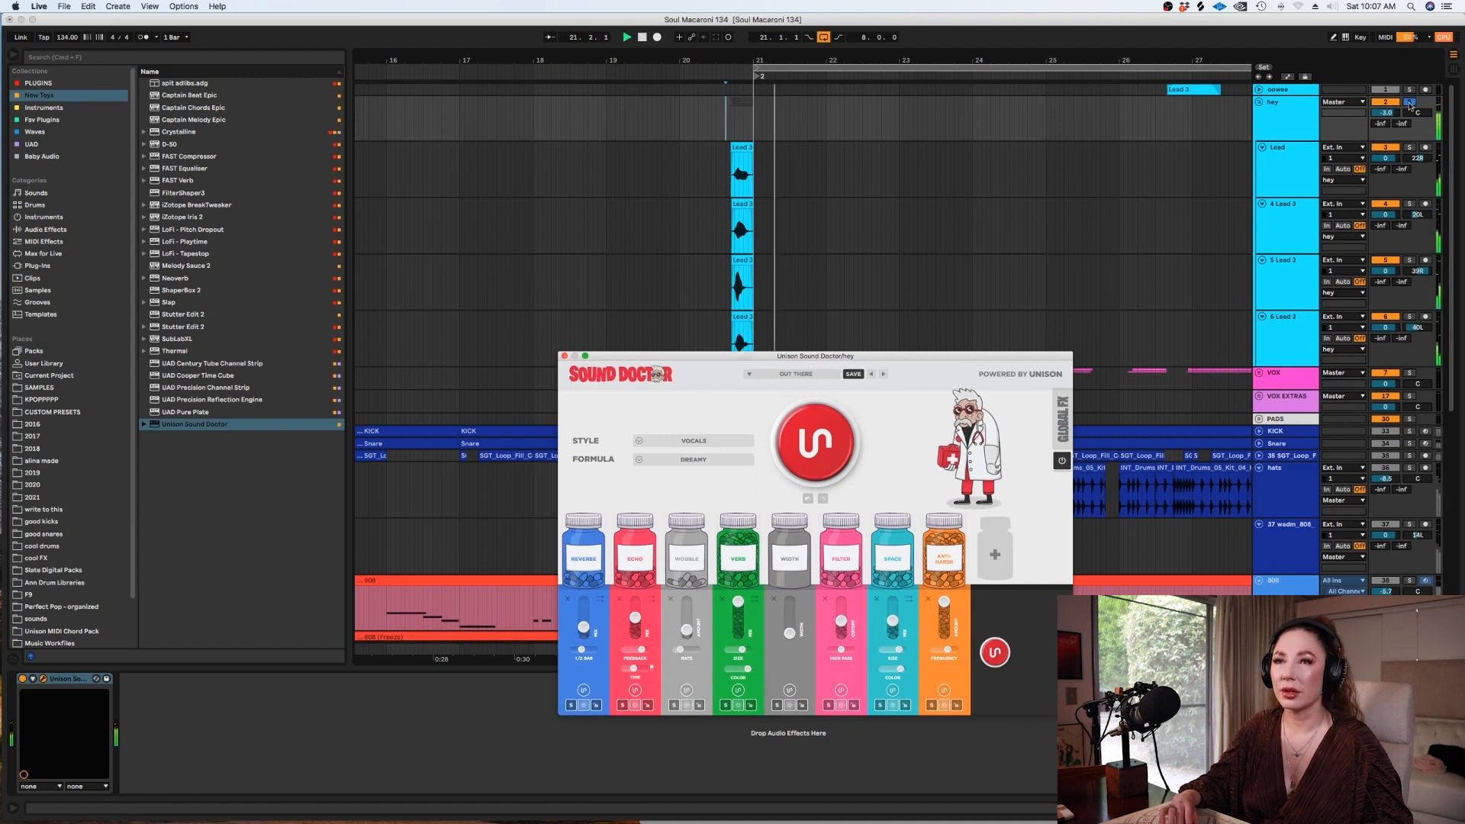
left_click(1410, 102)
key("space")
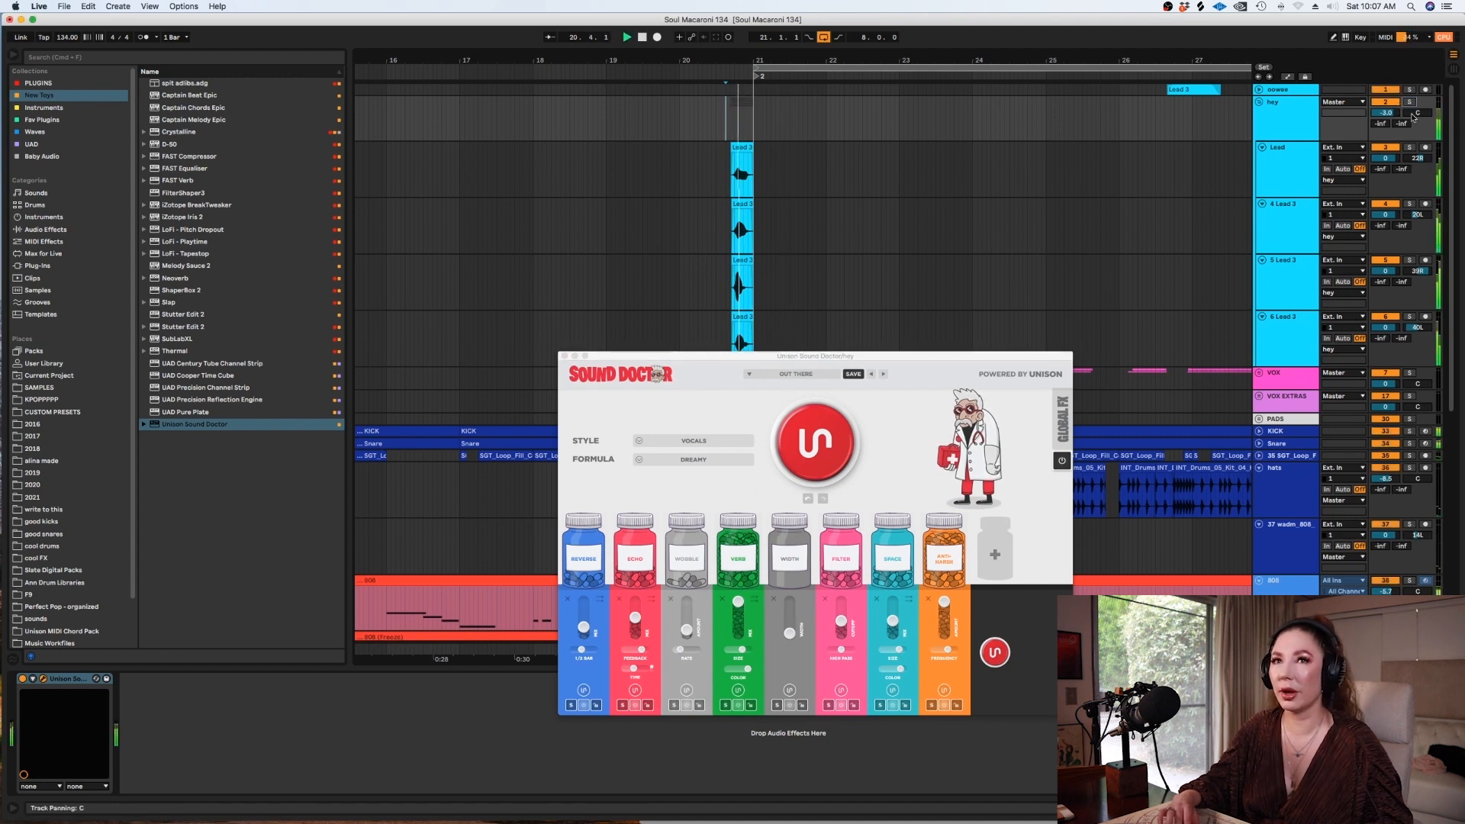
left_click(20, 680)
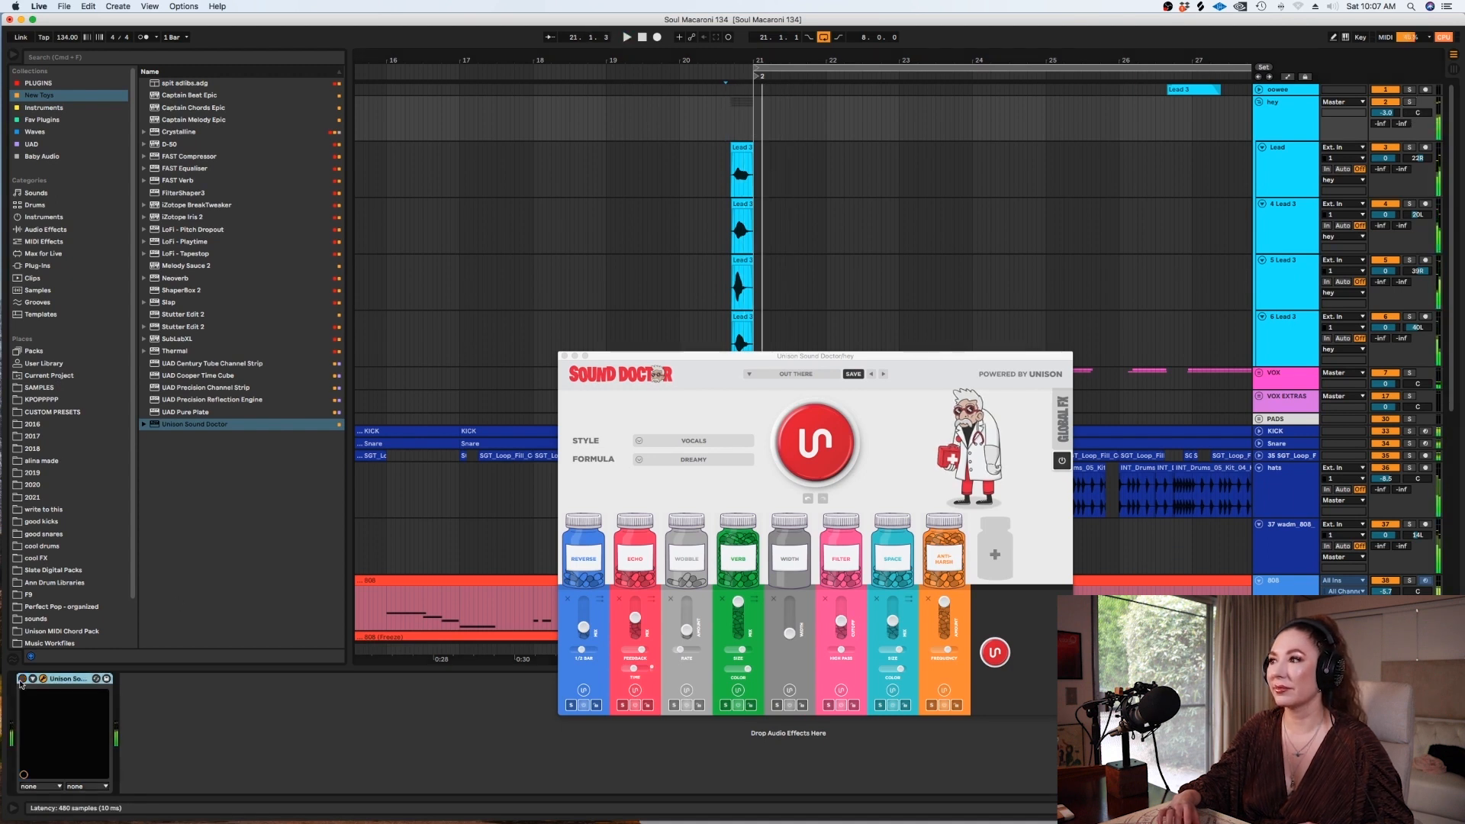
left_click(564, 355)
key("cmd+f")
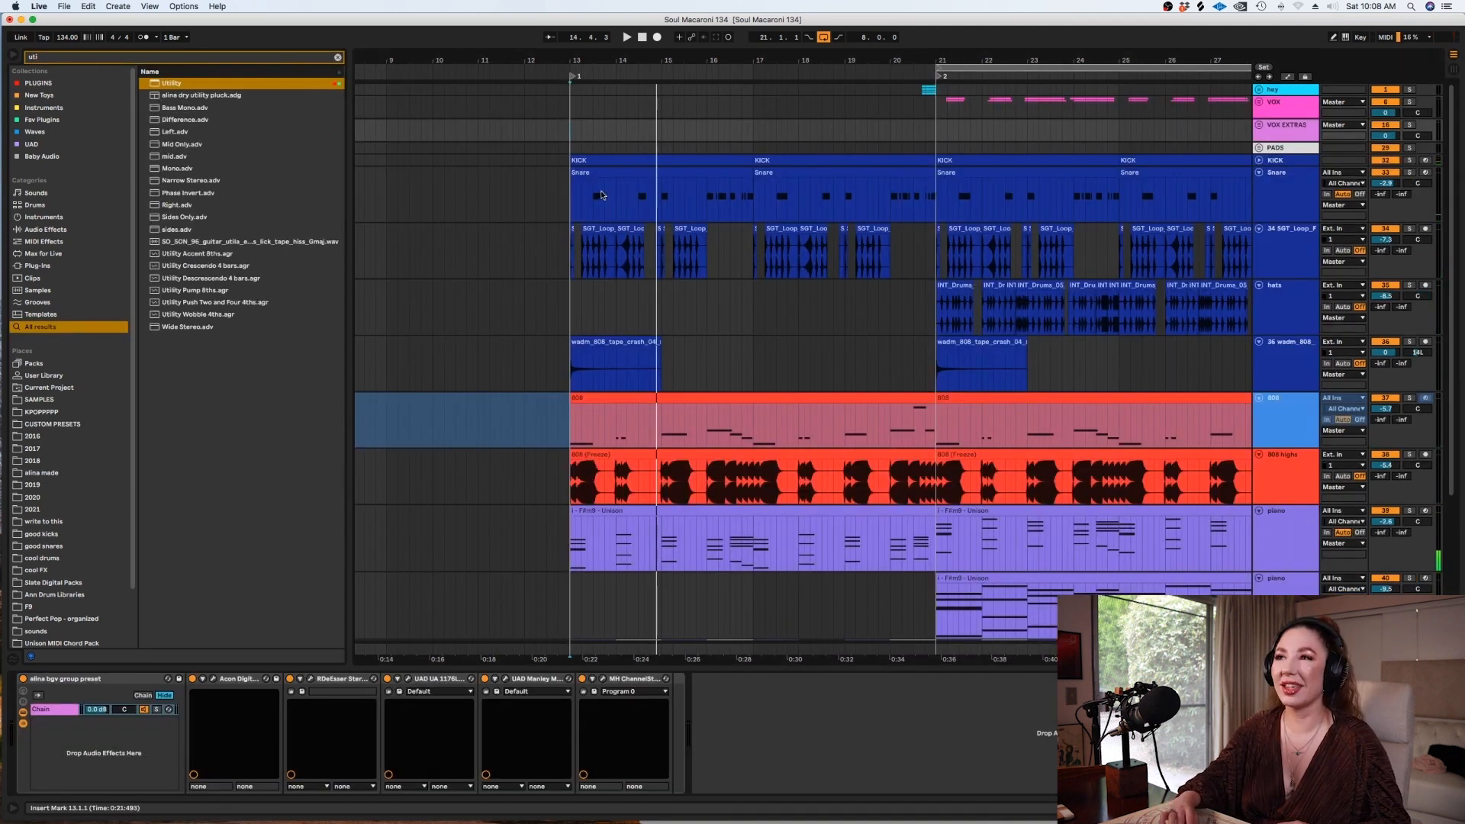
Unfold the KICK track and audition the Snare track on its own from the start of bar 13.
key("space")
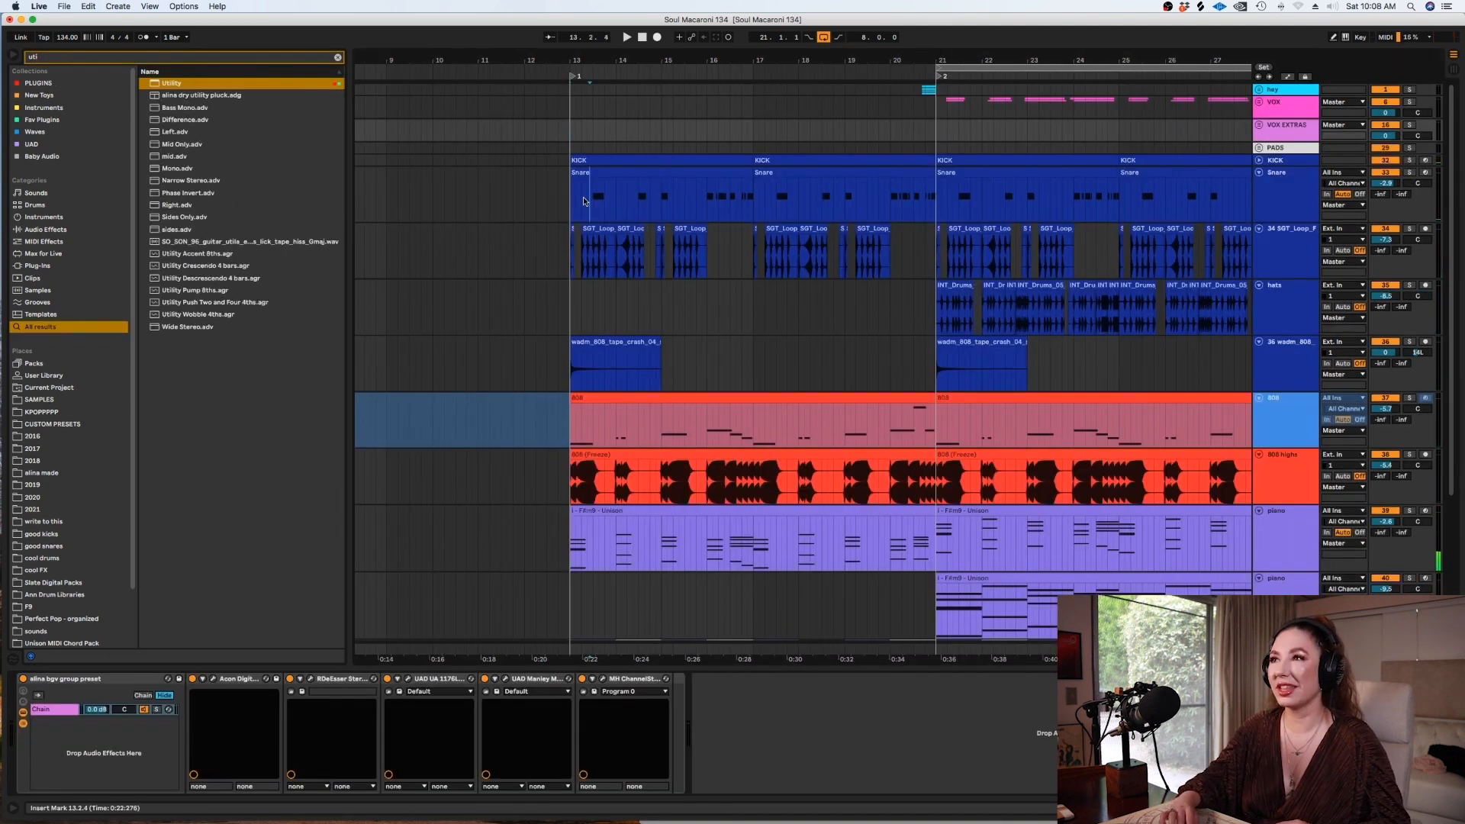
left_click(588, 198)
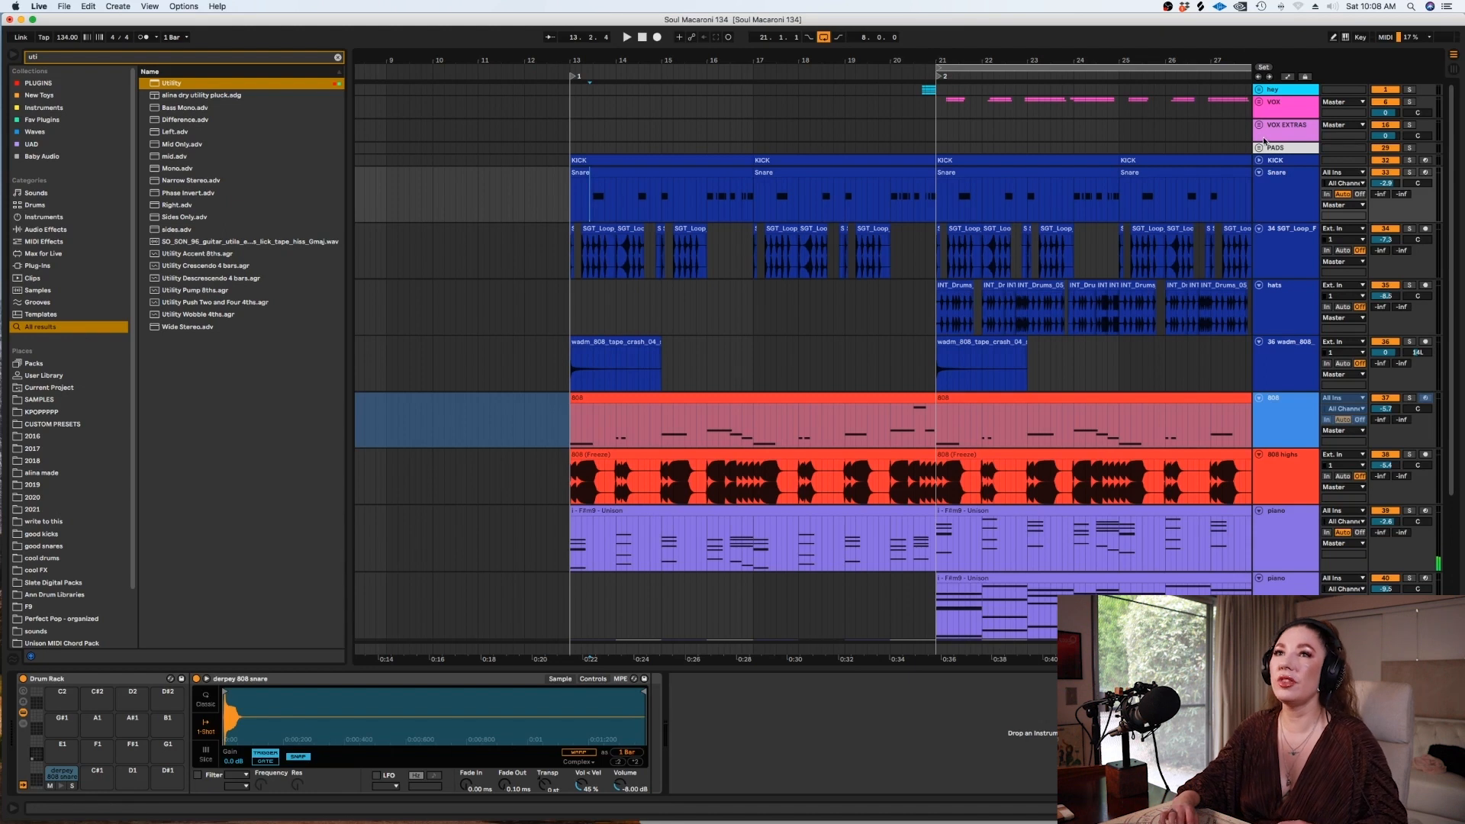
left_click(1259, 161)
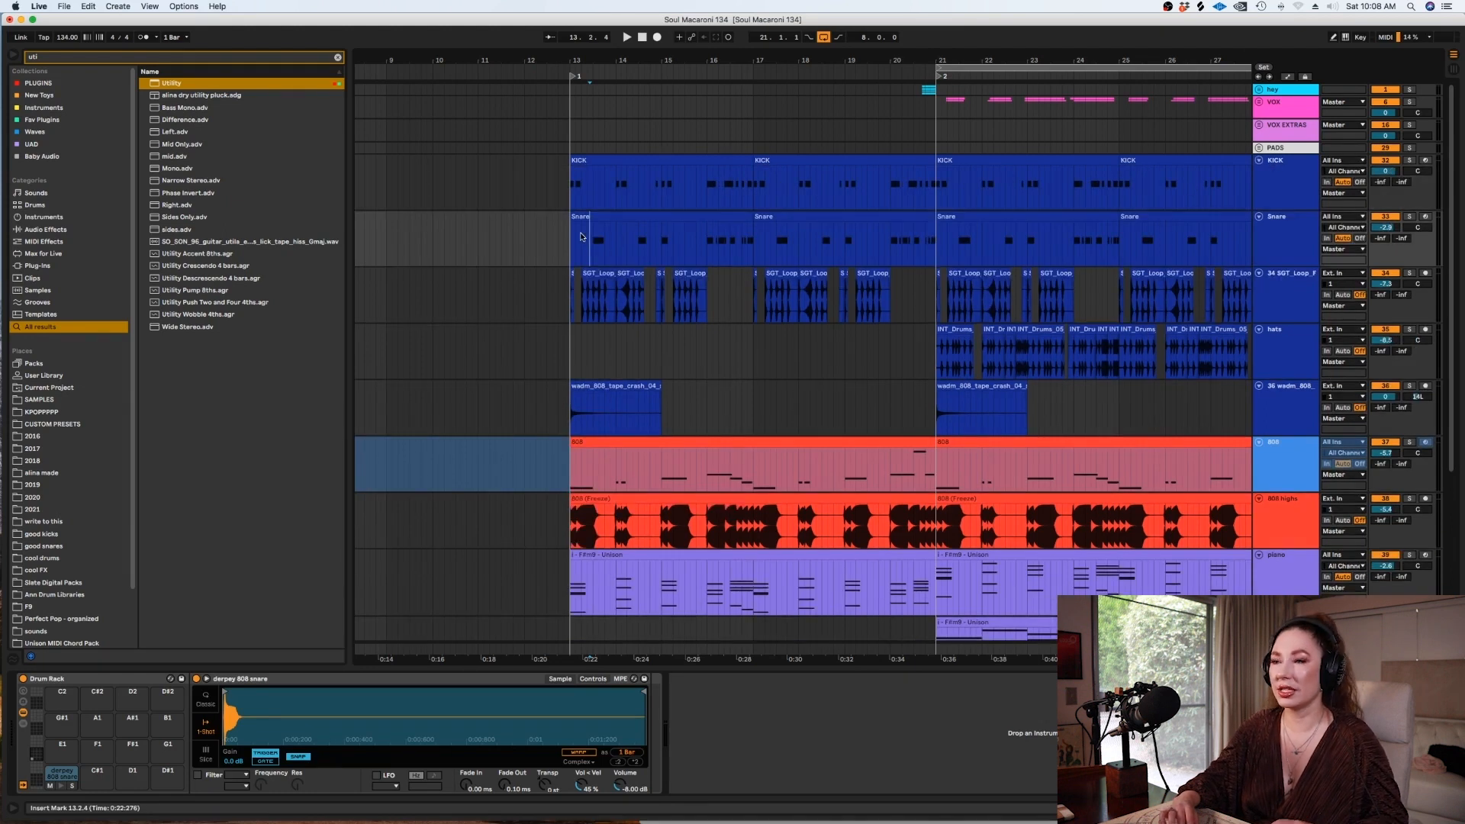
key("plus")
left_click(1410, 217)
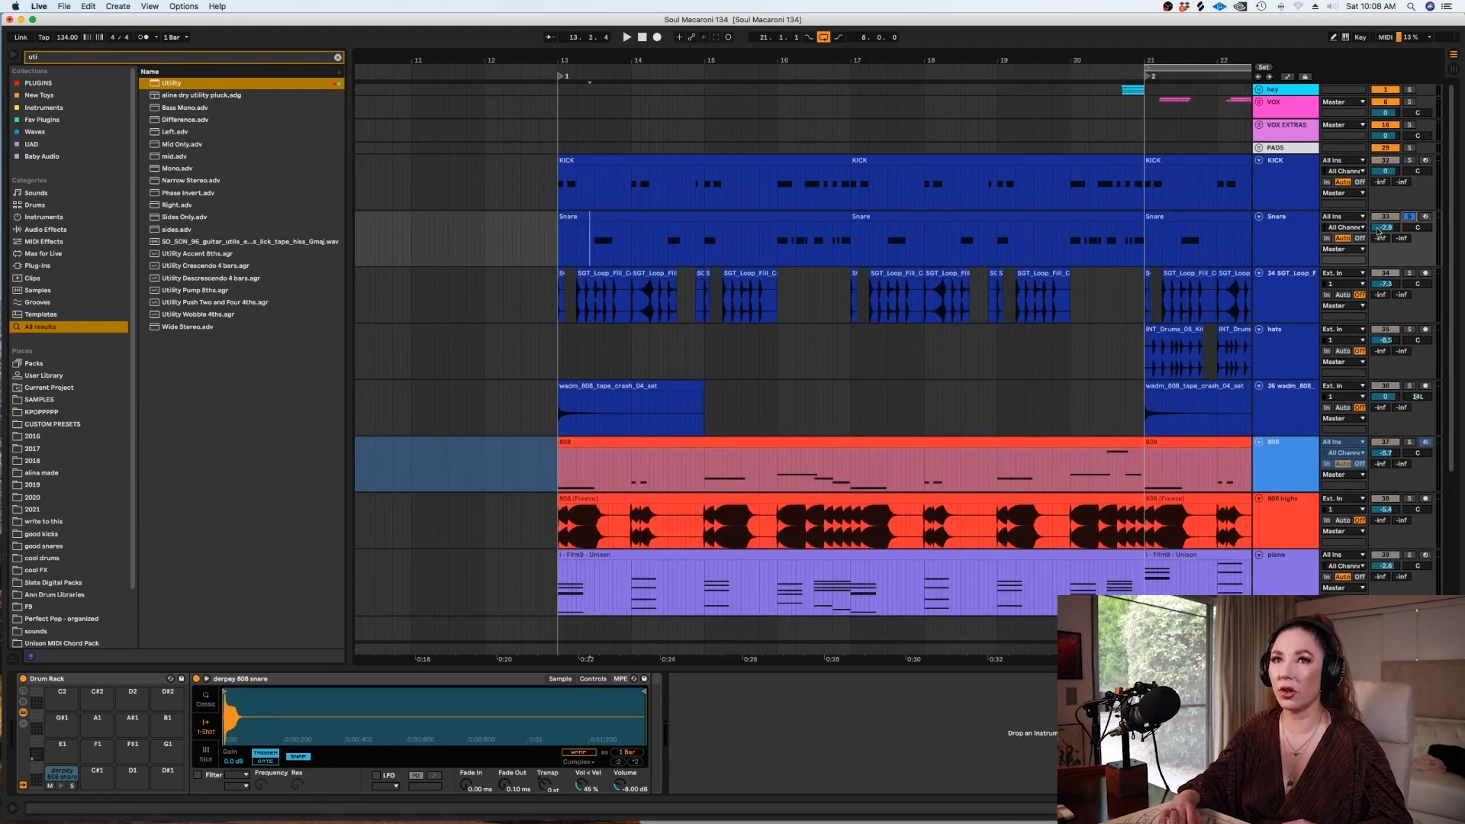
left_click(1305, 250)
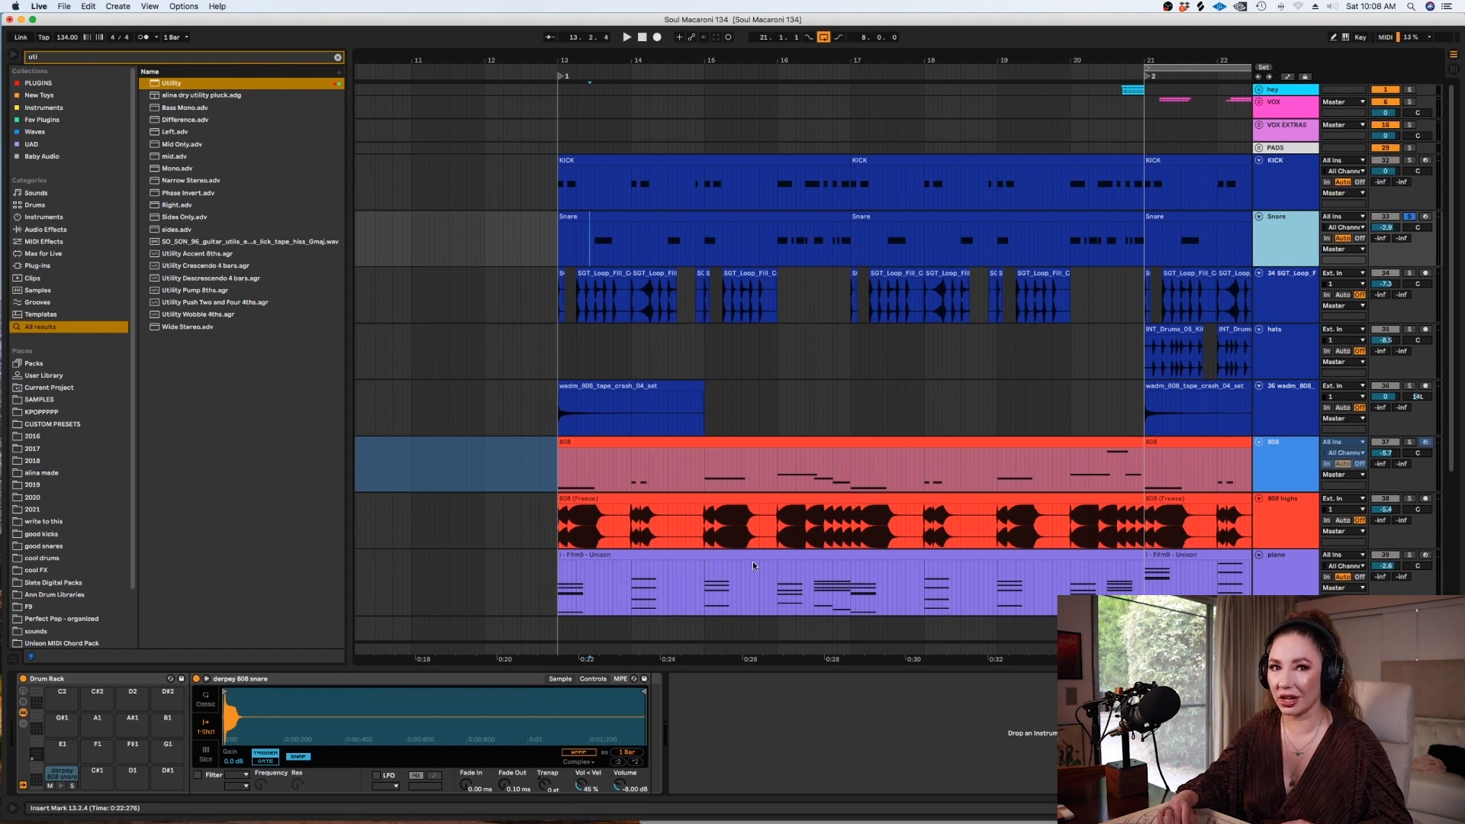
key("space")
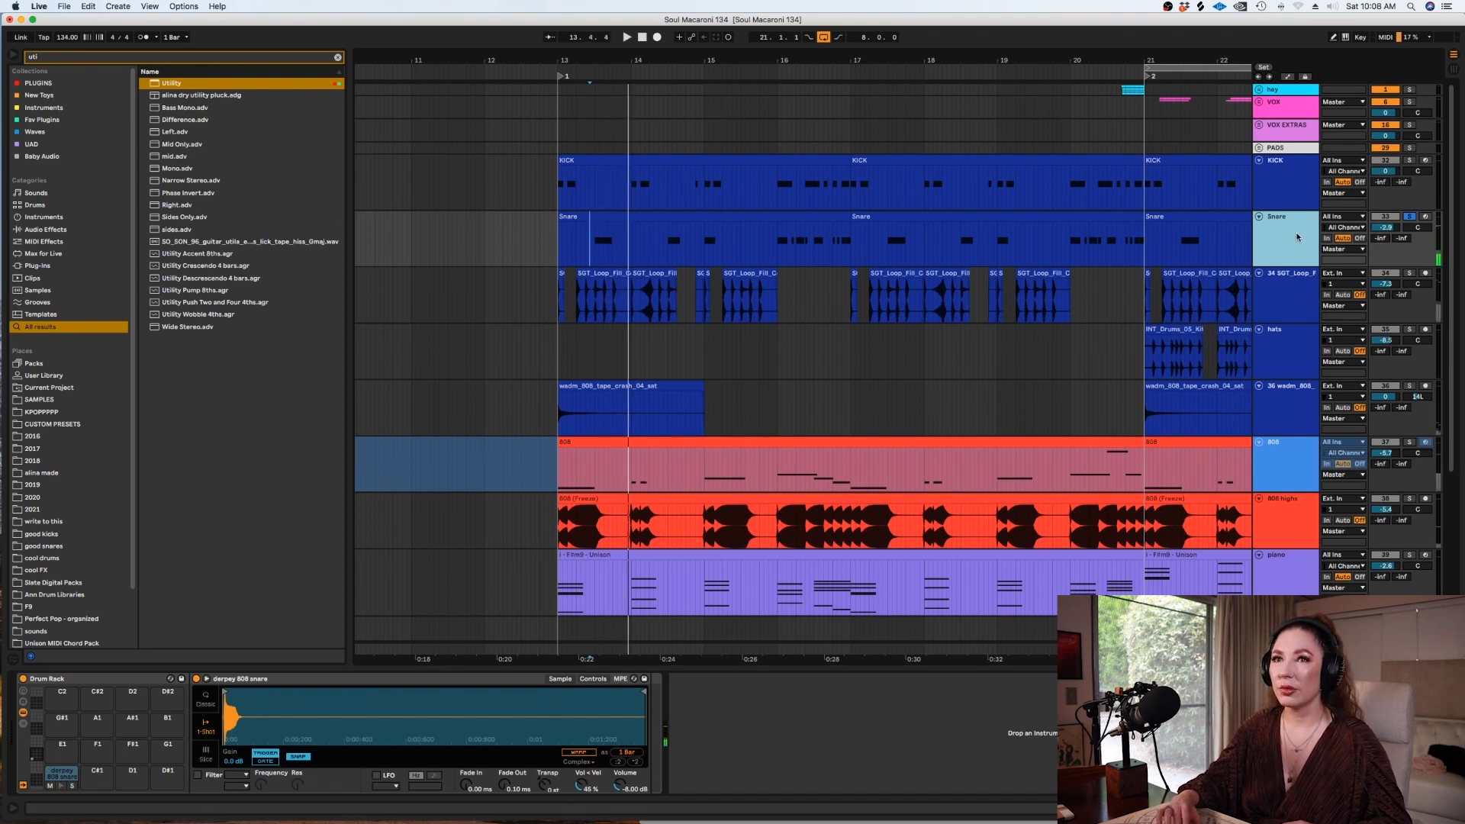
left_click(1410, 217)
Duplicate the Snare track, search the browser for clap, and load BWB X SUPA 2 - HITMAKER CLAP into the copy.
left_click(970, 229)
key("space")
left_click(1267, 252)
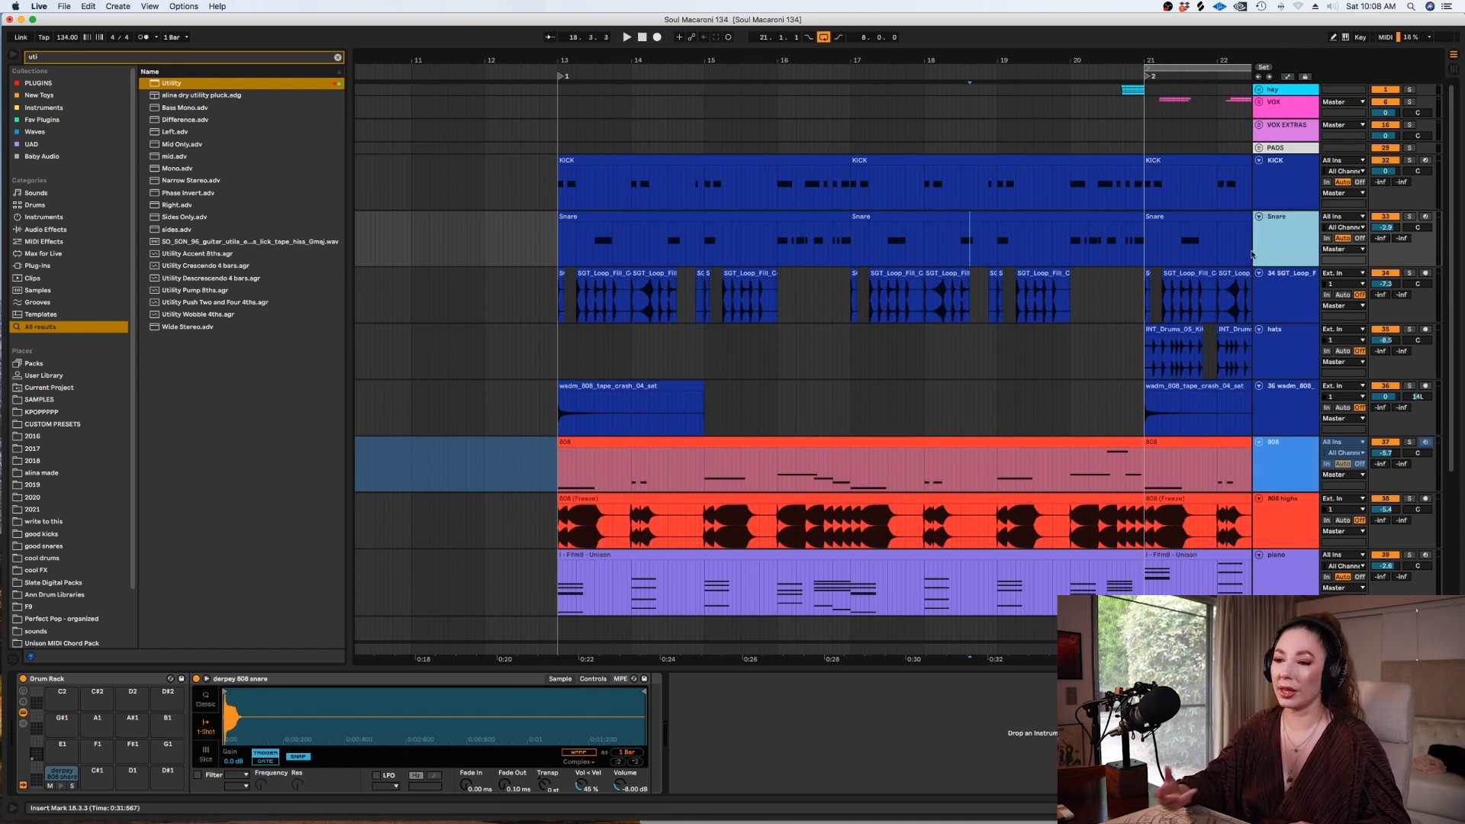
key("super+d")
left_click(610, 274)
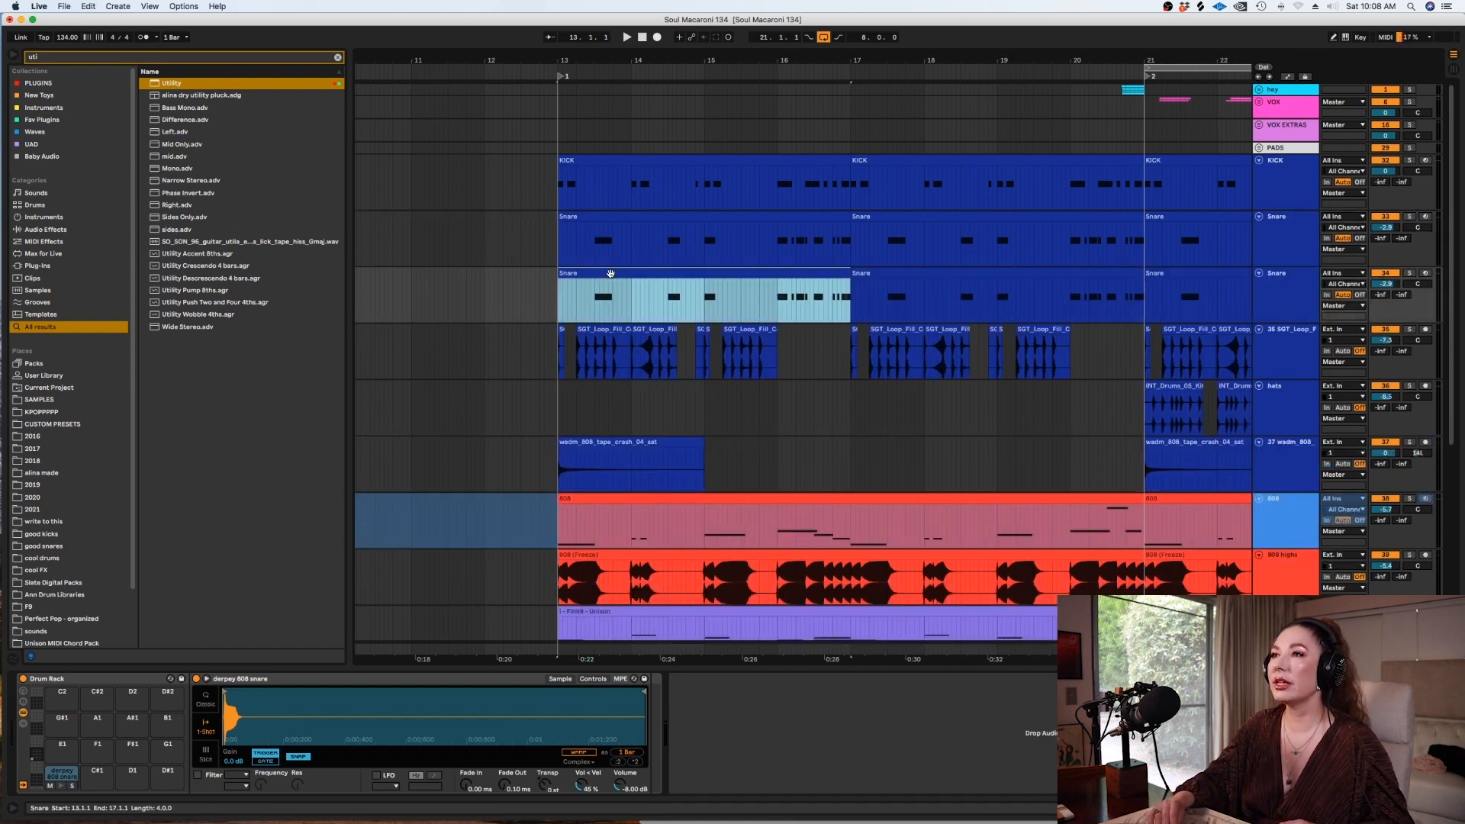
left_click(337, 58)
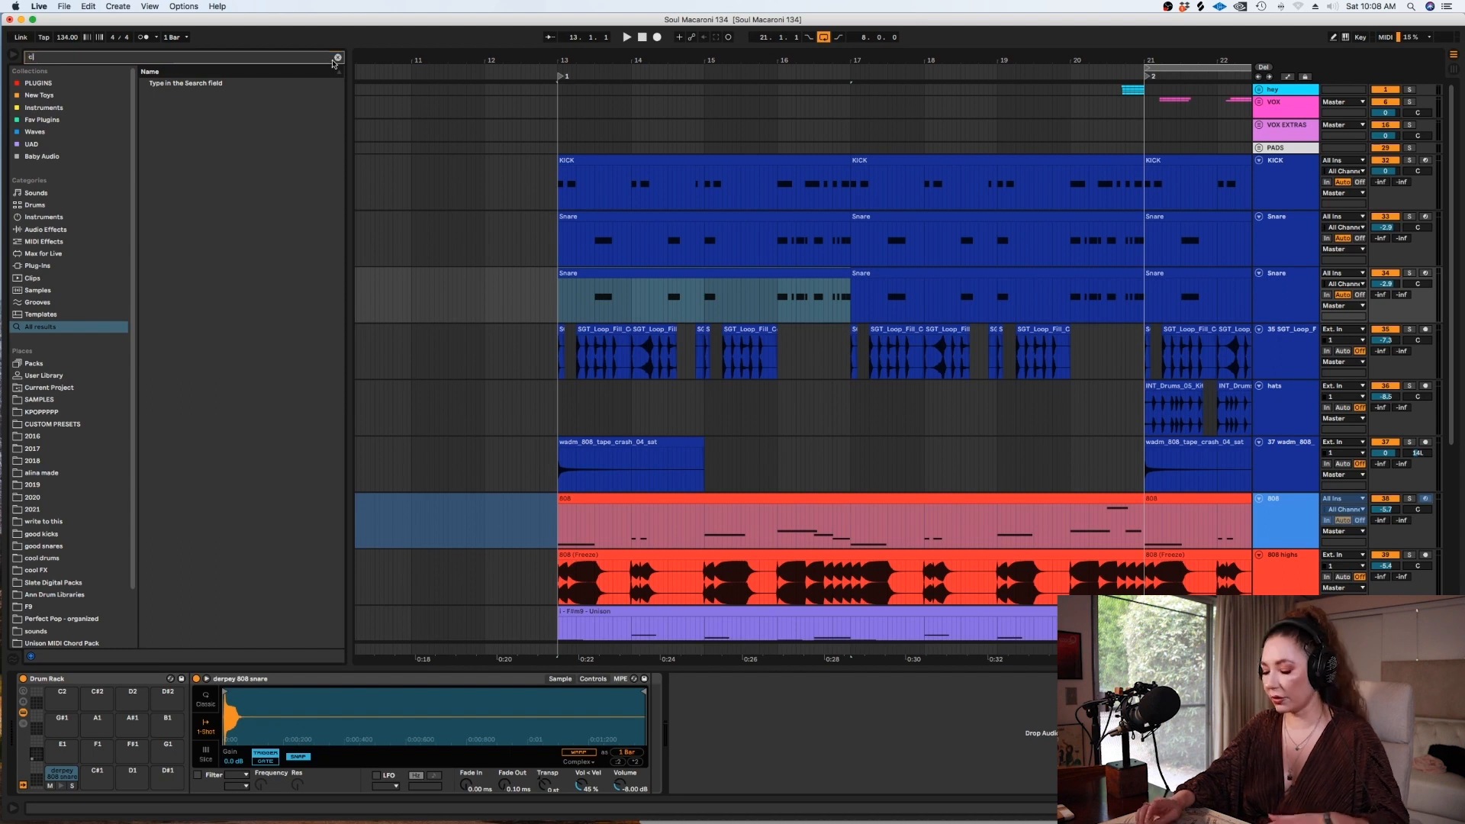
type("clap")
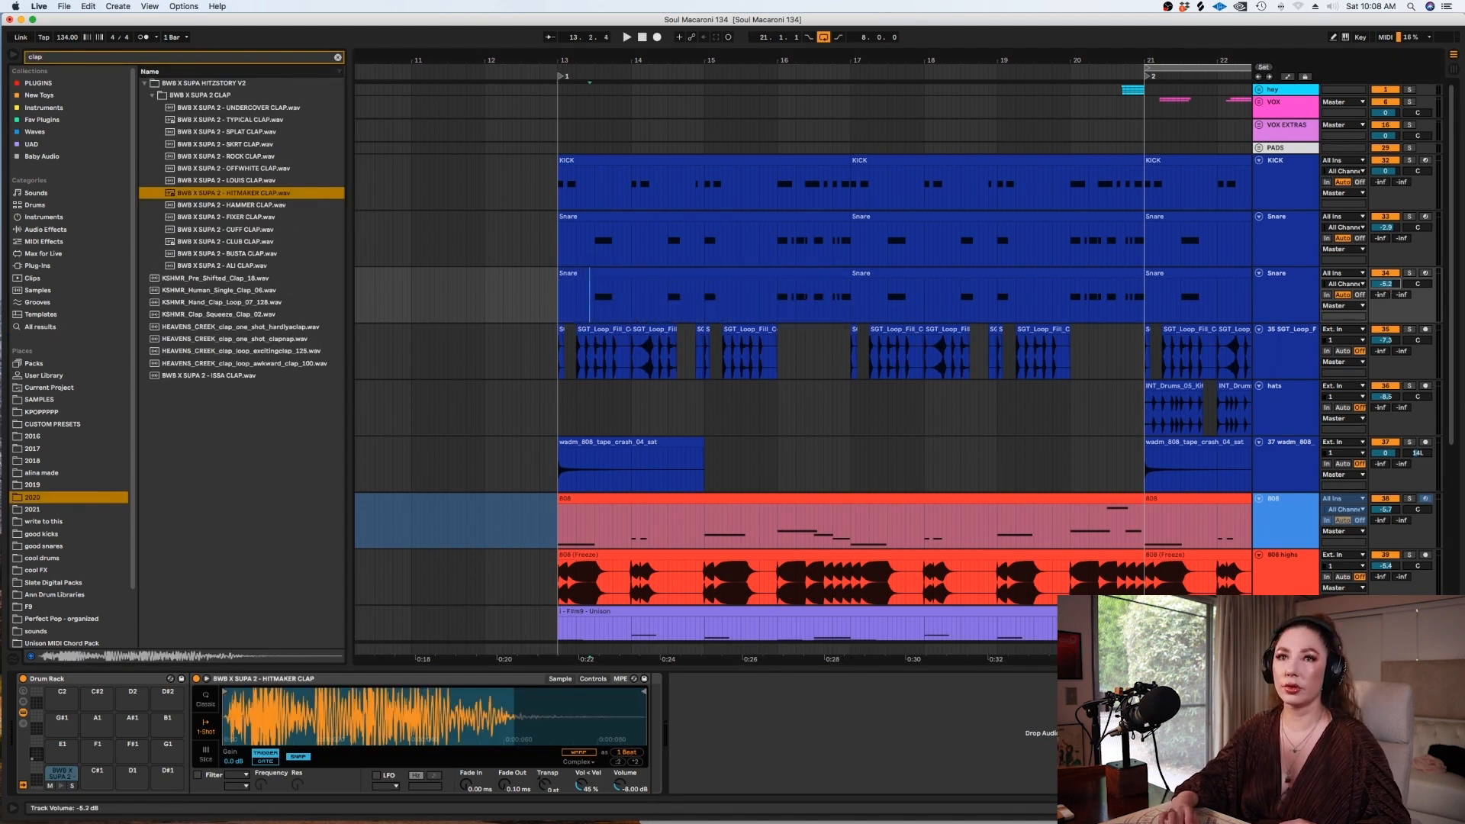
Lower the clap layer to -5.6 dB and delete its clip parts from bar 13 to mid-bar 14 and from 14.4.2 to 15.4.1.
key("space")
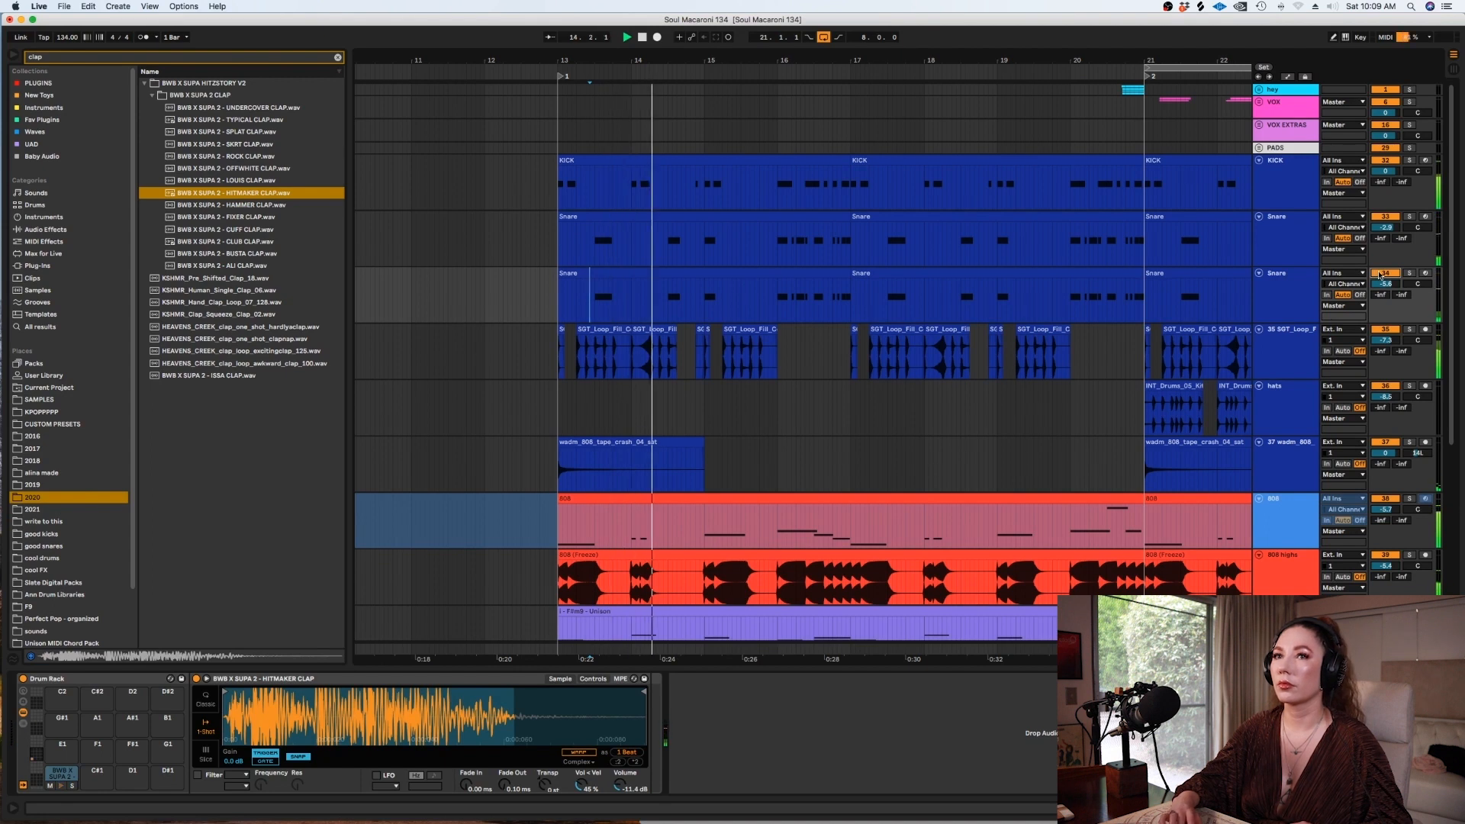
key("space")
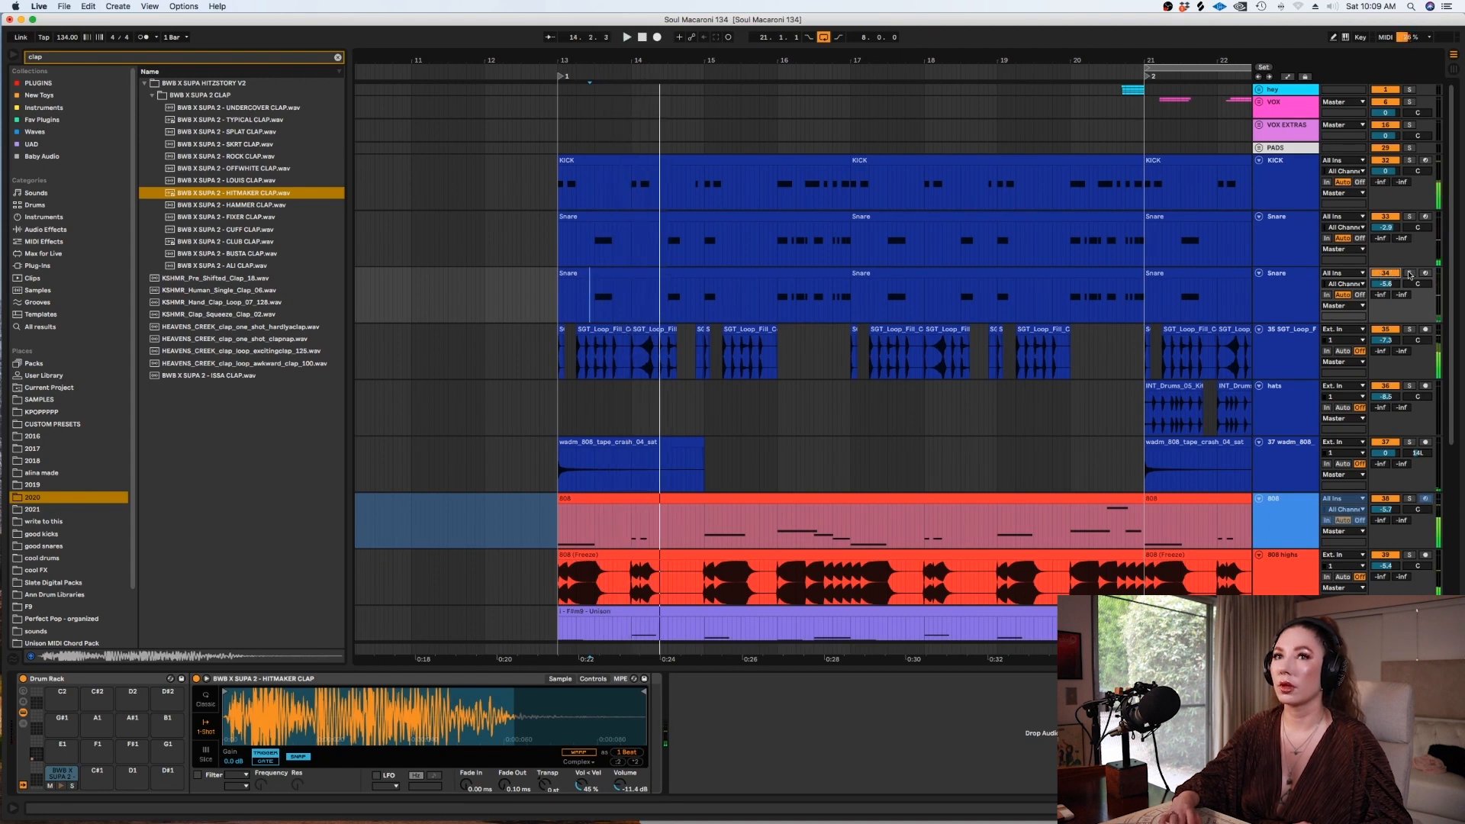
left_click(666, 295)
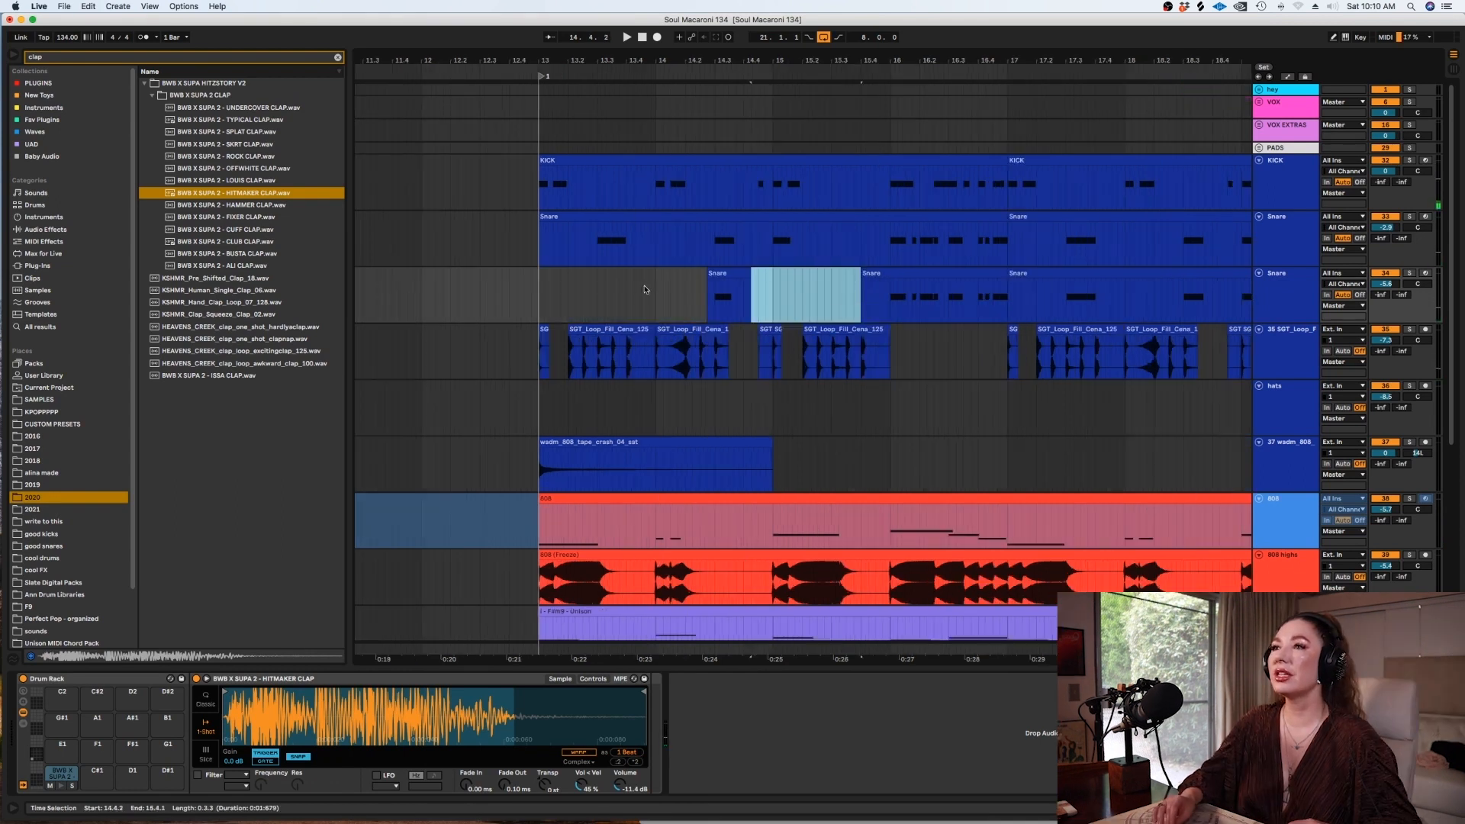
left_click_drag(654, 290, 774, 279)
left_click(545, 280)
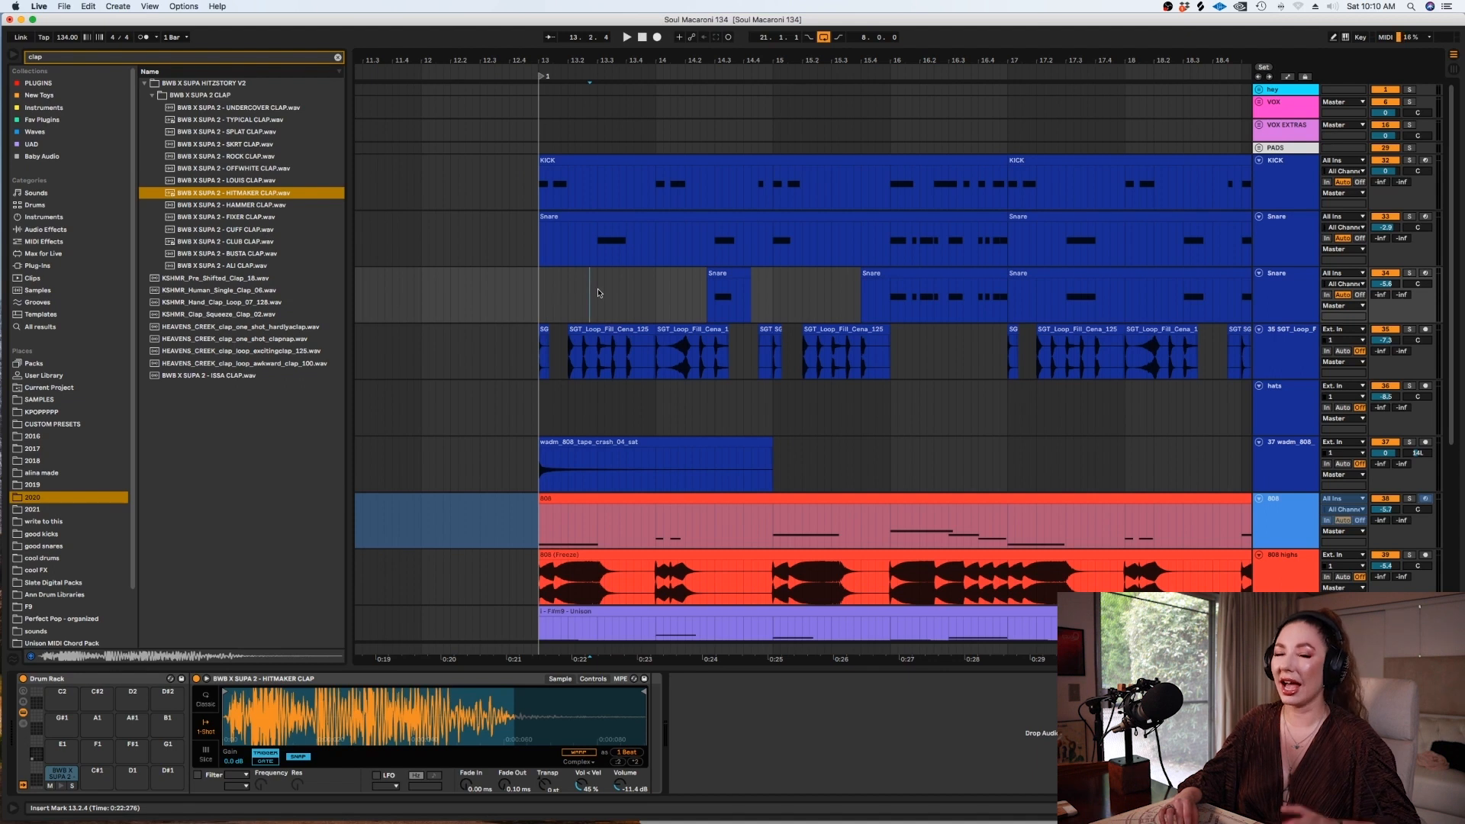
key("space")
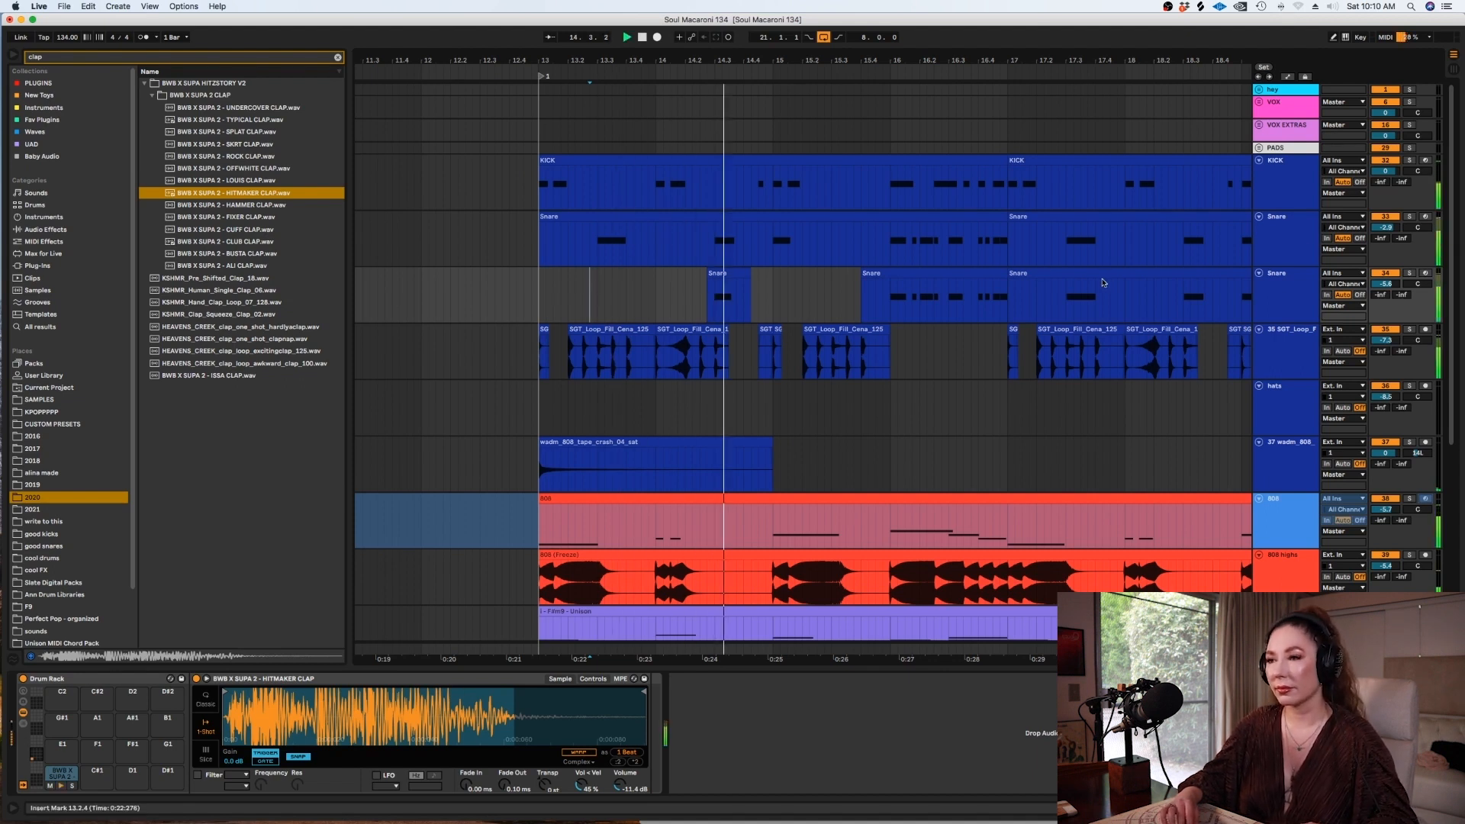
key("space")
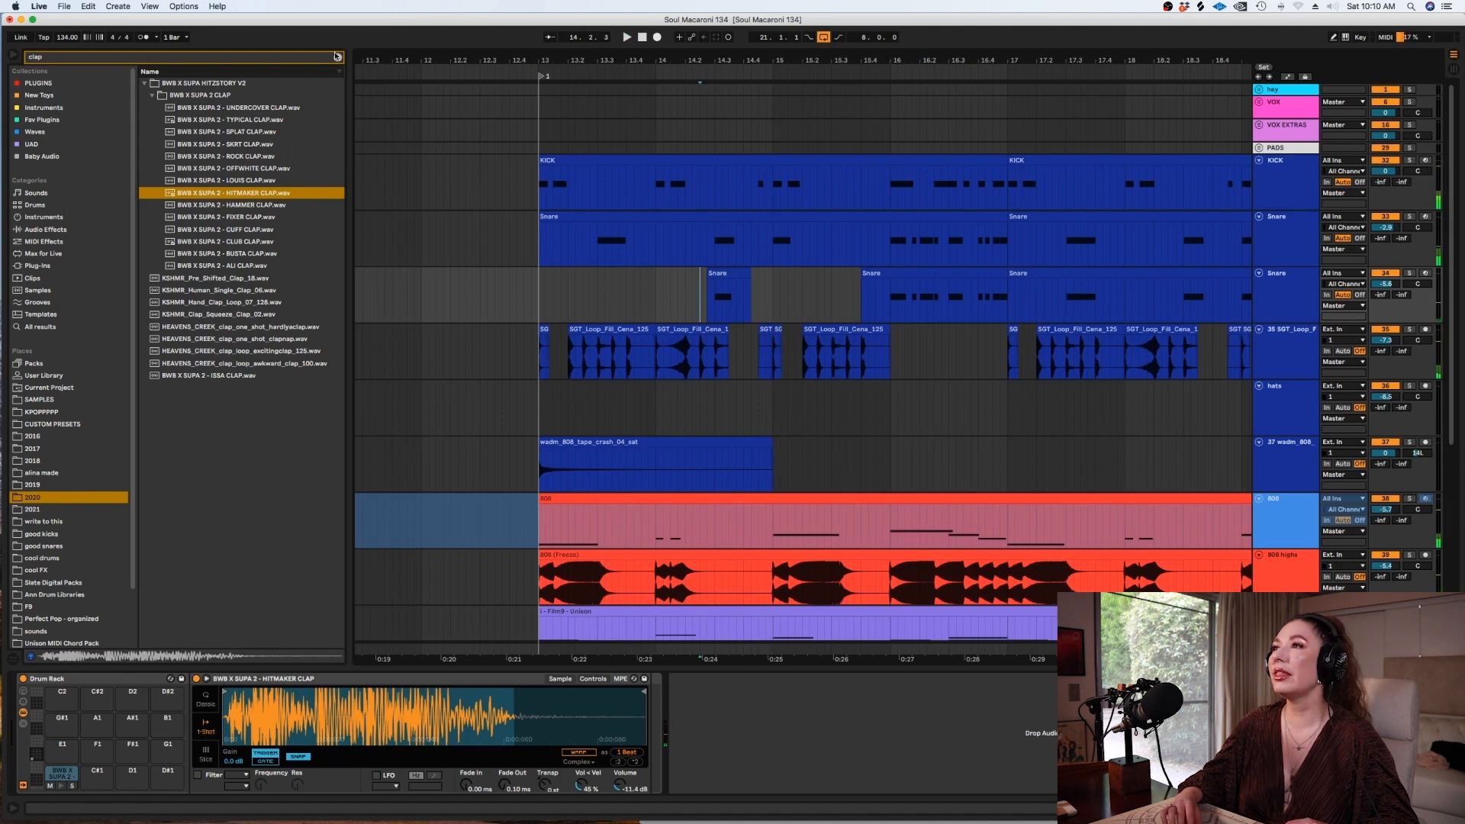
Add Unison Sound Doctor from the New Toys collection to the clap layer and audition it in the beat from bar 13.
left_click(336, 57)
left_click(34, 83)
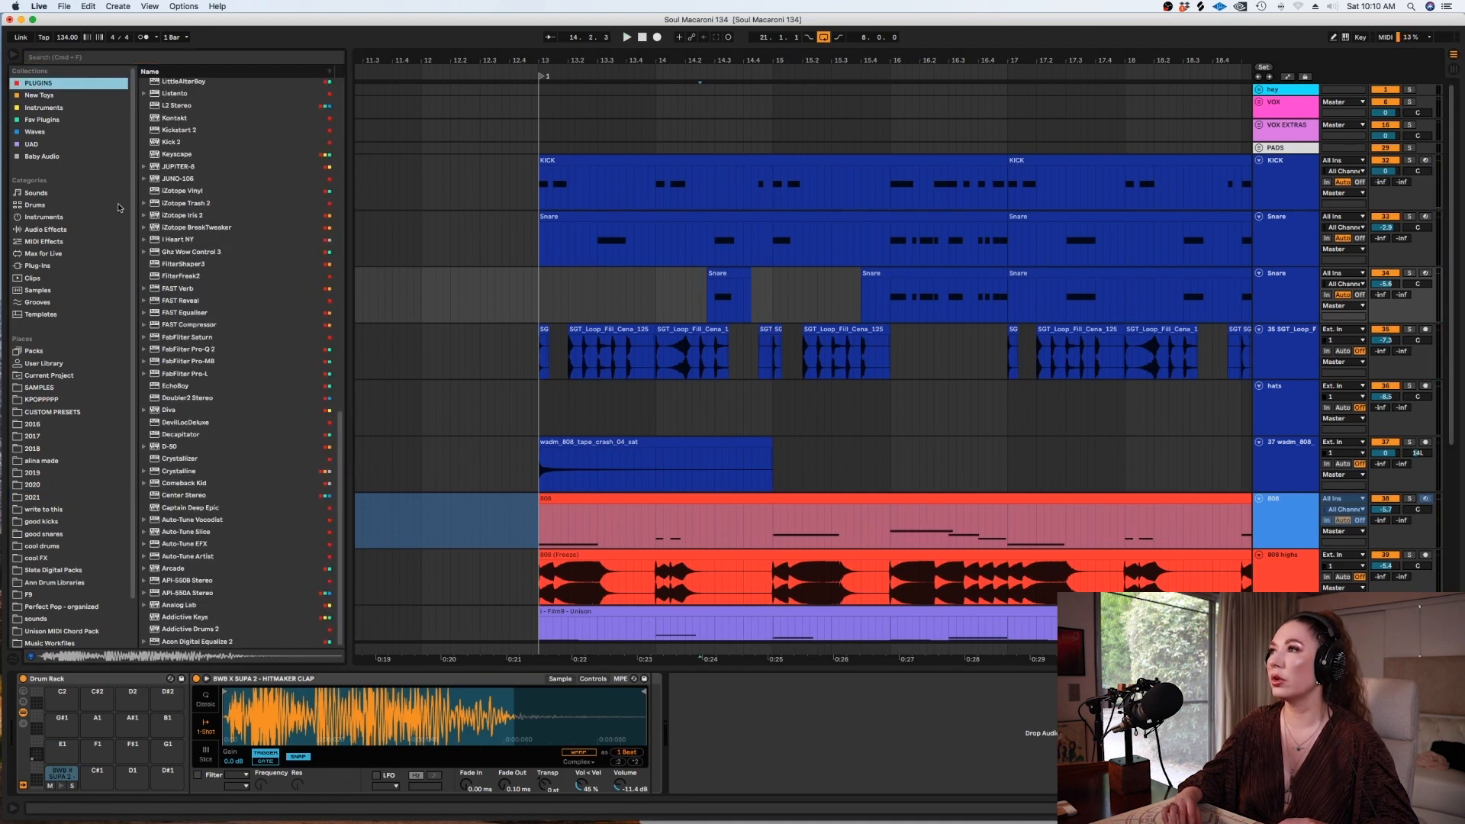
left_click(49, 95)
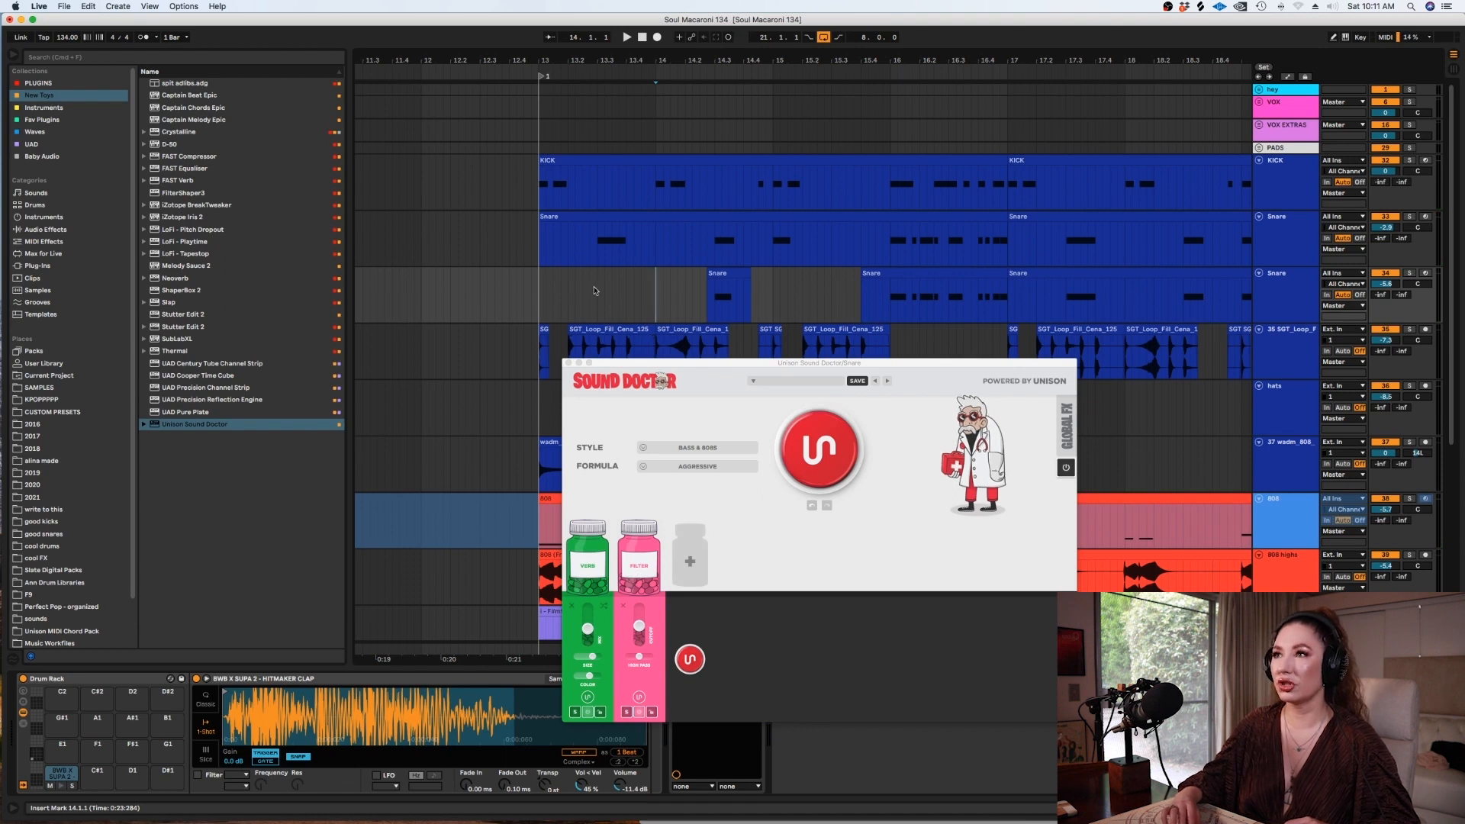
left_click(583, 294)
key("space")
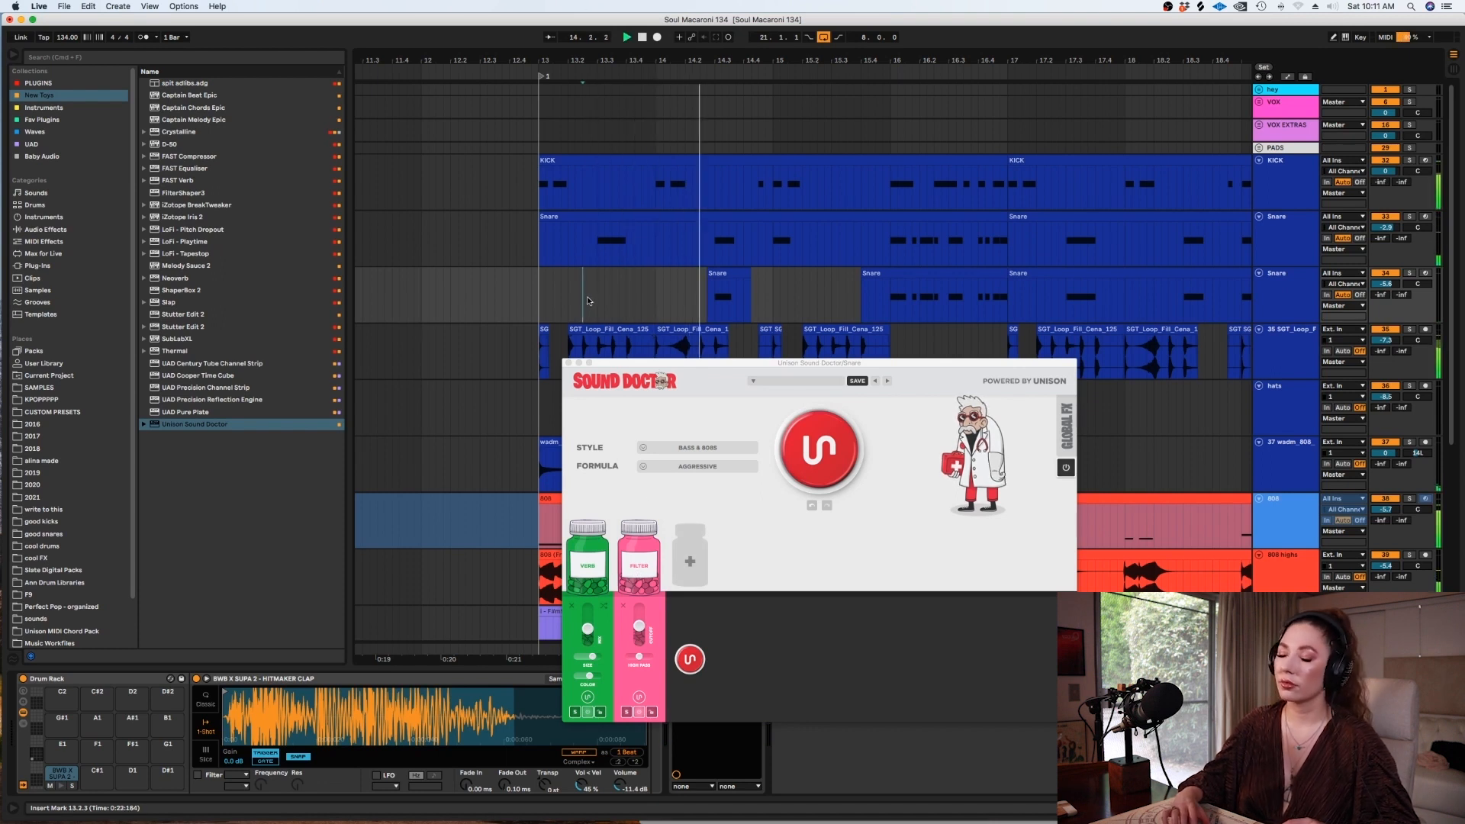
key("space")
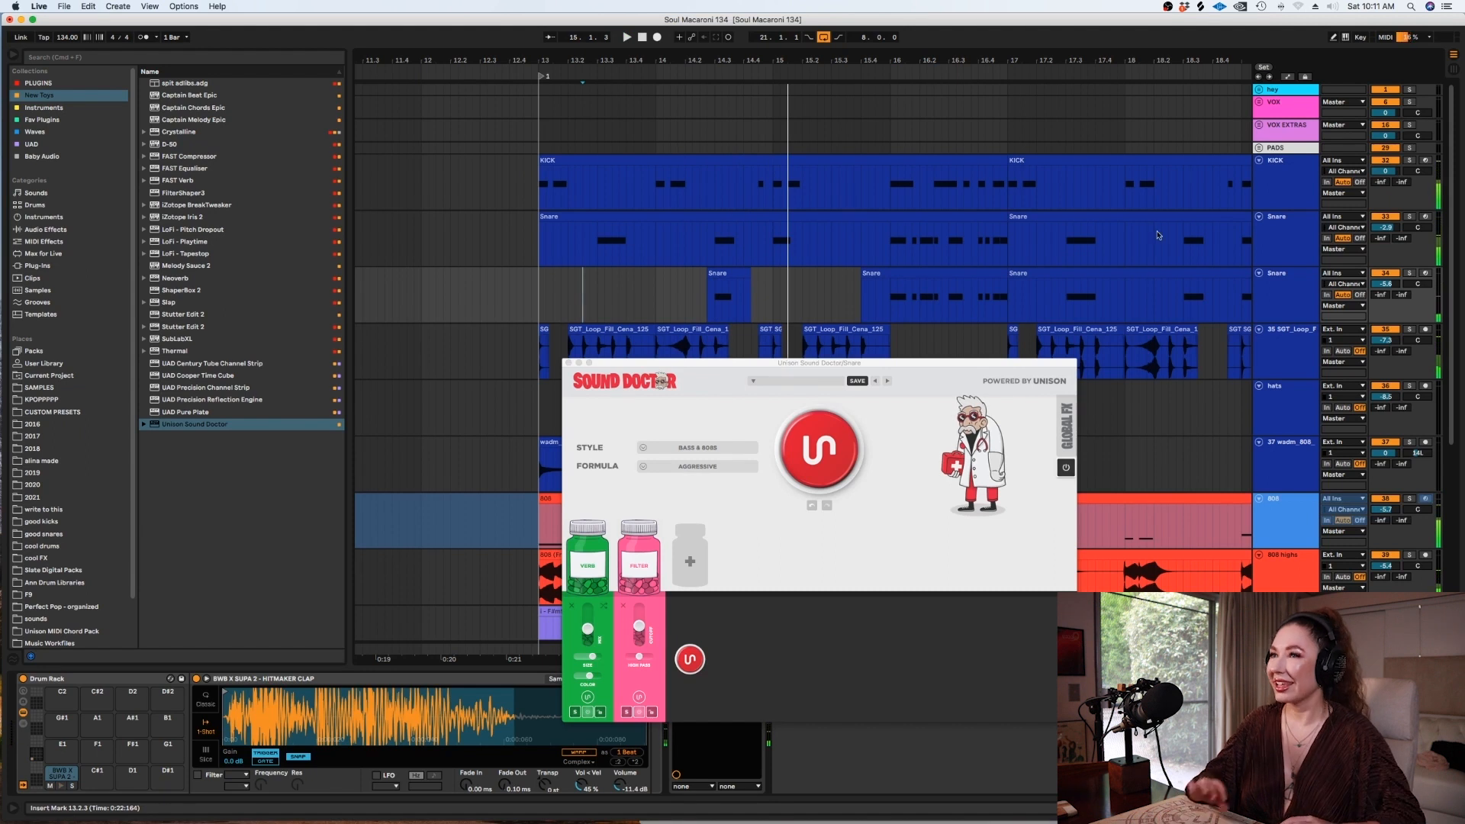
Delete the clap layer's clip between 15.4.1 and 17.1.1 and select its neighbouring clip from bar 17.
left_click(893, 273)
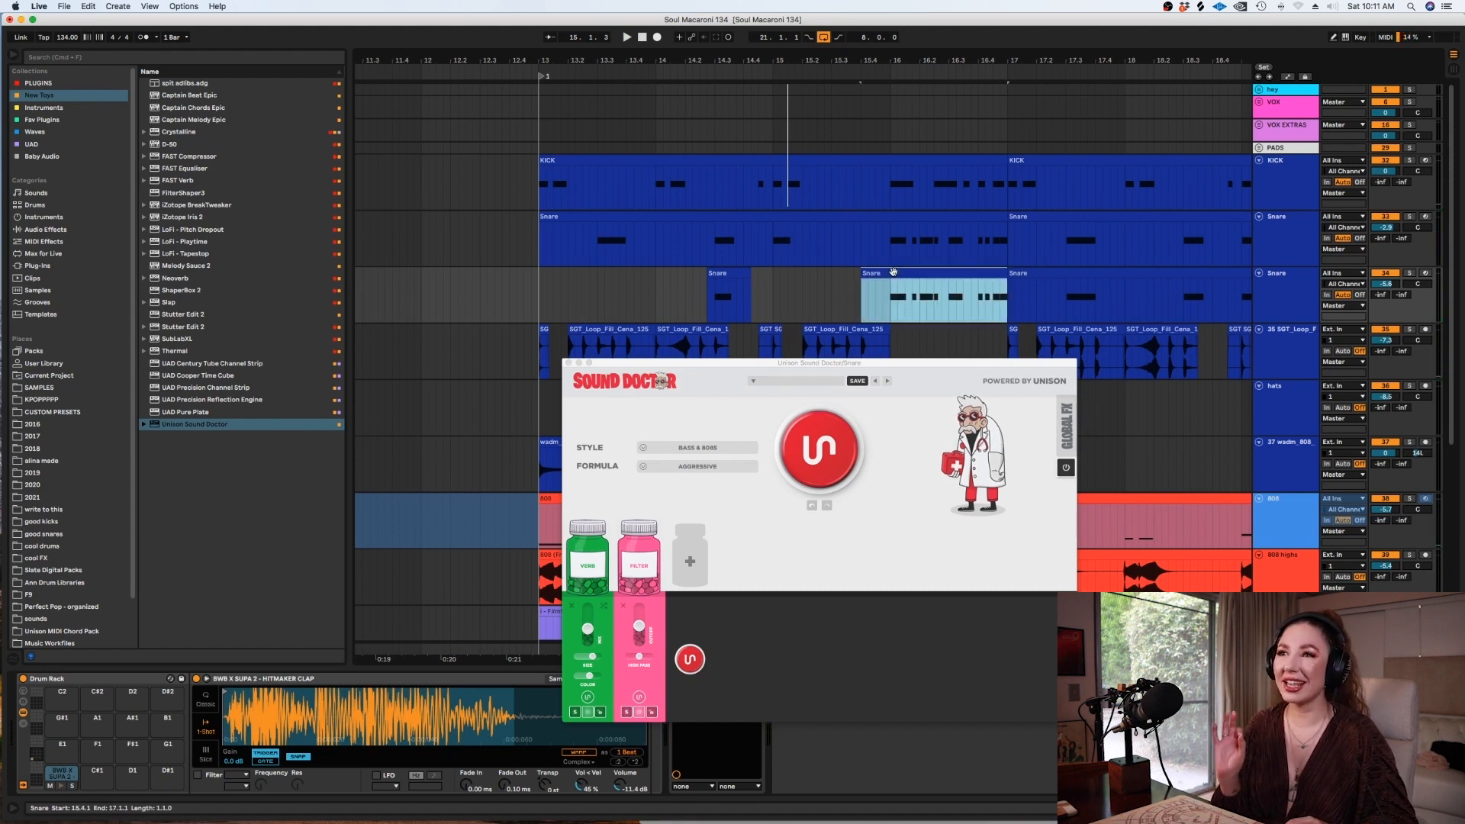
key("Delete")
left_click(946, 292)
scroll(945, 291, "down", 3)
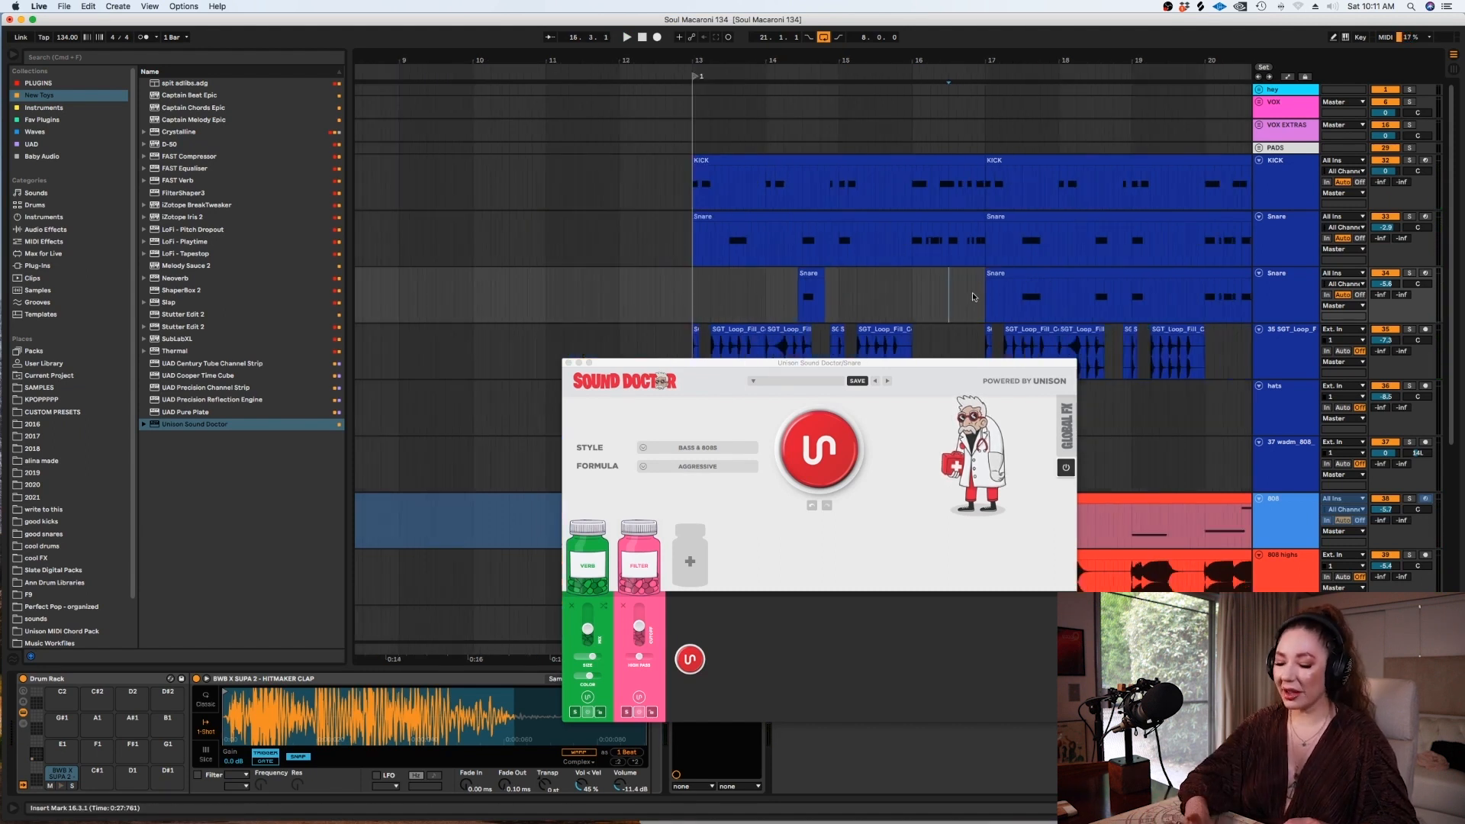
left_click(977, 275)
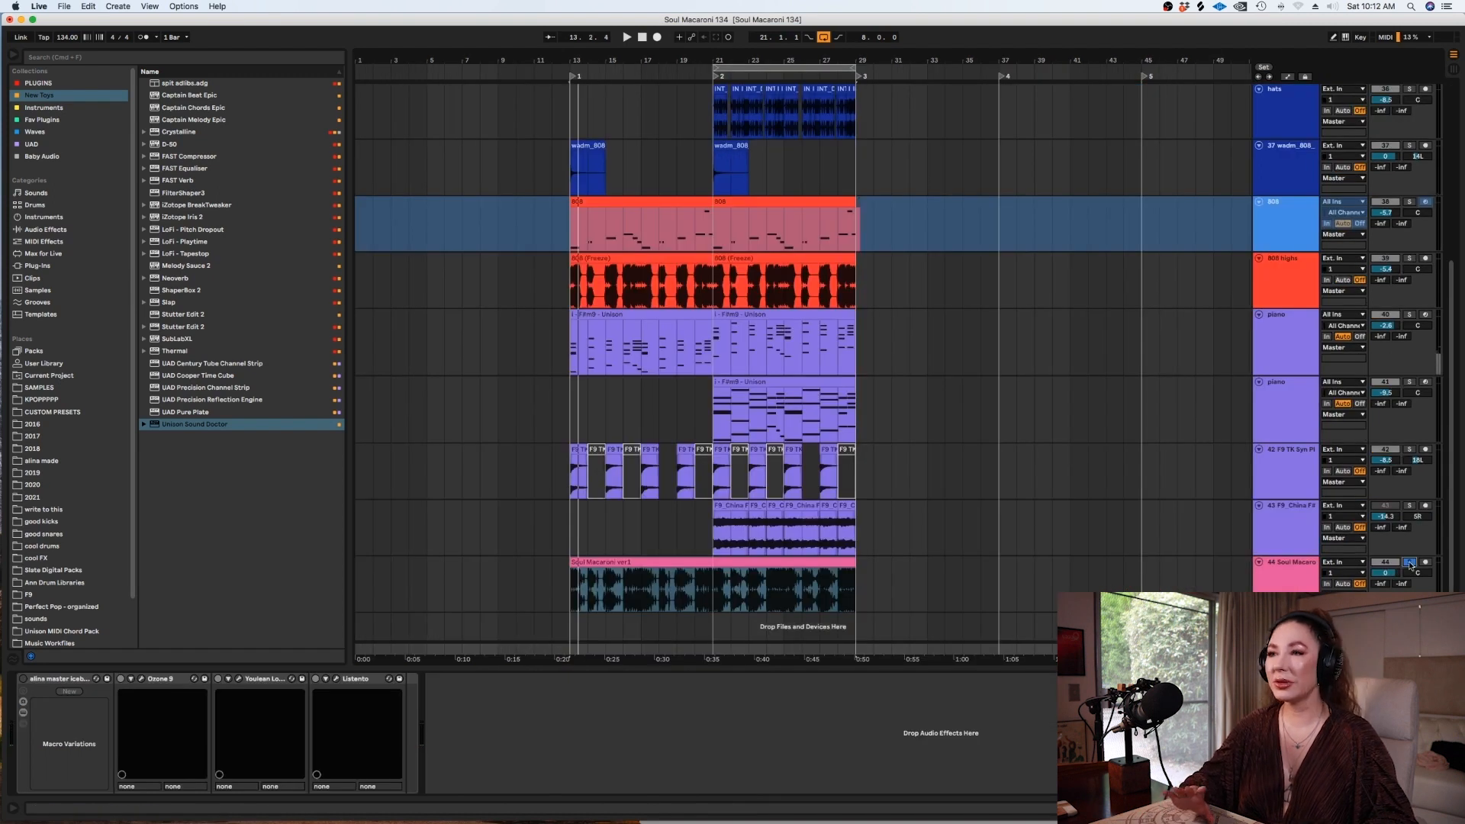
Activate the Soul Macaroni ver1 reference clip and play the original version soloed.
left_click(652, 566)
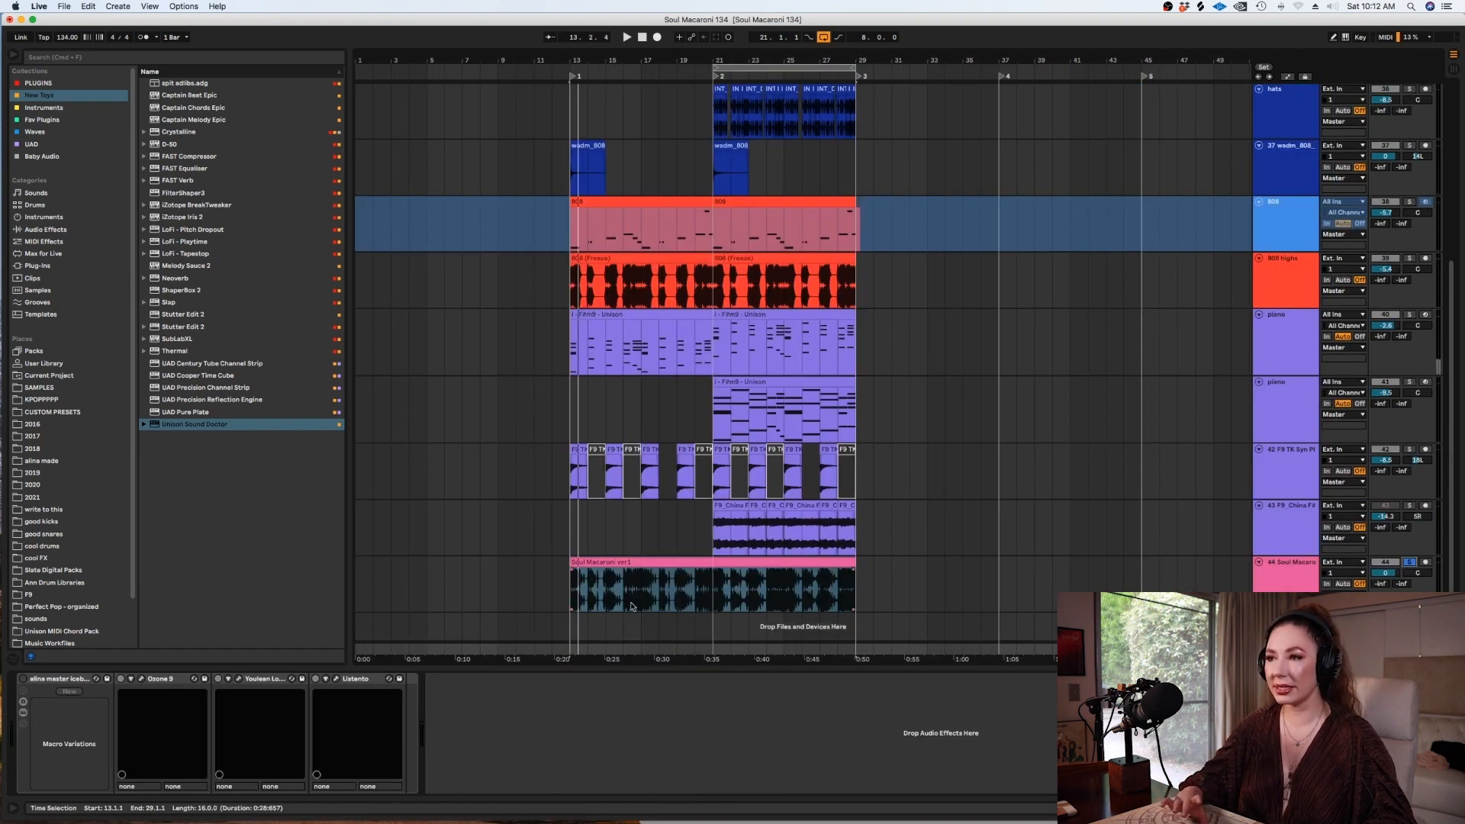
left_click(633, 564)
key("space")
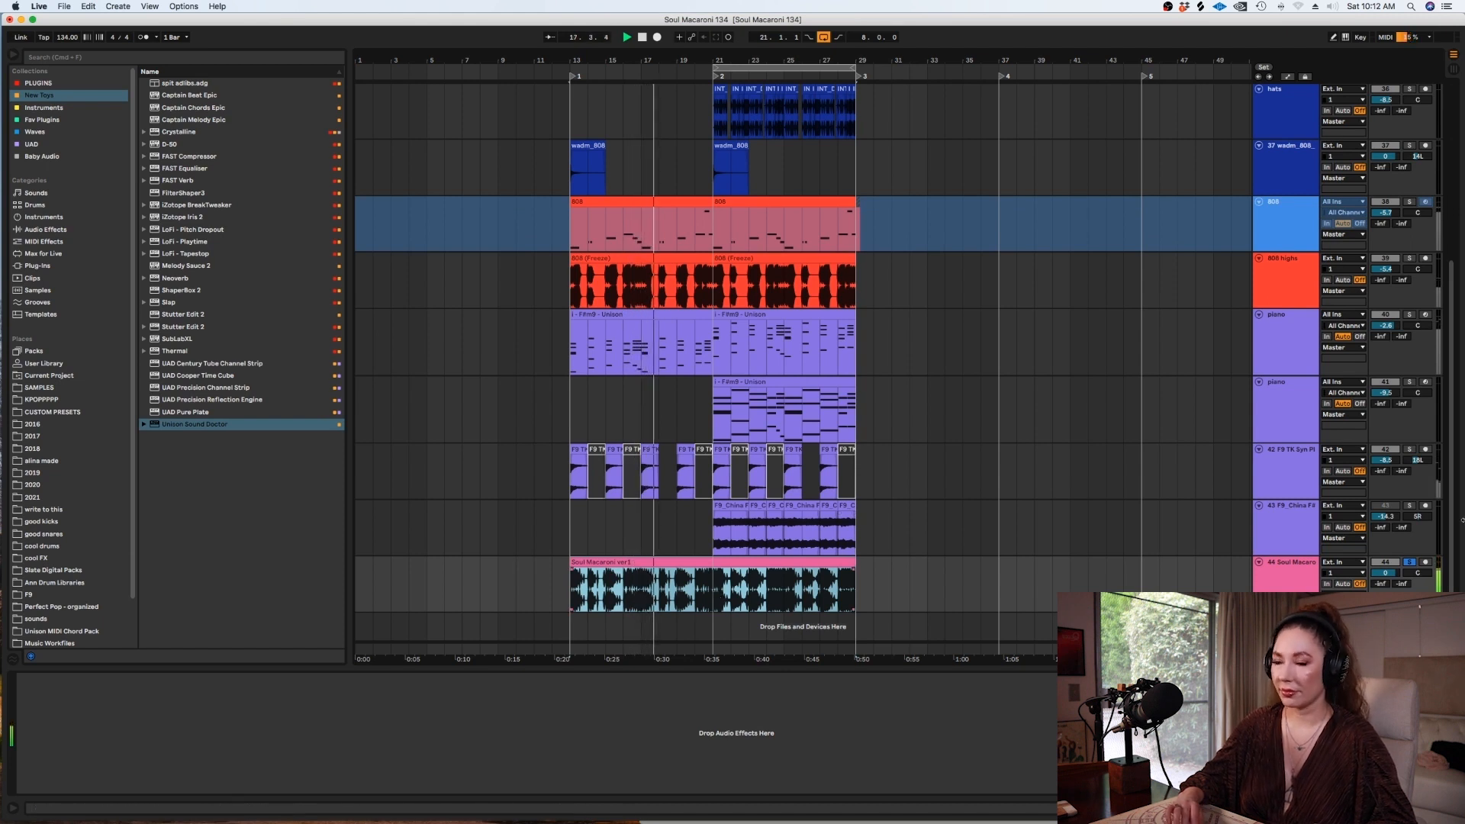
Unsolo the reference track, play the updated beat for comparison, and turn off the arrangement loop.
left_click(1411, 563)
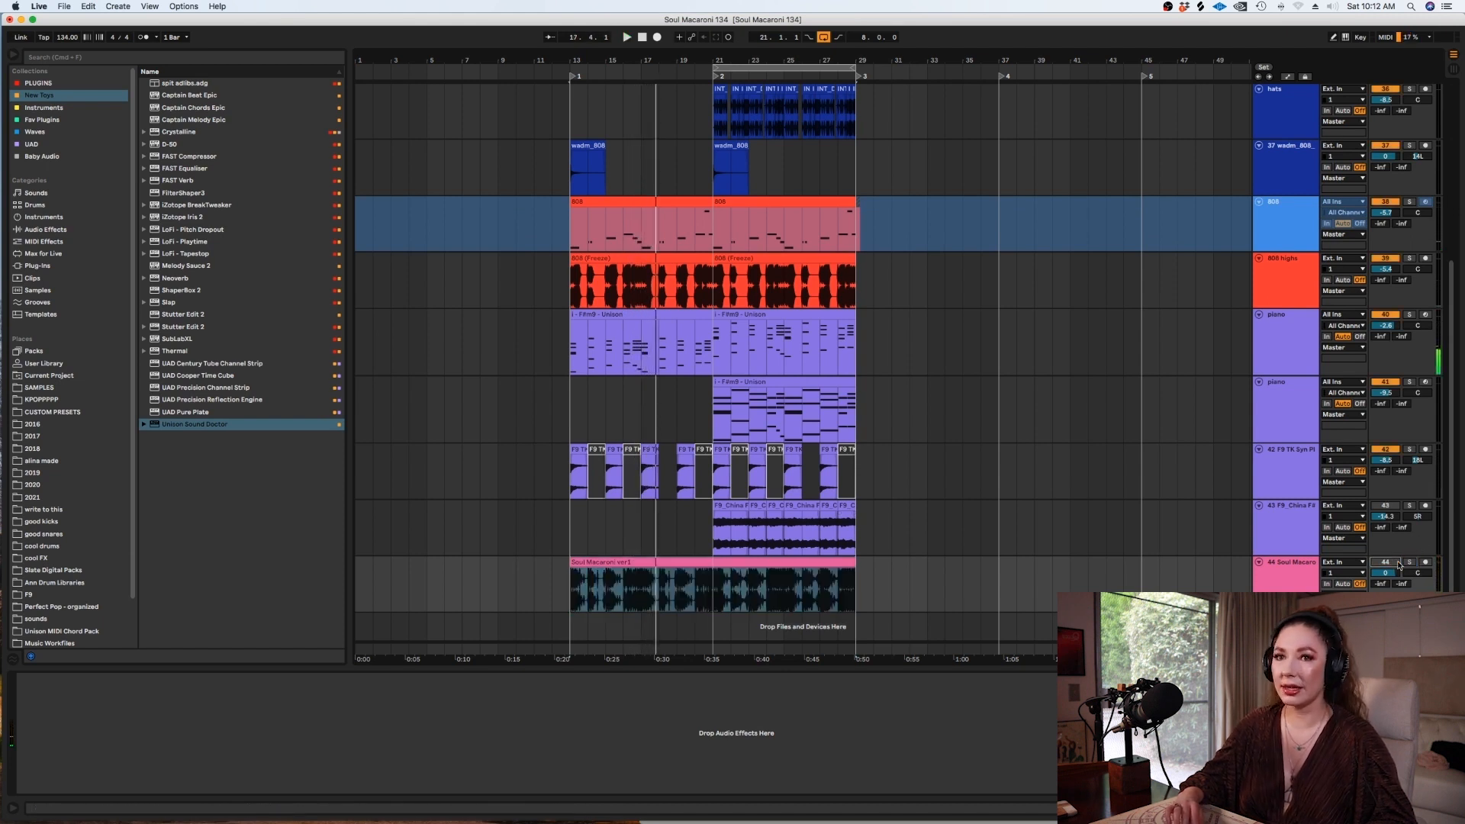
key("space")
key("space")
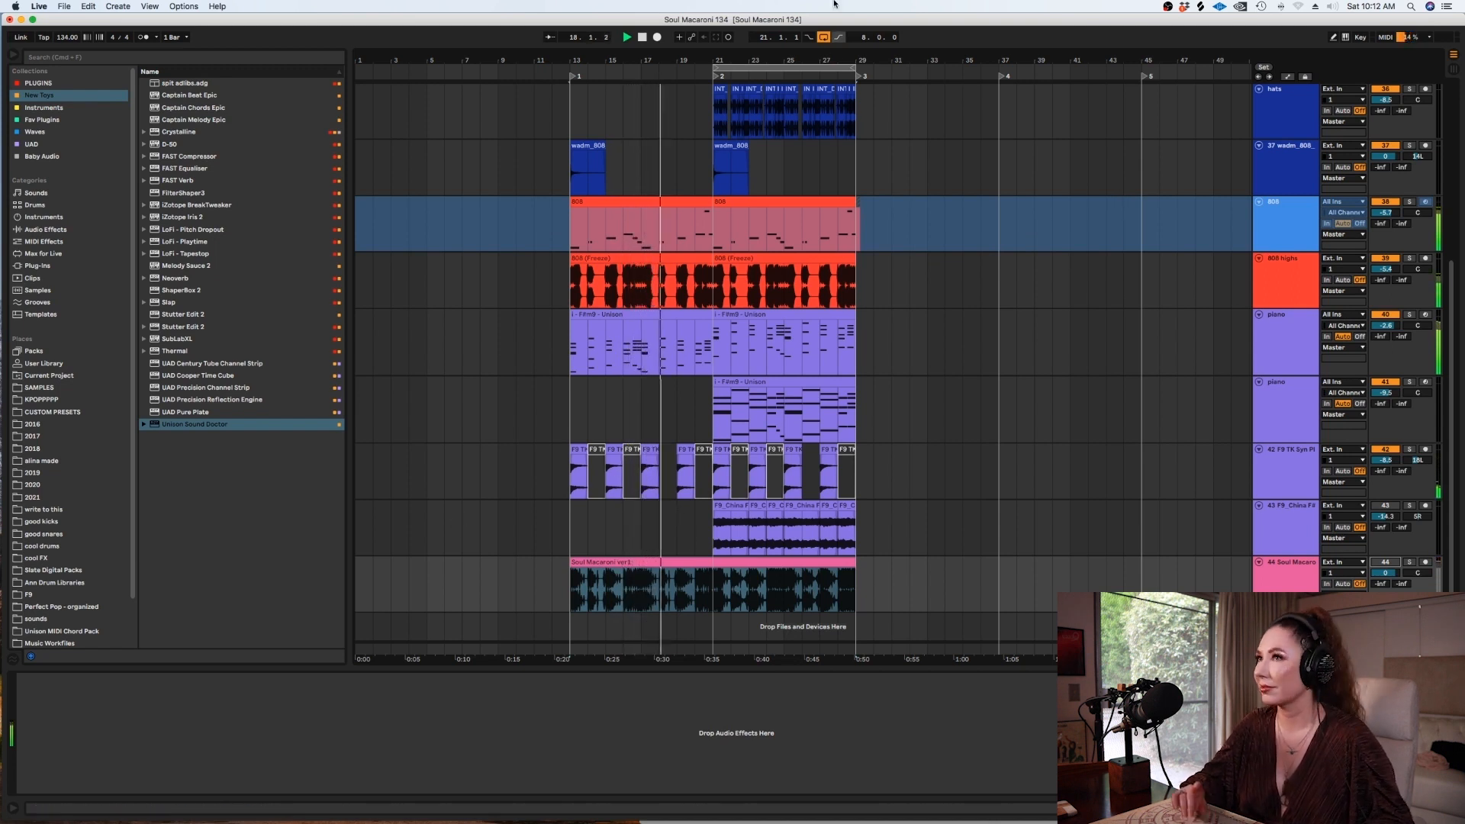
left_click(823, 37)
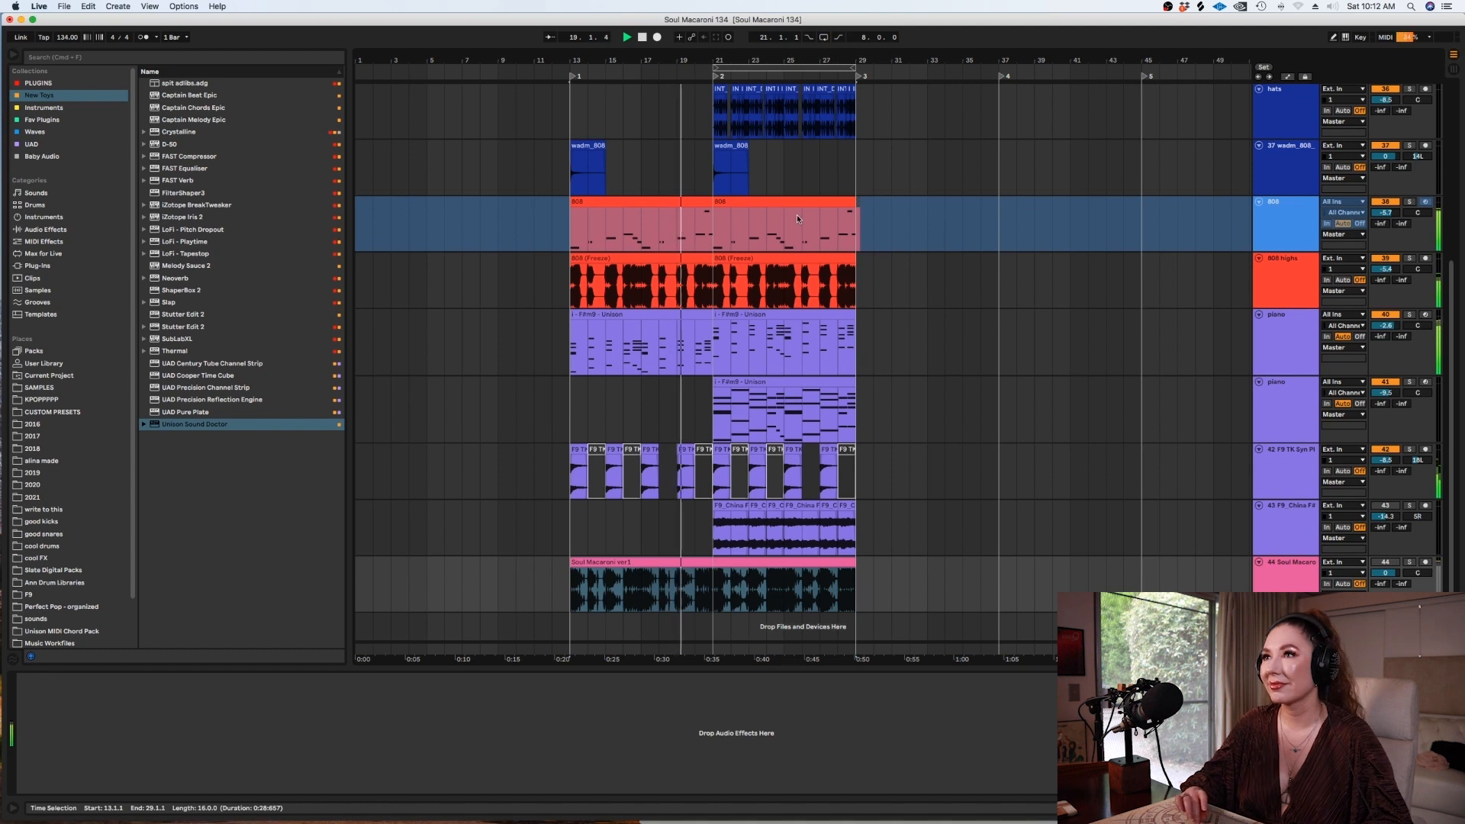